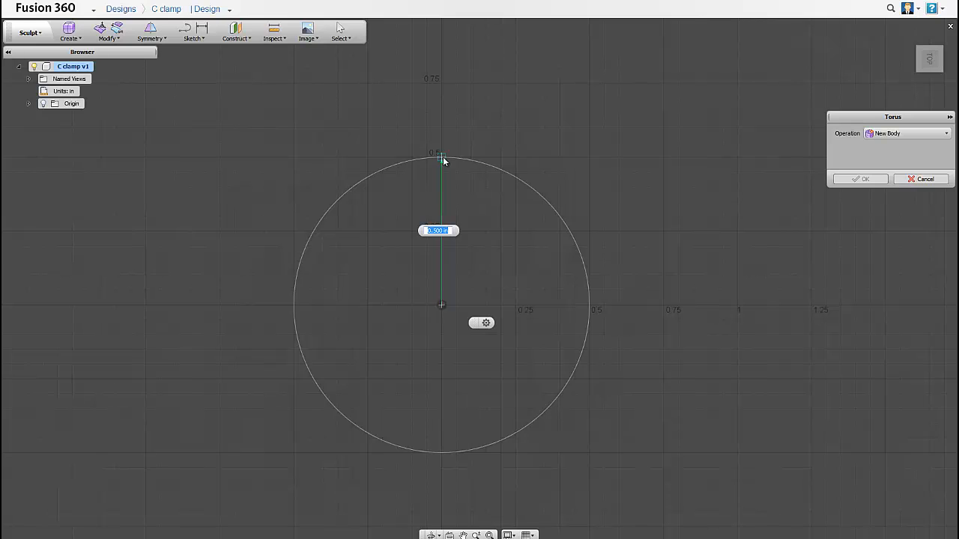
Set the torus radius to 6.5 in and its radius faces to 12
type("6.5")
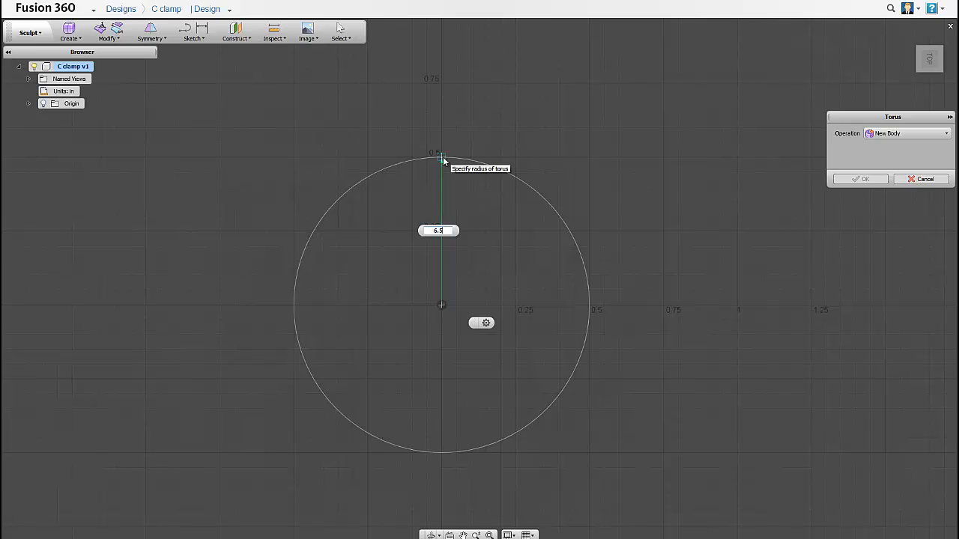
key("Return")
scroll(444, 180, "down", 10)
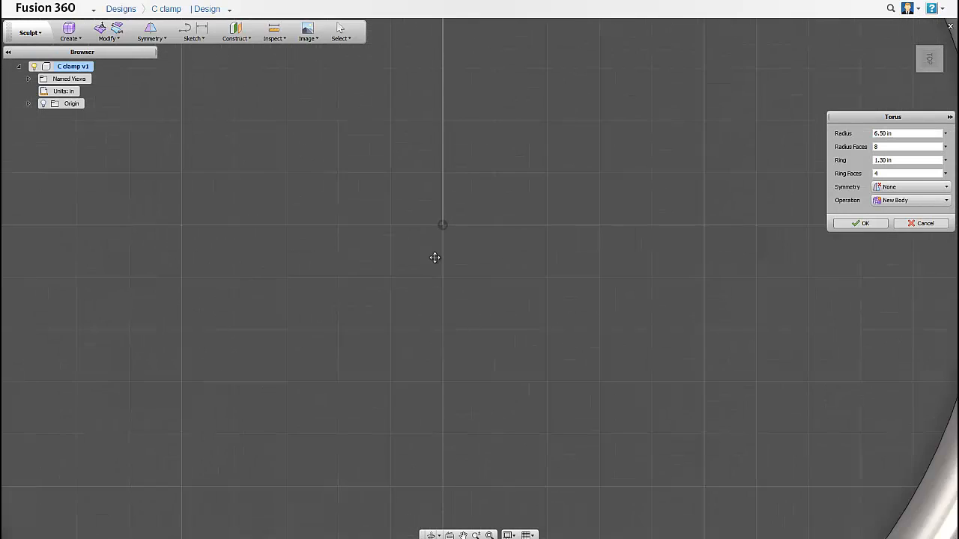
scroll(422, 358, "down", 3)
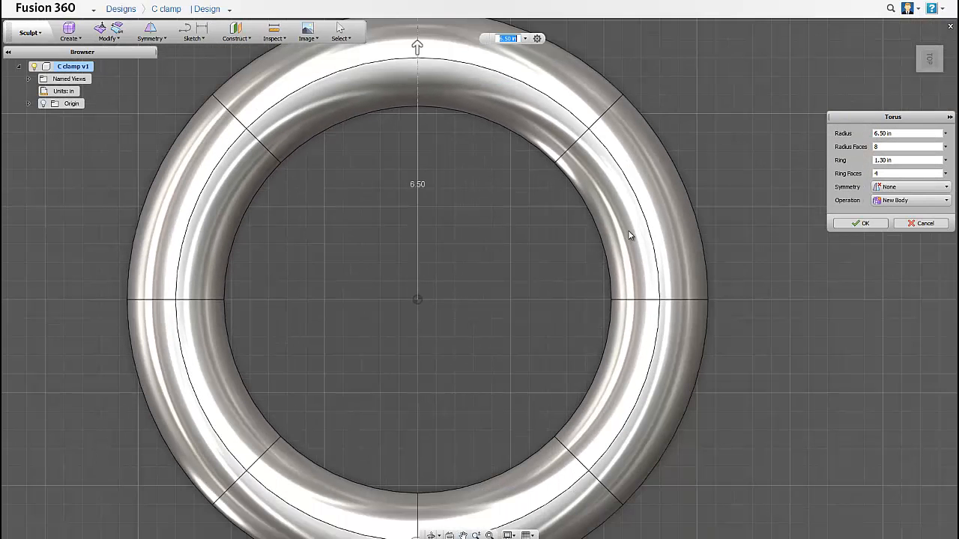
left_click(877, 147)
key("Return")
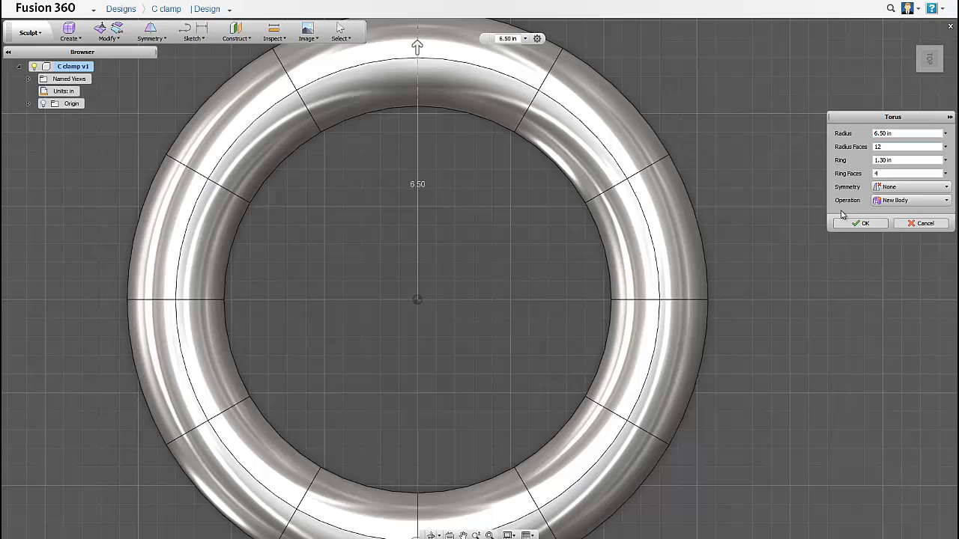
Set the torus's ring faces to 15
left_click(891, 173)
double_click(890, 174)
type("12")
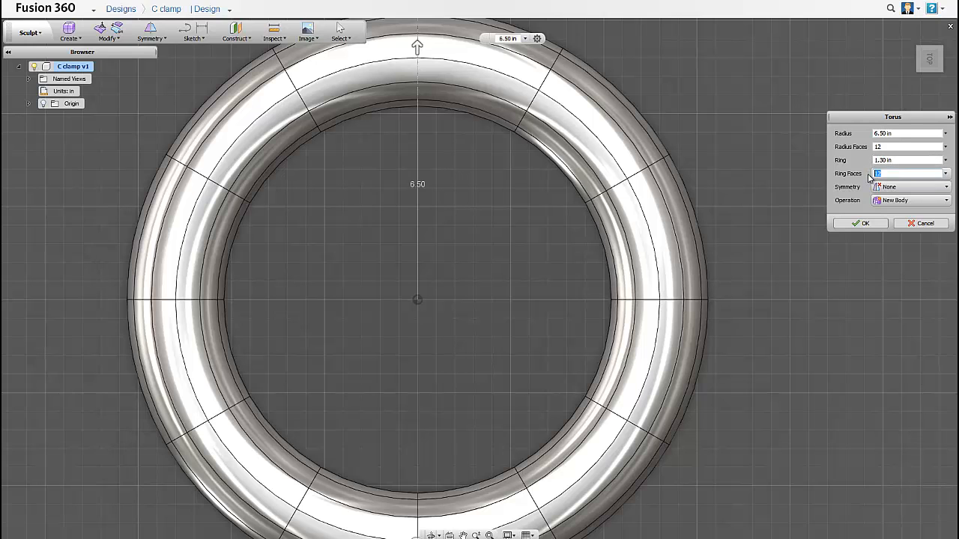
type("15")
Apply mirror symmetry with only Z symmetry enabled to the torus and create it as a new body
middle_click_drag(438, 178, 520, 213)
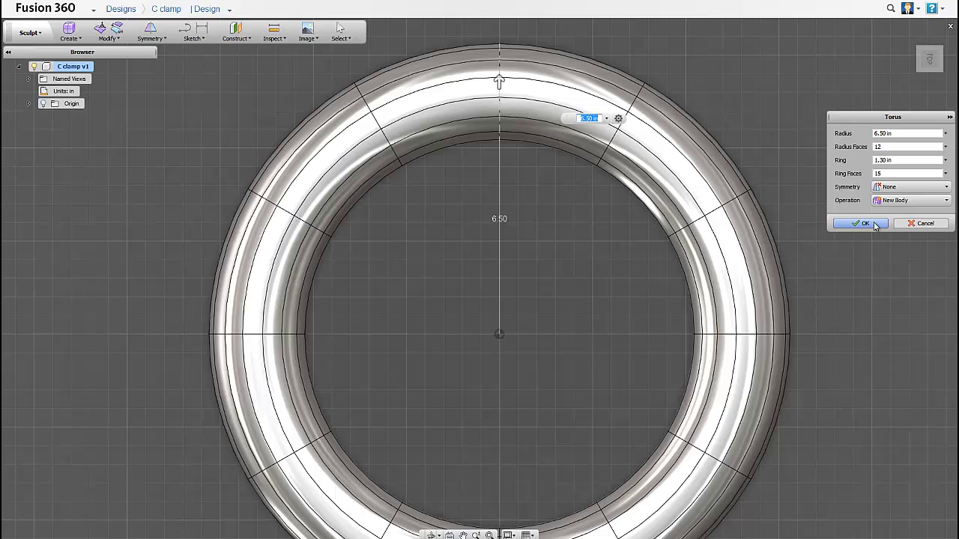
left_click(886, 188)
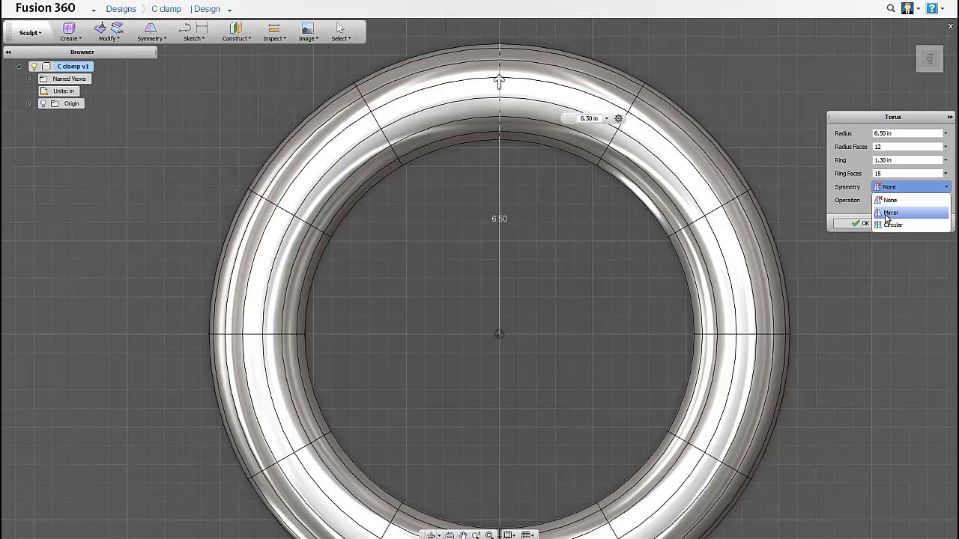
left_click(888, 215)
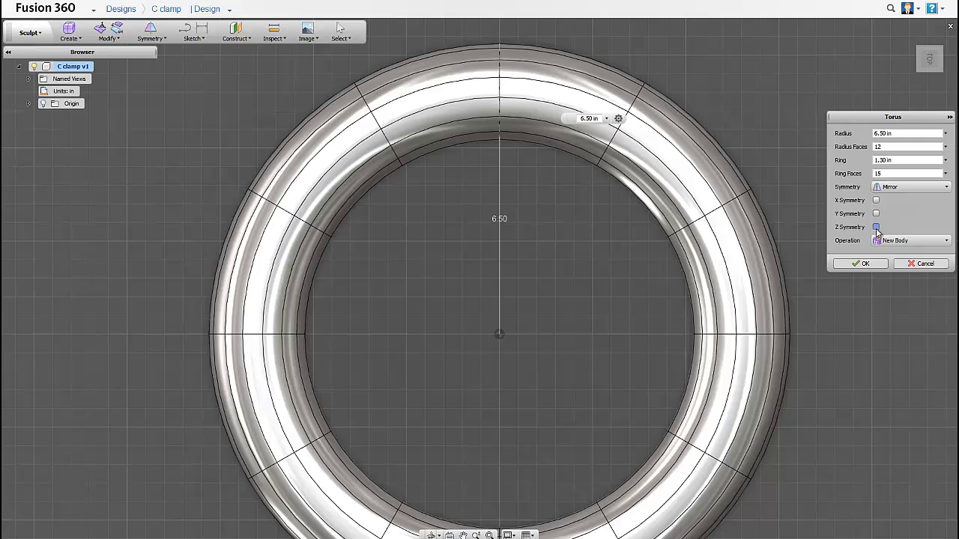
scroll(467, 325, "down", 2)
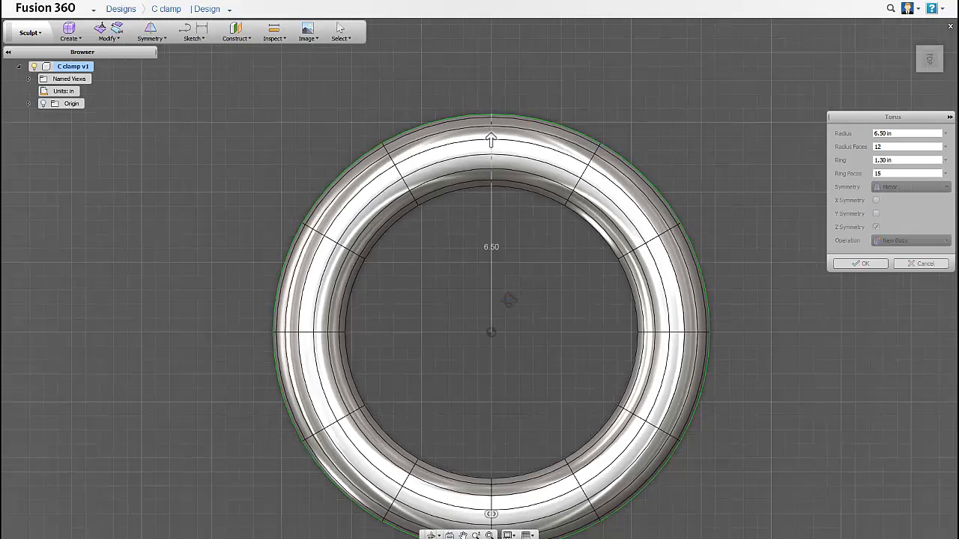
middle_click_drag(467, 325, 540, 330, "shift")
middle_click_drag(476, 294, 670, 248, "shift")
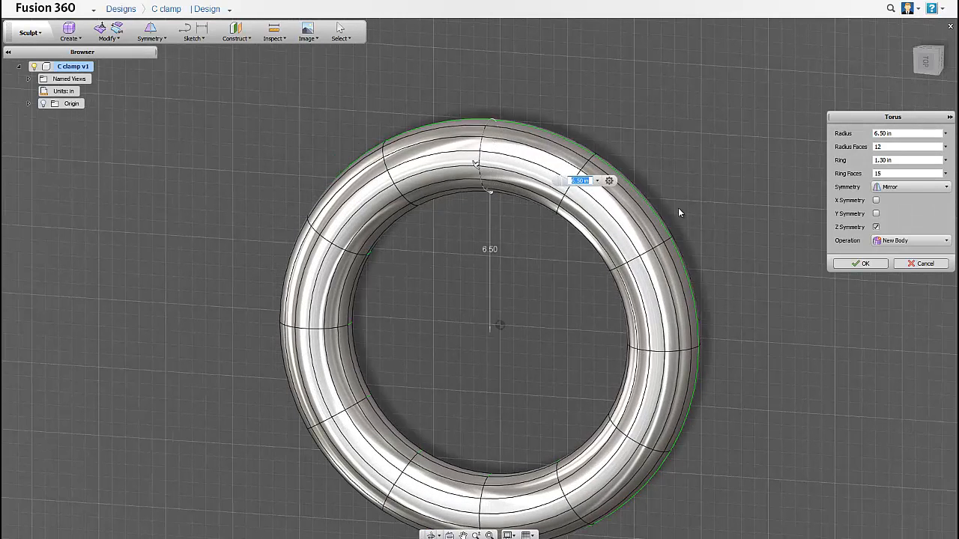
left_click(861, 263)
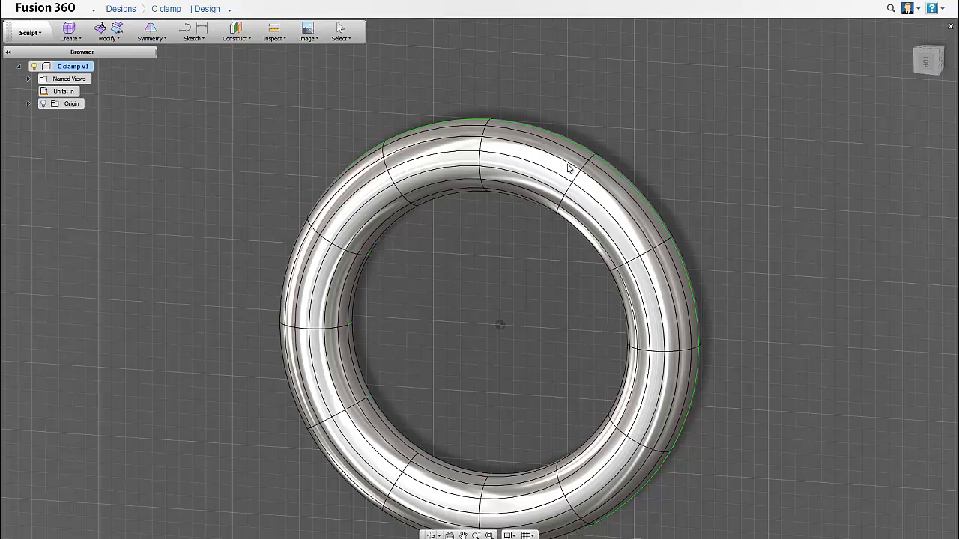
Edit the form in the top view, moving the left ring section of faces inward by about 2.16 in
middle_click_drag(467, 199, 470, 275, "shift")
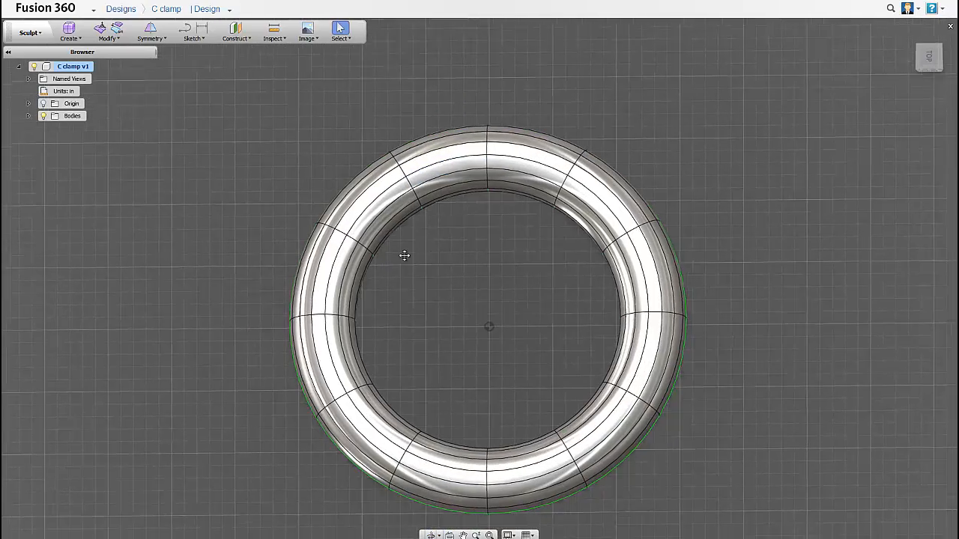
middle_click_drag(404, 255, 368, 228)
right_click(177, 136)
left_click(206, 119)
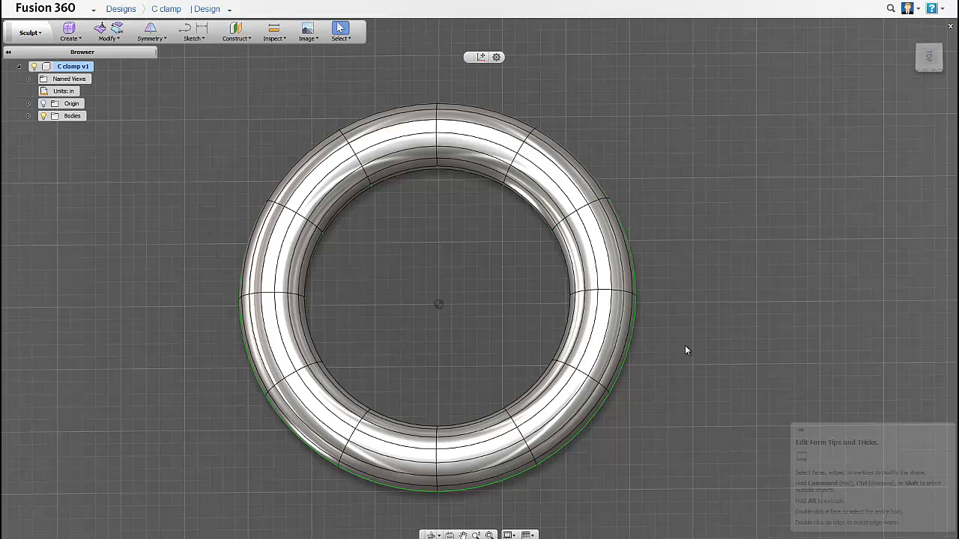
left_click(929, 58)
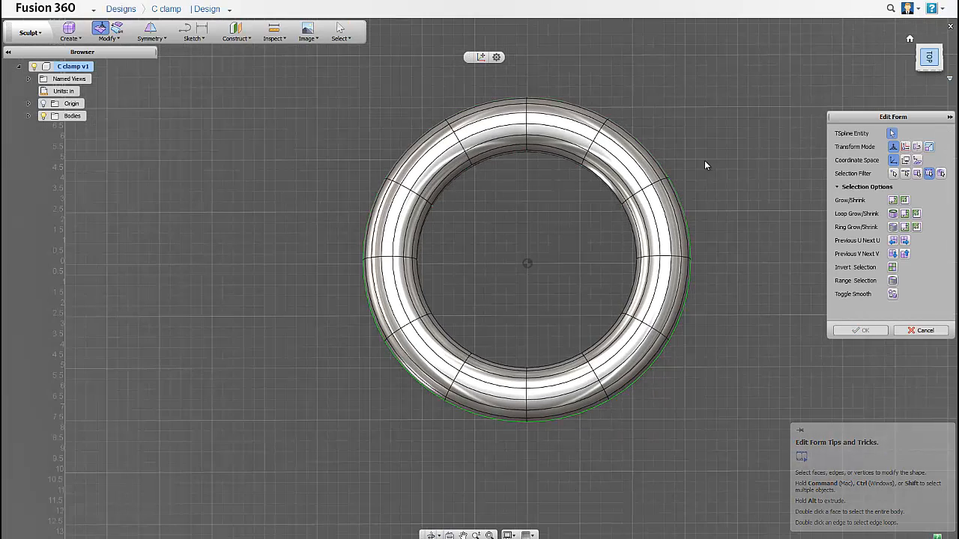
left_click_drag(708, 389, 715, 393)
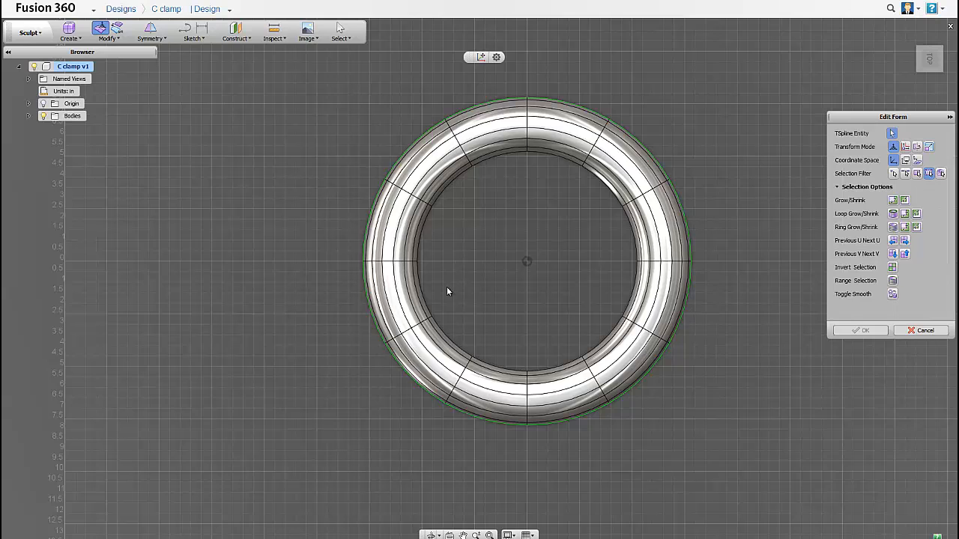
left_click_drag(447, 287, 359, 276)
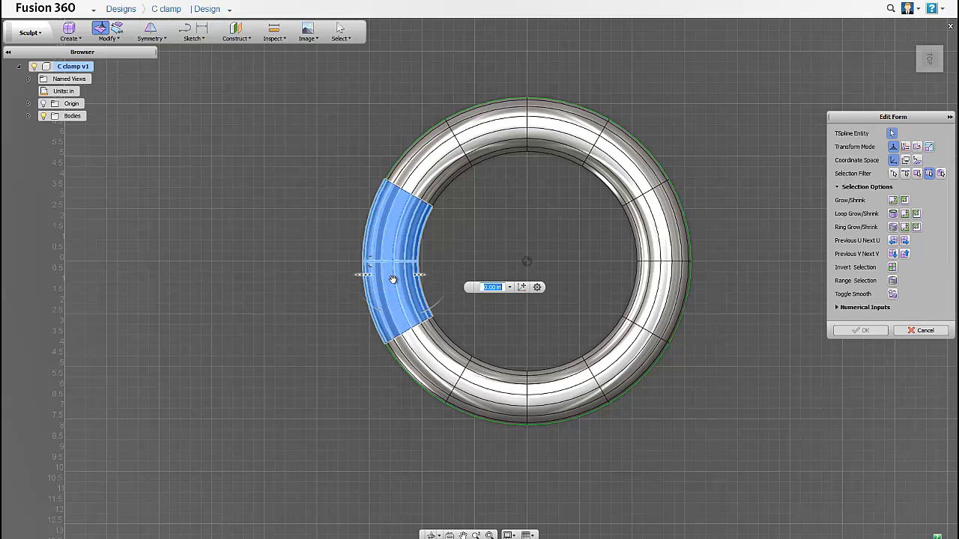
left_click_drag(432, 275, 474, 275)
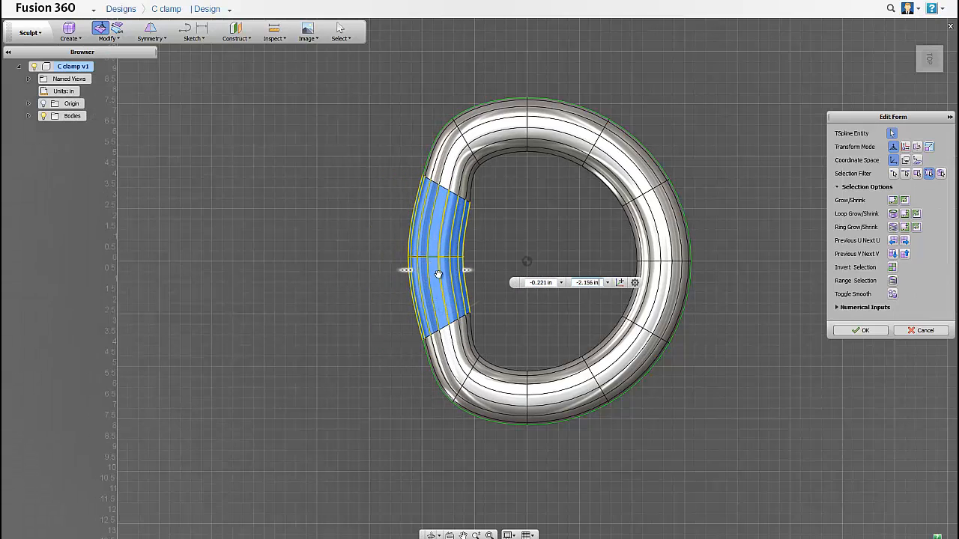
Examine the reference photo carl clamp.png in Windows Photo Viewer and return to the model
left_click(124, 137)
key("alt+Tab")
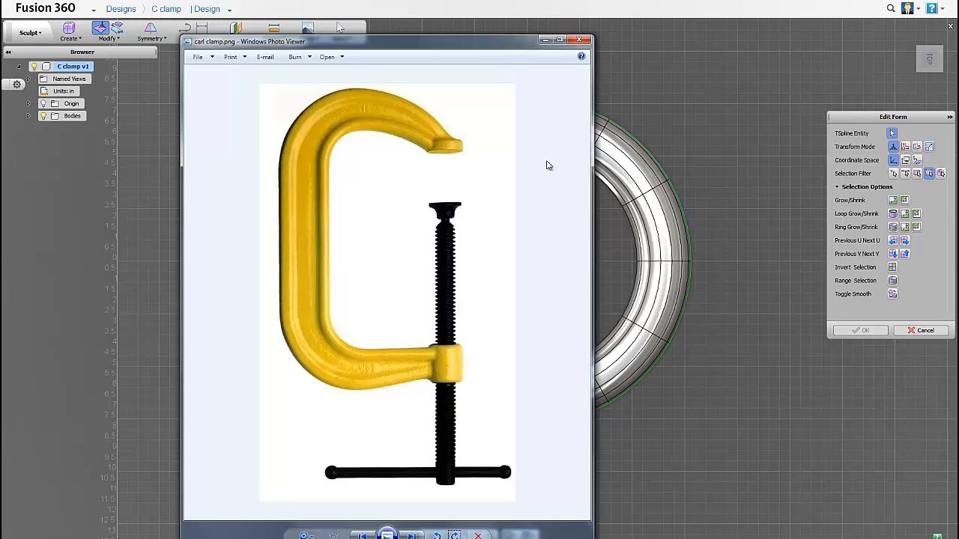
left_click(546, 40)
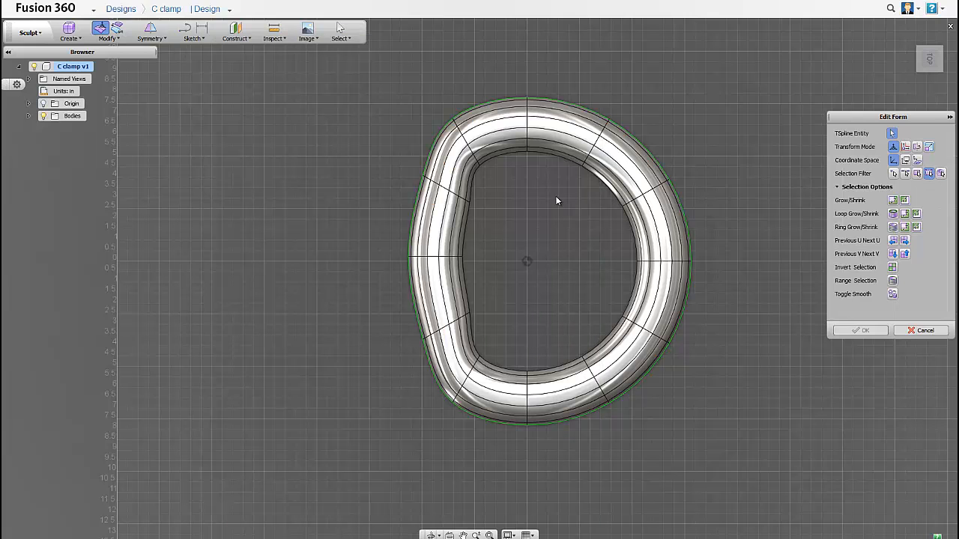
Select the lower-right ring section of the form and move it outward with Edit Form
middle_click_drag(556, 201, 514, 211)
left_click_drag(683, 379, 572, 307)
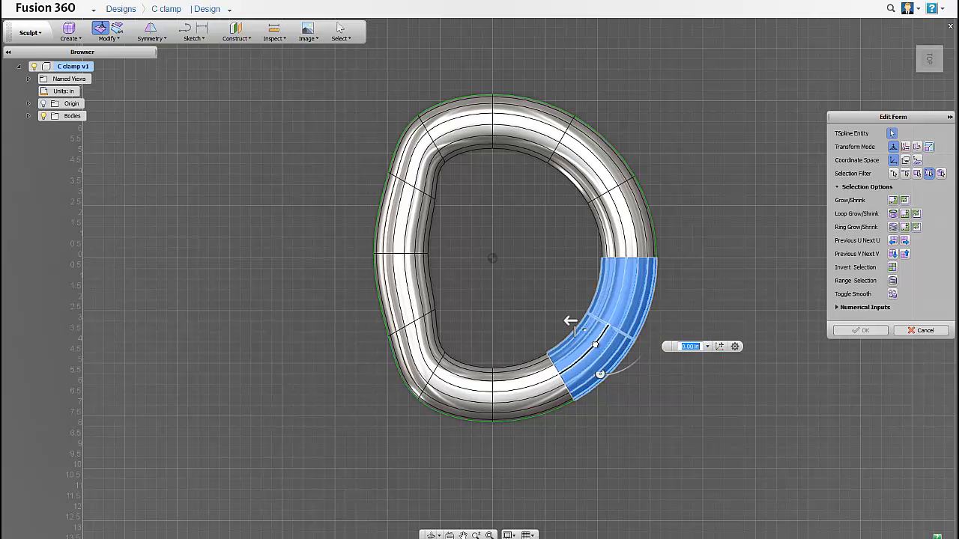
mouse_move(600, 374)
left_mouse_down()
mouse_move(617, 356)
mouse_move(598, 355)
left_mouse_up()
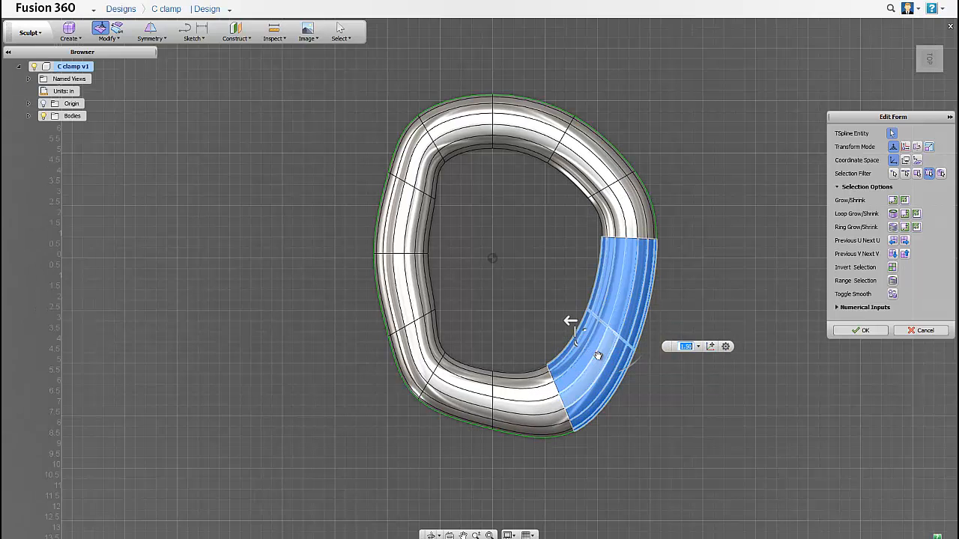
key("Escape")
right_click(655, 361)
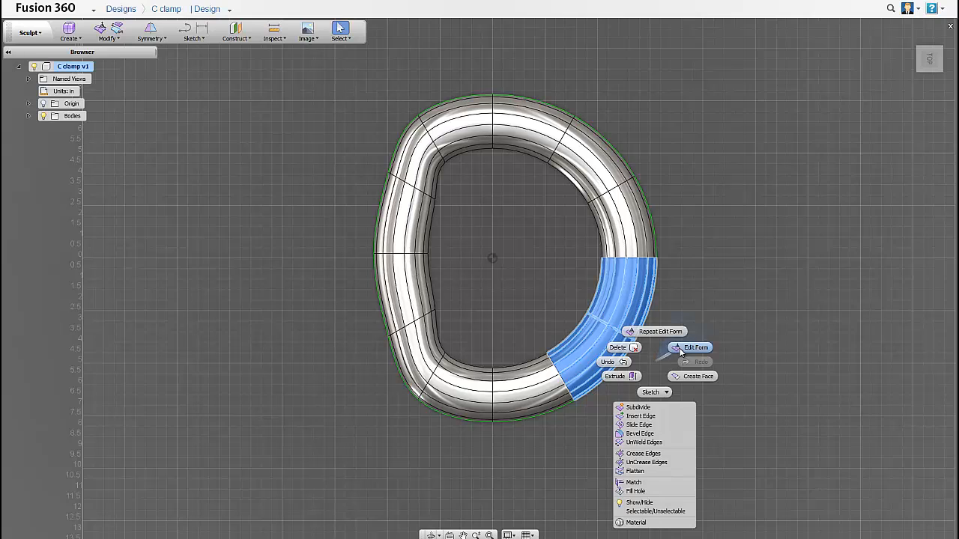
left_click(681, 350)
middle_click_drag(591, 337, 567, 337)
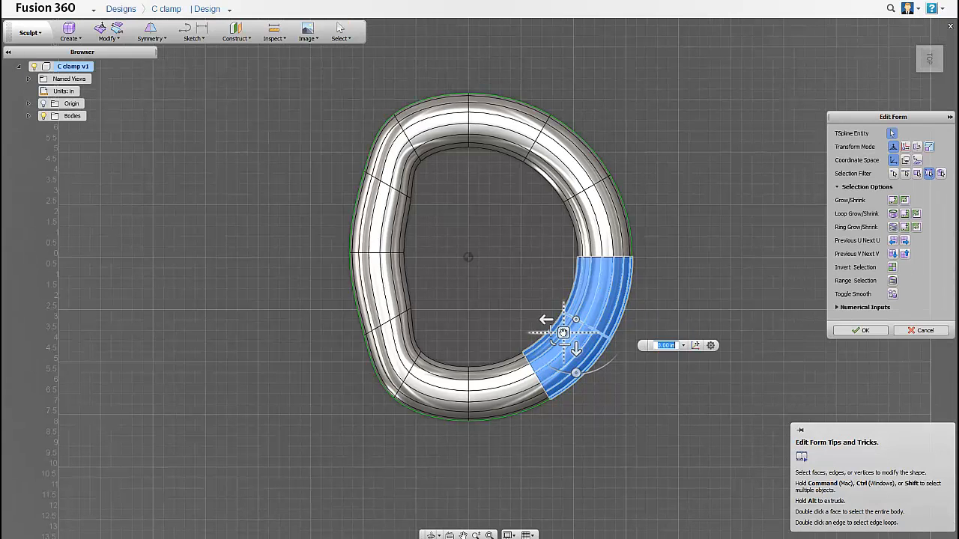
mouse_move(566, 337)
left_mouse_down()
mouse_move(598, 345)
mouse_move(578, 342)
mouse_move(582, 332)
left_mouse_up()
key("Escape")
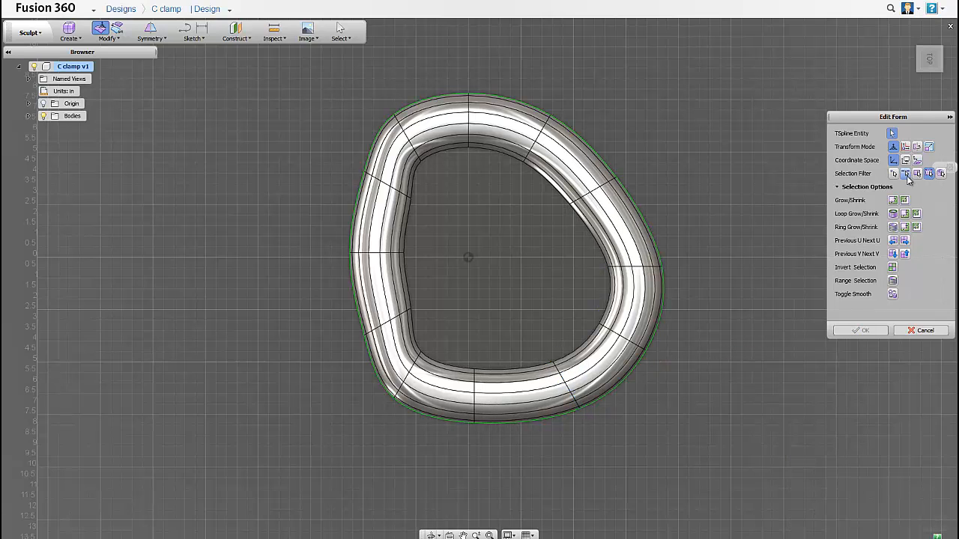
Move the middle edge loop of the form's left side inward by about 0.71 in to straighten that side
scroll(377, 261, "up", 3)
double_click(377, 258)
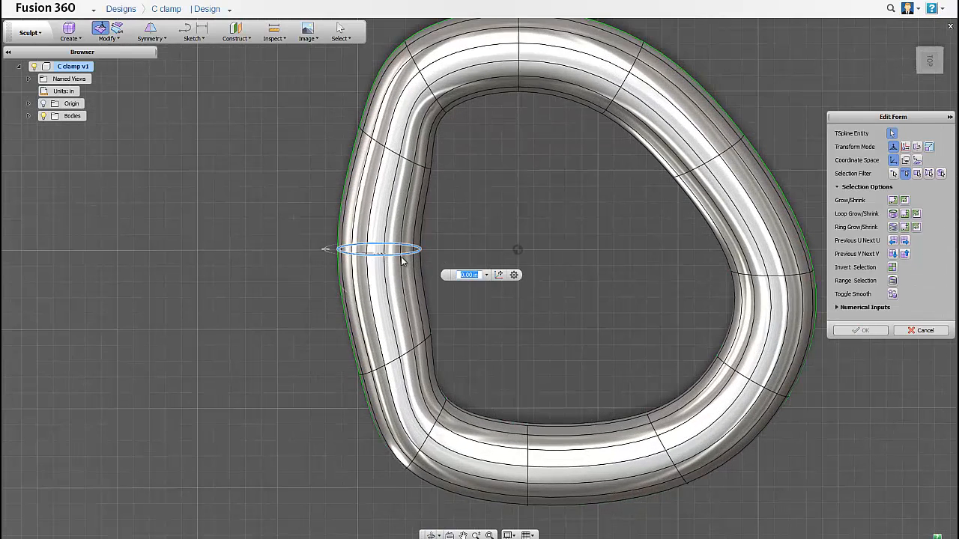
left_click(921, 66)
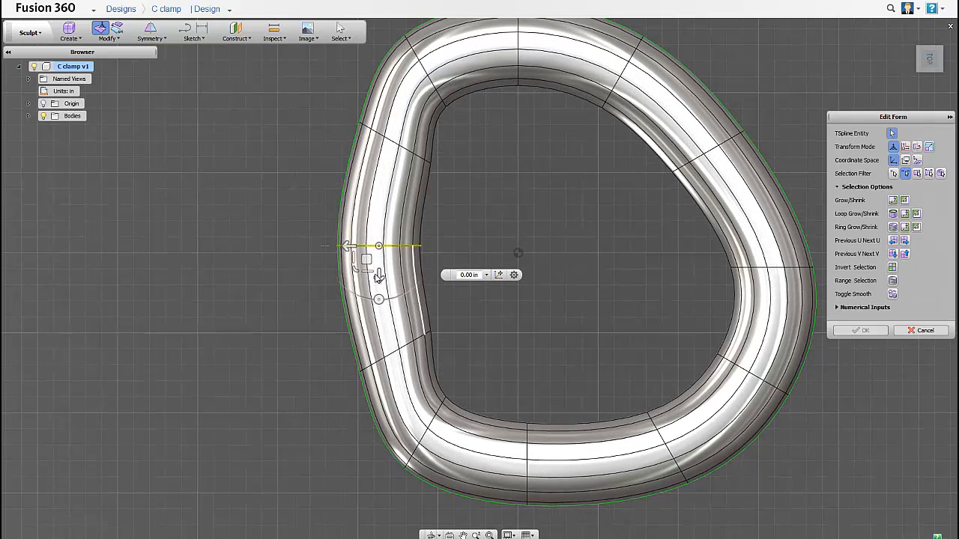
left_click_drag(370, 258, 387, 261)
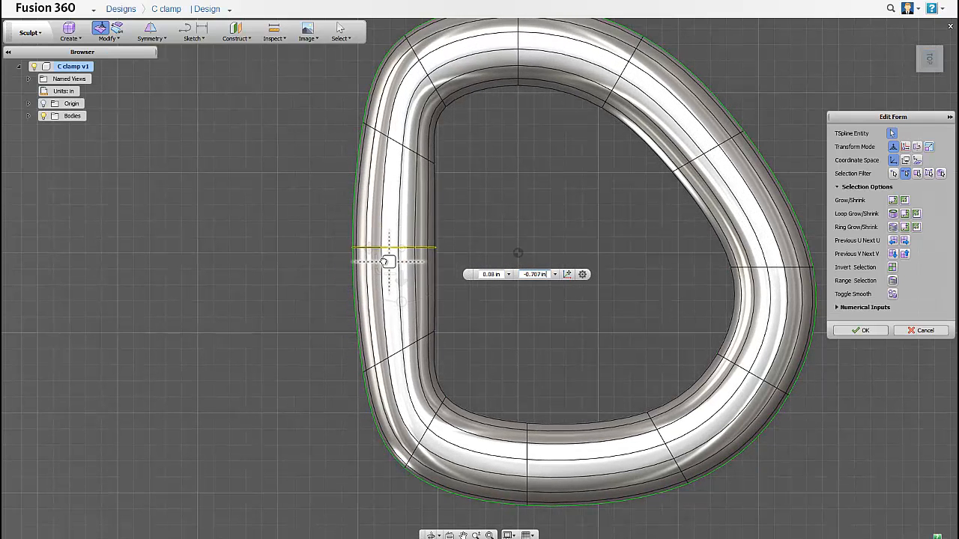
left_click(465, 218)
Rotate the right-hand edge loop of the form's bottom arm by -30 degrees and shift it about 0.68 in along the arm
left_click(663, 444)
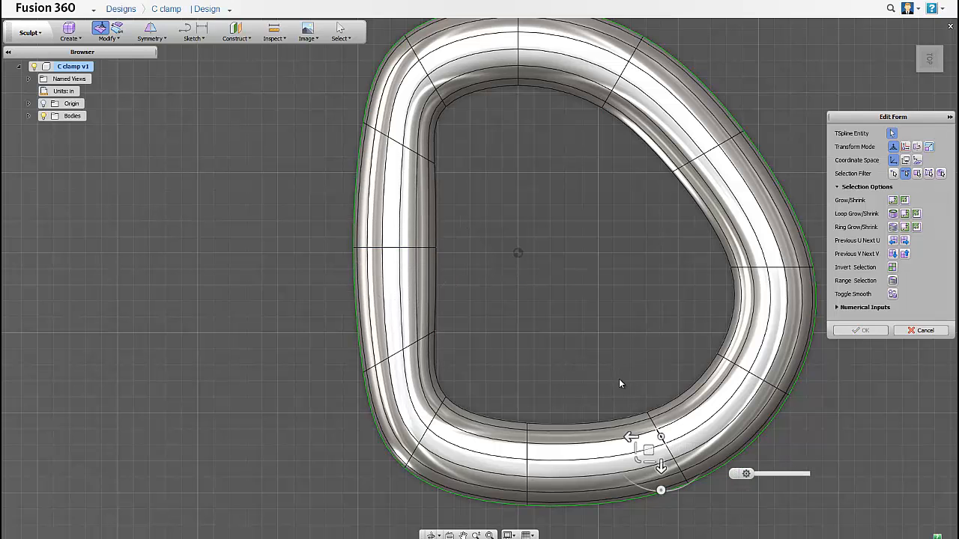
middle_click_drag(645, 418, 566, 352)
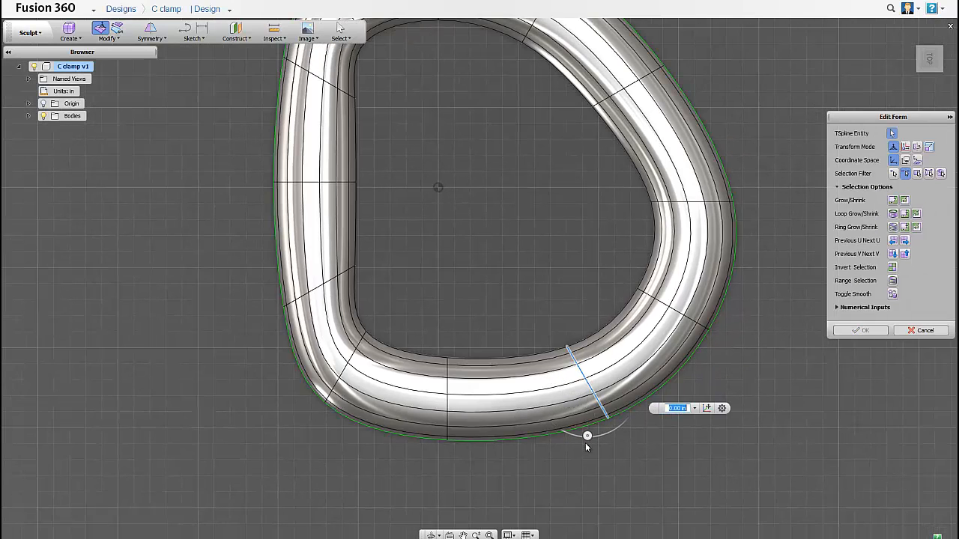
mouse_move(586, 438)
mouse_move(587, 437)
left_mouse_down()
mouse_move(561, 435)
mouse_move(574, 429)
left_mouse_up()
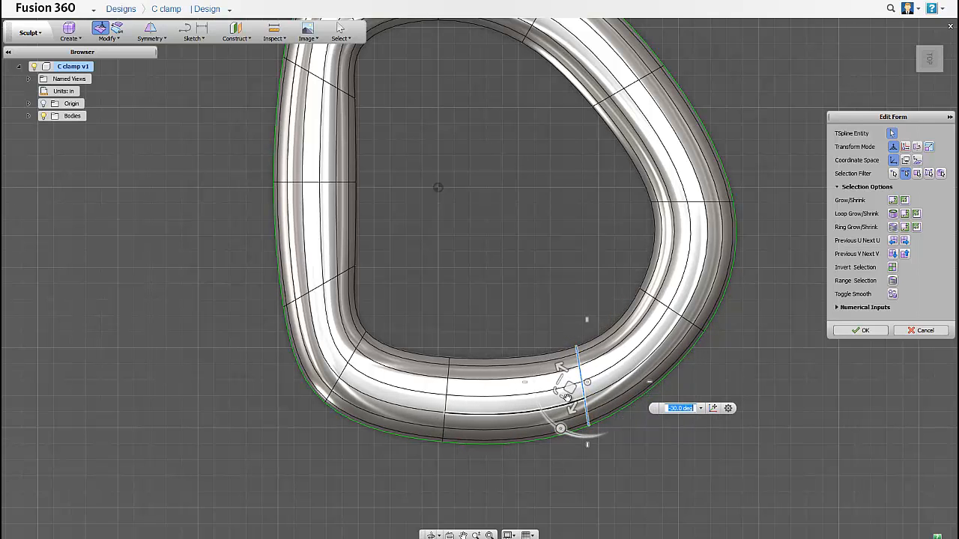
middle_click_drag(589, 387, 579, 386)
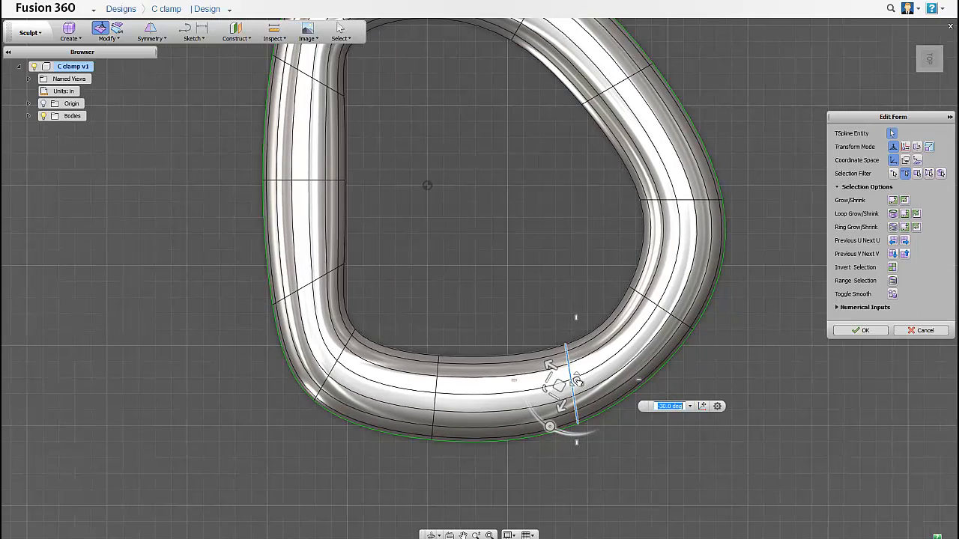
left_click_drag(575, 383, 580, 403)
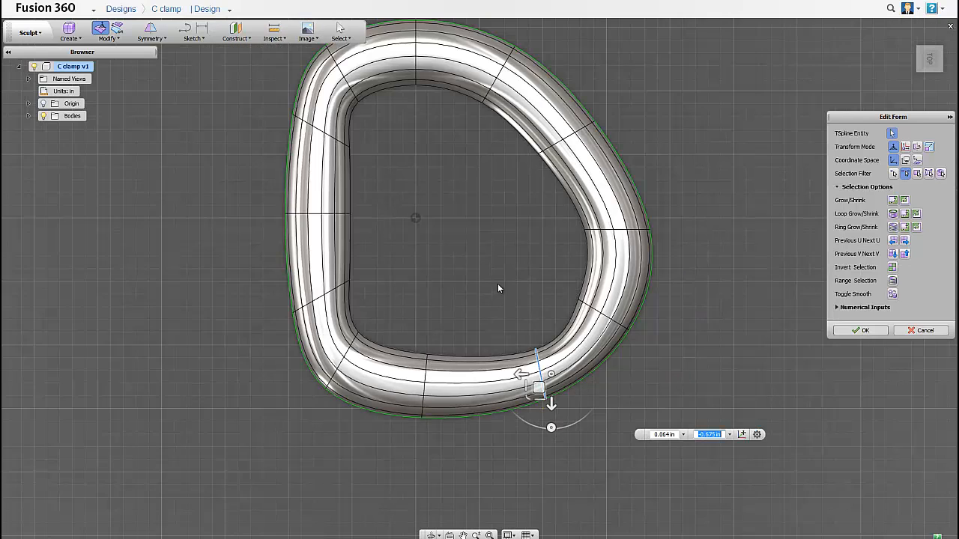
Move the ring of faces in the middle of the form's bottom arm inward by 0.50 in
scroll(498, 288, "down", 1)
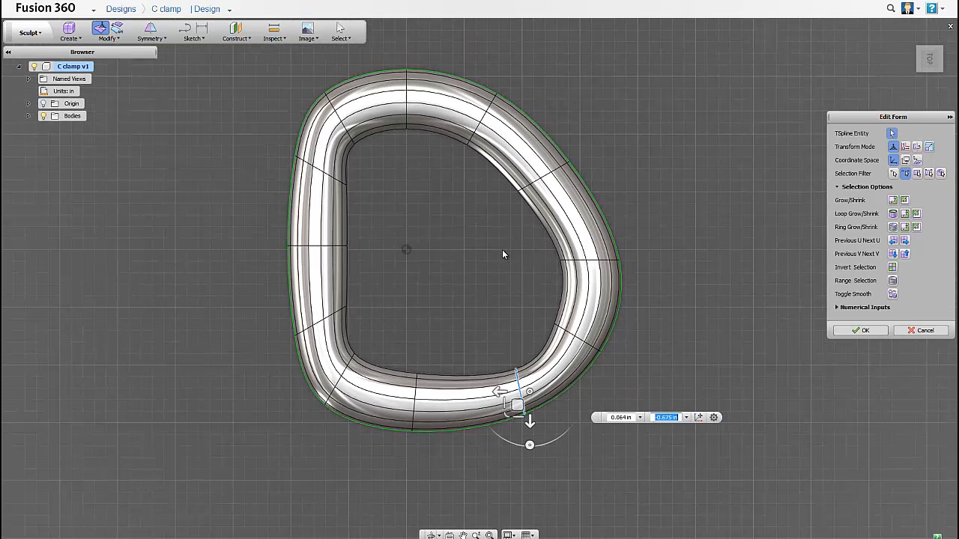
left_click(917, 173)
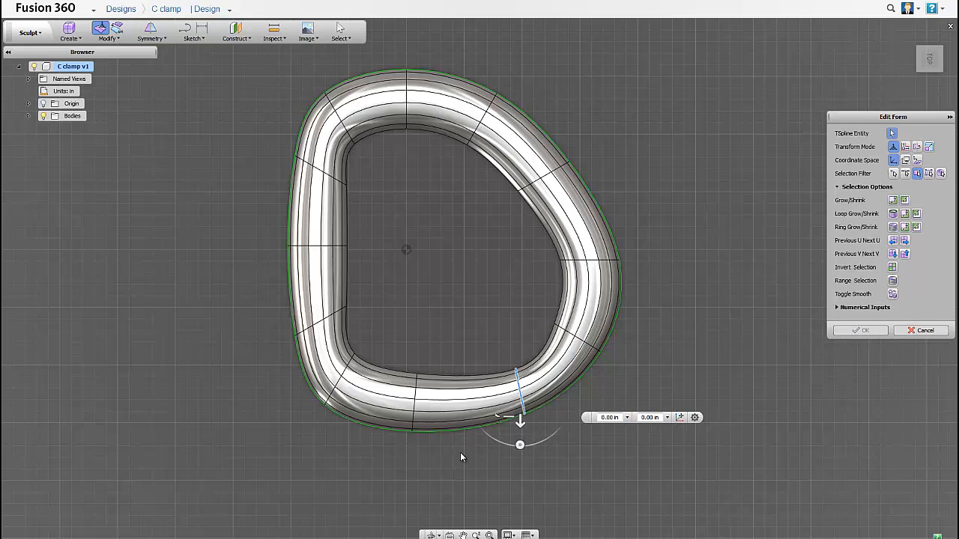
left_click(450, 400)
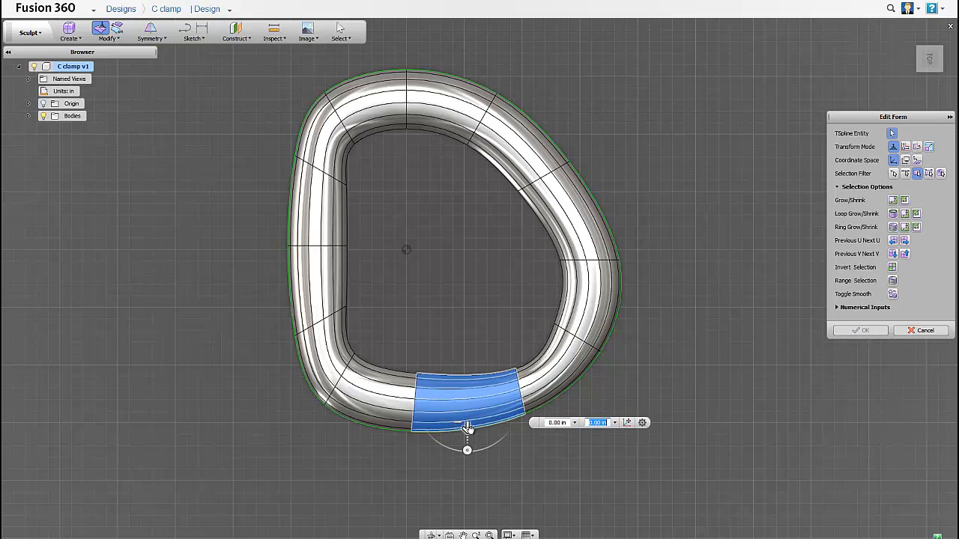
left_click_drag(467, 427, 468, 418)
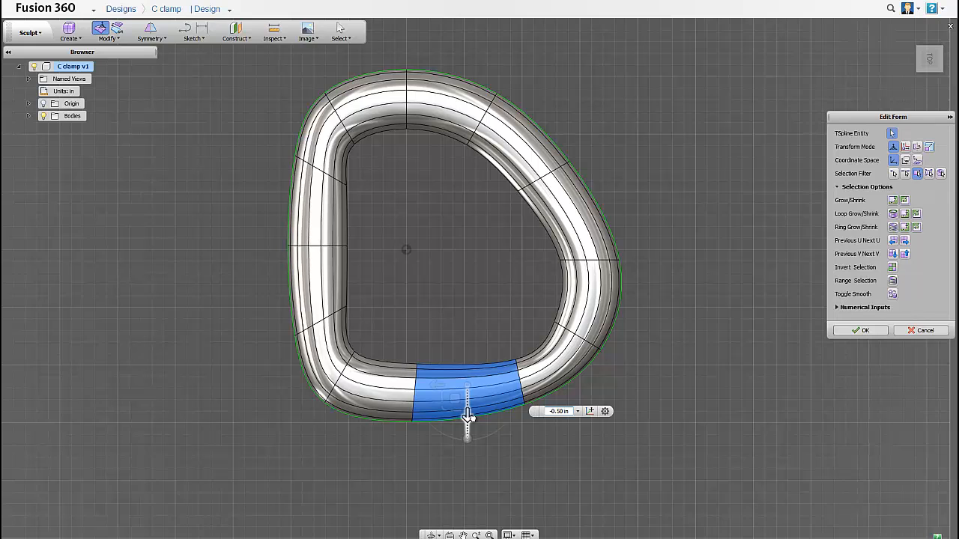
left_click(514, 441)
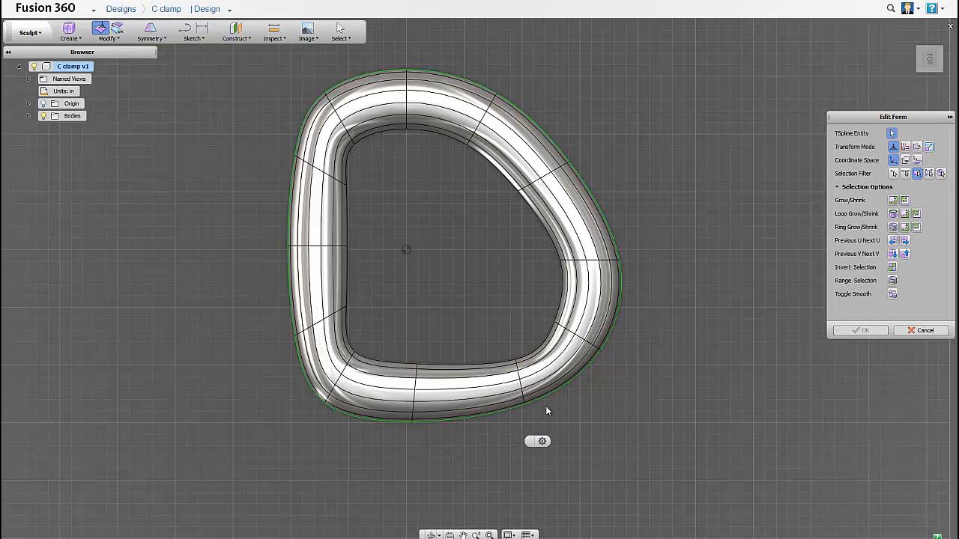
Shift the edge loop right of the form's top arc about 0.98 in inward and 0.69 in toward the curved side
left_click(902, 174)
left_click(483, 135)
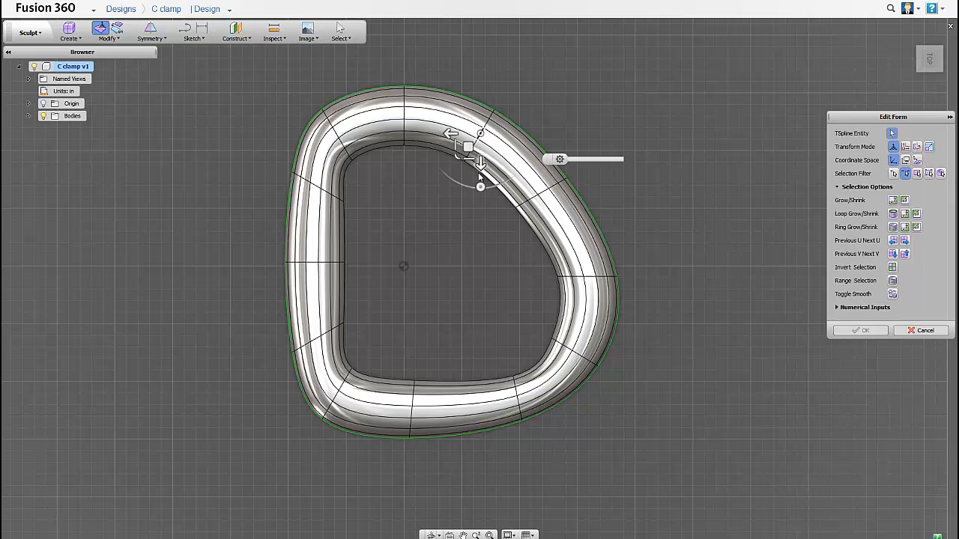
scroll(478, 162, "down", 2)
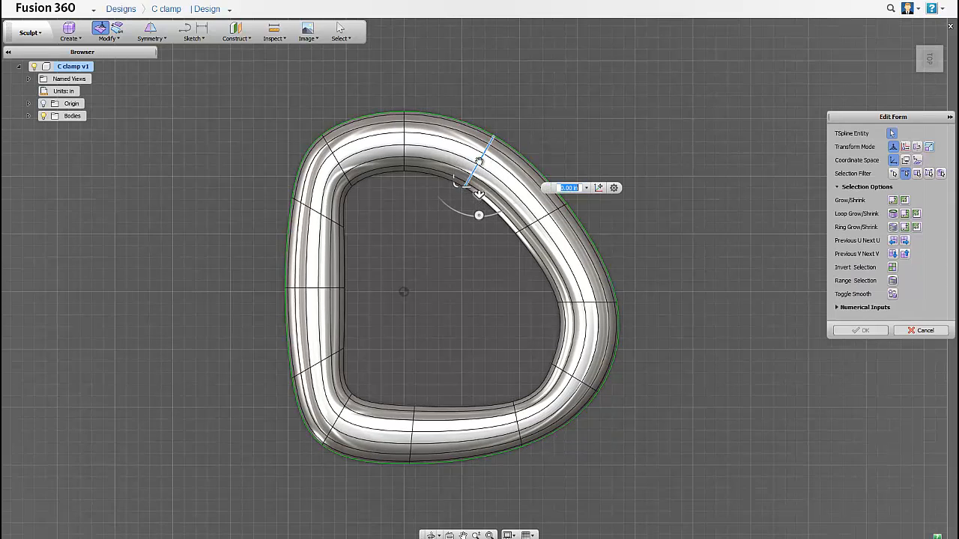
left_click_drag(478, 161, 482, 196)
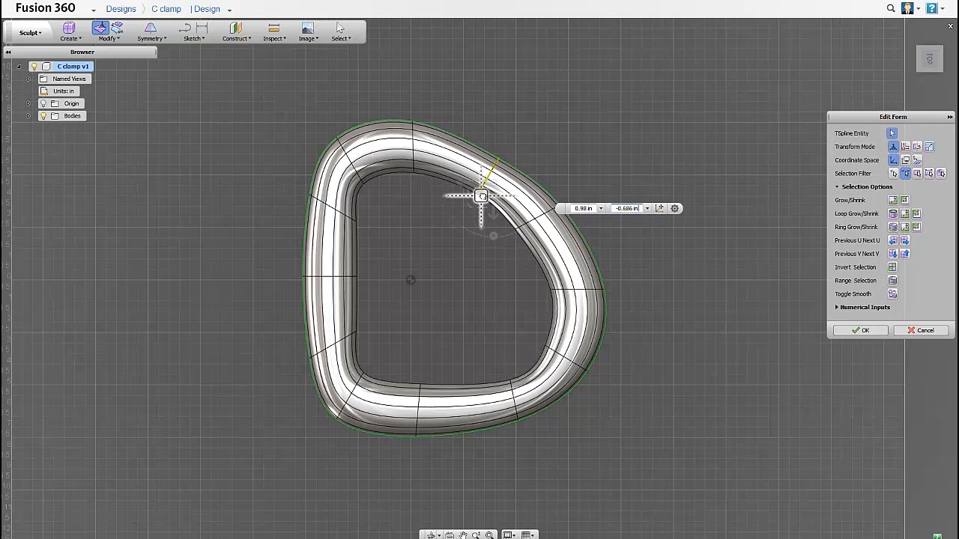
Move the ring of faces right of the top arc's centre about 0.34 in inward and 0.81 in toward the curved side
left_click(411, 184)
left_click(404, 149)
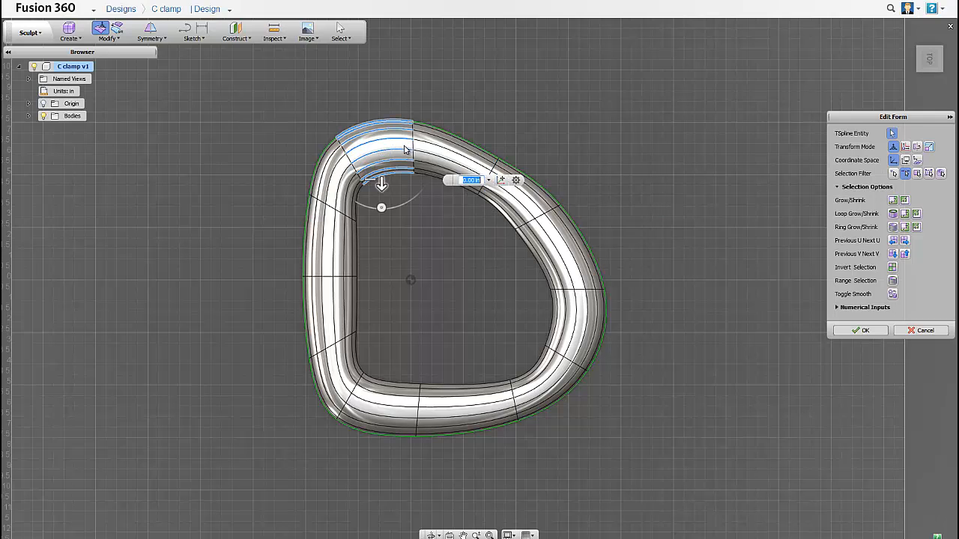
left_click(916, 174)
left_click(411, 196)
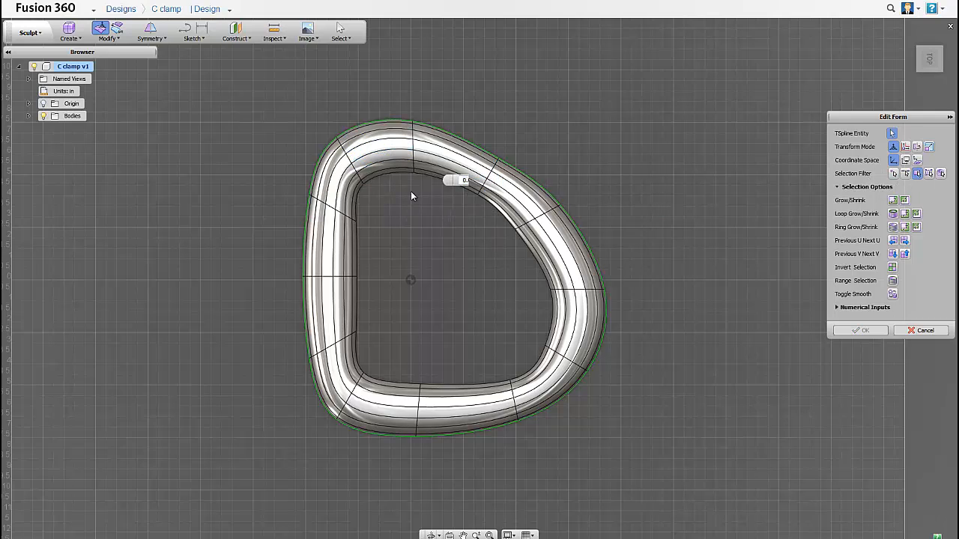
left_click(385, 105)
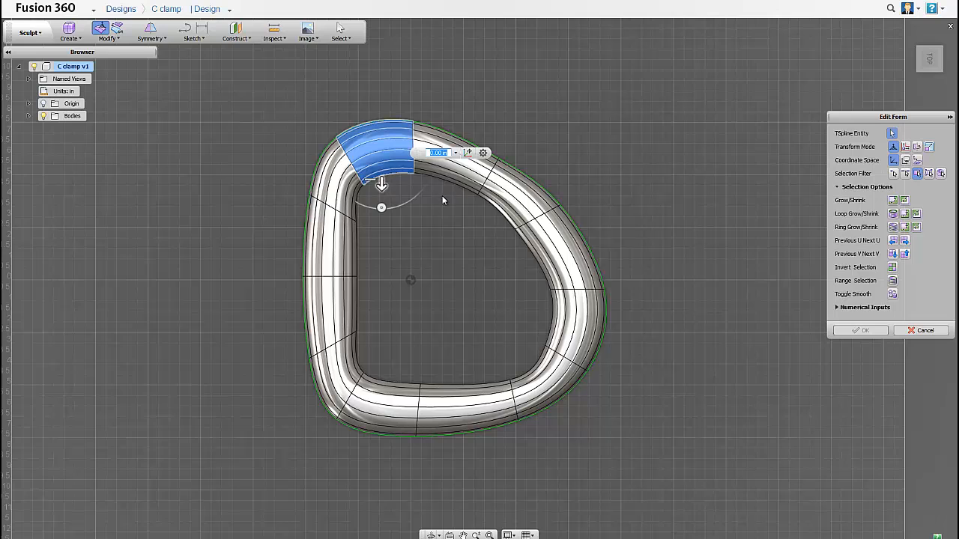
left_click(442, 142)
left_click_drag(437, 178, 454, 184)
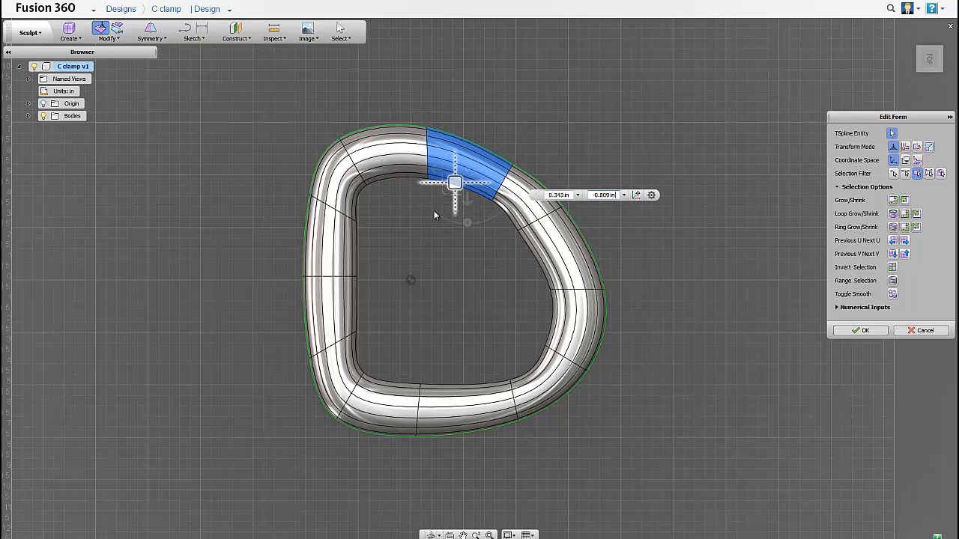
Select the inner faces around the form's upper-left corner and move them about 0.25 in down and 0.22 in right, into the opening
left_click(354, 202)
scroll(352, 197, "up", 6)
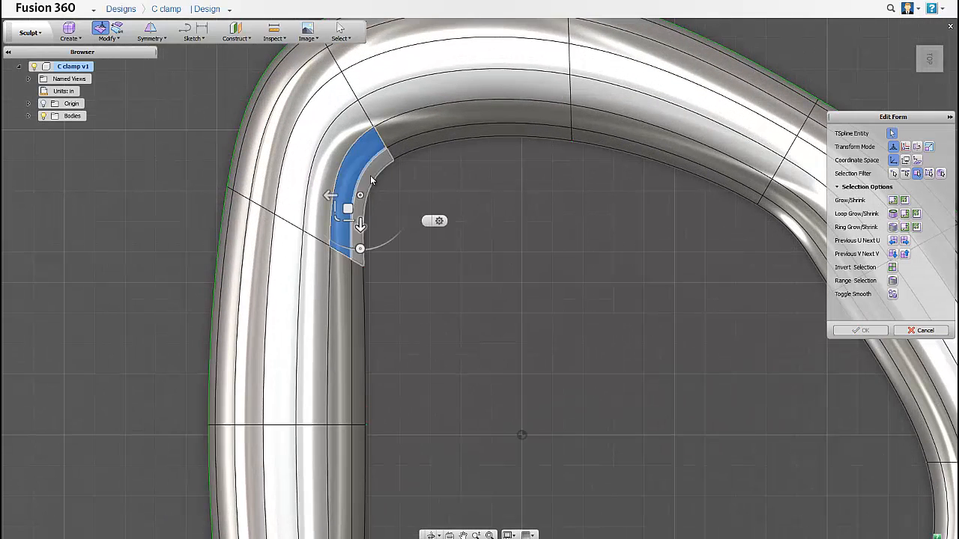
left_click(406, 130, "shift")
left_click(397, 107, "shift")
left_click(354, 128, "shift")
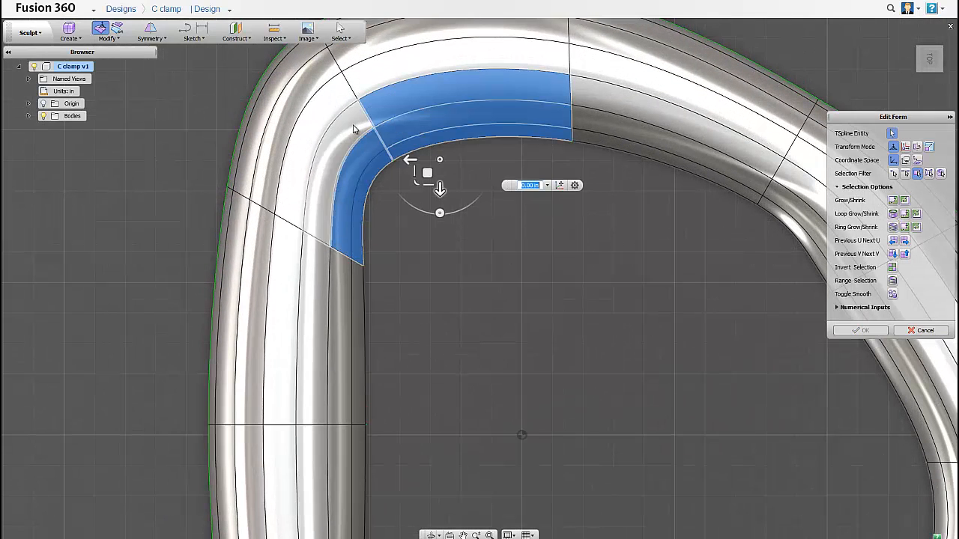
left_click_drag(414, 179, 429, 193)
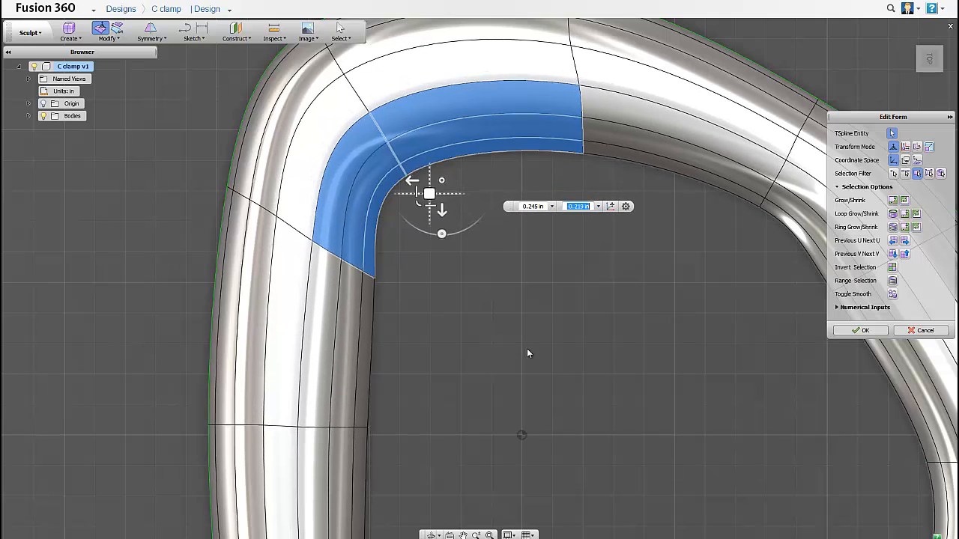
left_click(527, 353)
Select the inner faces around the form's lower-left corner and move them about 0.23 in up and 0.25 in right, into the opening
scroll(555, 384, "down", 5)
scroll(365, 401, "up", 2)
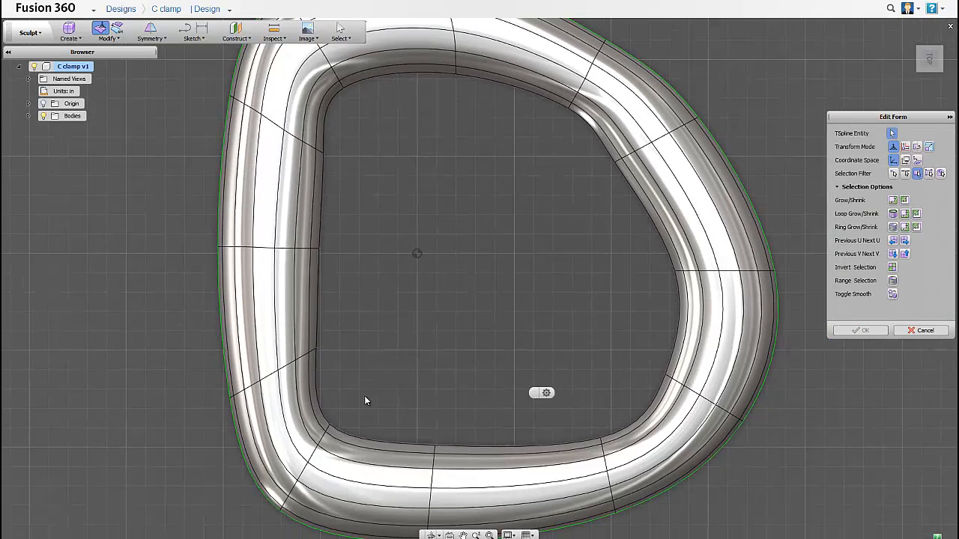
left_click(313, 416)
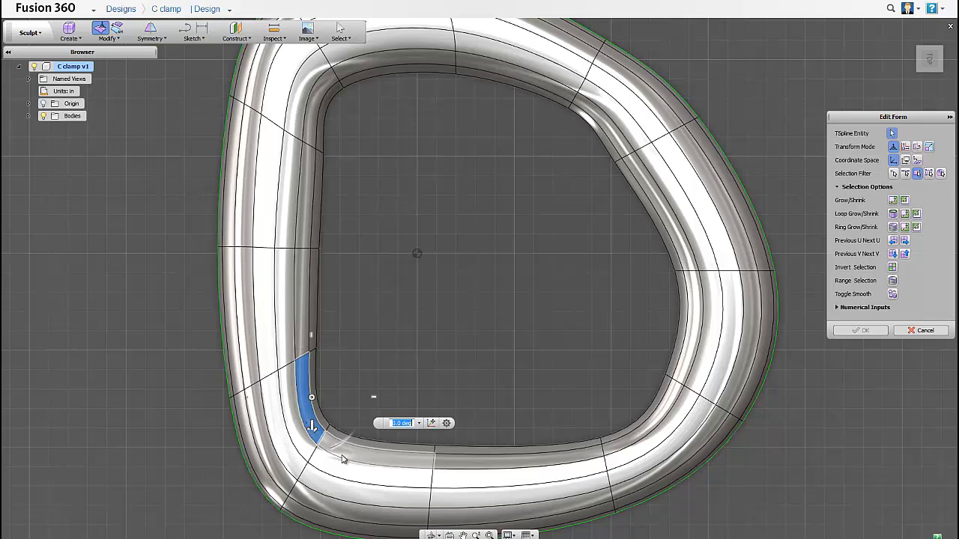
left_click(342, 460, "shift")
left_click(307, 448, "shift")
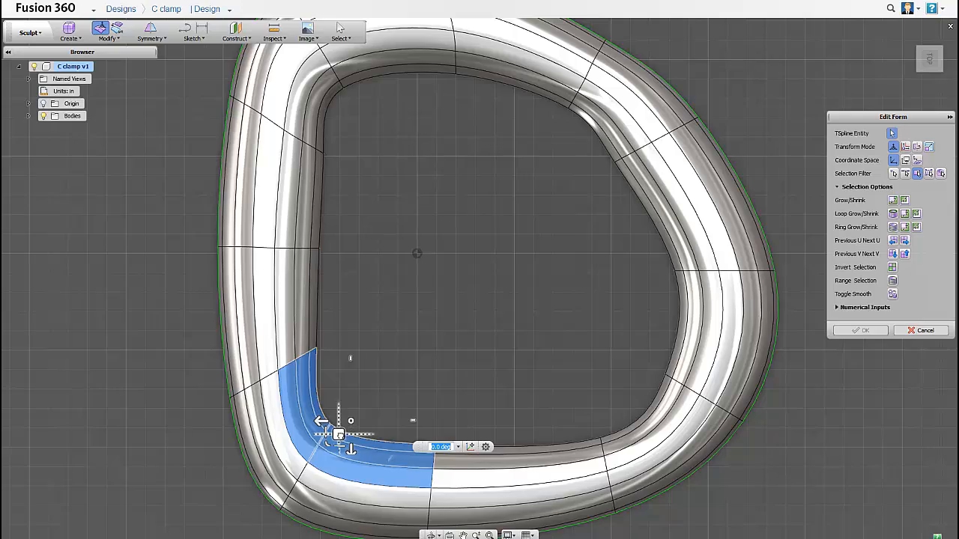
left_click_drag(341, 438, 349, 426)
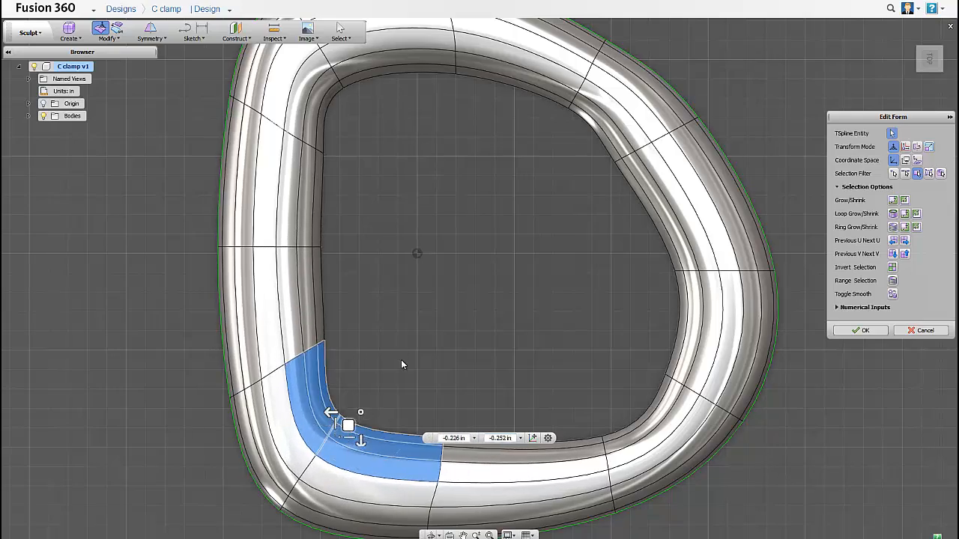
scroll(400, 355, "down", 5)
mouse_move(401, 355)
middle_mouse_down("shift")
mouse_move(387, 332)
mouse_move(366, 334)
mouse_move(395, 340)
middle_mouse_up("shift")
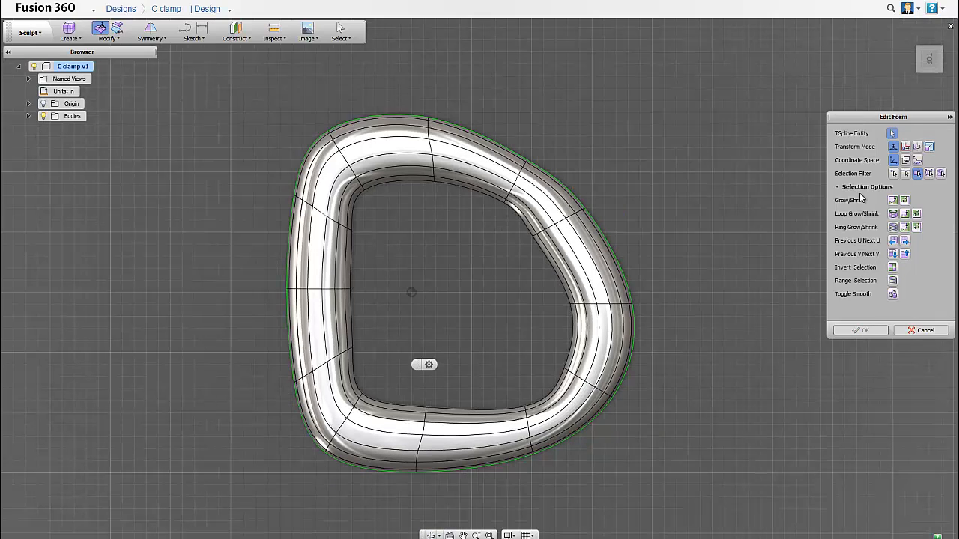
Rotate the edge loop at the upper arm's right end by about -34.6 degrees, shift it about 0.57 in left, and accept the form edits
left_click(905, 173)
scroll(502, 229, "up", 5)
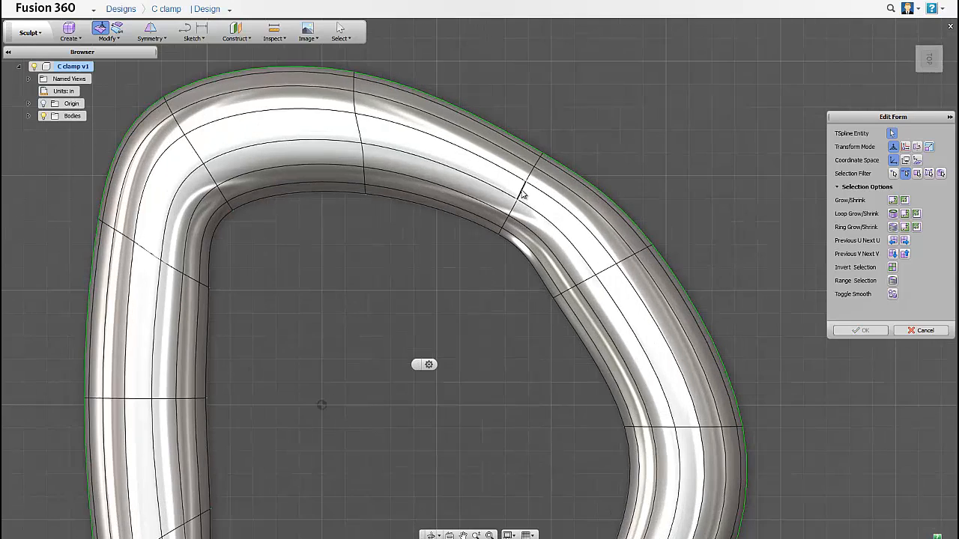
left_click(514, 218)
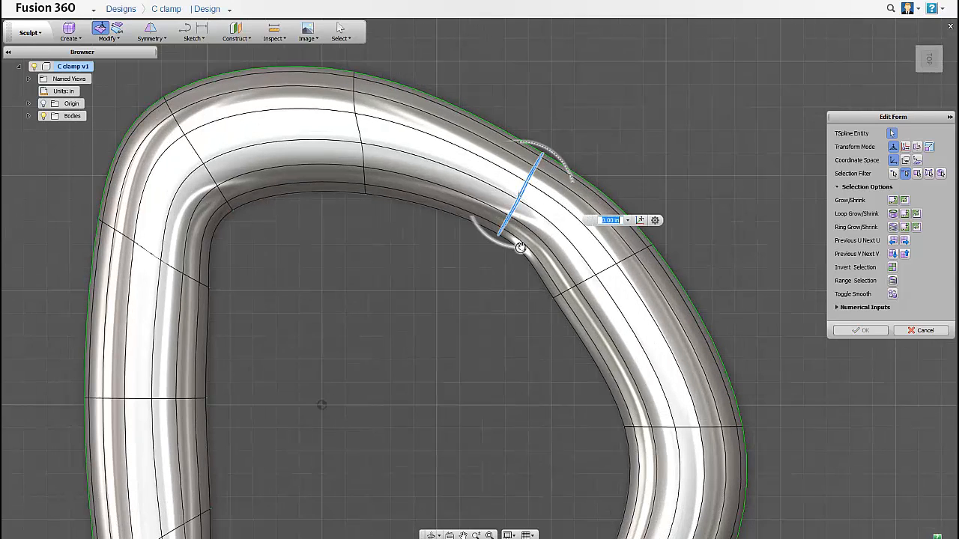
left_click_drag(520, 248, 490, 239)
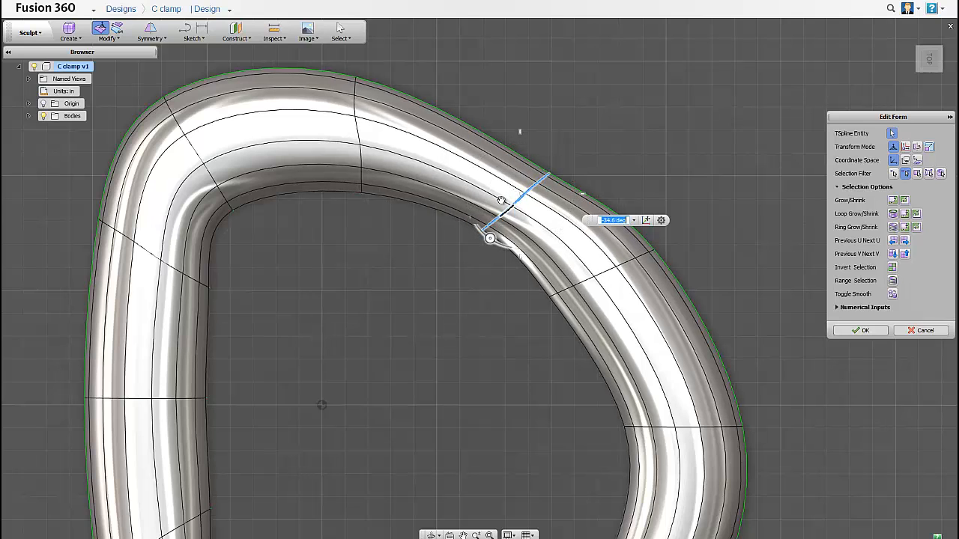
left_click_drag(506, 206, 482, 206)
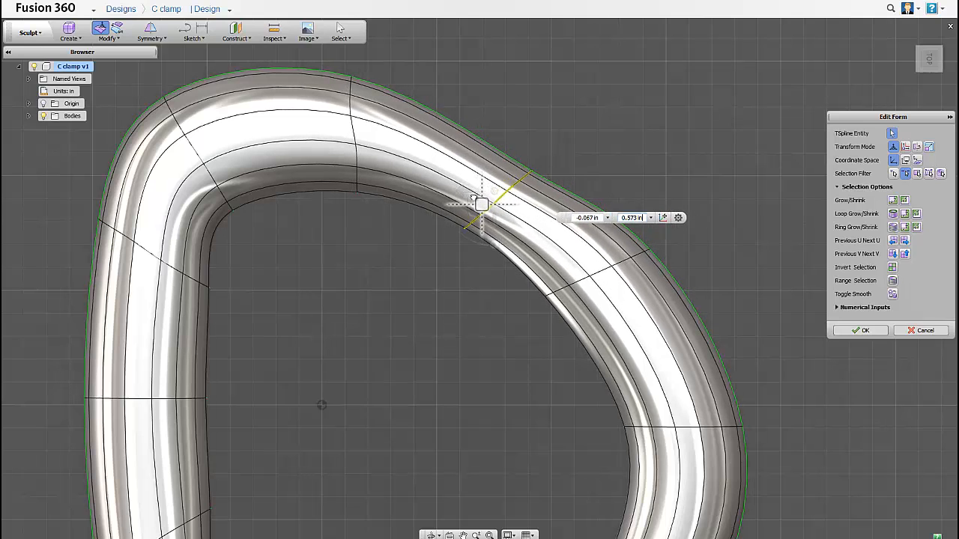
scroll(429, 305, "down", 5)
scroll(562, 305, "up", 2)
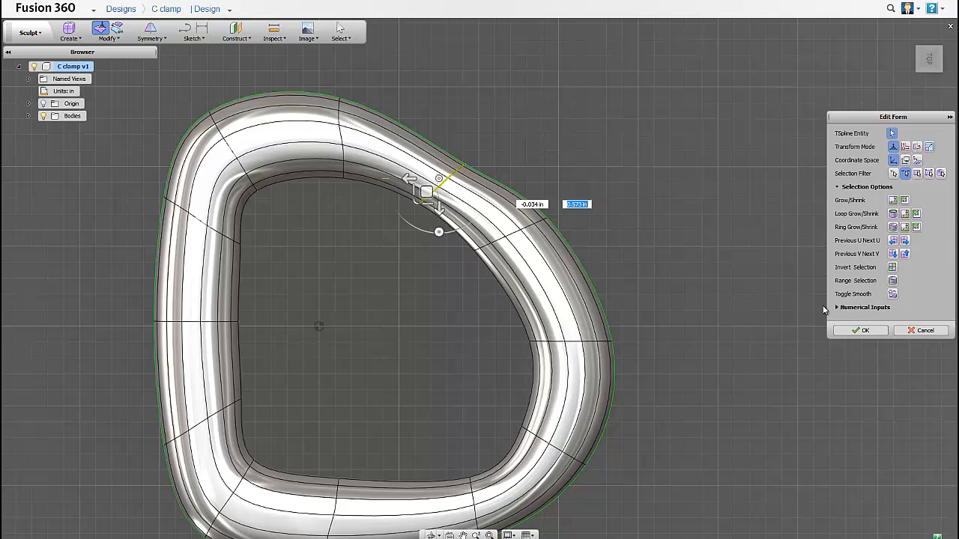
left_click(862, 330)
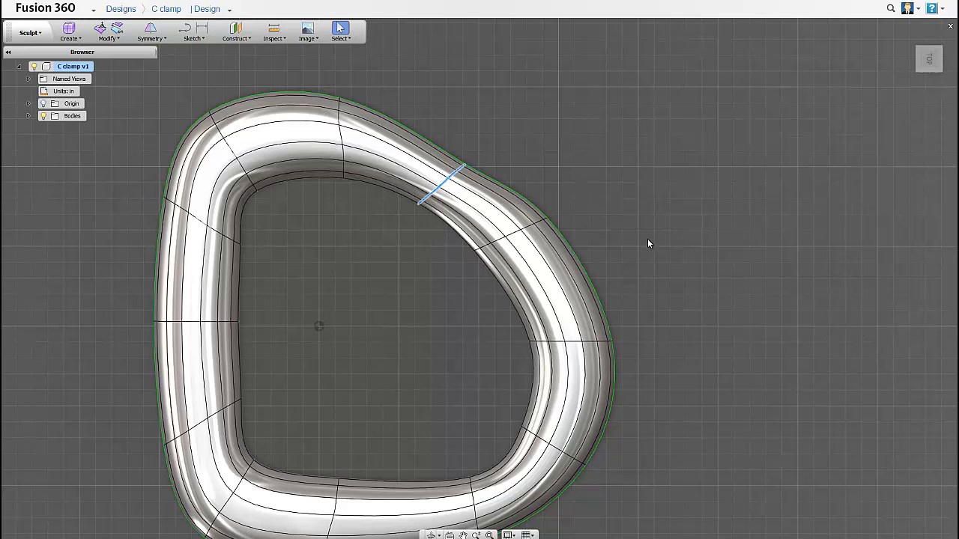
Compare the form with the reference photo carl clamp.png in Windows Photo Viewer and return to the model
scroll(648, 238, "down", 1)
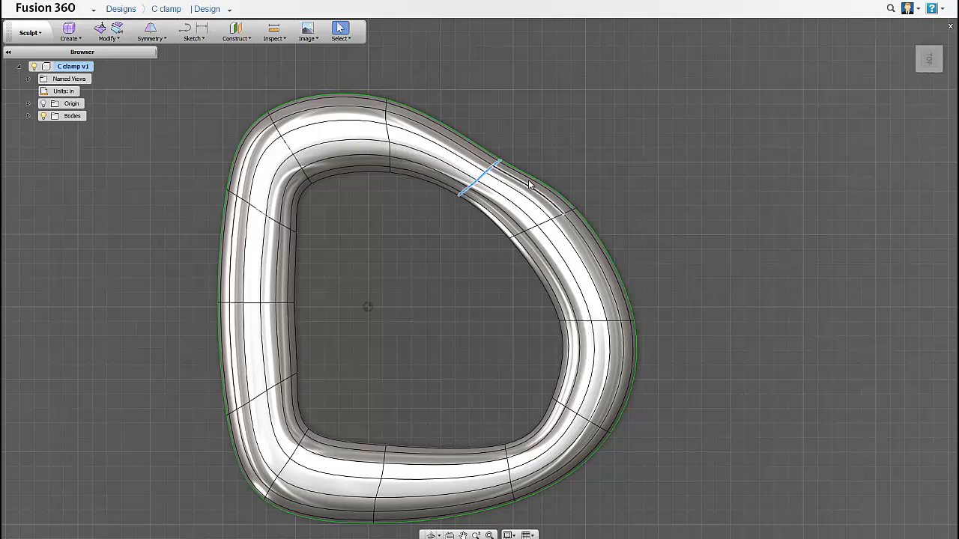
left_click(2, 97)
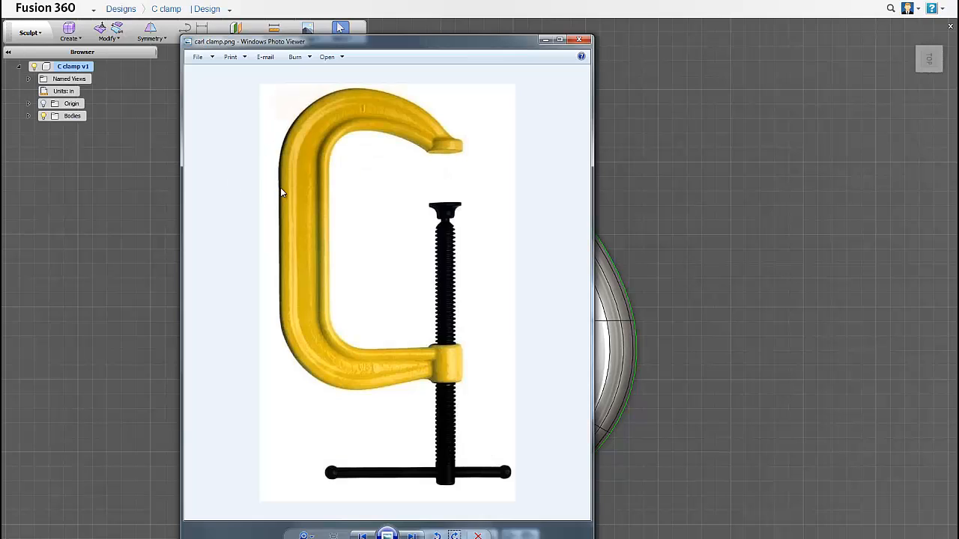
left_click(365, 24)
middle_click_drag(372, 349, 193, 160, "shift")
Select the middle loop of faces around the form's upper side and move it down about 0.40 in
right_click(191, 137)
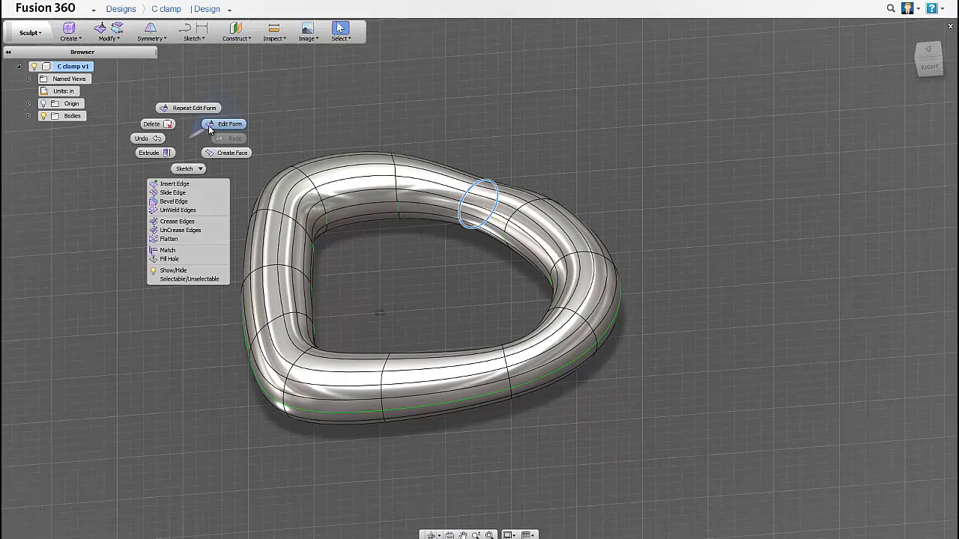
left_click(301, 116)
right_click(333, 124)
left_click(344, 101)
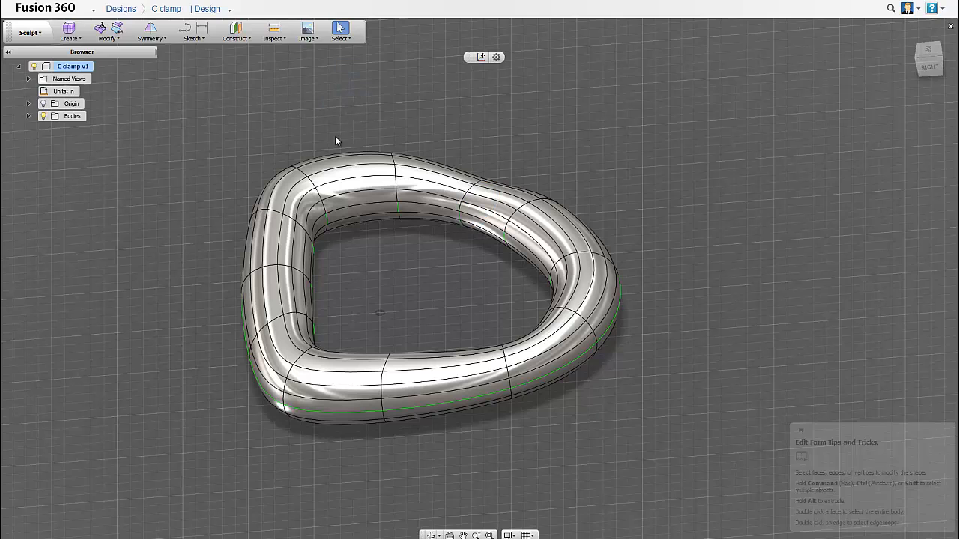
middle_click_drag(290, 153, 508, 188, "shift")
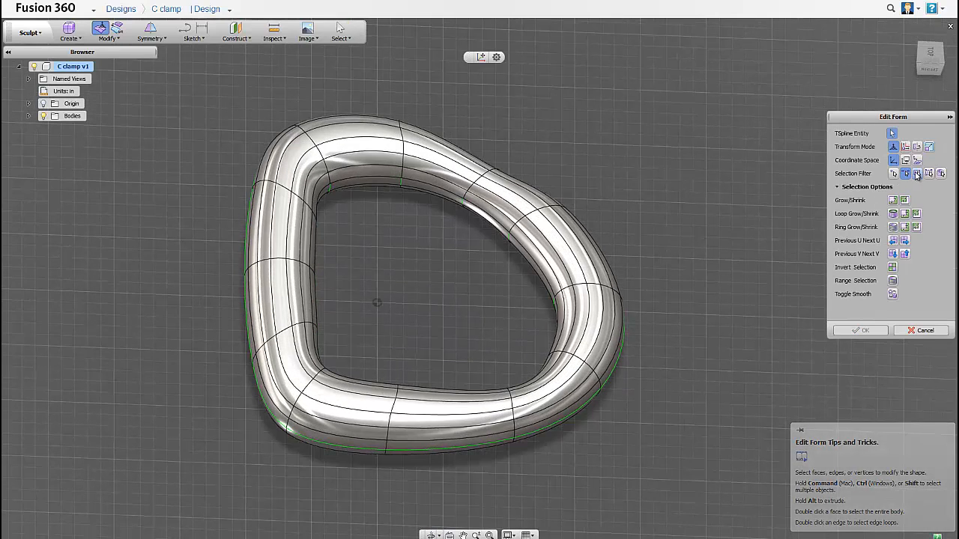
scroll(278, 222, "up", 2)
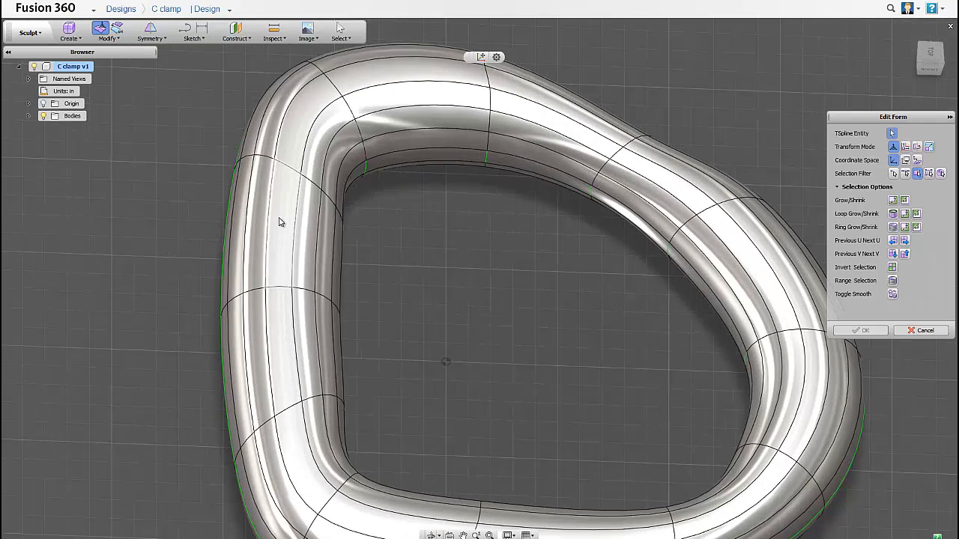
left_click(282, 275)
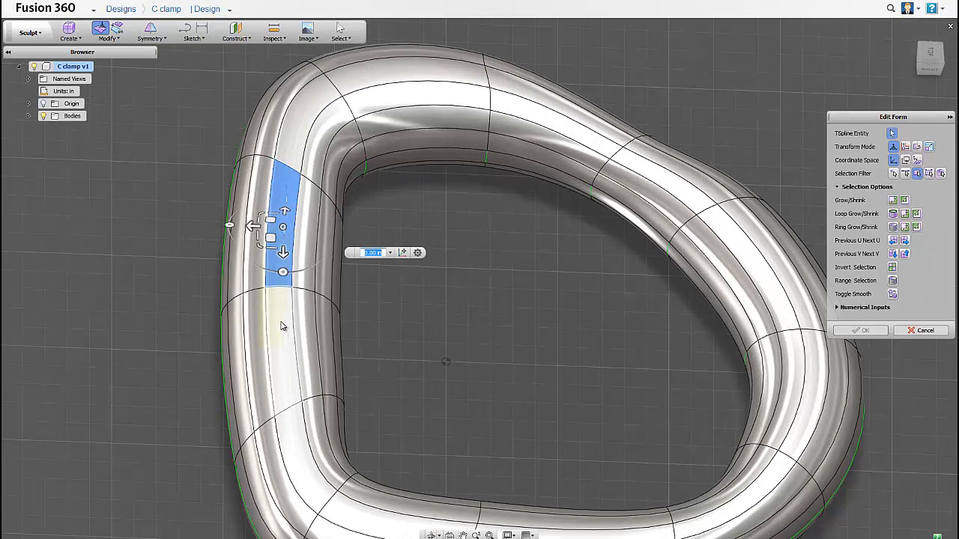
double_click(282, 326)
scroll(406, 365, "down", 1)
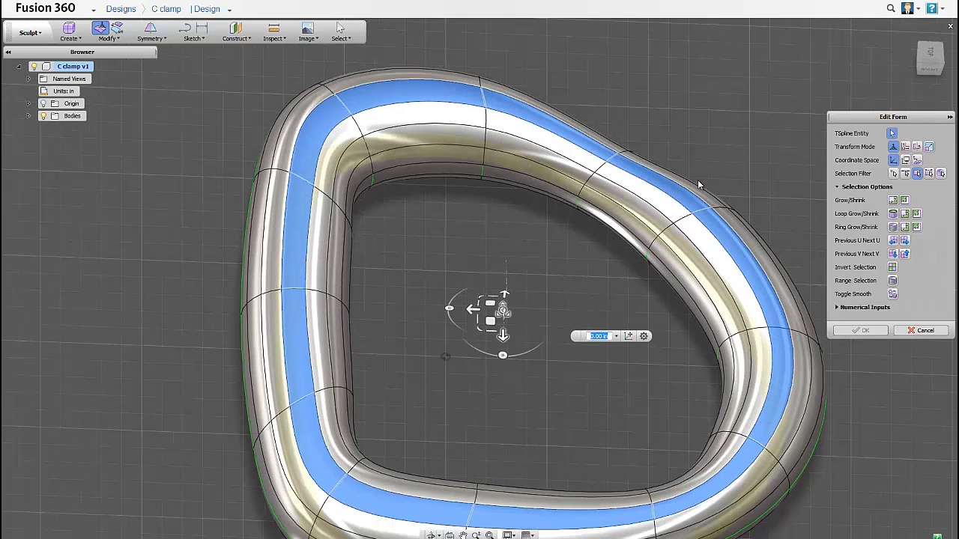
left_click(933, 49)
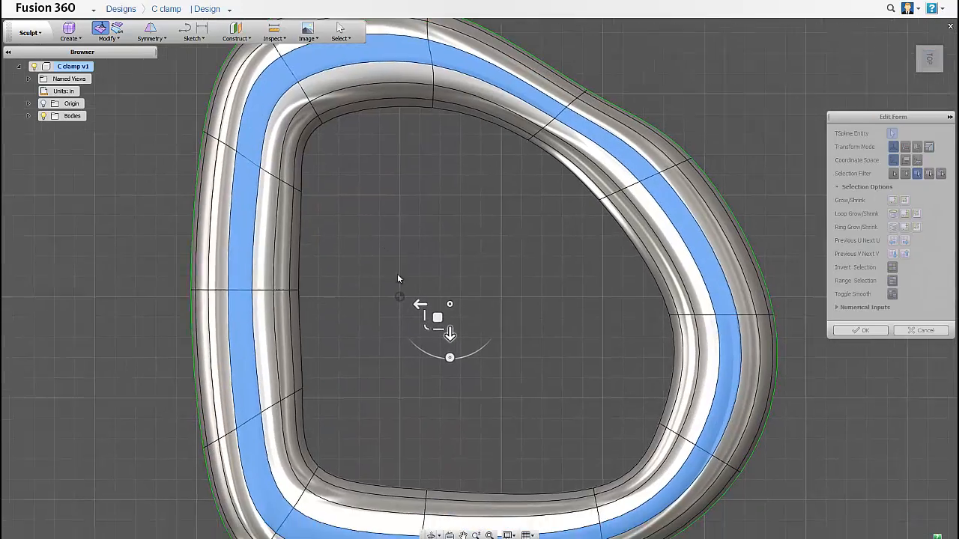
middle_click_drag(397, 279, 383, 176, "shift")
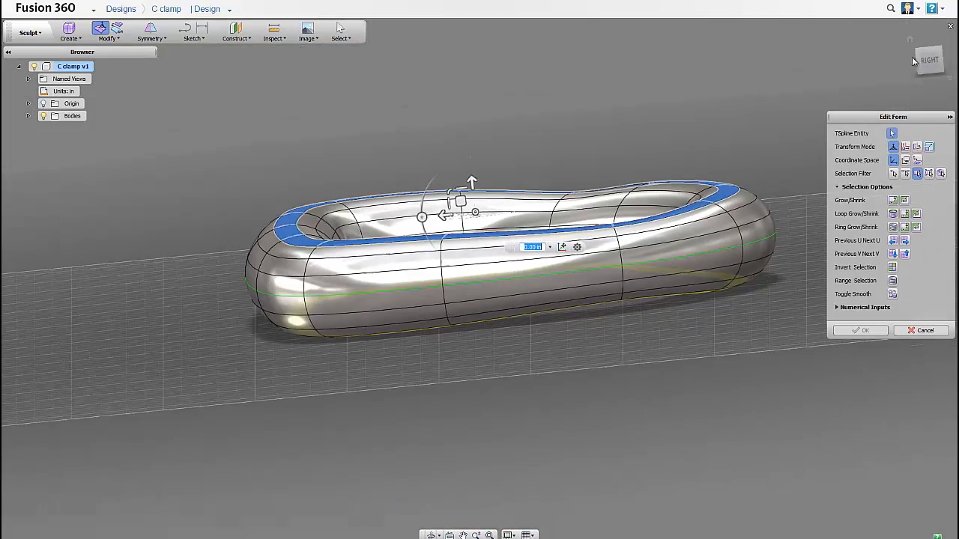
left_click(932, 64)
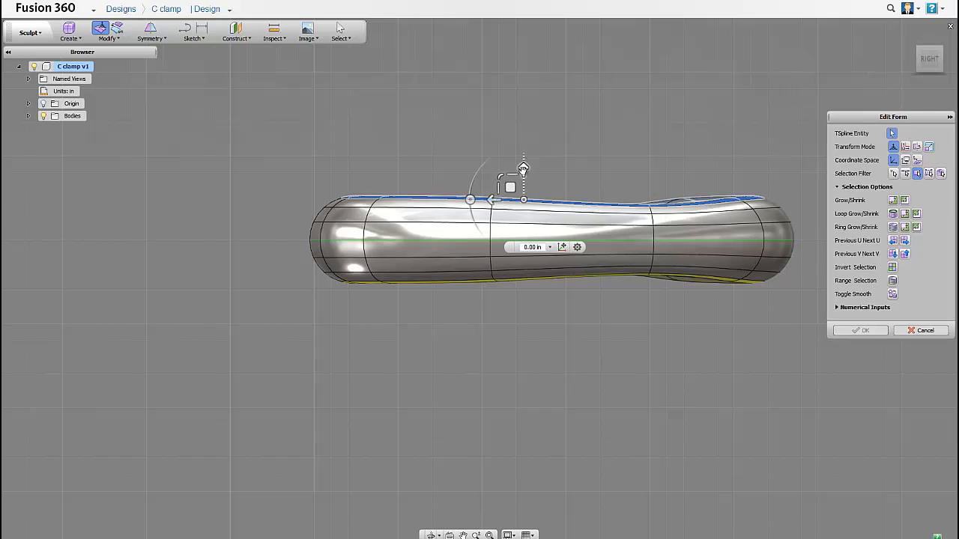
mouse_move(522, 184)
left_mouse_down()
mouse_move(523, 173)
mouse_move(523, 196)
left_mouse_up()
Lower the same face loop further, to about -0.50 in in total, and leave form editing
middle_click_drag(396, 160, 364, 209, "shift")
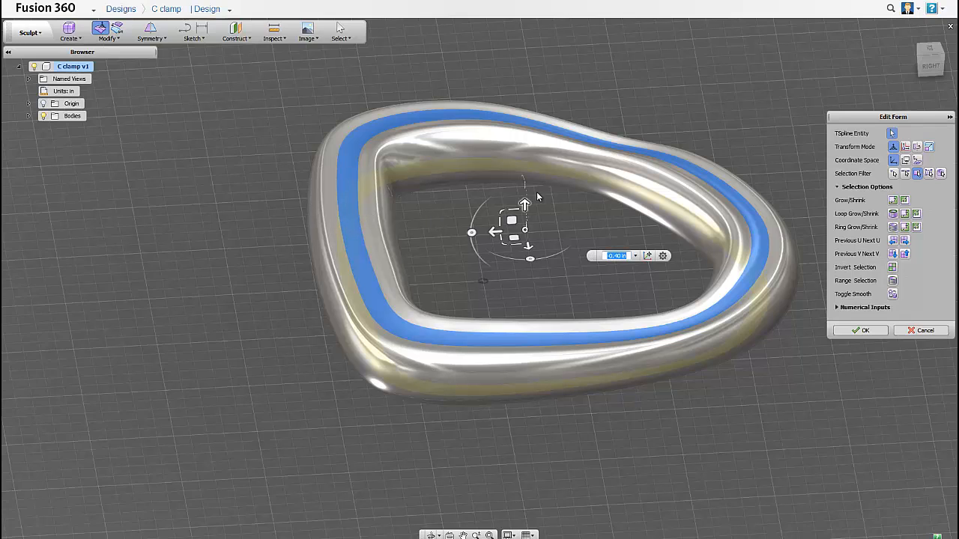
left_click(931, 67)
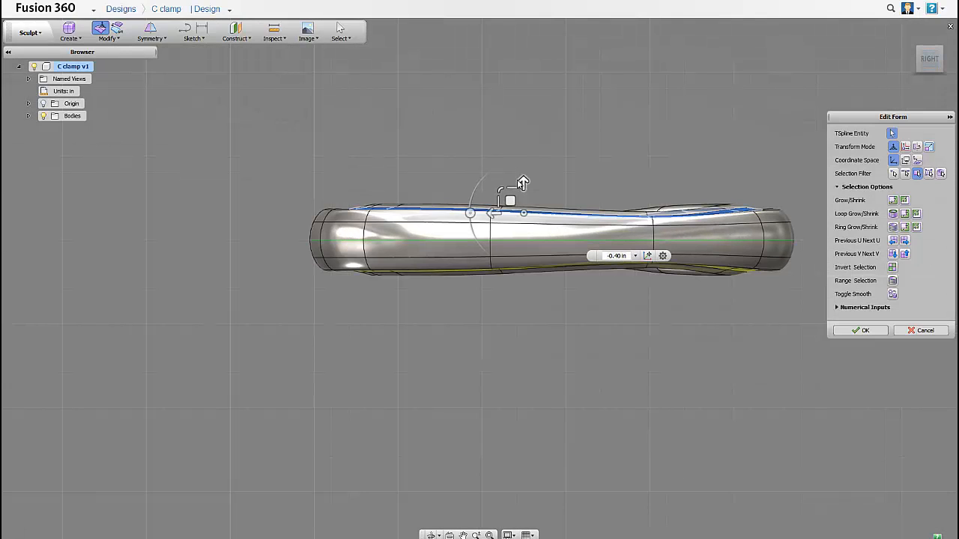
left_click_drag(523, 181, 523, 185)
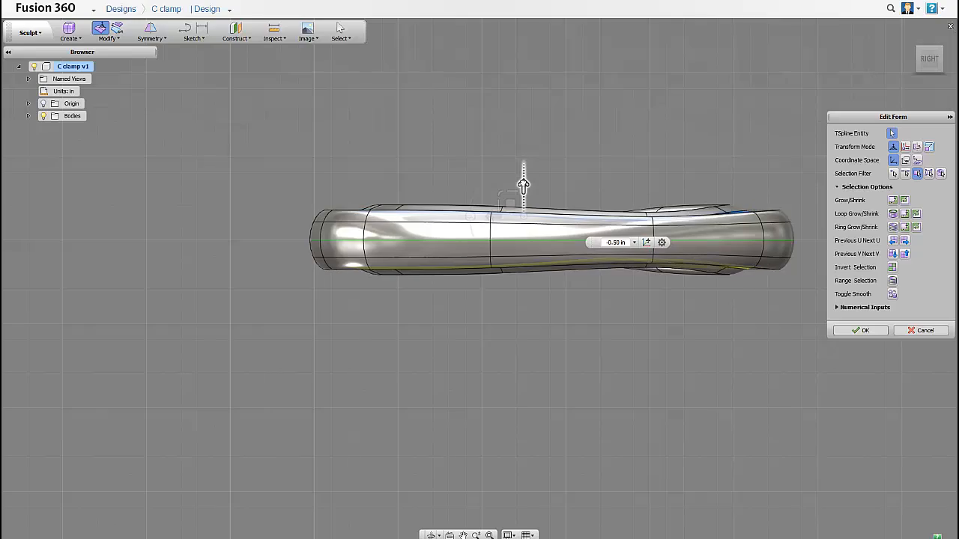
left_click(427, 162)
middle_click_drag(426, 162, 405, 229, "shift")
middle_click_drag(352, 249, 359, 227, "shift")
key("Escape")
Try to raise the outer loop of faces beside the groove by about 0.20 in
left_click(335, 214)
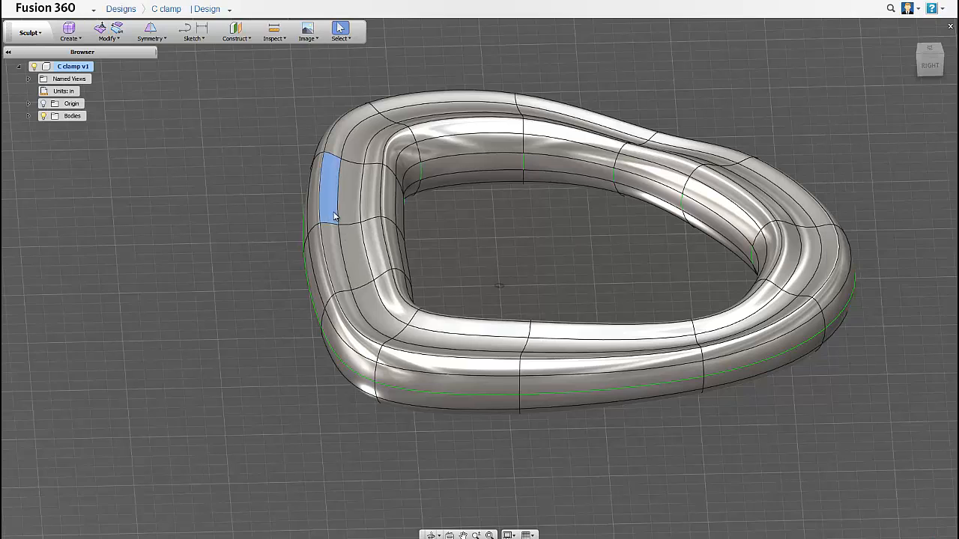
double_click(338, 257)
right_click(235, 177)
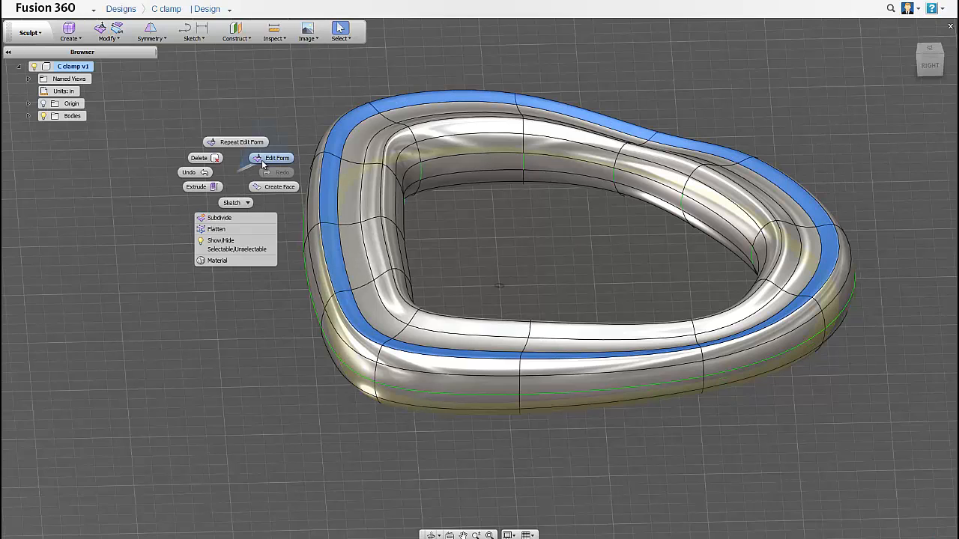
left_click(262, 159)
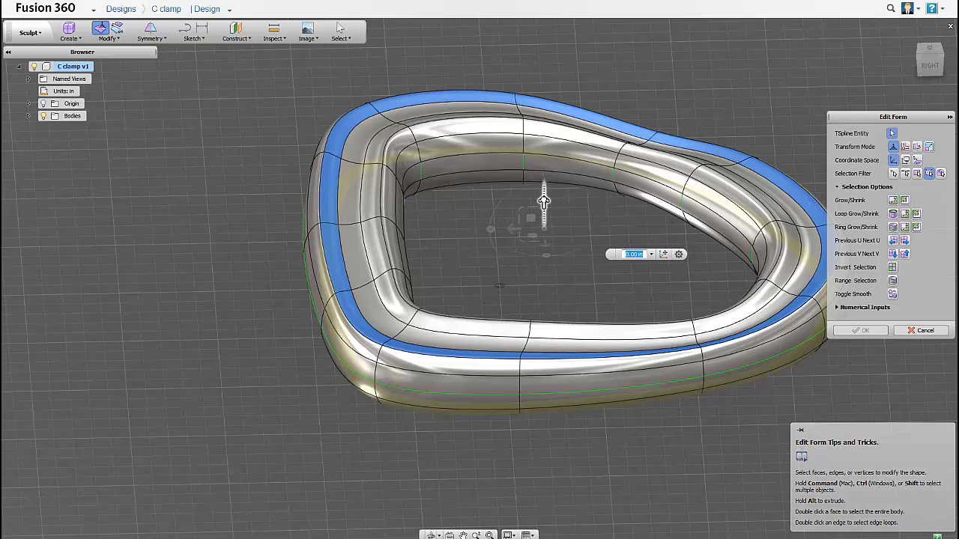
left_click_drag(544, 199, 544, 195)
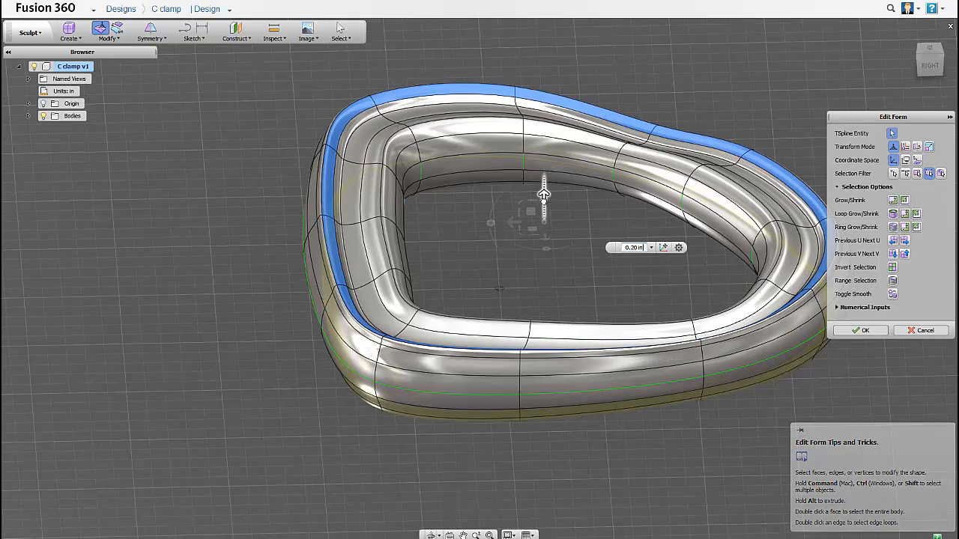
left_click(455, 231)
mouse_move(454, 230)
middle_mouse_down("shift")
mouse_move(455, 196)
mouse_move(459, 233)
middle_mouse_up("shift")
key("Escape")
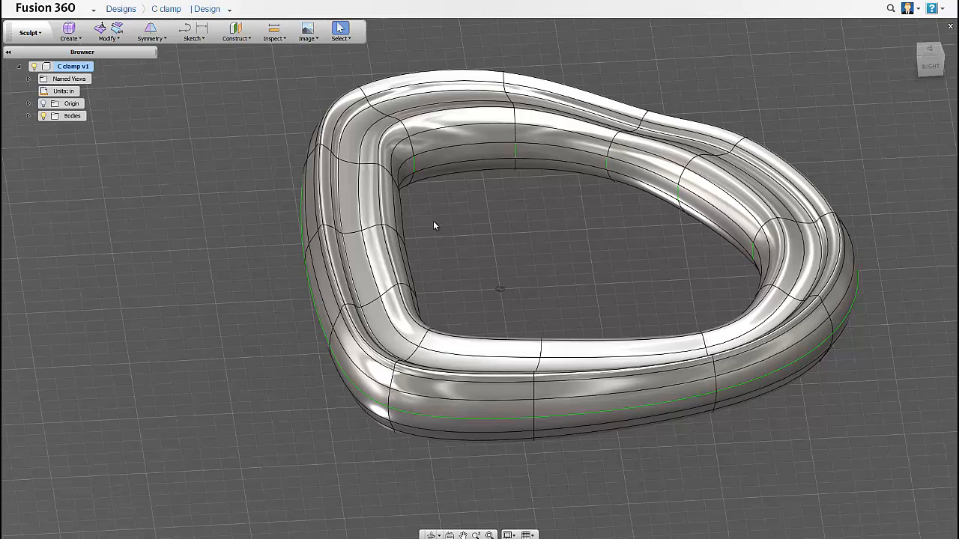
Select the inner edge chain along the upper arm, spine and lower arm and move it slightly down in the side view
mouse_move(442, 217)
middle_mouse_down()
mouse_move(351, 235)
mouse_move(358, 270)
mouse_move(357, 189)
mouse_move(357, 217)
mouse_move(394, 230)
mouse_move(289, 240)
middle_mouse_up()
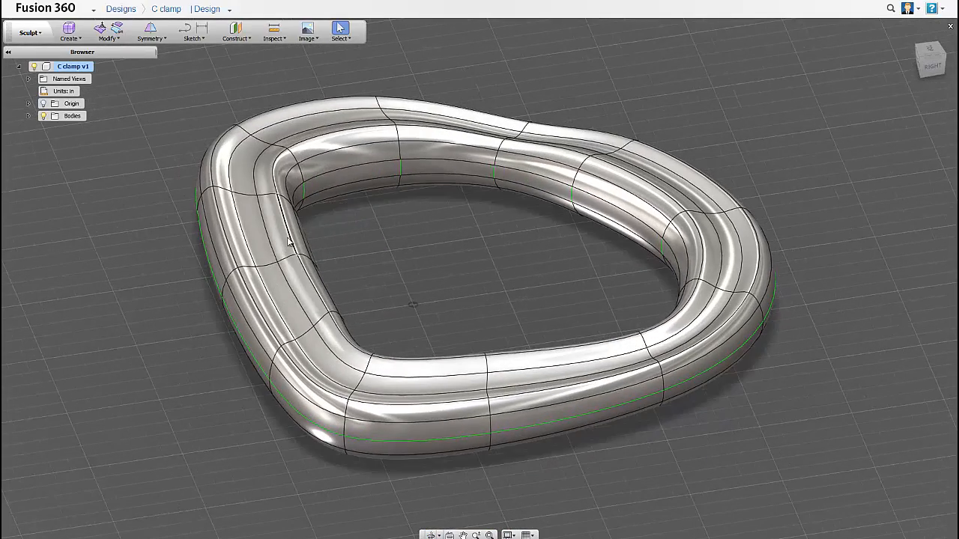
double_click(411, 130)
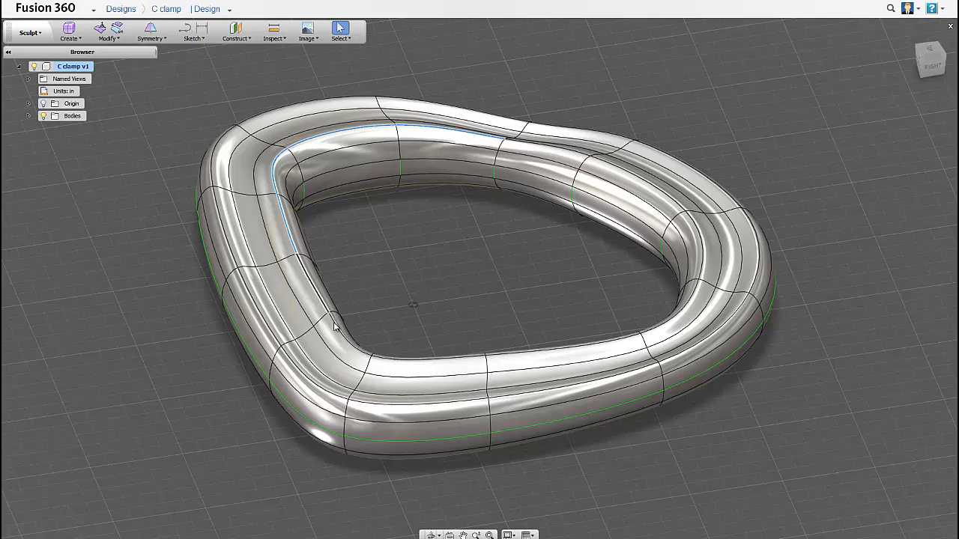
left_click(405, 361, "shift")
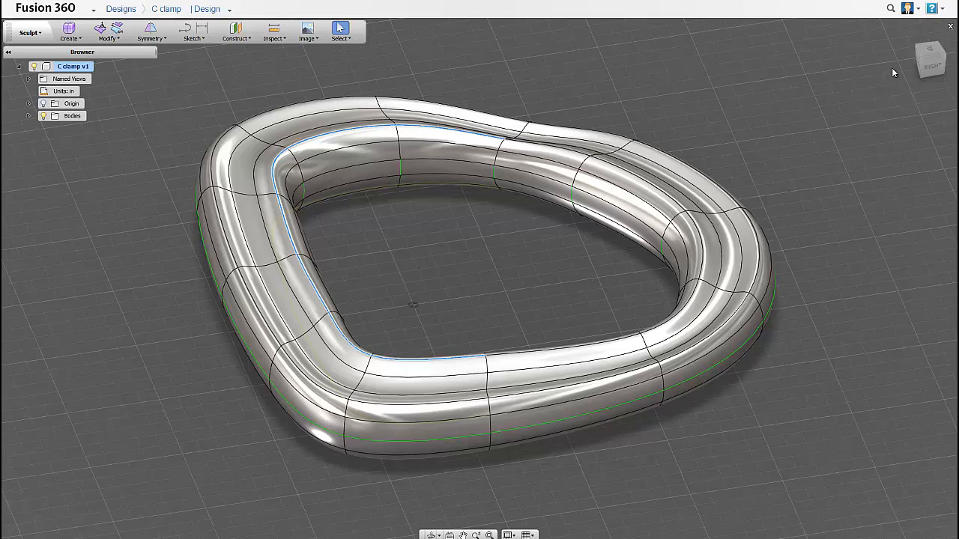
left_click(932, 69)
right_click(353, 160)
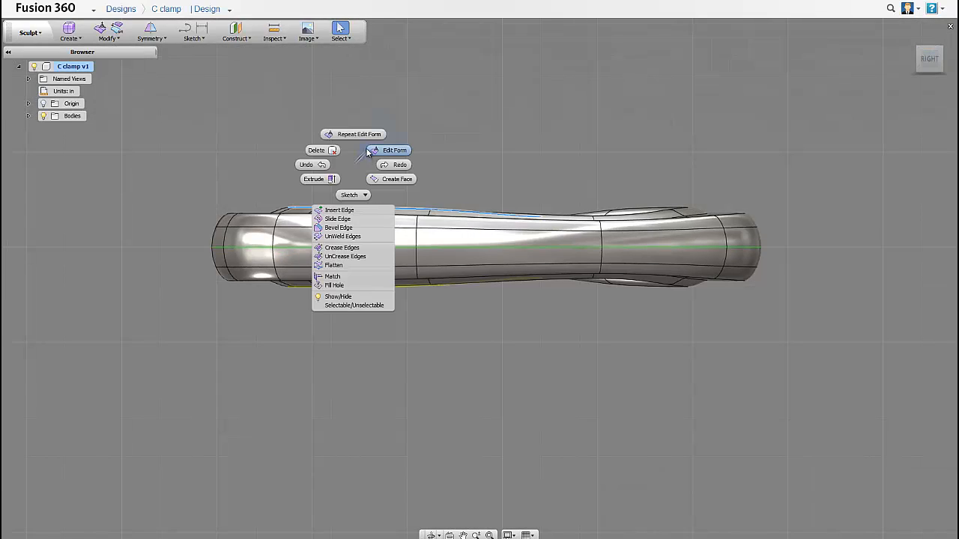
key("Escape")
right_click(323, 196)
left_click(464, 189)
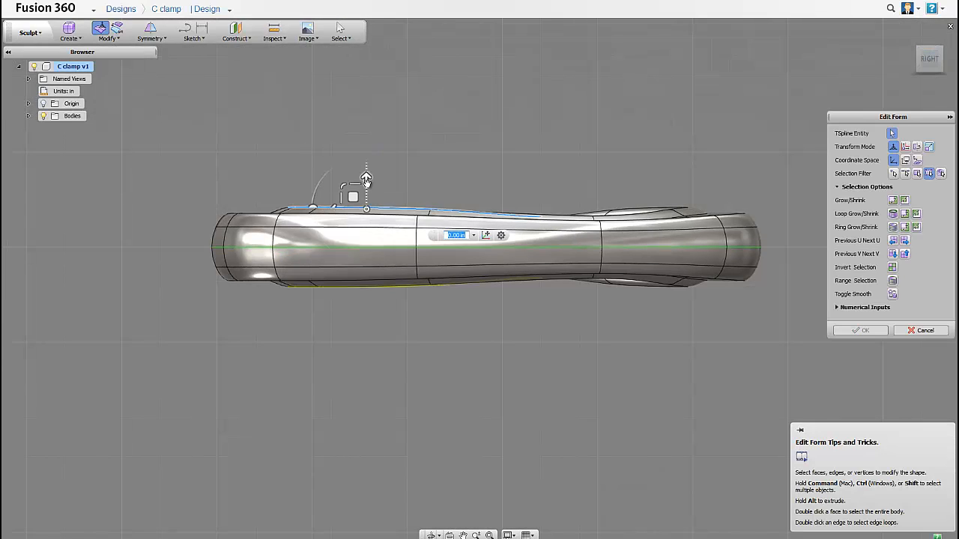
left_click_drag(366, 179, 365, 182)
middle_click_drag(317, 158, 486, 118, "shift")
left_click(929, 51)
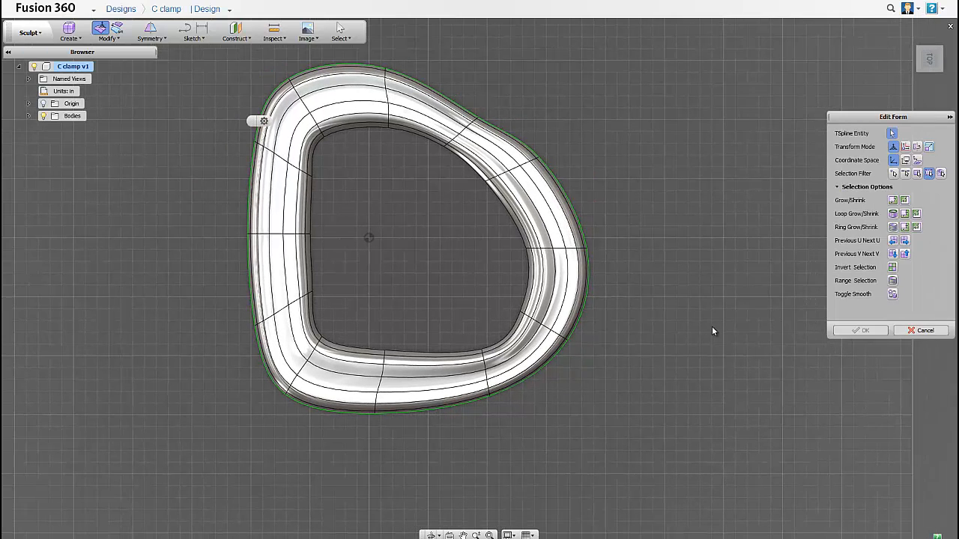
left_click(921, 331)
Delete the faces closing the ring's right side and the adjoining section at the upper arm's end to open the C shape
left_click_drag(687, 368, 521, 247)
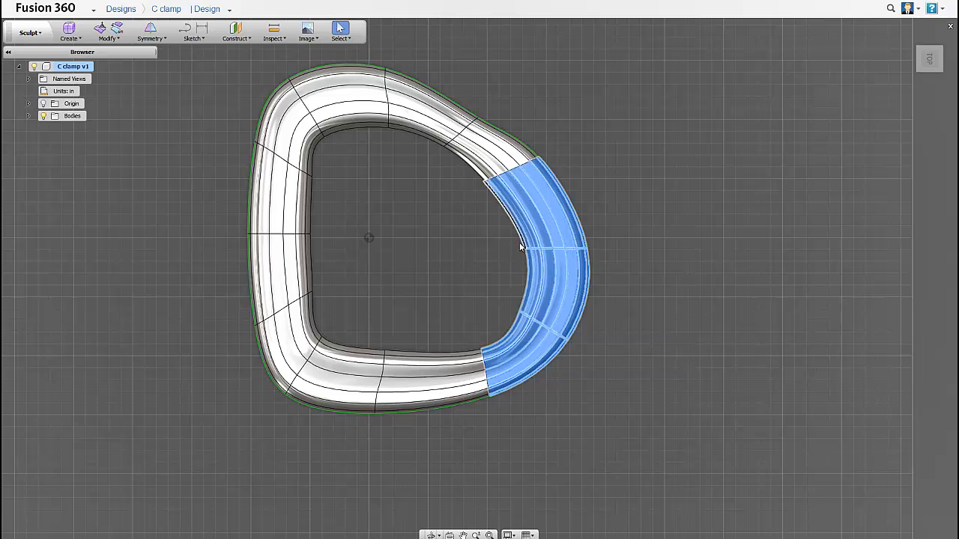
key("Delete")
left_click_drag(597, 224, 481, 92)
key("Delete")
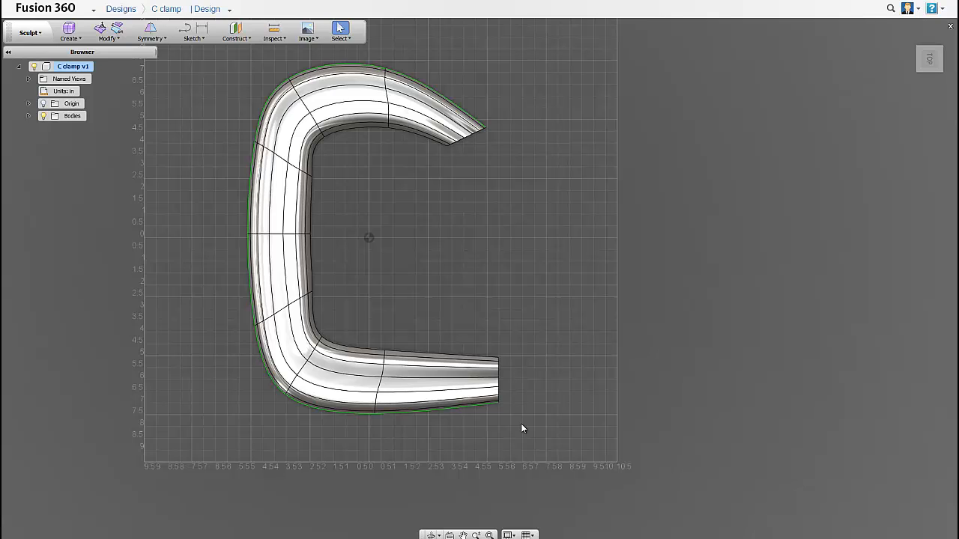
Select the open end edges of the lower arm and move them about 1.40 in left to shorten the arm
left_click_drag(521, 423, 513, 377)
right_click(500, 370)
left_click(532, 360)
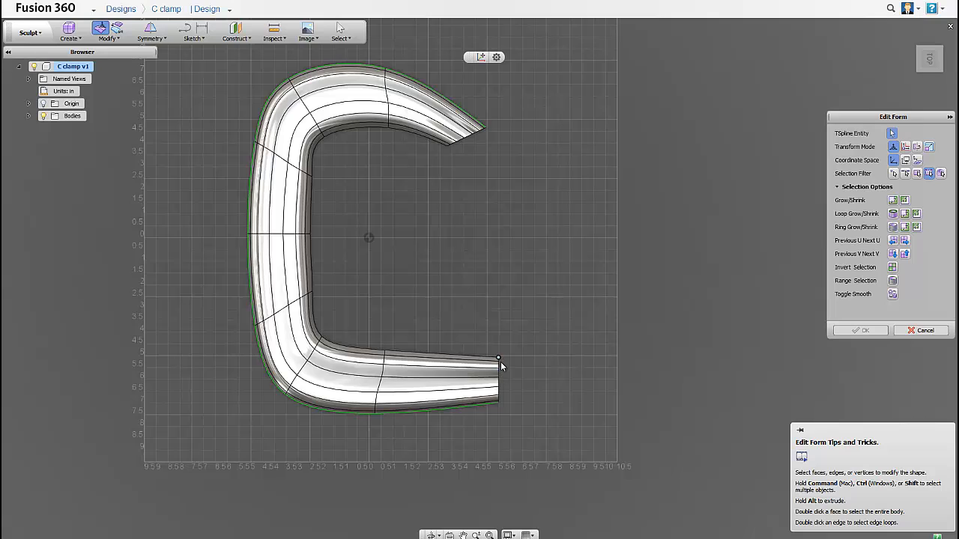
scroll(500, 362, "up", 3)
left_click(496, 383)
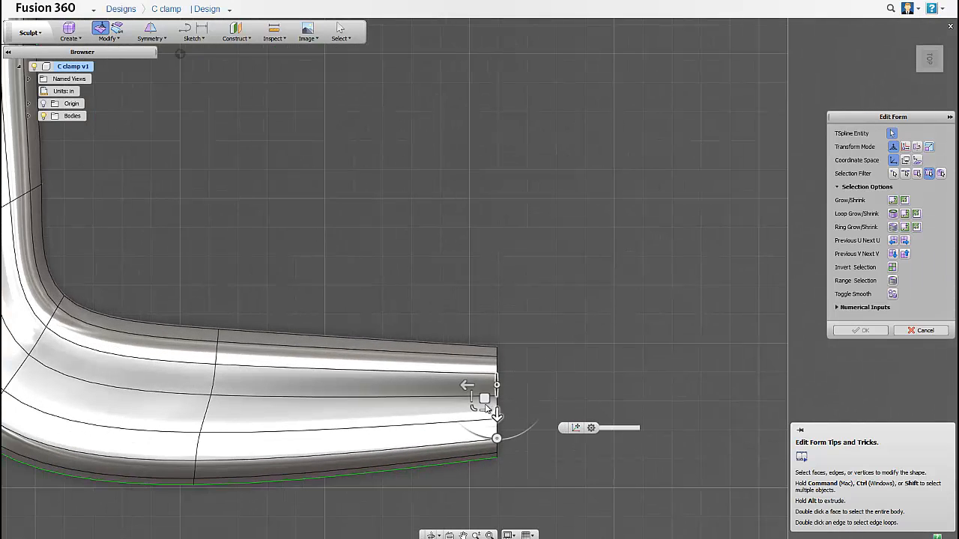
left_click_drag(462, 400, 386, 402)
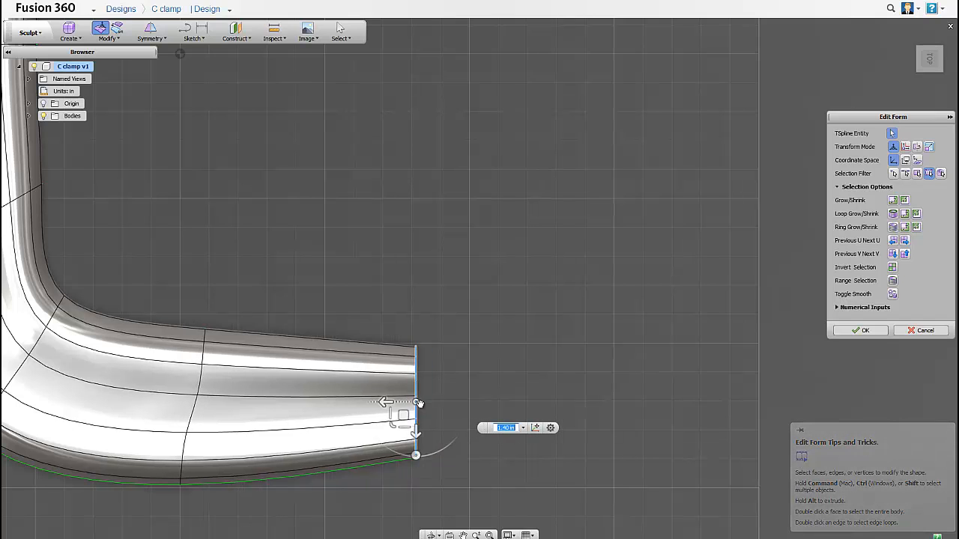
scroll(439, 386, "down", 5)
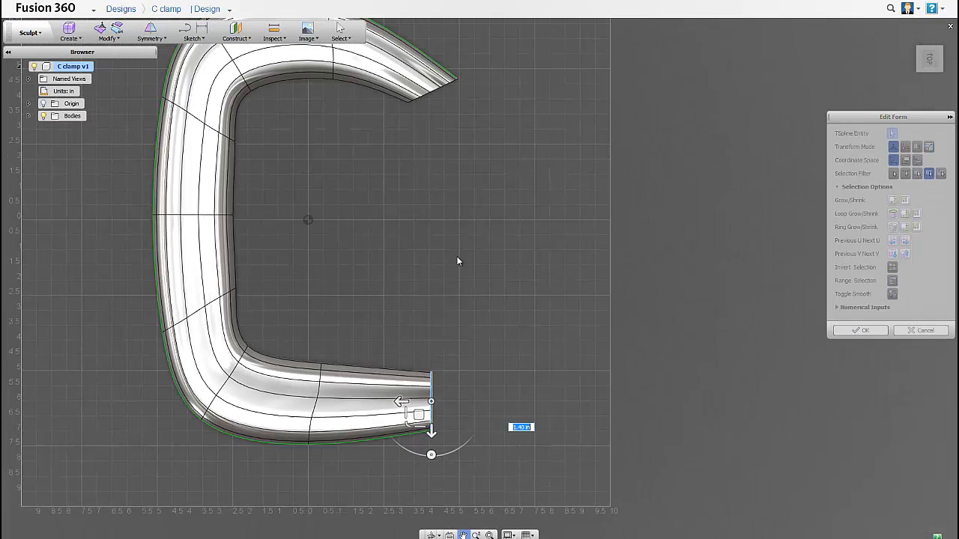
left_click(470, 106)
Rotate the open end edges of the upper arm by -15 degrees and accept the form edits
middle_click_drag(447, 94, 441, 176)
scroll(441, 176, "up", 2)
scroll(442, 177, "down", 2)
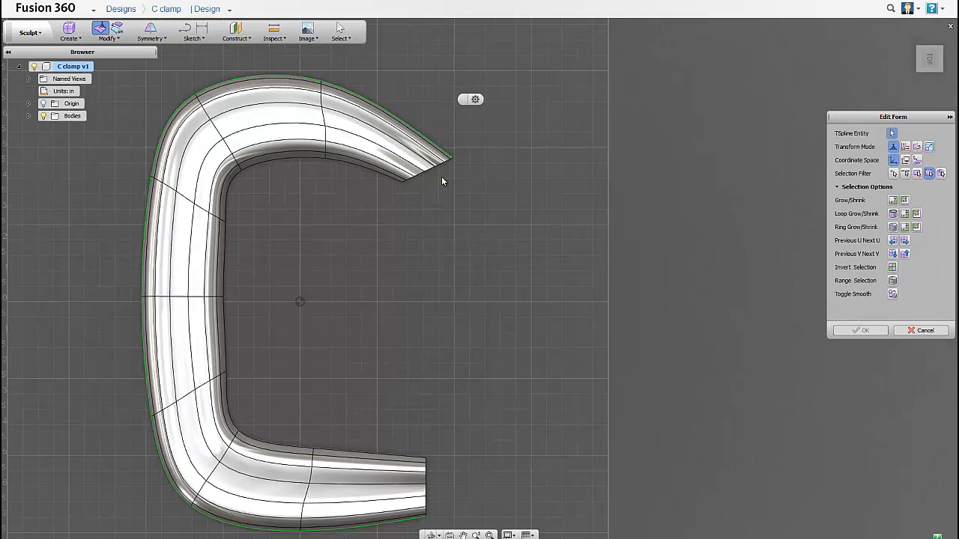
scroll(441, 180, "up", 3)
left_click(420, 179)
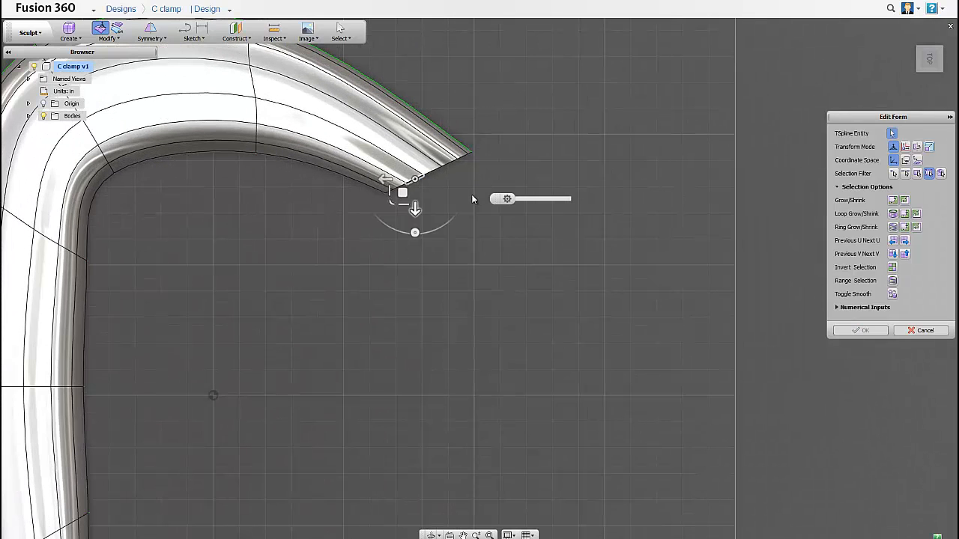
left_click(424, 227)
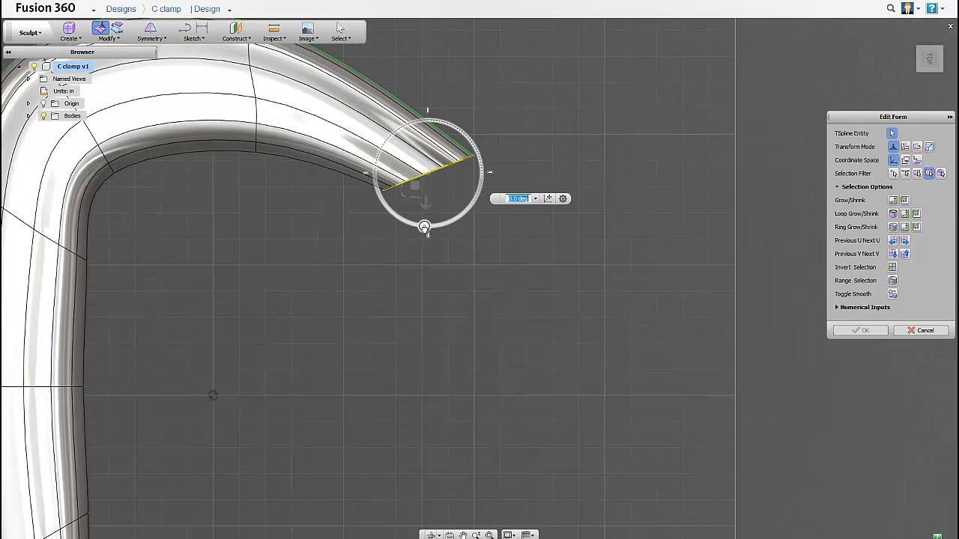
left_click_drag(424, 227, 414, 226)
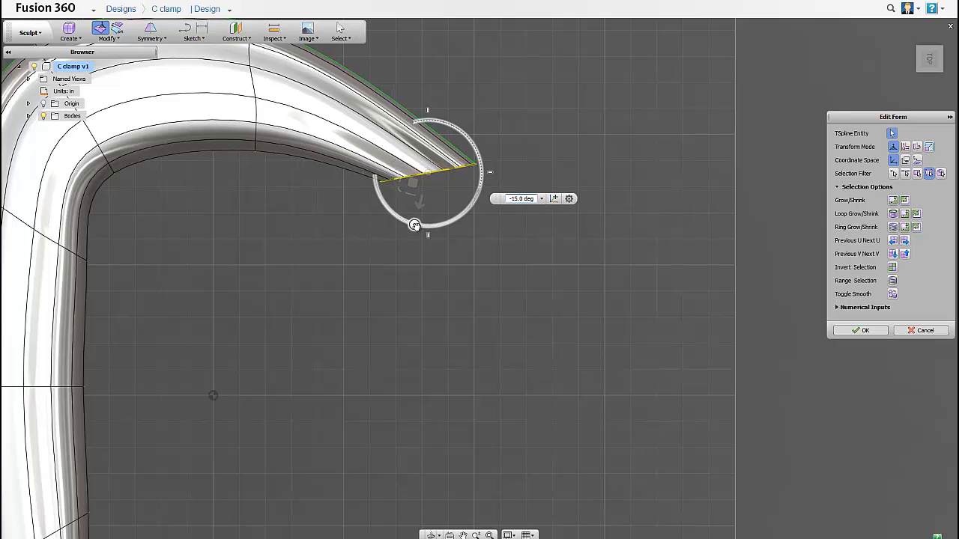
scroll(464, 291, "down", 4)
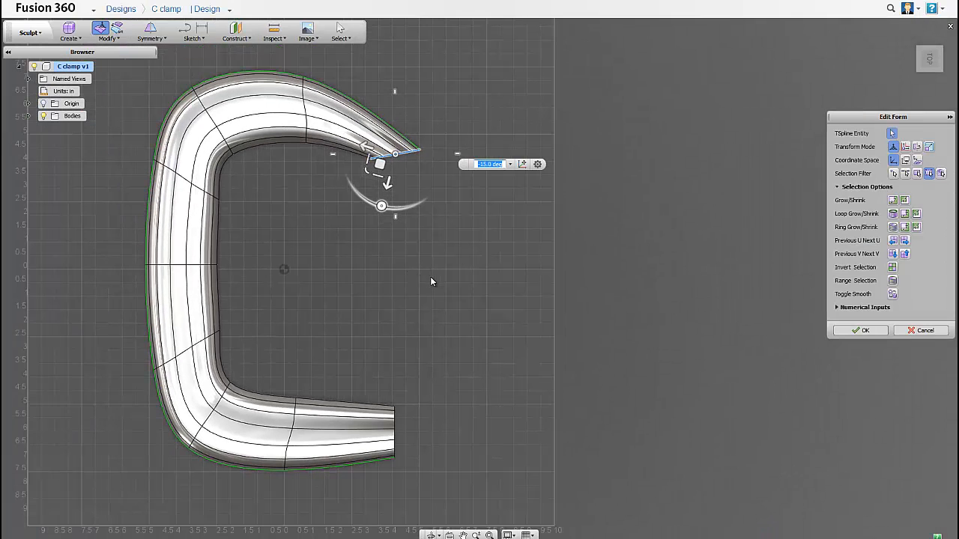
middle_click_drag(491, 277, 548, 277)
scroll(548, 277, "down", 1)
left_click(869, 334)
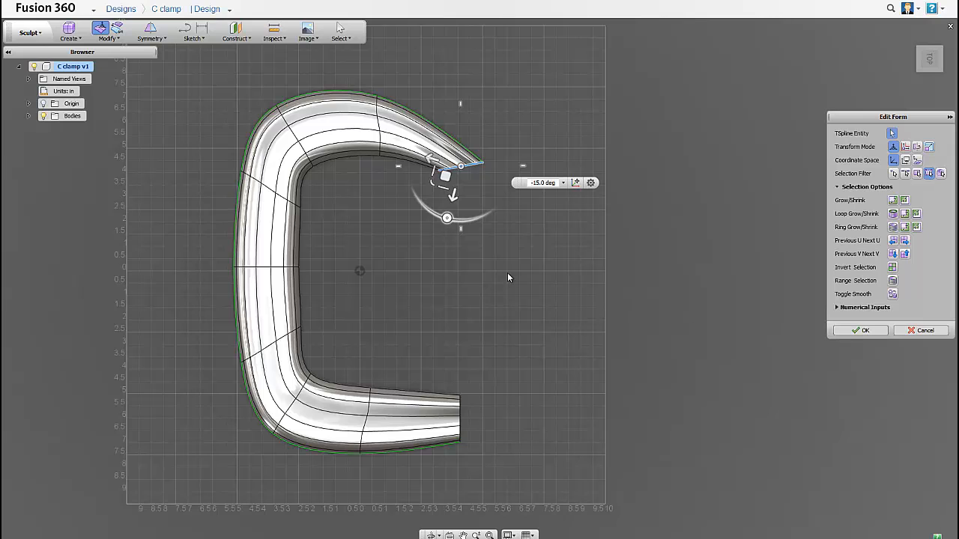
Accept the form edits and compare the C shape with the reference photo carl clamp.png placed beside it
scroll(831, 324, "up", 1)
left_click(852, 331)
left_click(2, 92)
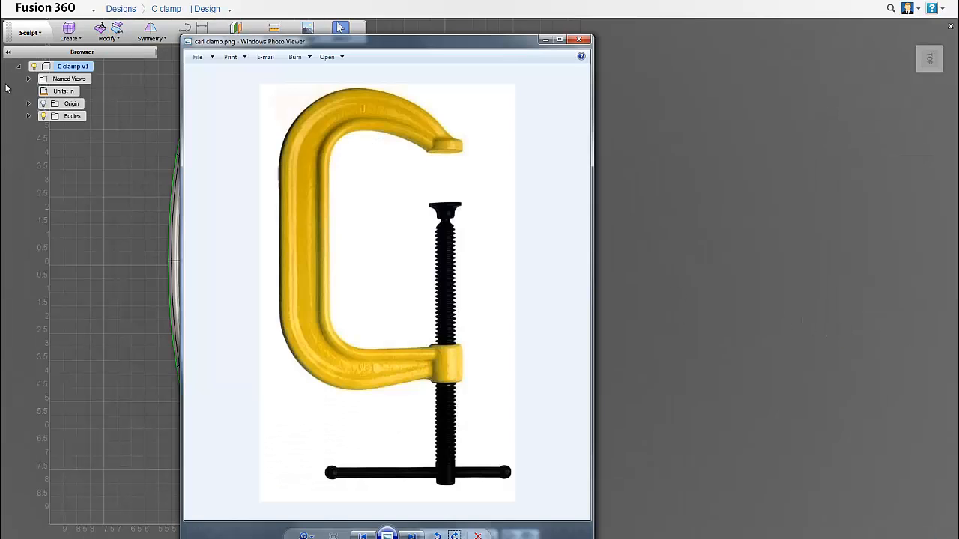
left_click_drag(246, 42, 543, 59)
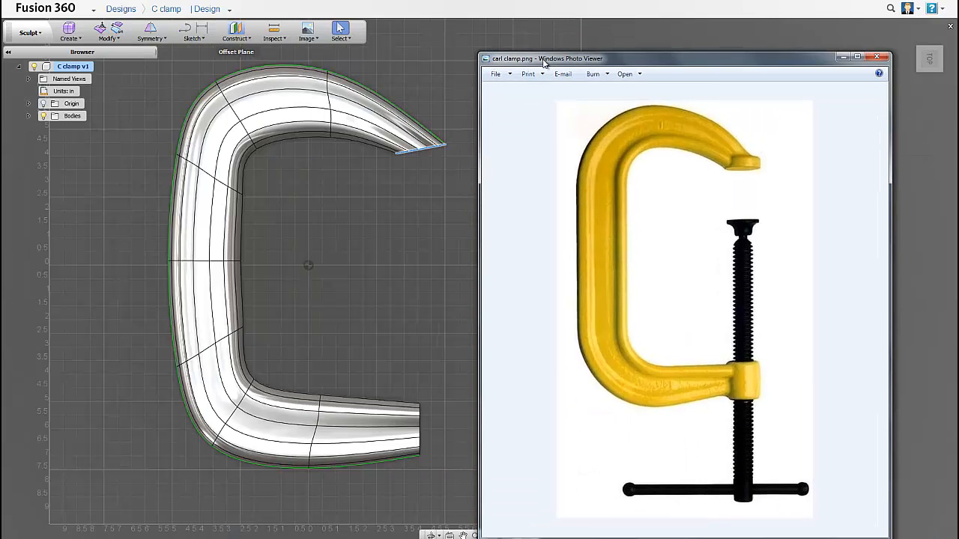
left_click(387, 155)
middle_click_drag(283, 222, 375, 246, "shift")
left_click(402, 215)
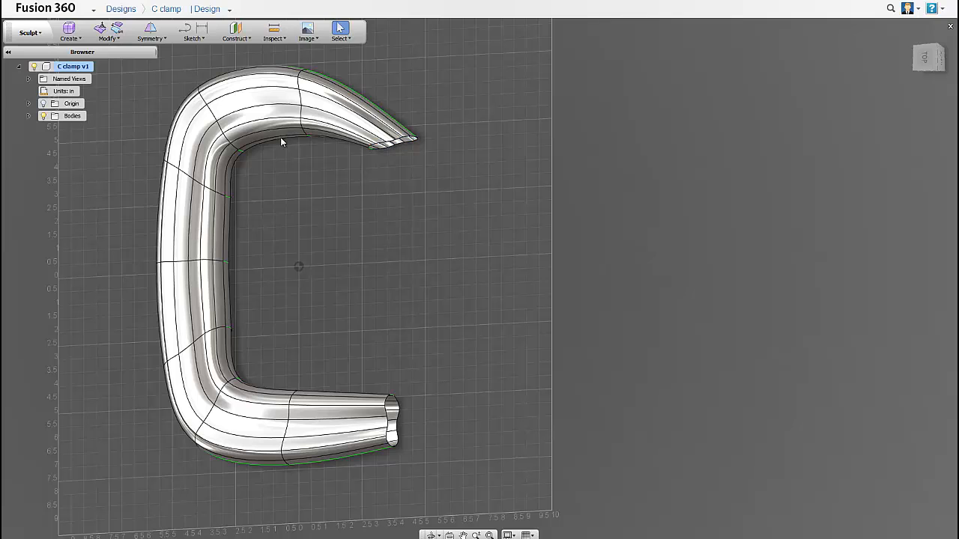
Clear the symmetry from the C-shaped T-spline body
middle_click_drag(397, 247, 149, 64, "shift")
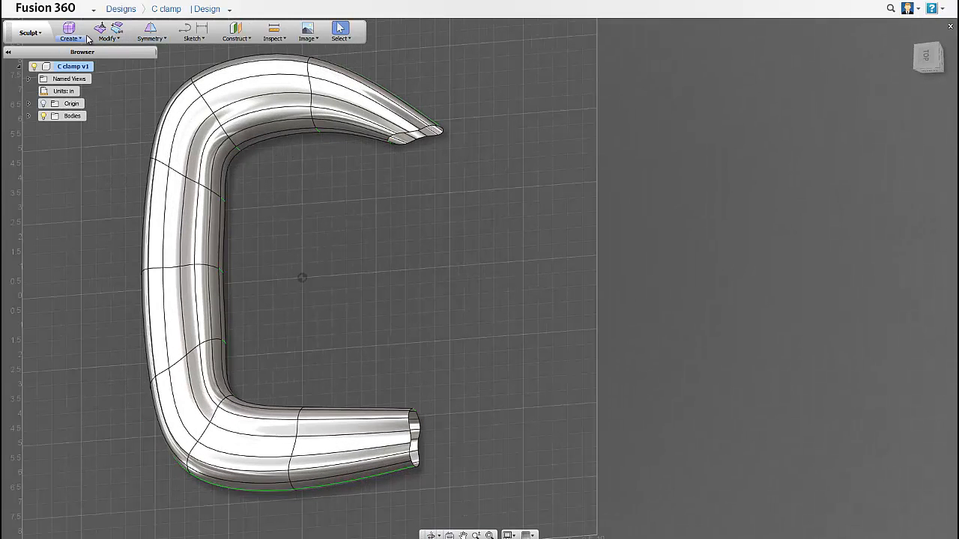
left_click(157, 38)
left_click(161, 99)
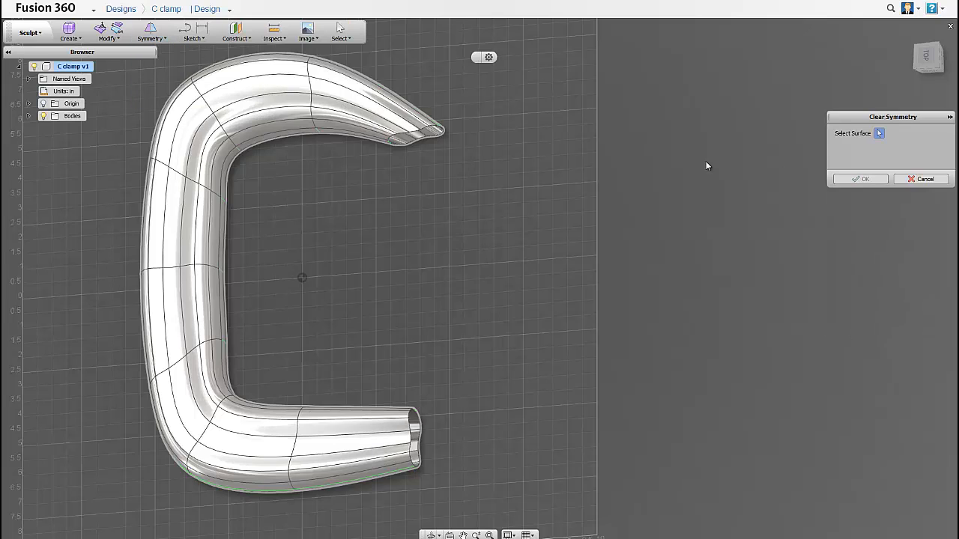
left_click(863, 179)
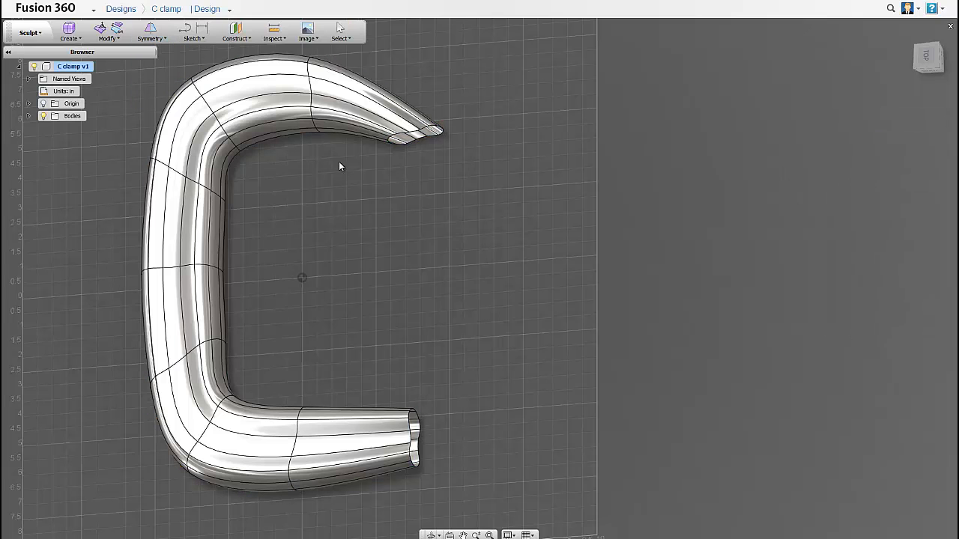
Close the open end of the upper arm with Fill Hole
left_click(105, 39)
left_click(124, 238)
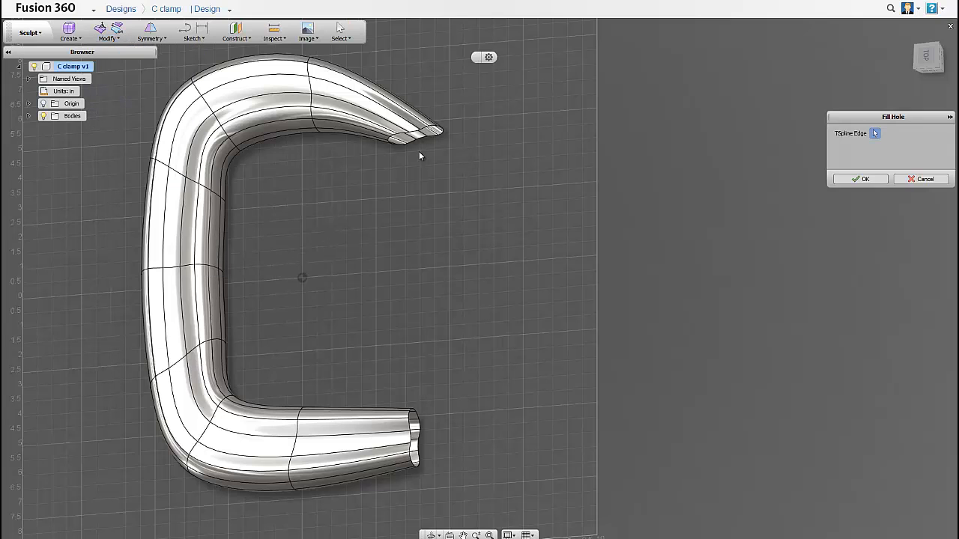
scroll(411, 140, "up", 2)
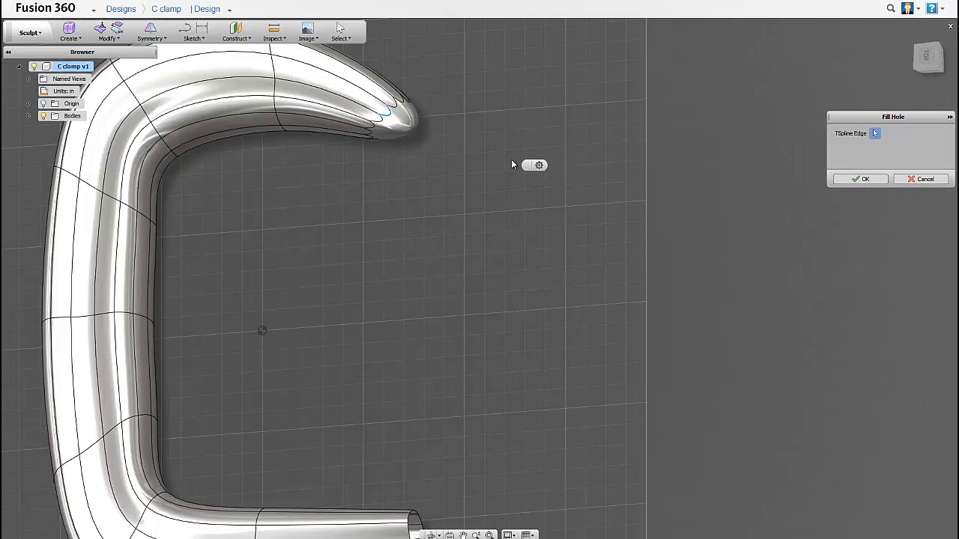
left_click(848, 182)
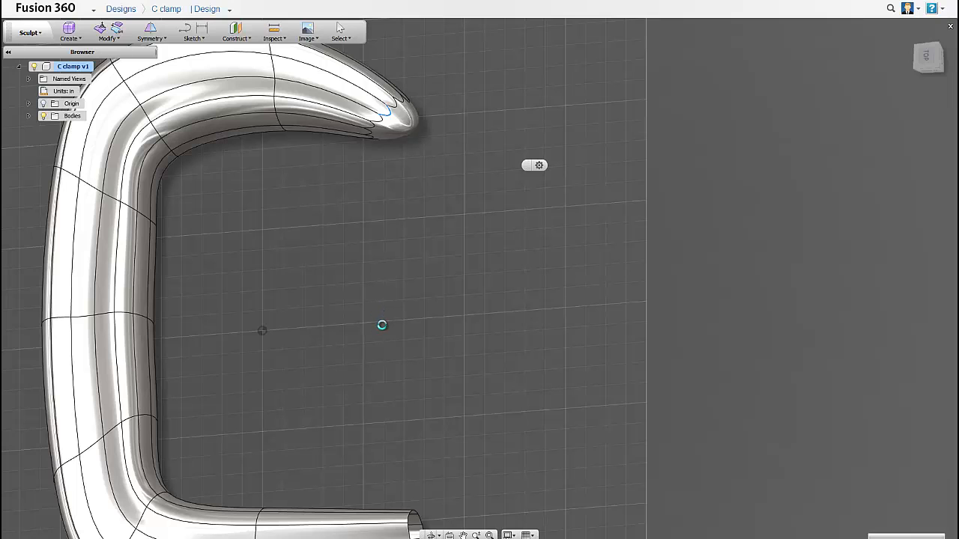
Repeat Fill Hole on the open end of the lower arm, checking the arm ends against the reference photo
right_click(418, 367)
left_click(418, 337)
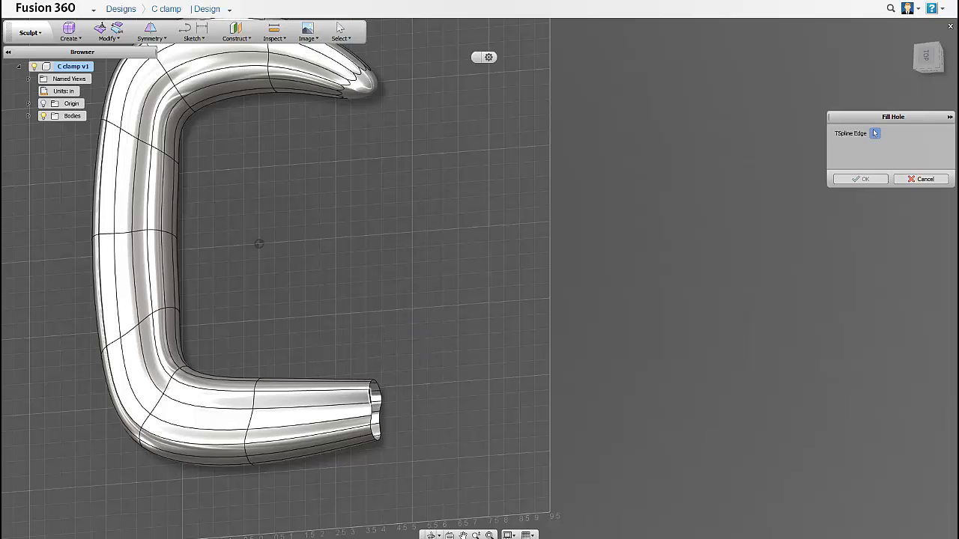
key("alt+Tab")
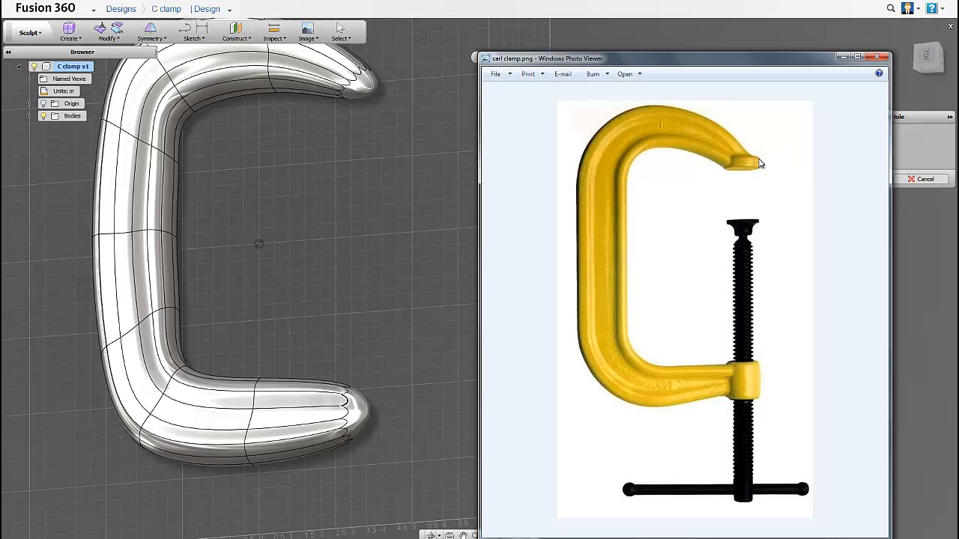
left_click(876, 57)
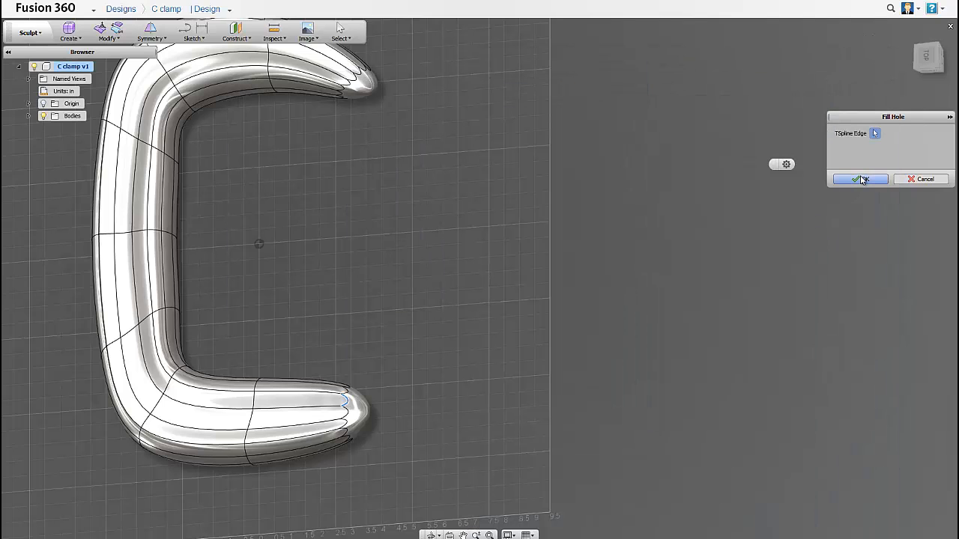
left_click(862, 180)
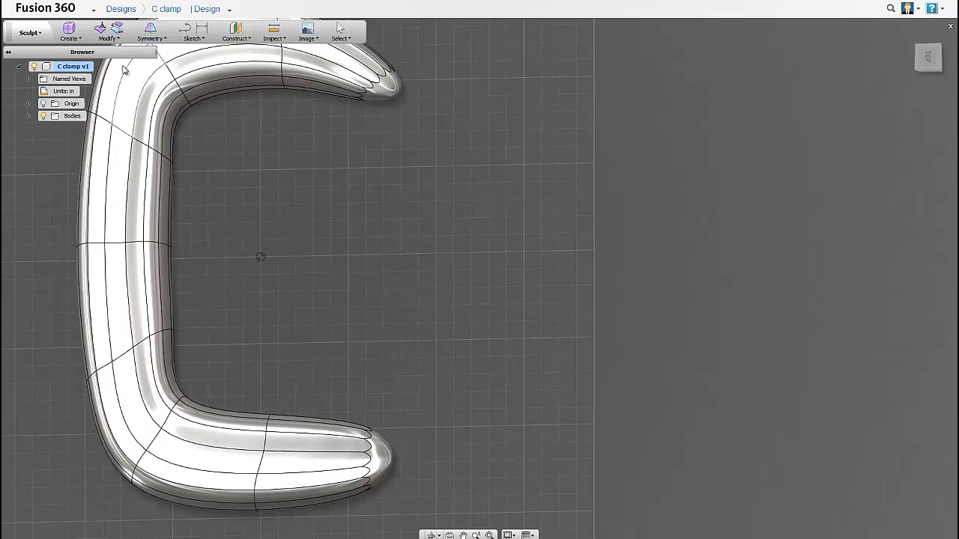
Place a T-spline cylinder with a 1.00 in radius, centred at the tip of the arms in the left view
left_click(70, 36)
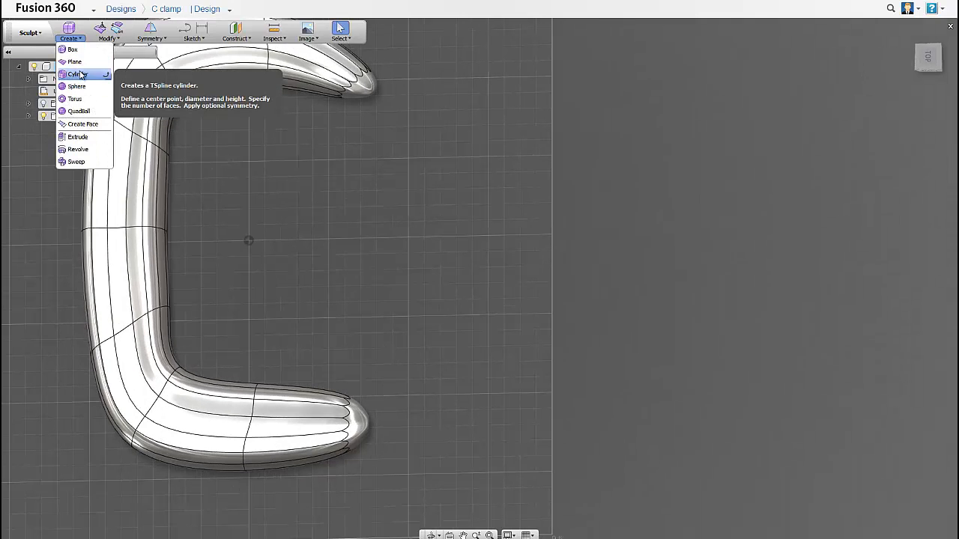
left_click(78, 73)
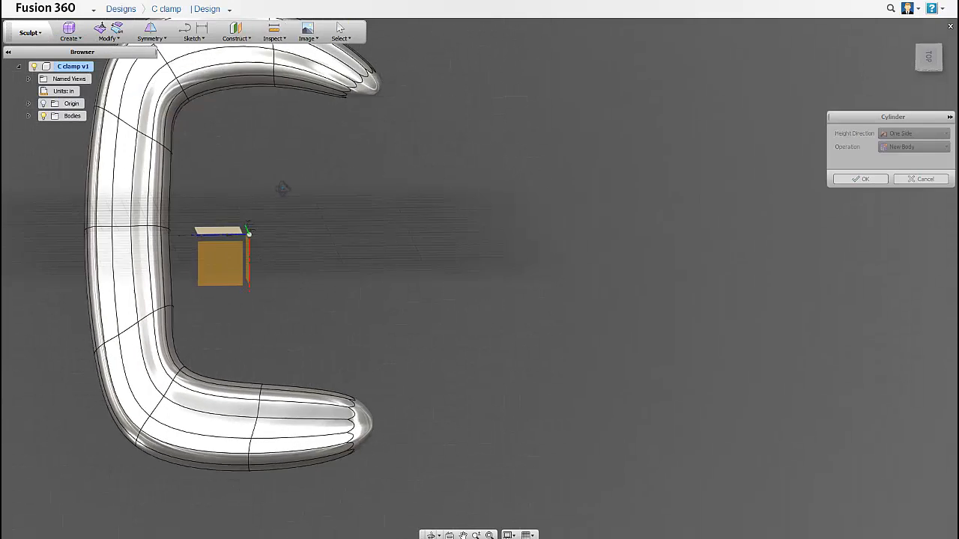
left_click(277, 304)
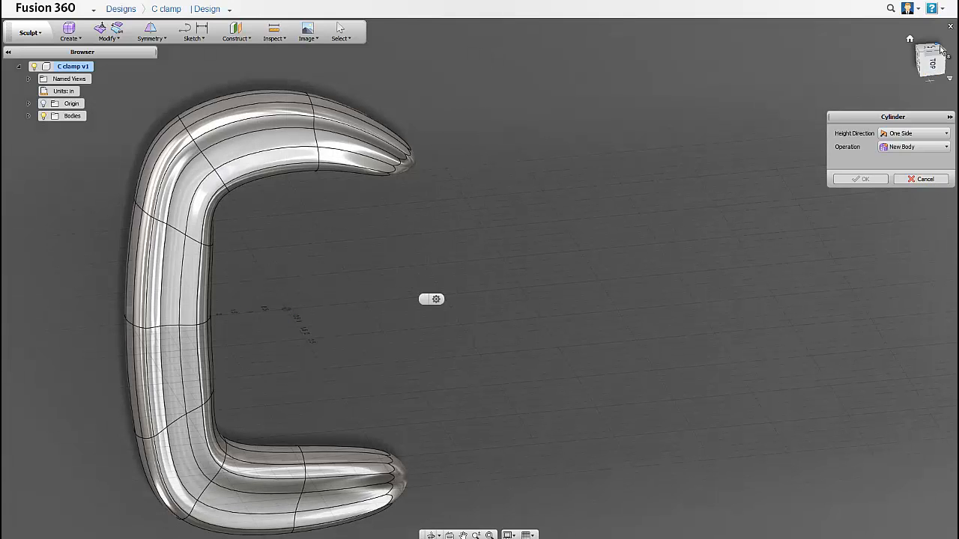
left_click(933, 54)
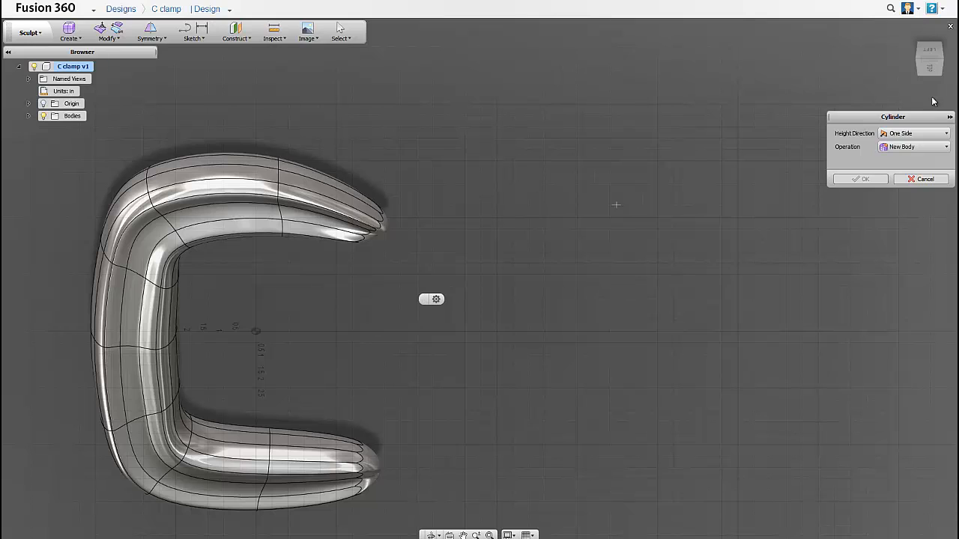
left_click(929, 68)
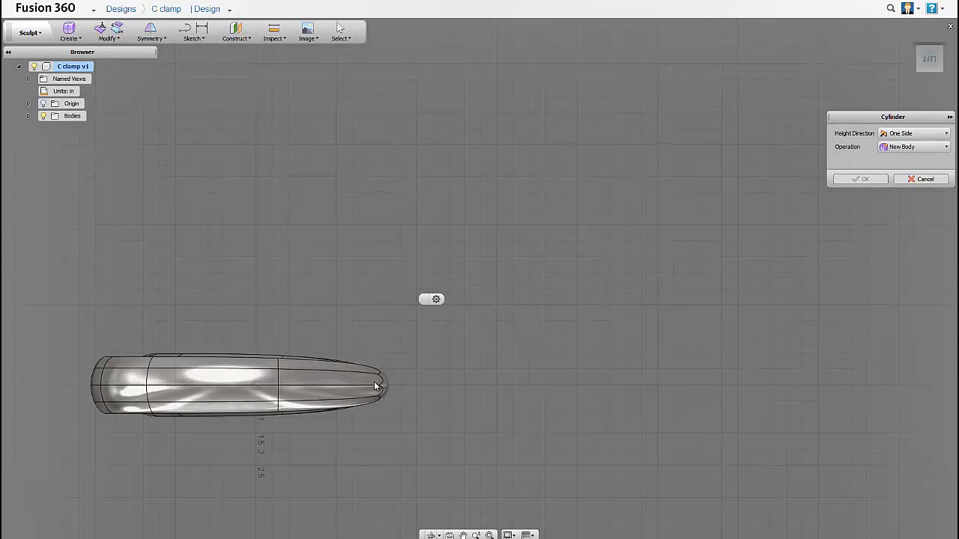
left_click(377, 367)
type("1")
key("Return")
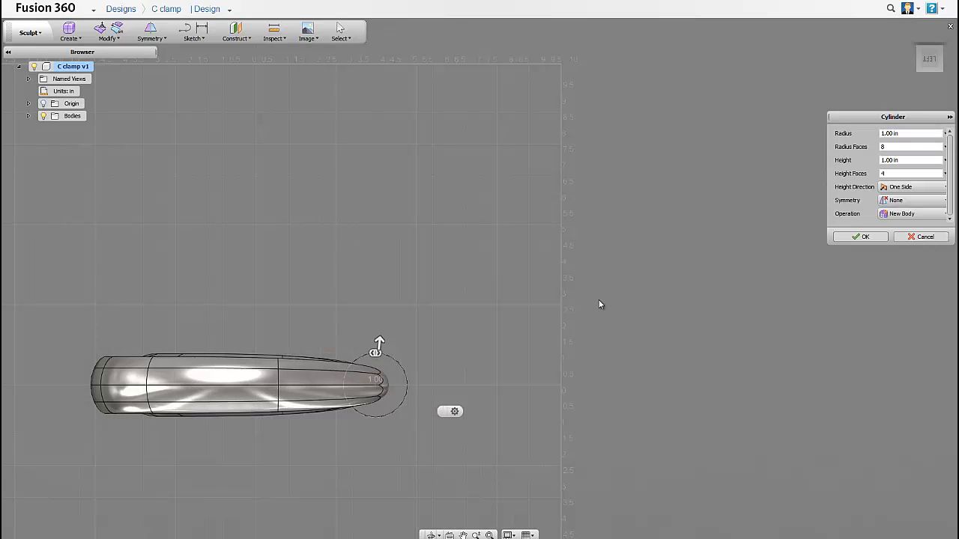
Set the cylinder's radius faces to 15 and create it as a new body
middle_click_drag(599, 301, 601, 210, "shift")
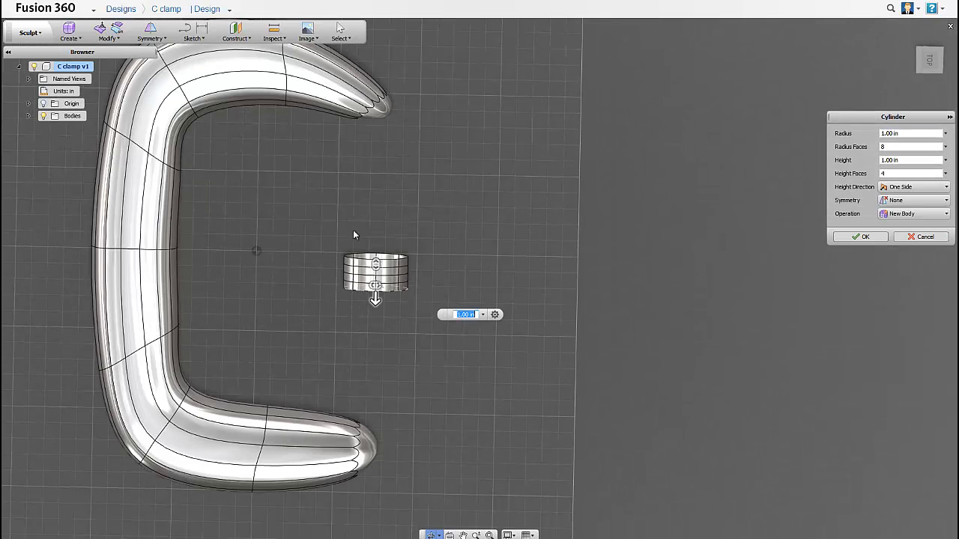
middle_click_drag(344, 260, 368, 277)
middle_click_drag(358, 233, 347, 258, "shift")
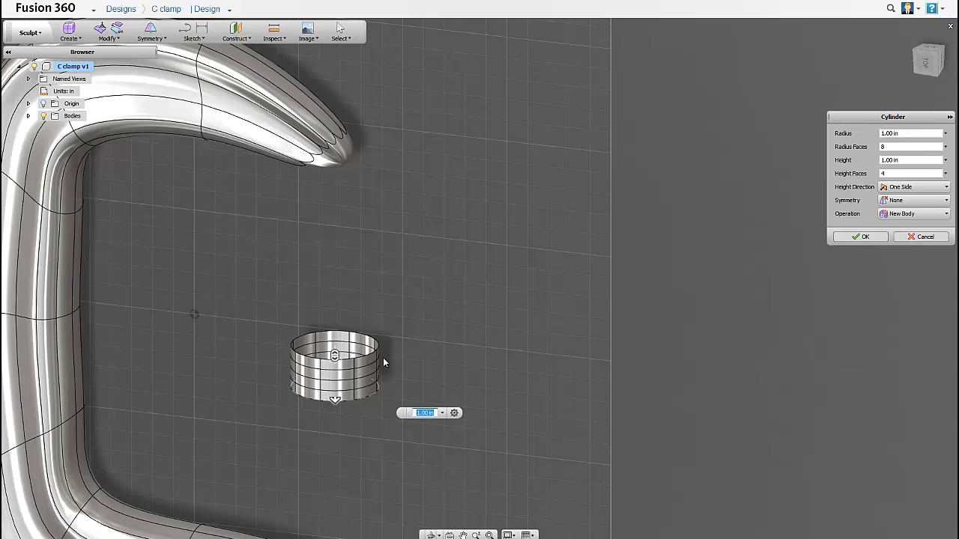
left_click(891, 147)
type("15")
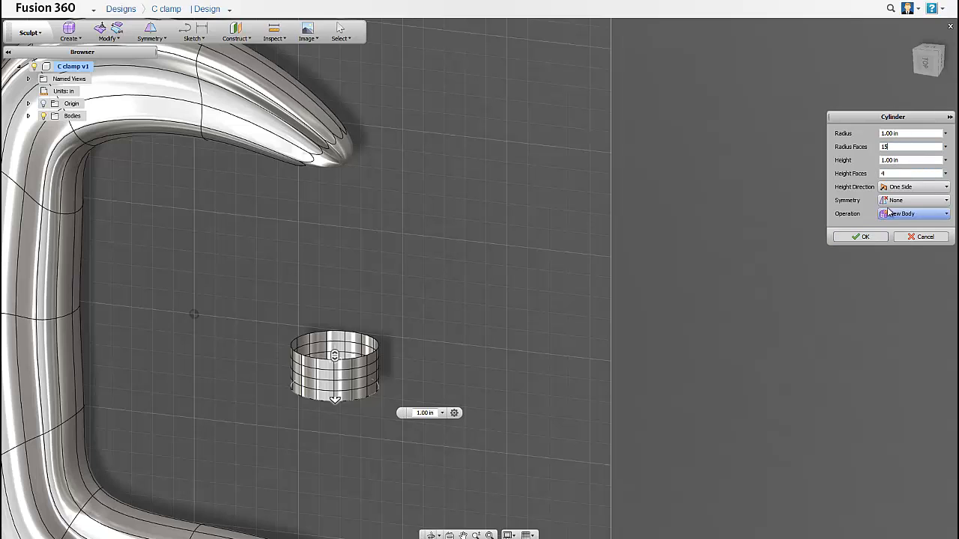
left_click(861, 237)
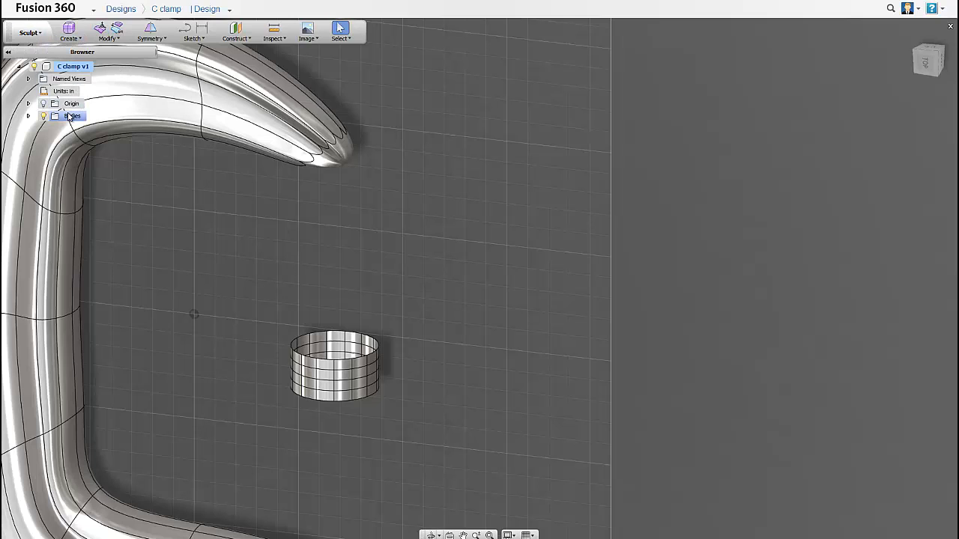
Move the cylinder body -4.10 in along X and -0.20 in along Z to sit just below the upper arm's tip
left_click(27, 116)
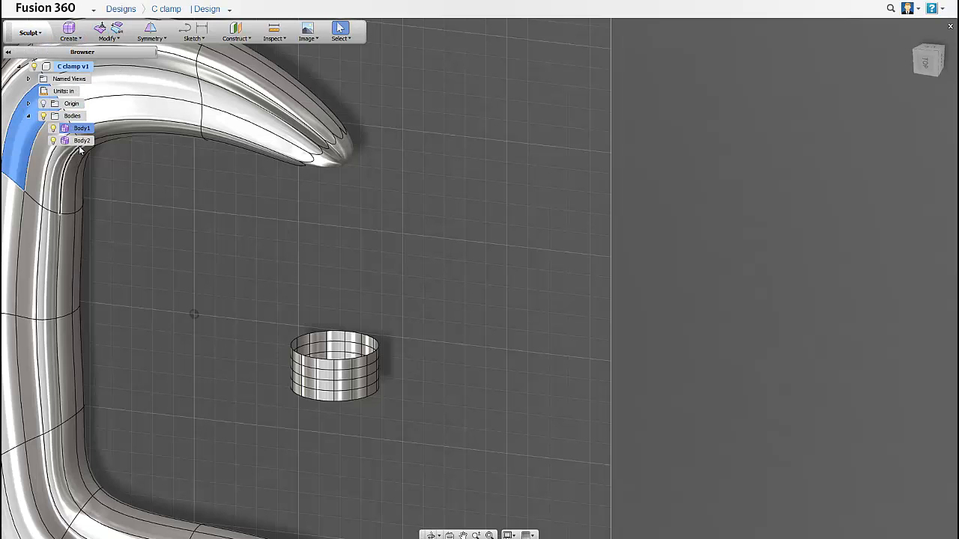
right_click(82, 141)
left_click(100, 149)
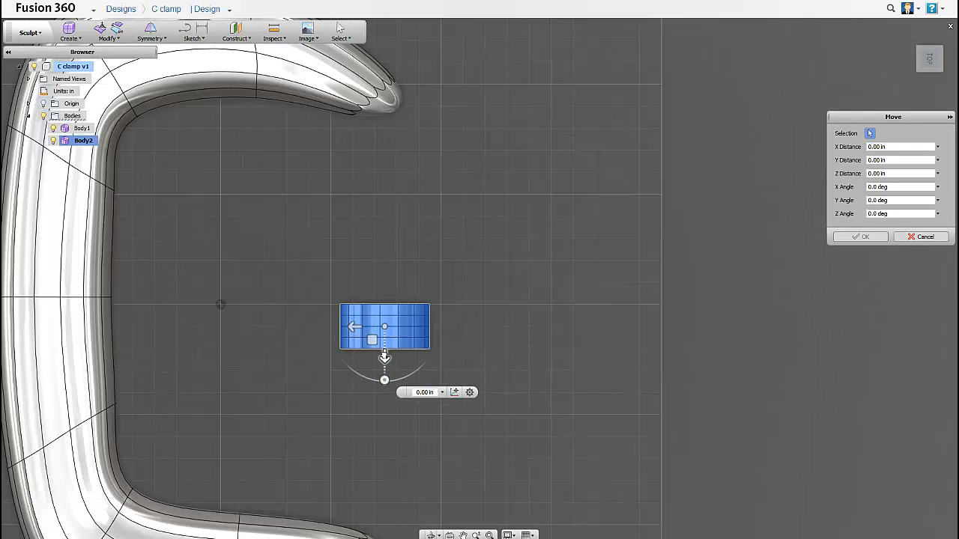
left_click_drag(385, 359, 384, 175)
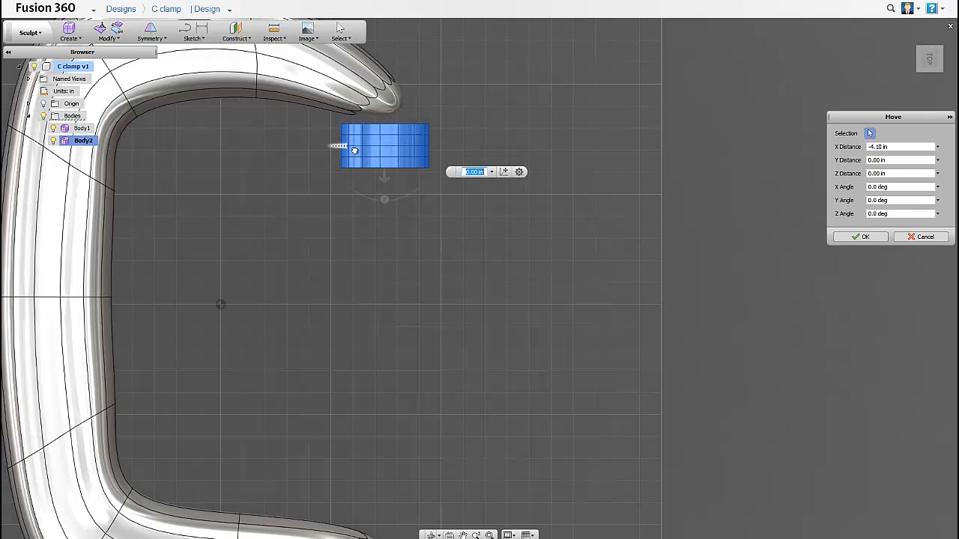
left_click_drag(352, 147, 360, 148)
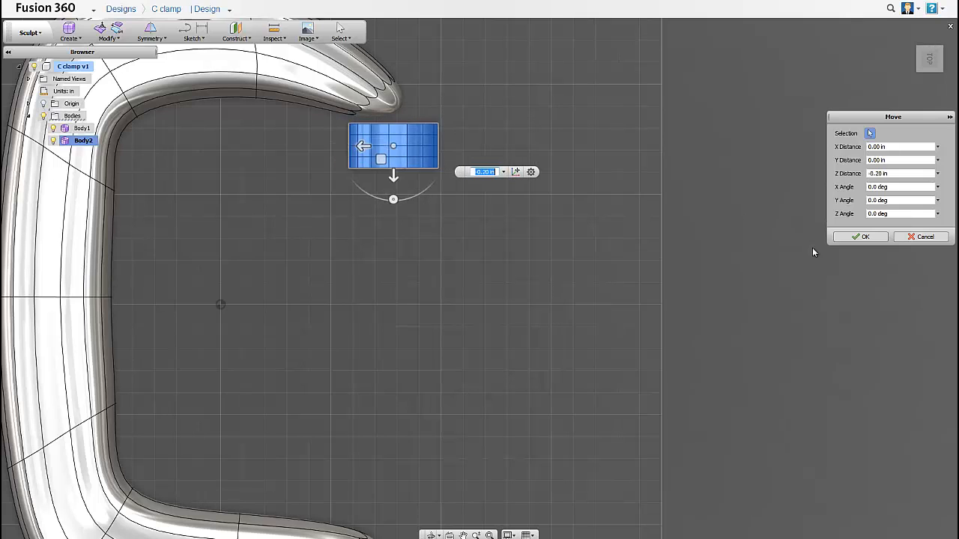
left_click(840, 237)
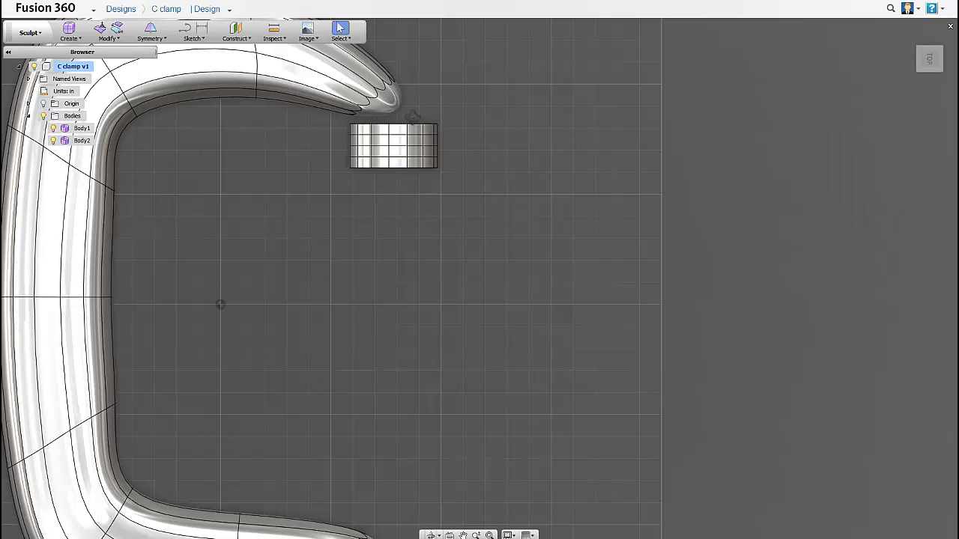
Close the cylinder's open end facing the upper arm with Fill Hole
middle_click_drag(413, 120, 352, 90, "shift")
left_click(107, 33)
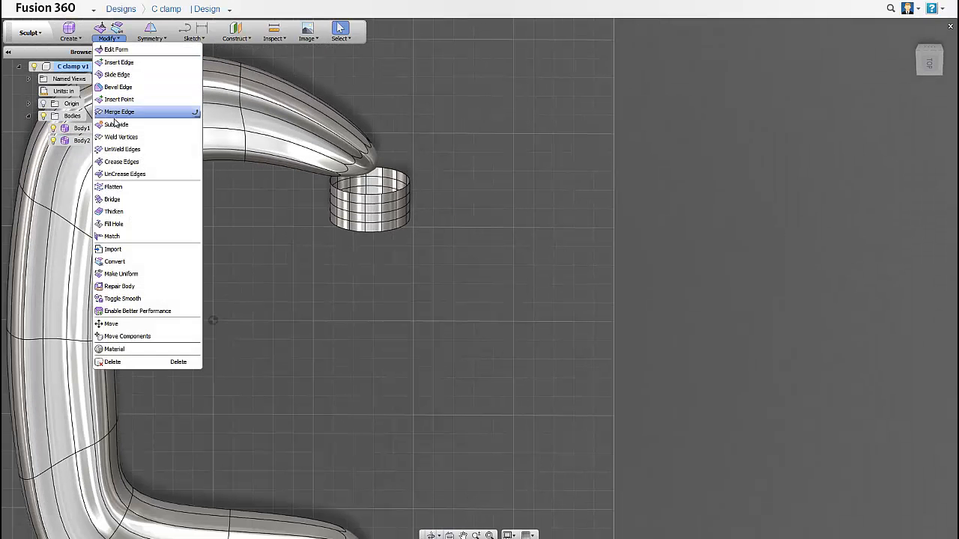
left_click(114, 224)
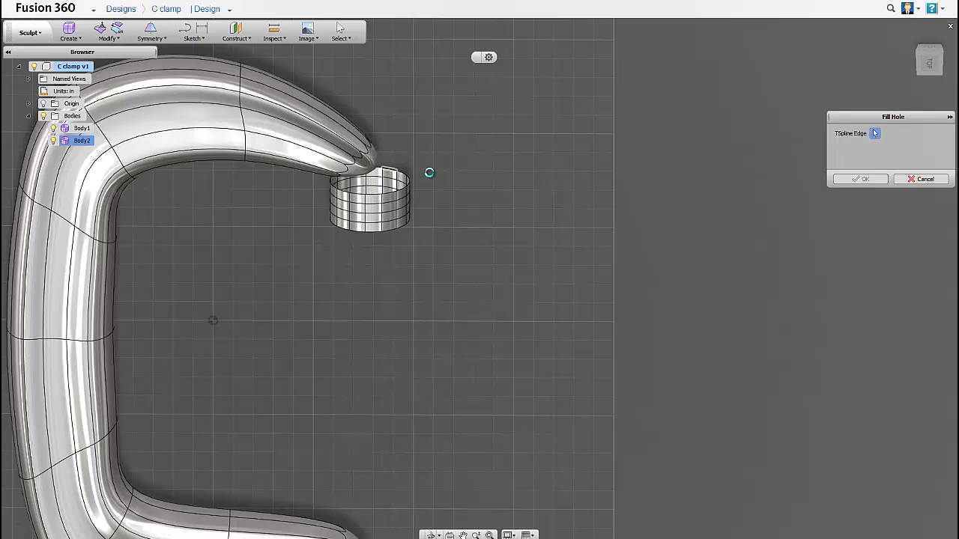
left_click(429, 177)
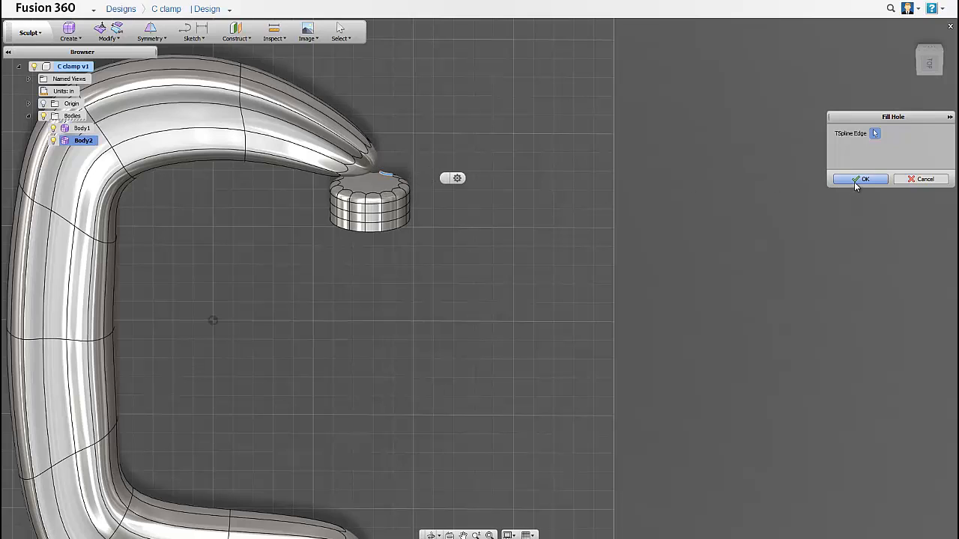
left_click(860, 179)
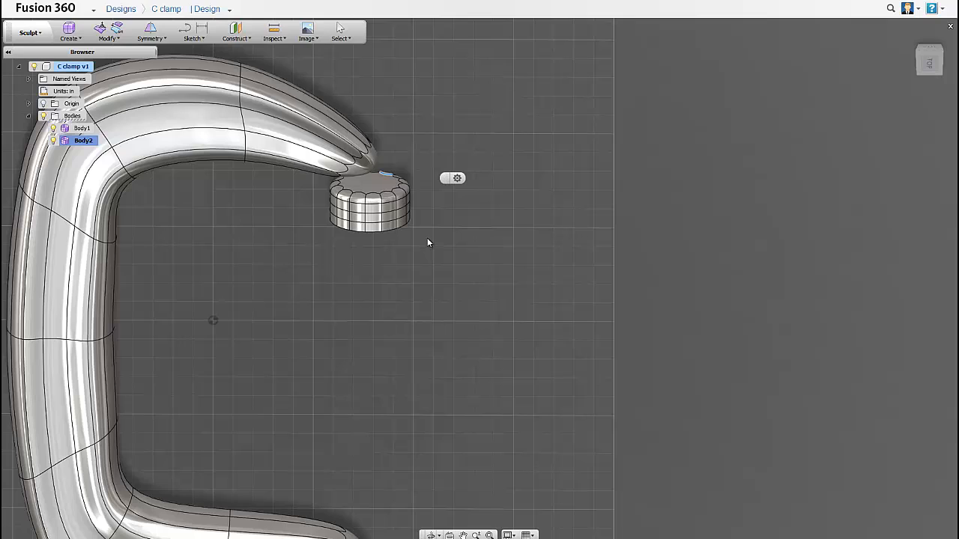
Examine the end faces of the upper arm's tip and the cylinder's closed top from several angles
left_click(111, 40)
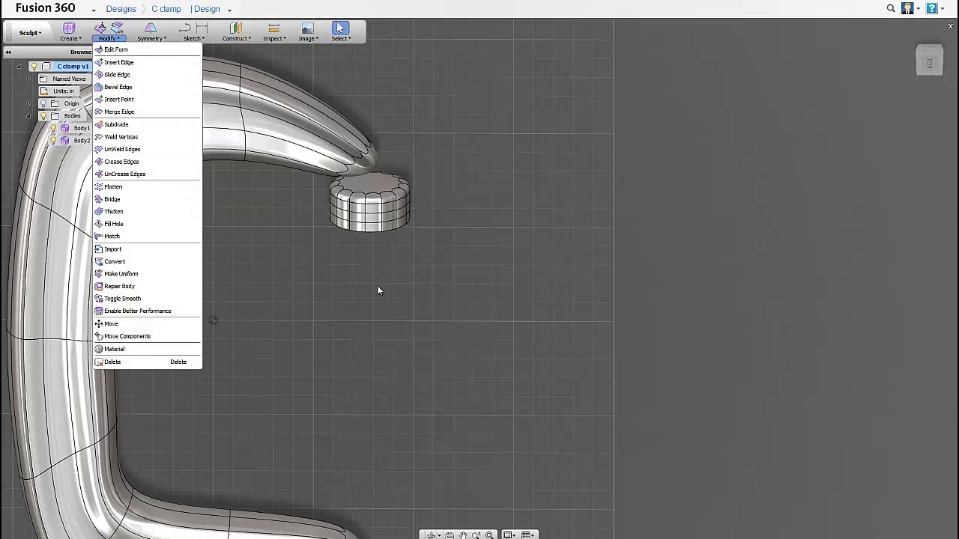
left_click(372, 178)
left_click(373, 184)
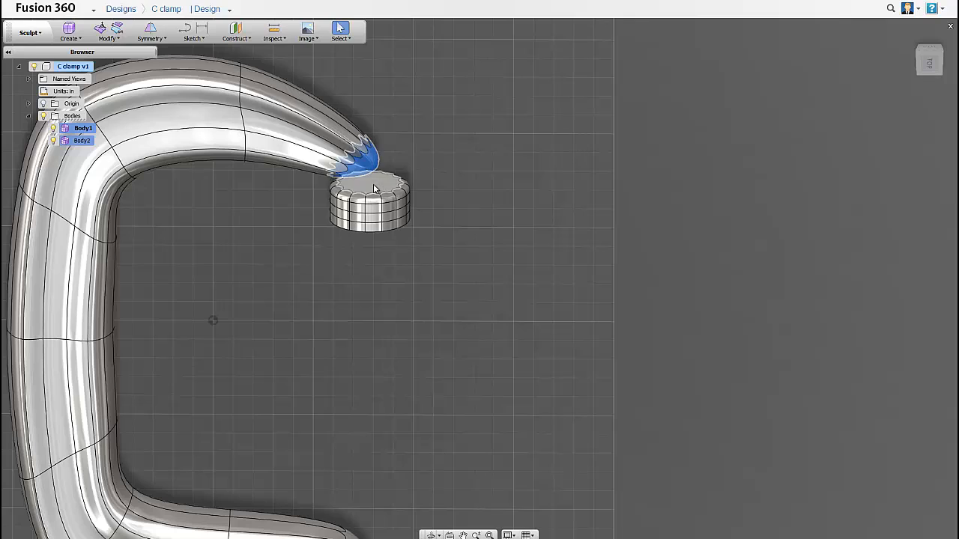
scroll(374, 180, "up", 5)
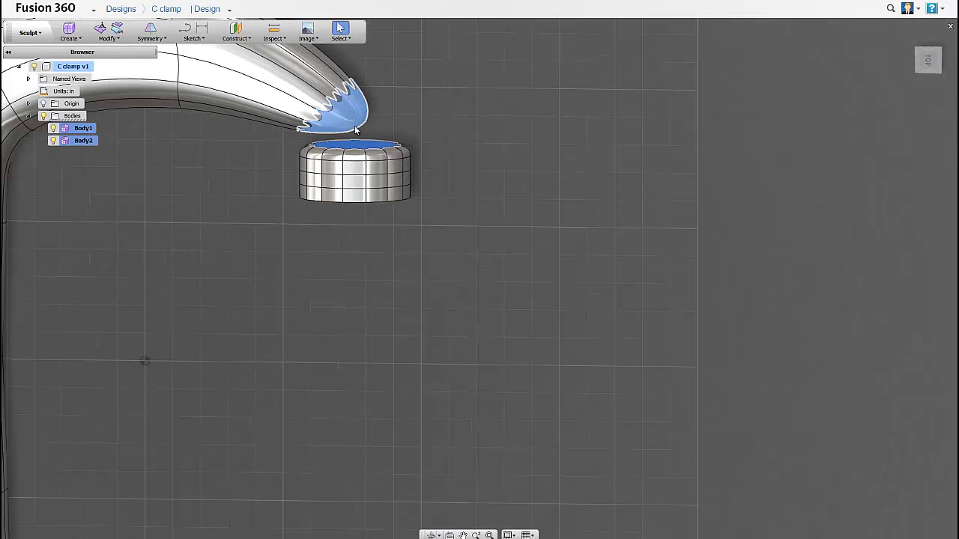
middle_click_drag(380, 159, 293, 293, "shift")
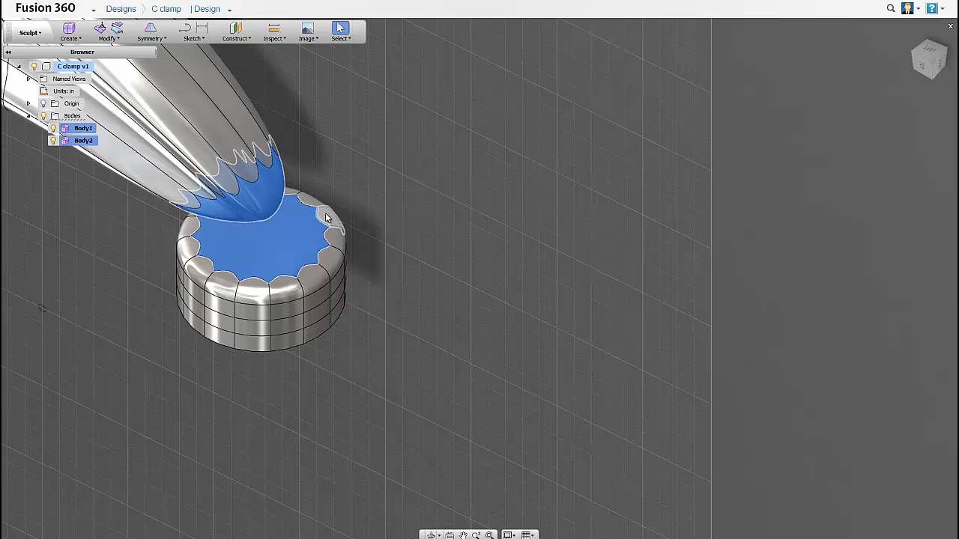
middle_click_drag(298, 197, 262, 182, "shift")
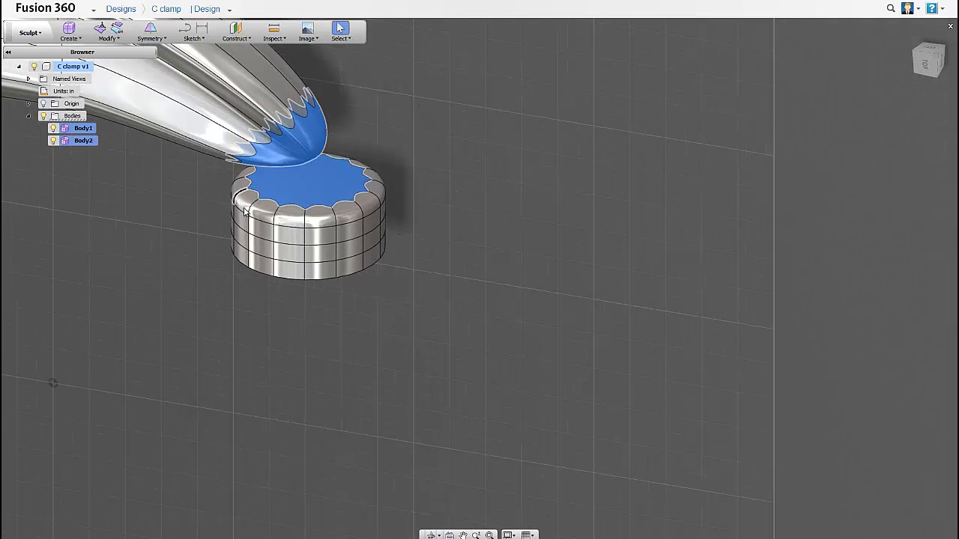
middle_click_drag(372, 175, 262, 213, "shift")
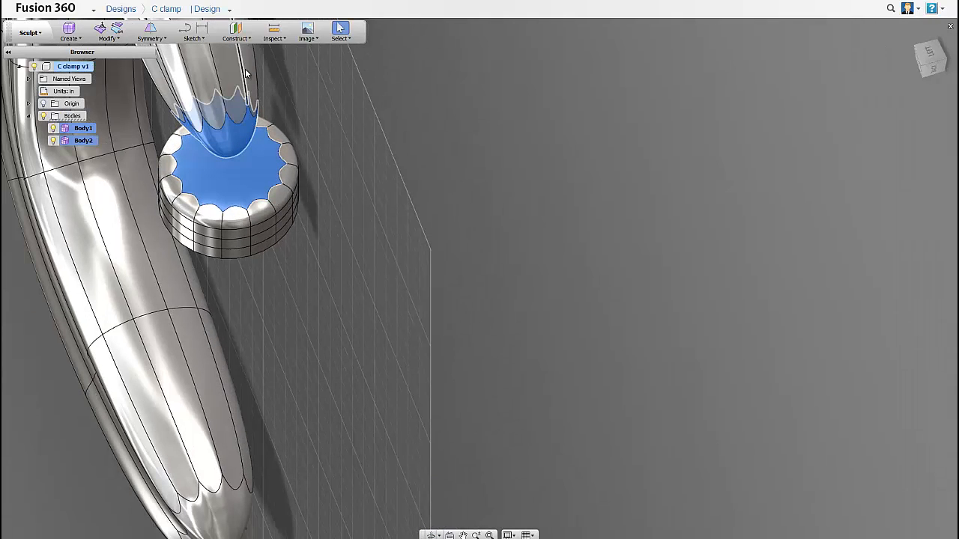
middle_click_drag(221, 100, 250, 128, "shift")
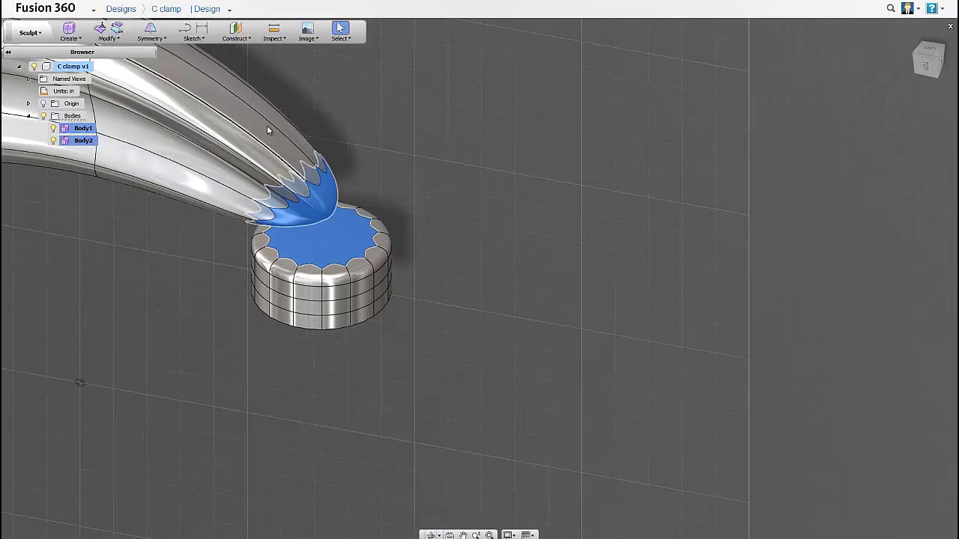
Bridge the upper arm's tip face to the cylinder's closed top face with 3 faces and 0 twists
left_click(109, 34)
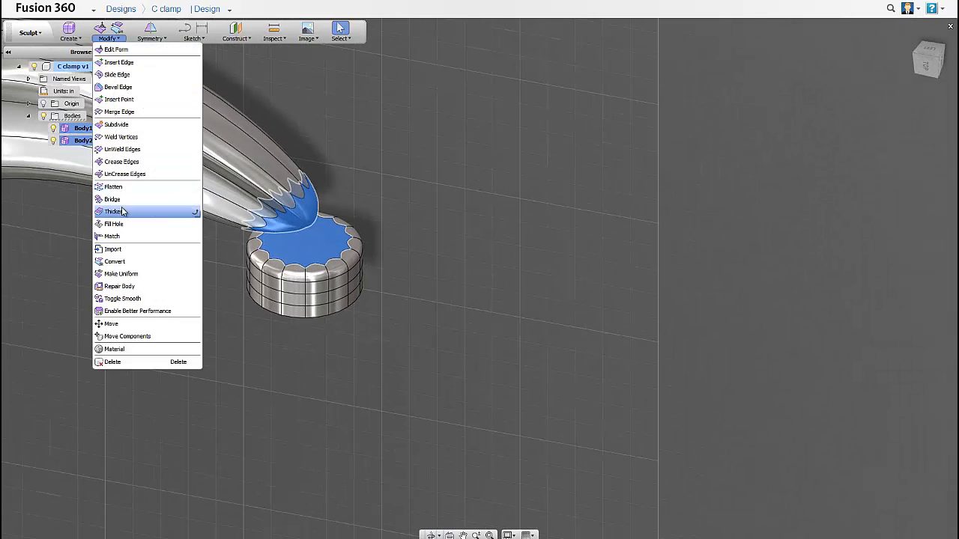
left_click(113, 200)
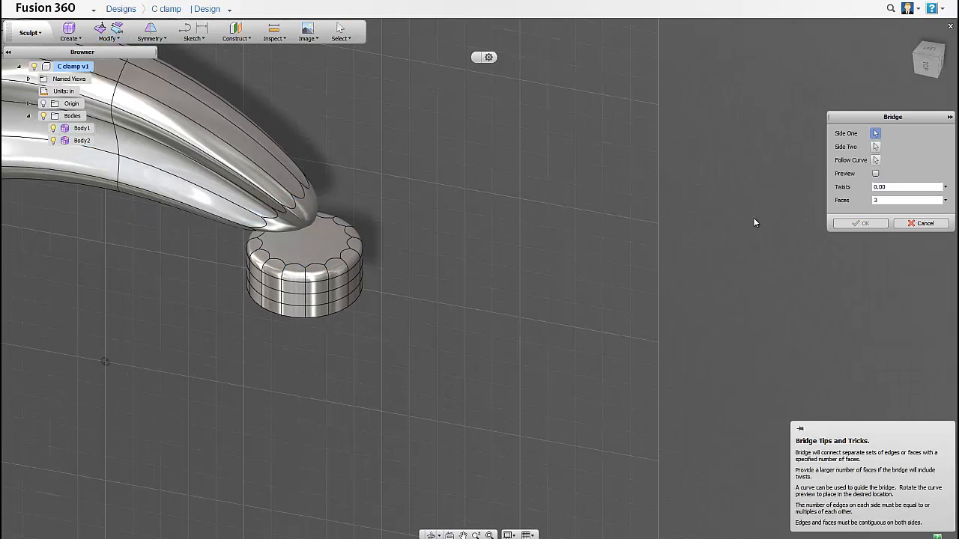
left_click(298, 201)
left_click(315, 241)
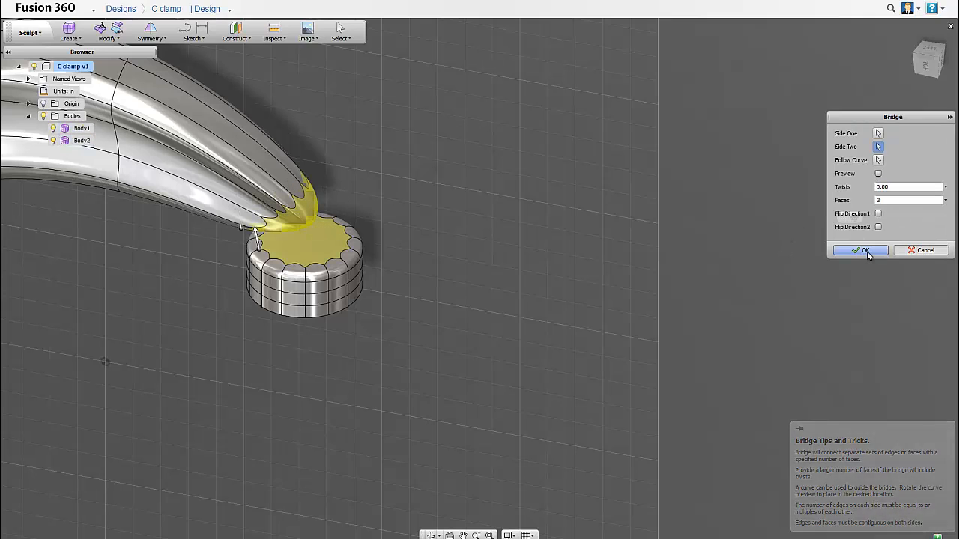
left_click(867, 251)
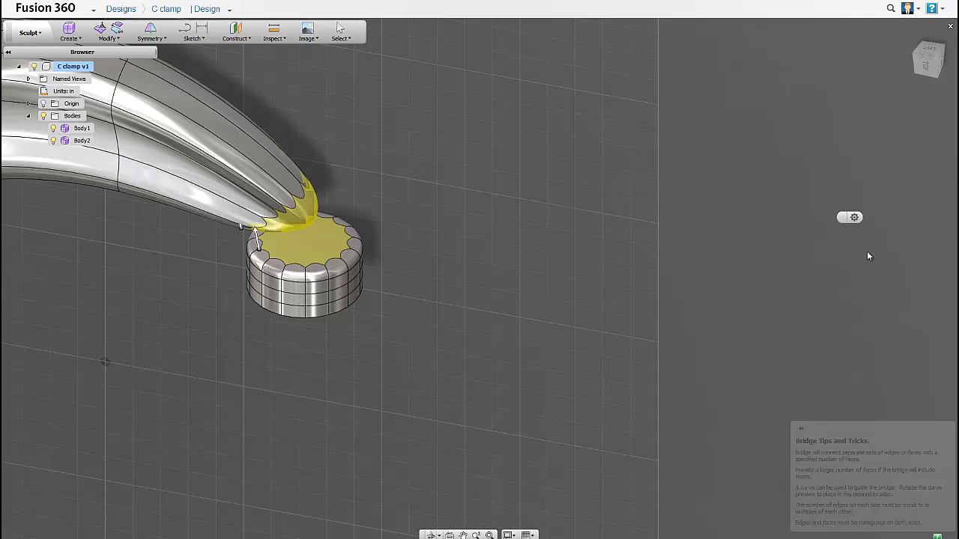
key("Return")
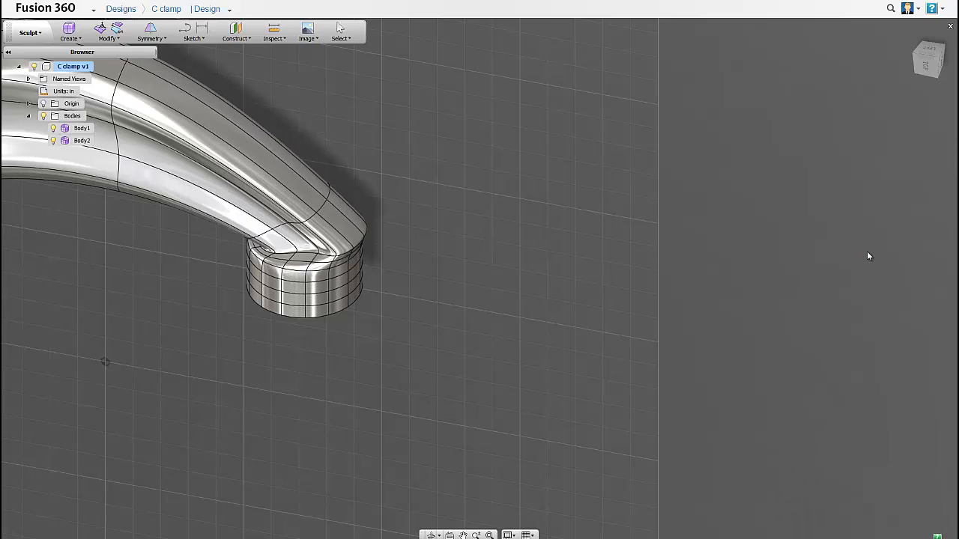
scroll(408, 299, "up", 1)
scroll(418, 274, "down", 5)
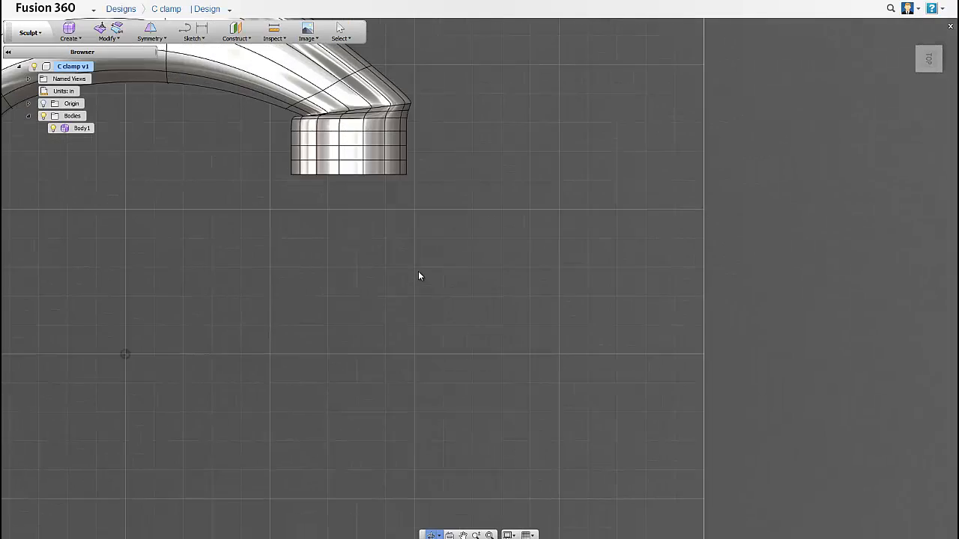
scroll(405, 229, "up", 2)
scroll(405, 186, "up", 2)
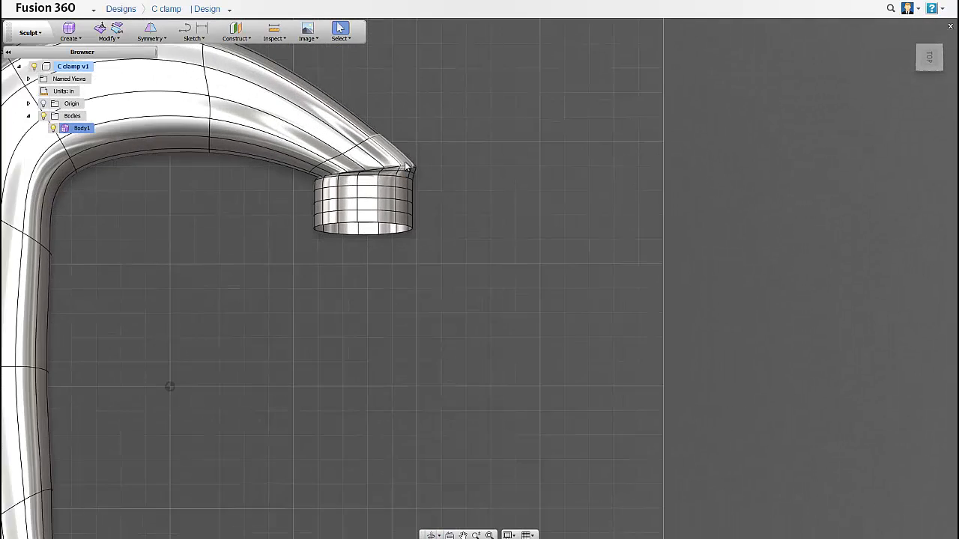
scroll(409, 168, "up", 2)
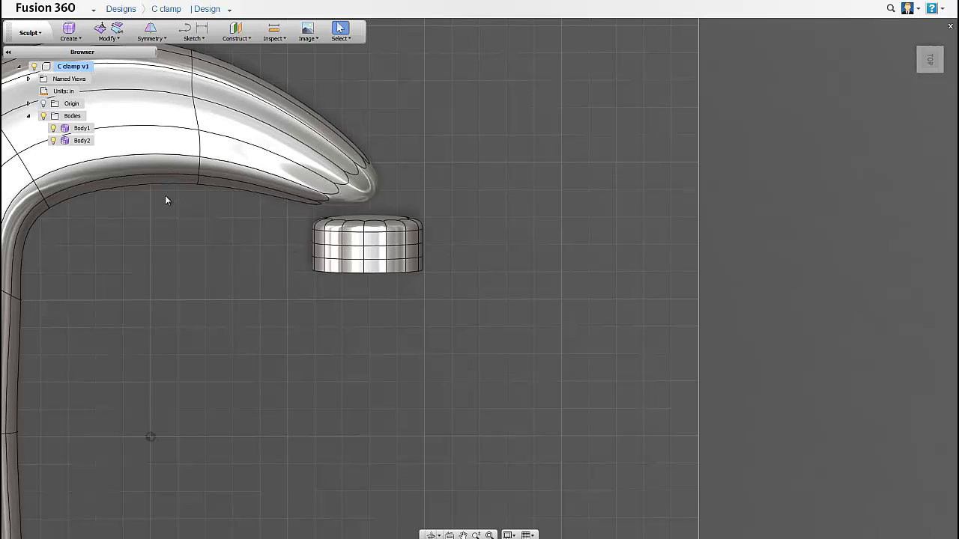
Move the cylinder body -0.10 in along Z, below the upper arm's tip
right_click(87, 141)
left_click(105, 149)
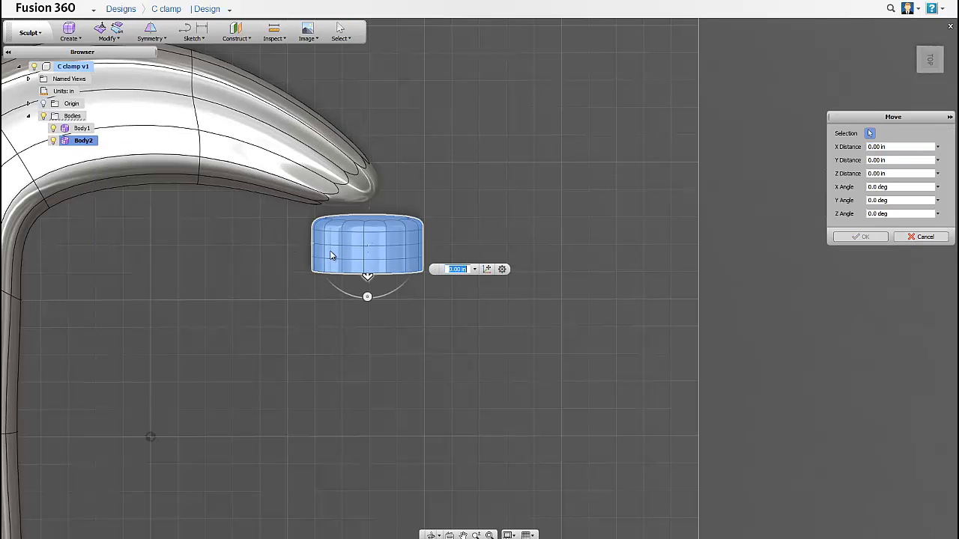
left_click_drag(337, 248, 347, 244)
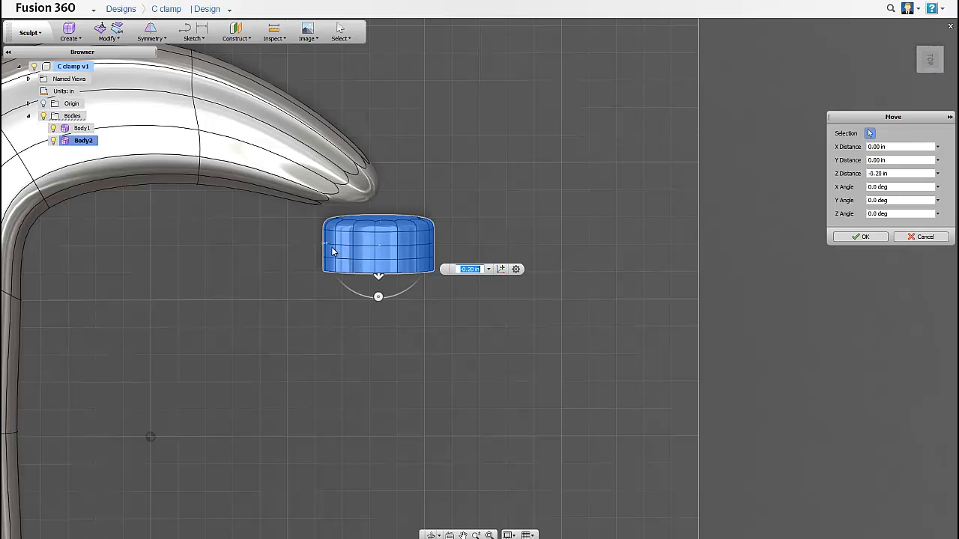
middle_click_drag(355, 243, 350, 256)
left_click_drag(346, 257, 332, 261)
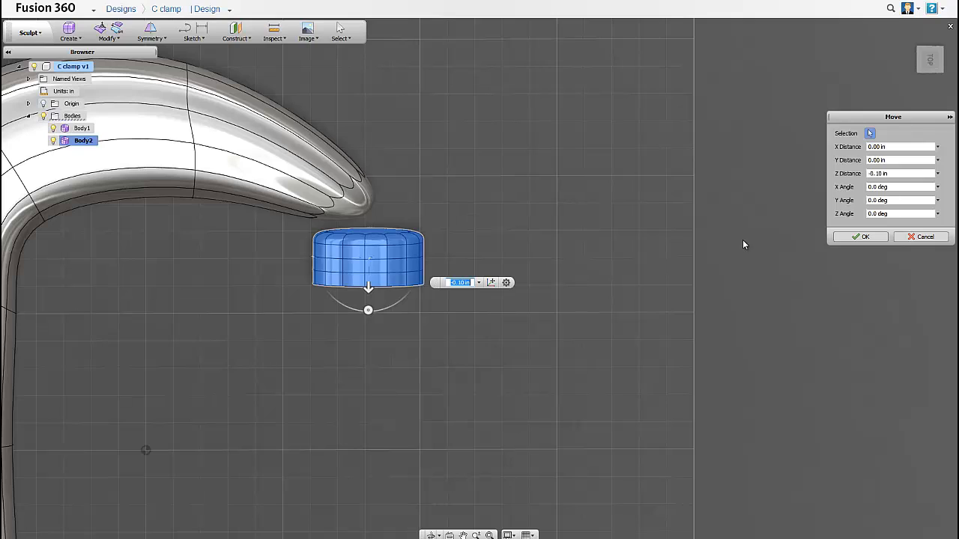
left_click(860, 236)
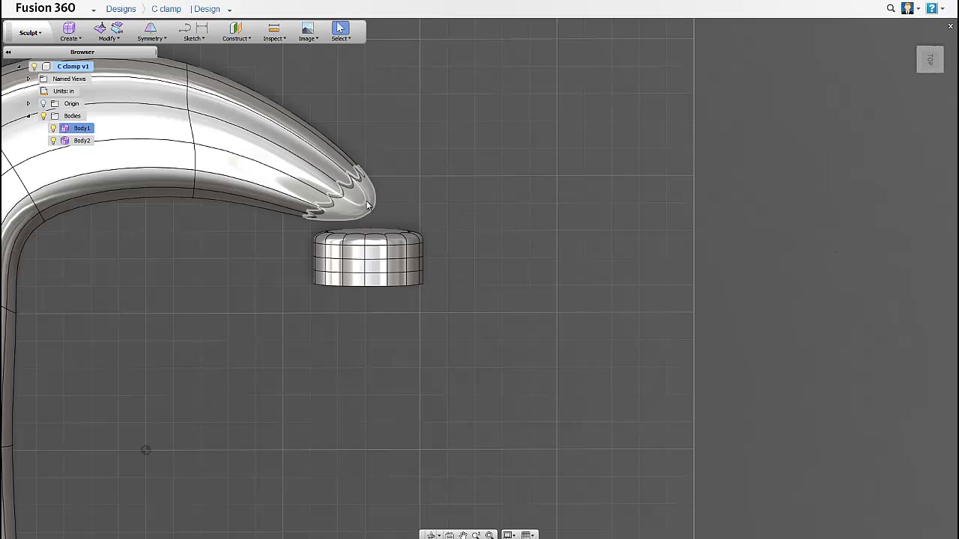
Rotate the upper arm's tip face -12.4 degrees in Edit Form so it angles toward the cylinder
left_click(366, 199)
right_click(445, 202)
left_click(469, 190)
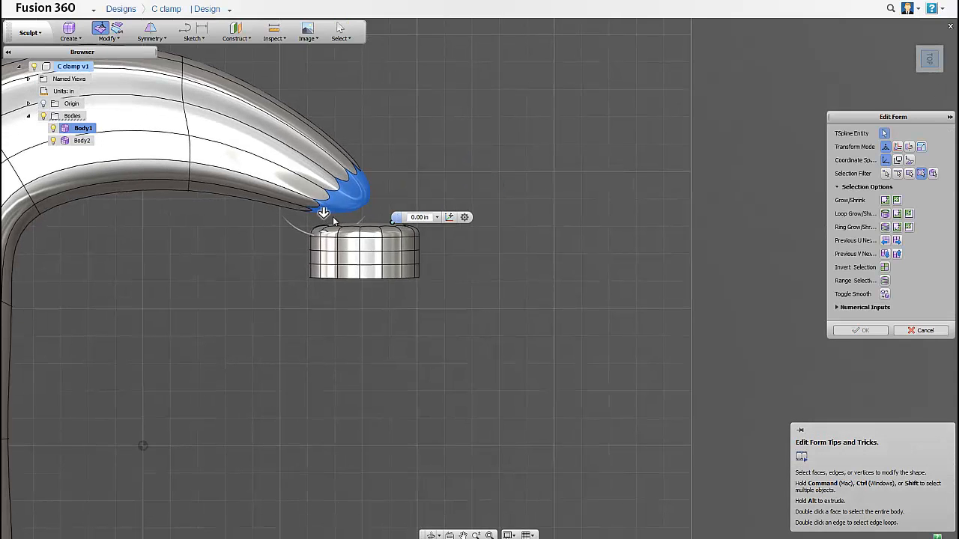
left_click(321, 234)
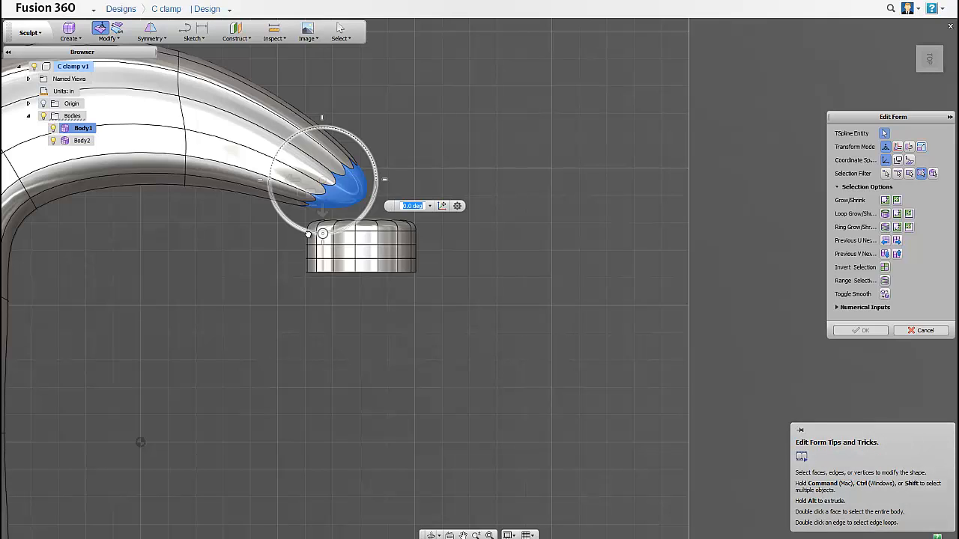
left_click_drag(308, 235, 305, 234)
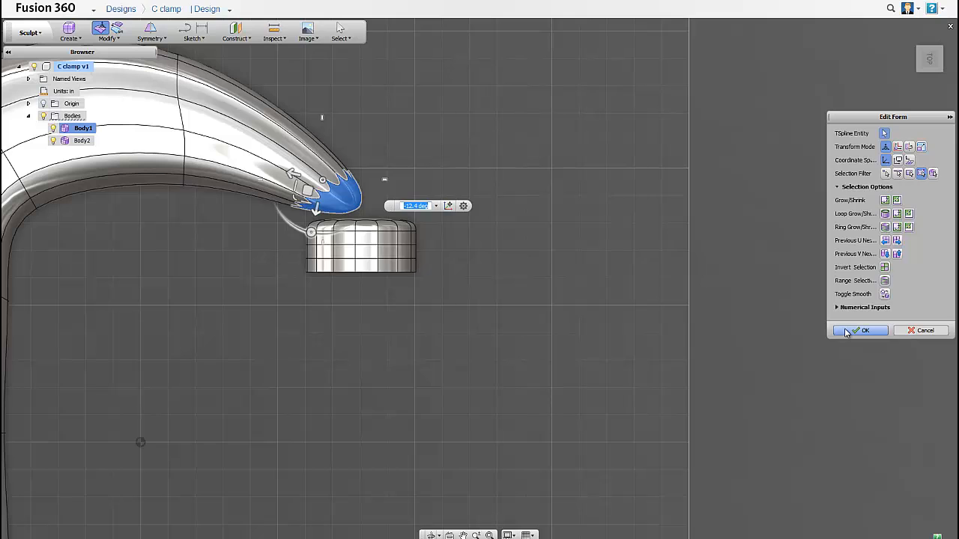
left_click(860, 330)
scroll(533, 322, "down", 2)
scroll(487, 270, "down", 2)
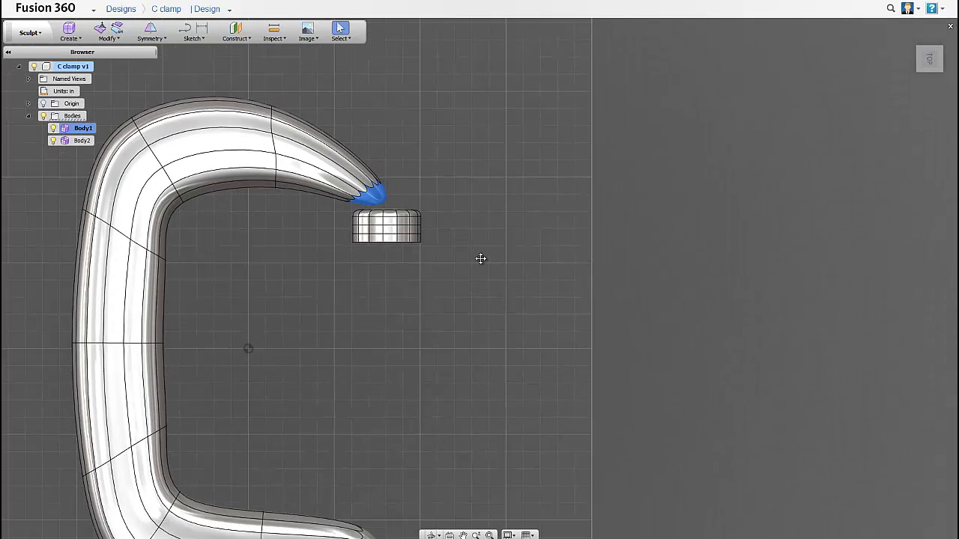
middle_click_drag(481, 259, 435, 276, "shift")
left_click(422, 282)
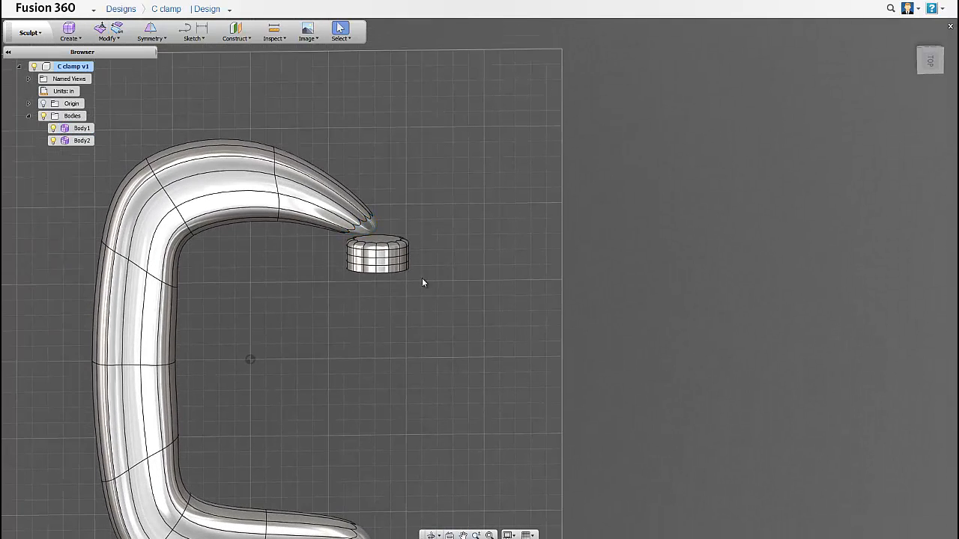
left_click(107, 33)
left_click(123, 188)
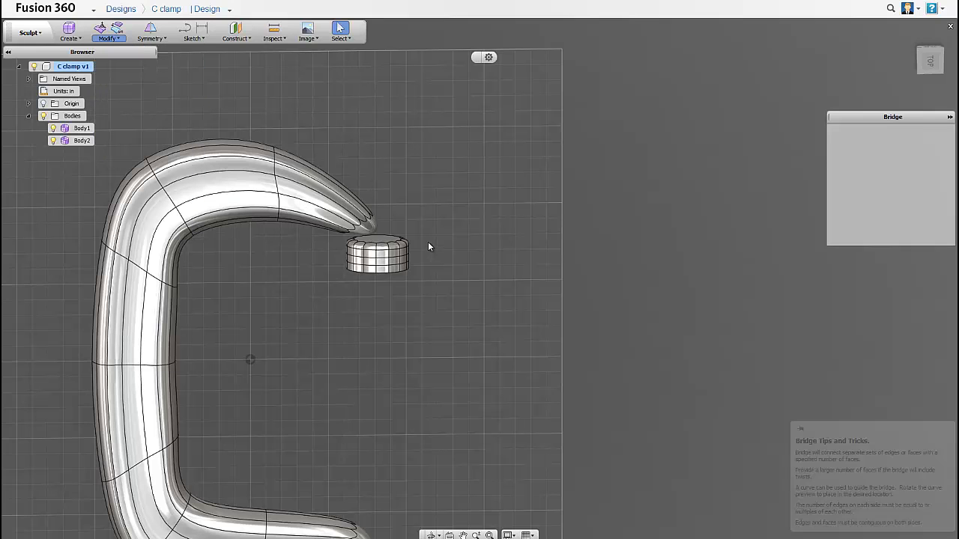
left_click(368, 225)
left_click(377, 240)
key("Escape")
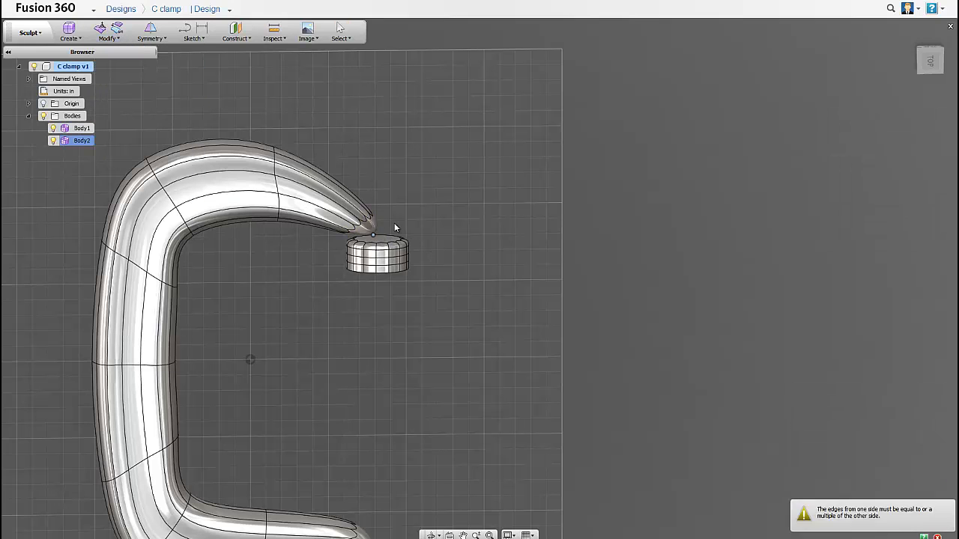
Bridge the cylinder's top face to the rotated tip face of the upper arm with 3 faces and 0 twists
right_click(395, 225)
left_click(398, 189)
scroll(373, 250, "up", 5)
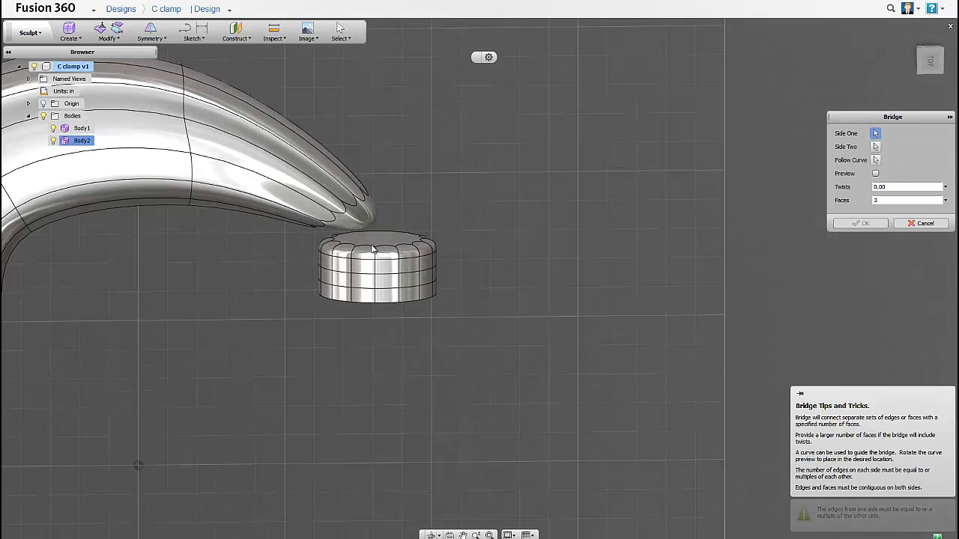
left_click(381, 238)
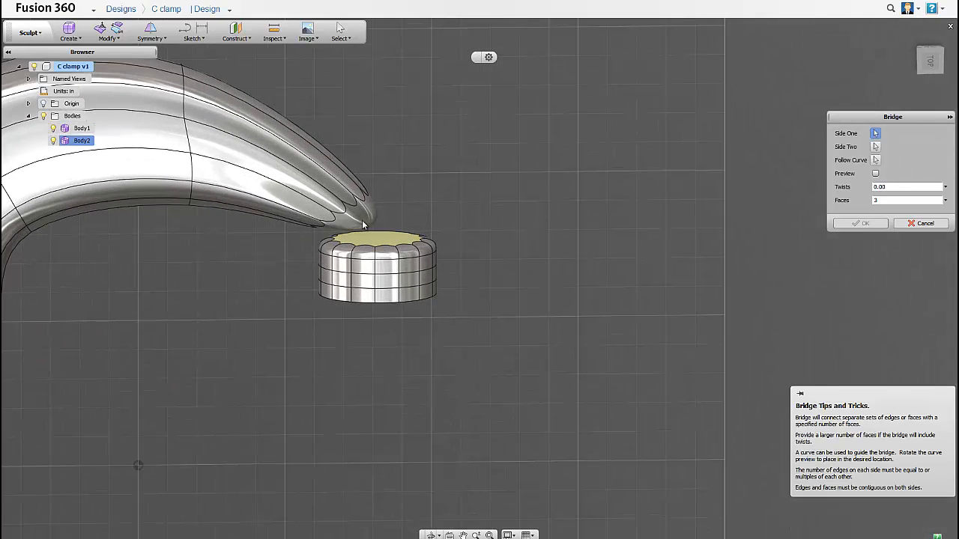
left_click(362, 219)
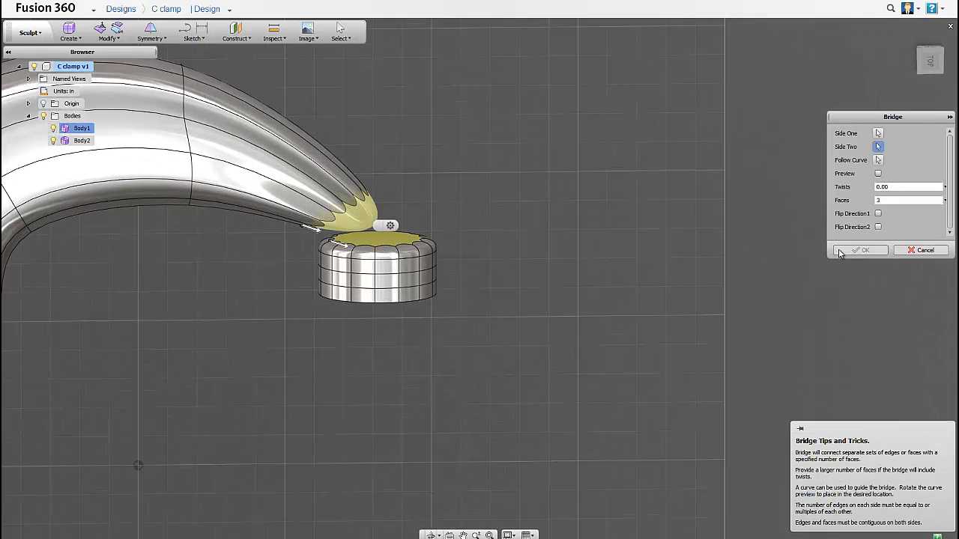
left_click(847, 253)
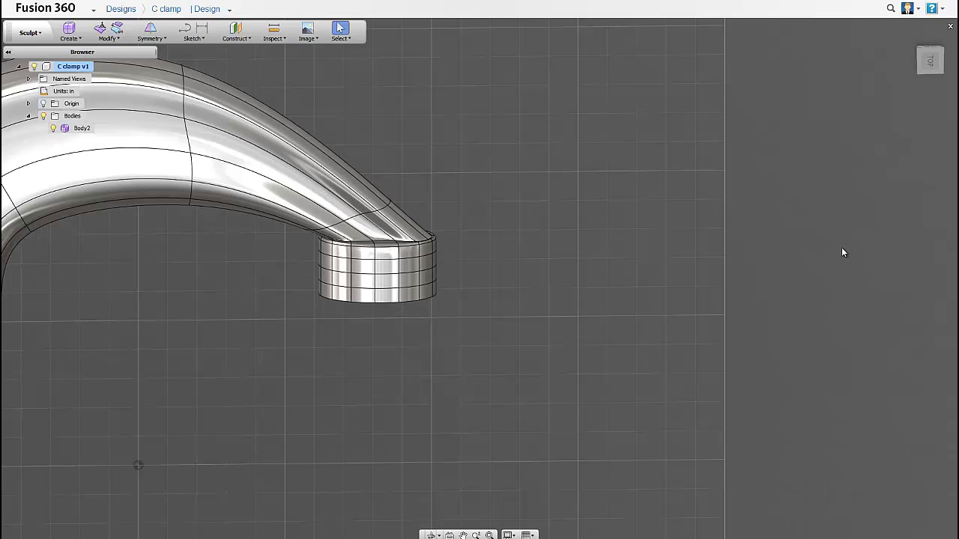
Fill the open hole on the underside of the cylindrical pad at the end of the upper arm
scroll(446, 300, "down", 5)
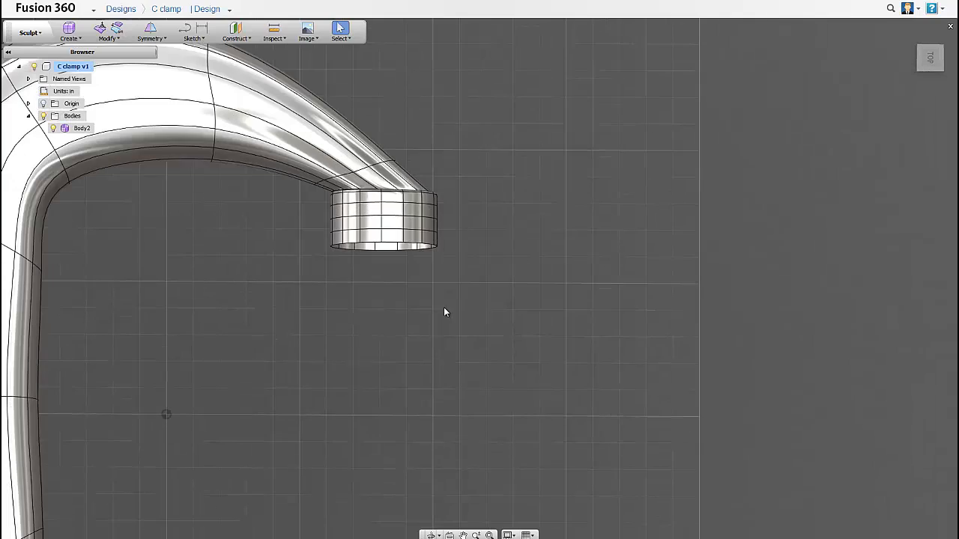
scroll(419, 274, "down", 5)
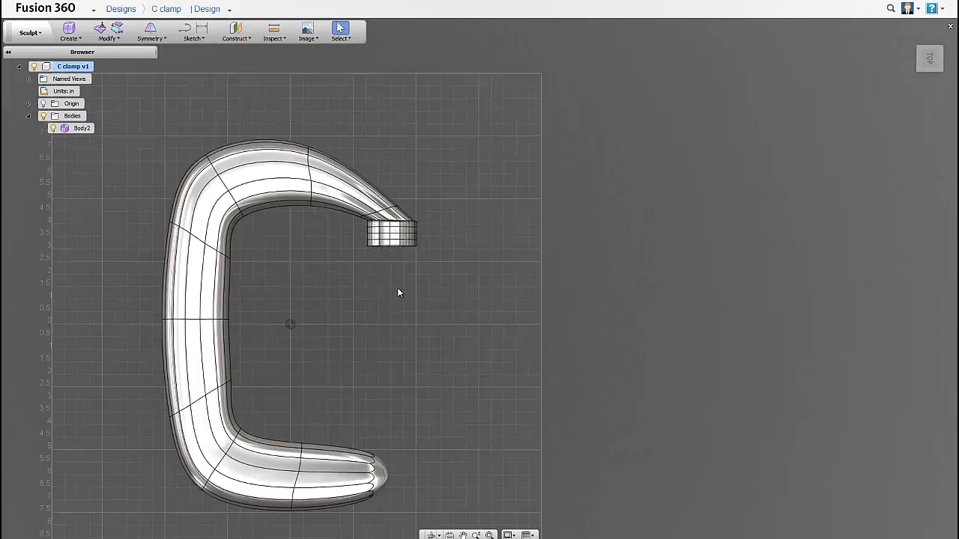
scroll(384, 237, "up", 3)
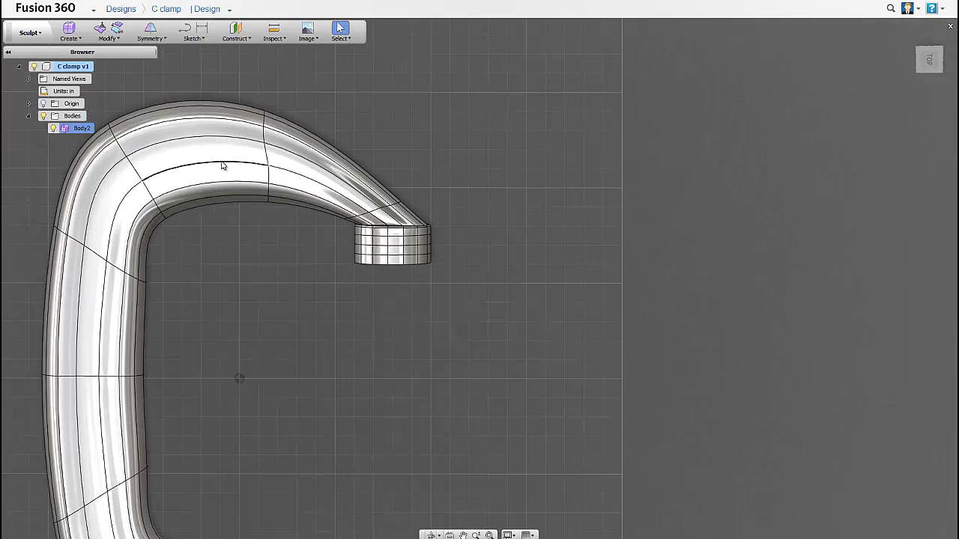
scroll(336, 272, "down", 1)
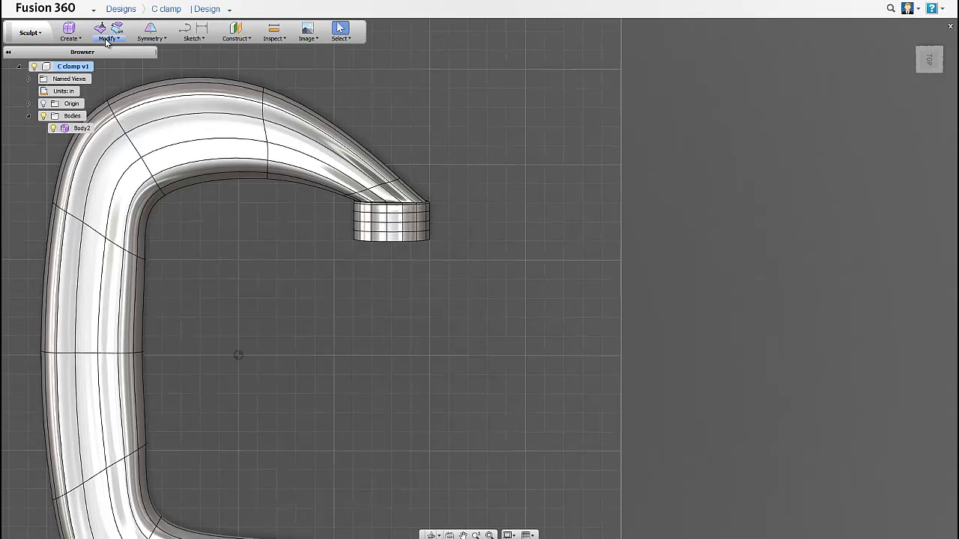
left_click(108, 36)
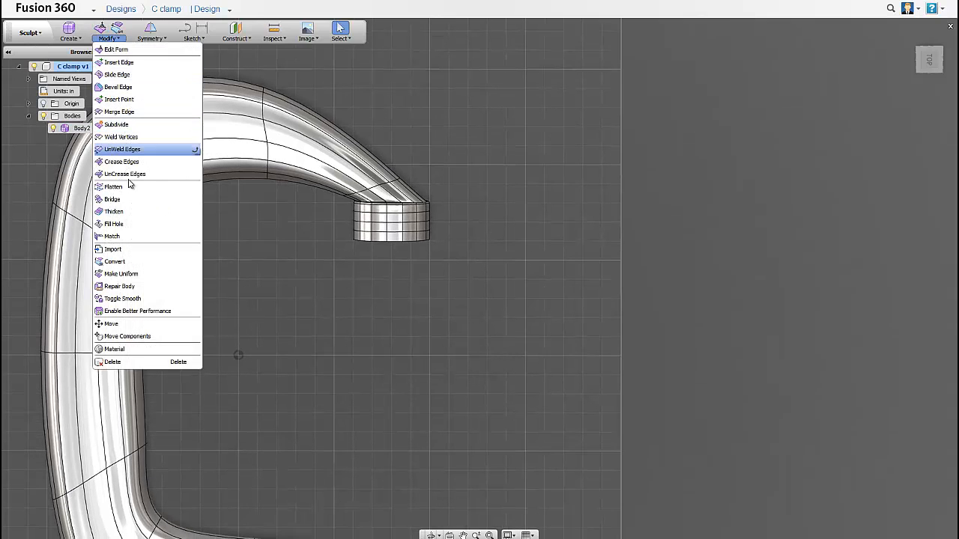
left_click(113, 224)
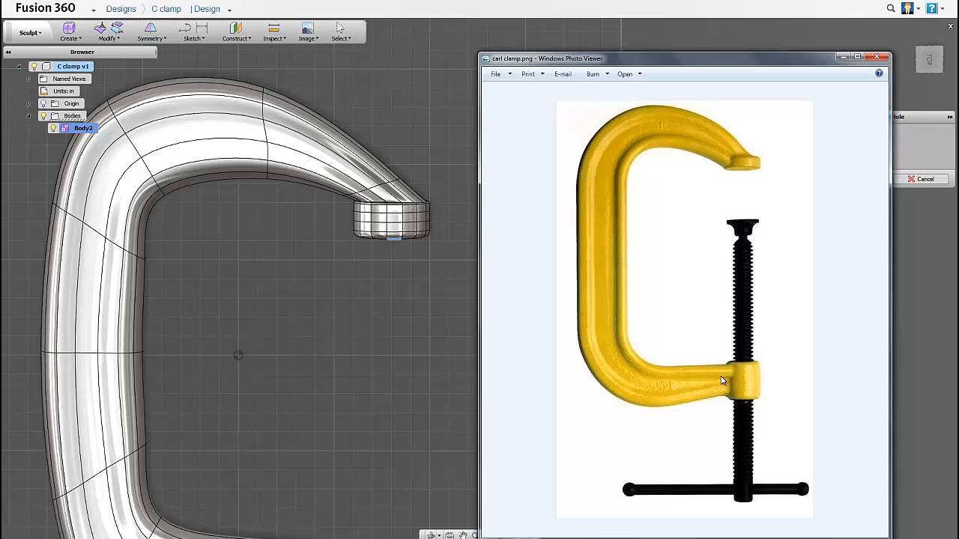
left_click(538, 2)
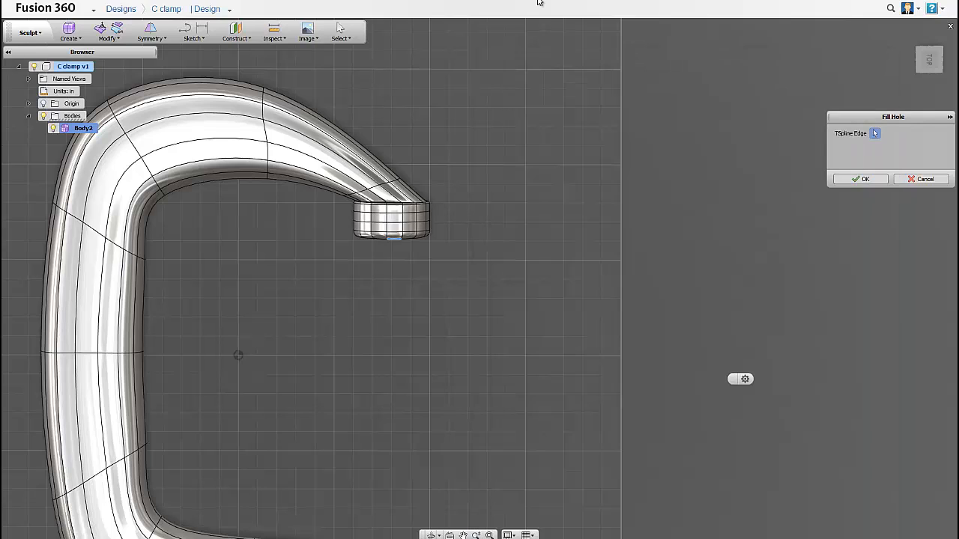
middle_click_drag(487, 314, 493, 225)
left_click(859, 179)
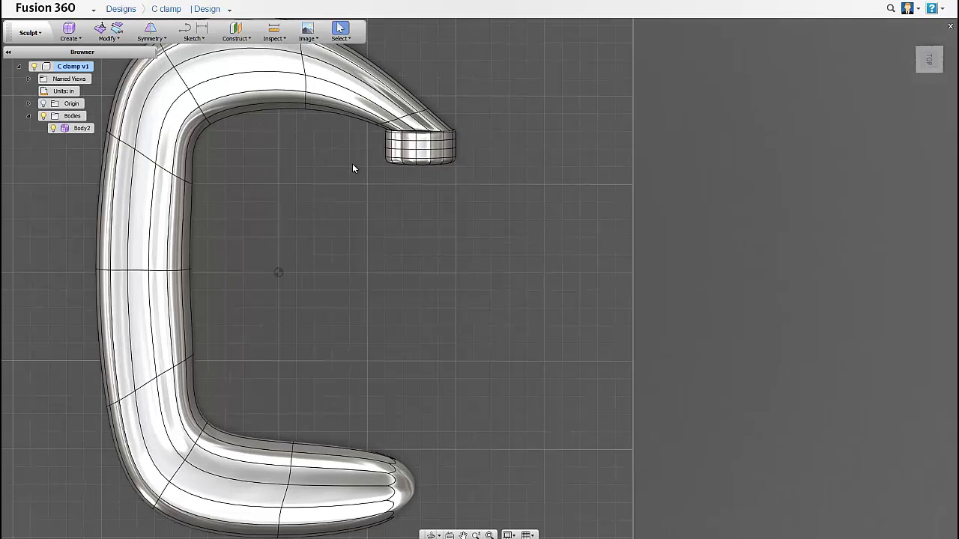
Convert the closed T-spline clamp body into a solid as a new body
left_click(116, 41)
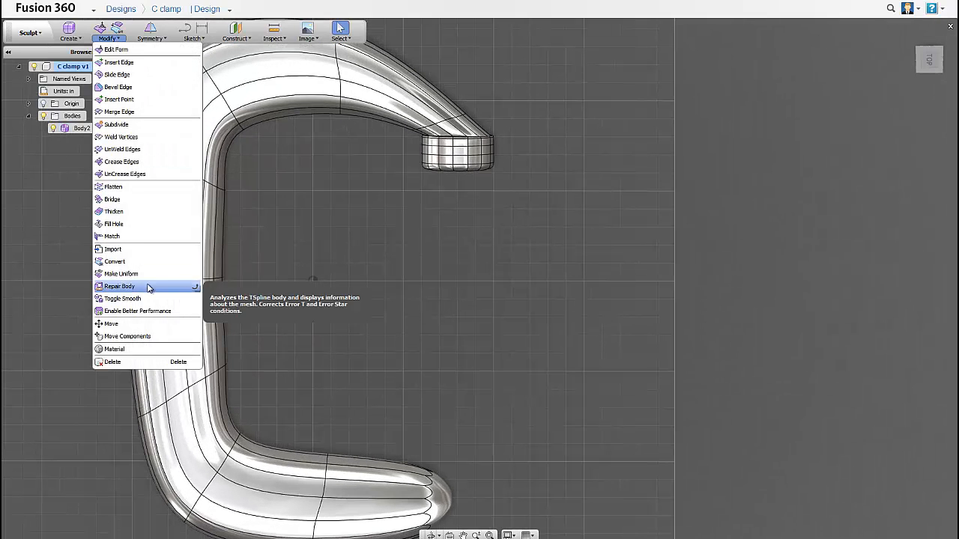
left_click(135, 263)
left_click(206, 351)
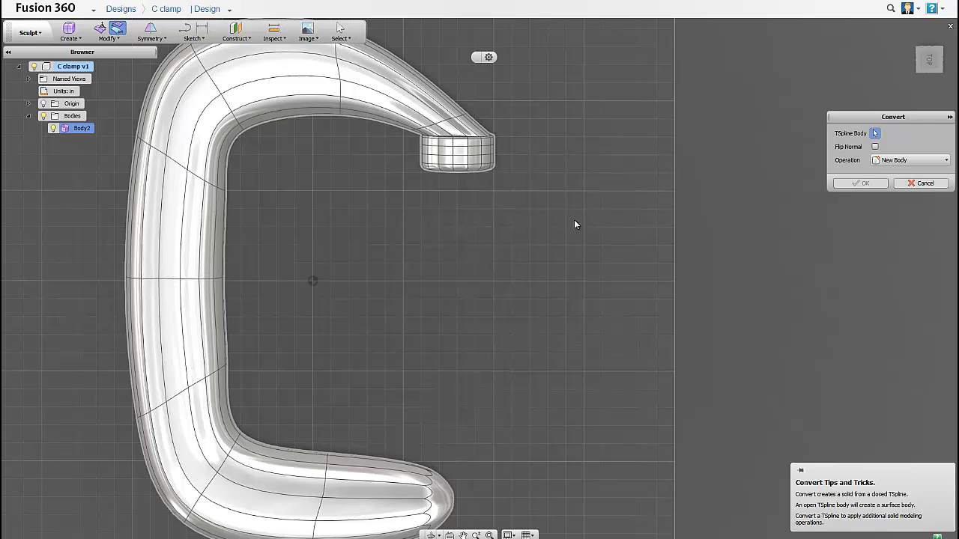
left_click(861, 185)
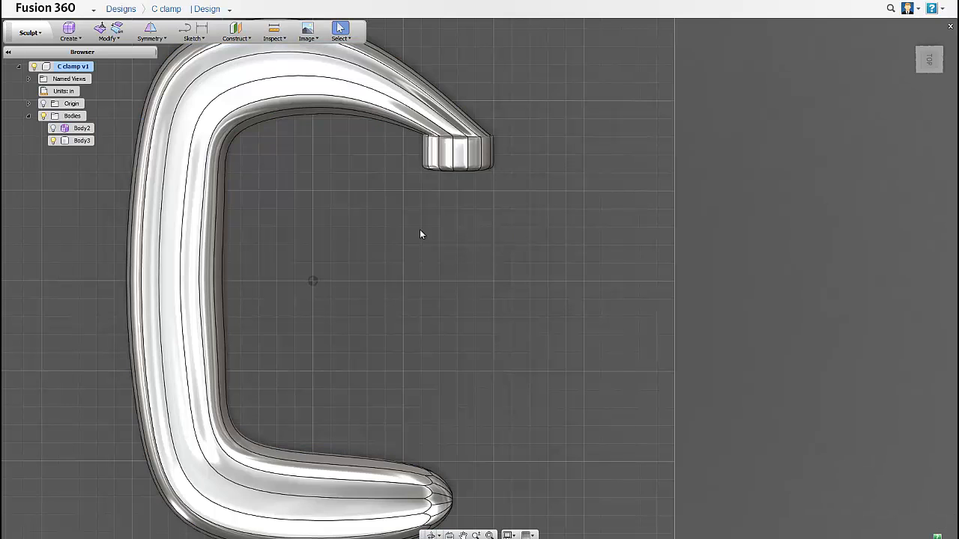
left_click(79, 142)
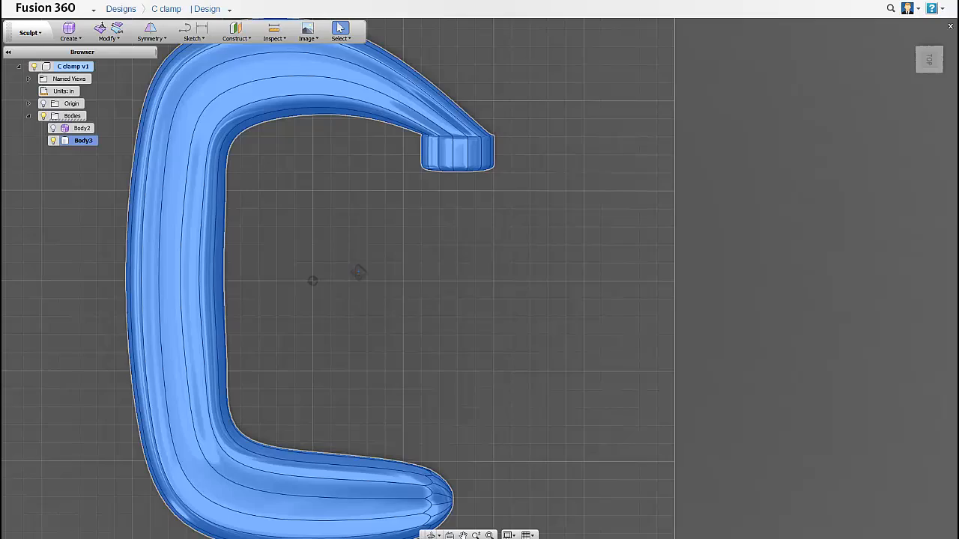
mouse_move(358, 271)
middle_mouse_down("shift")
mouse_move(356, 323)
mouse_move(296, 200)
middle_mouse_up("shift")
left_click(357, 323)
In the Model workspace, create a new-body cylinder between the arms, about 1.97 in in diameter and 2 in high
left_click(29, 33)
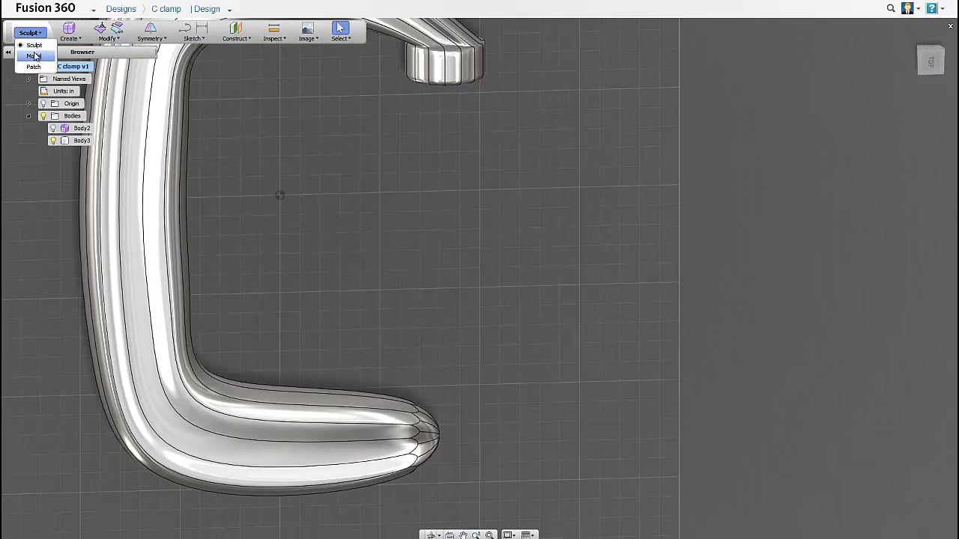
left_click(34, 57)
left_click(69, 33)
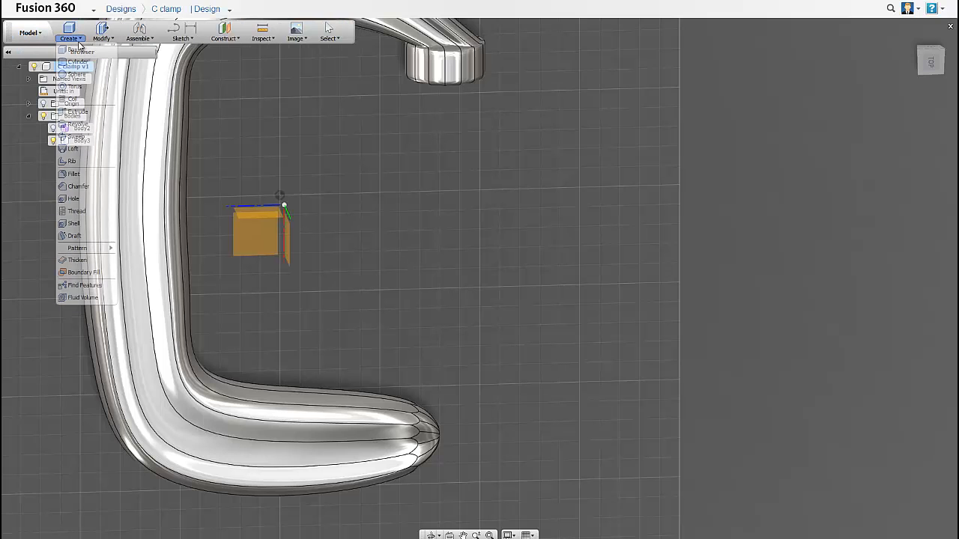
left_click(78, 62)
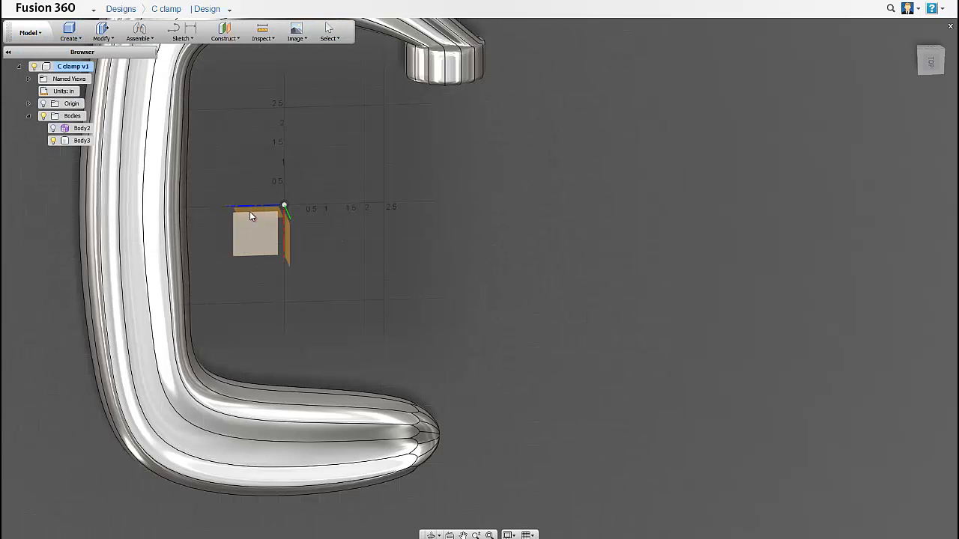
left_click(391, 253)
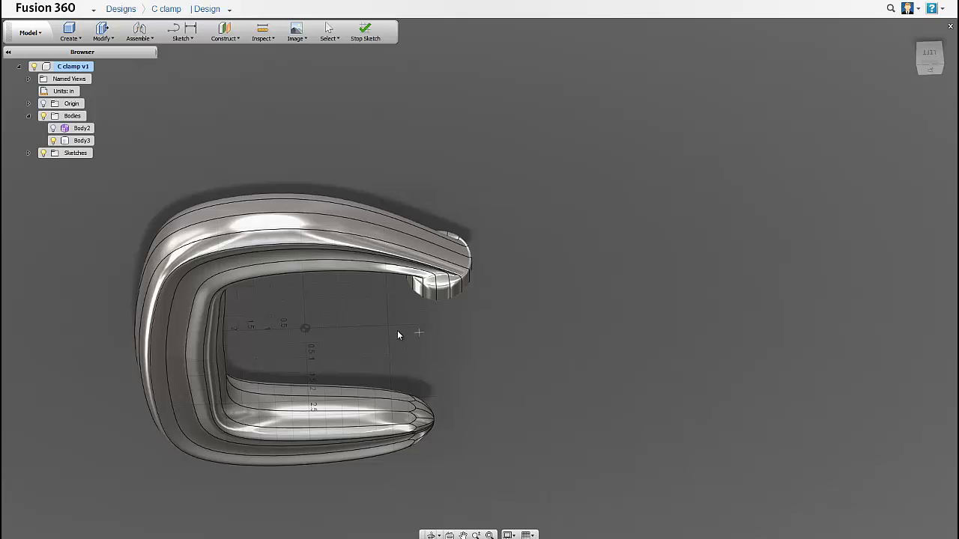
left_click(396, 330)
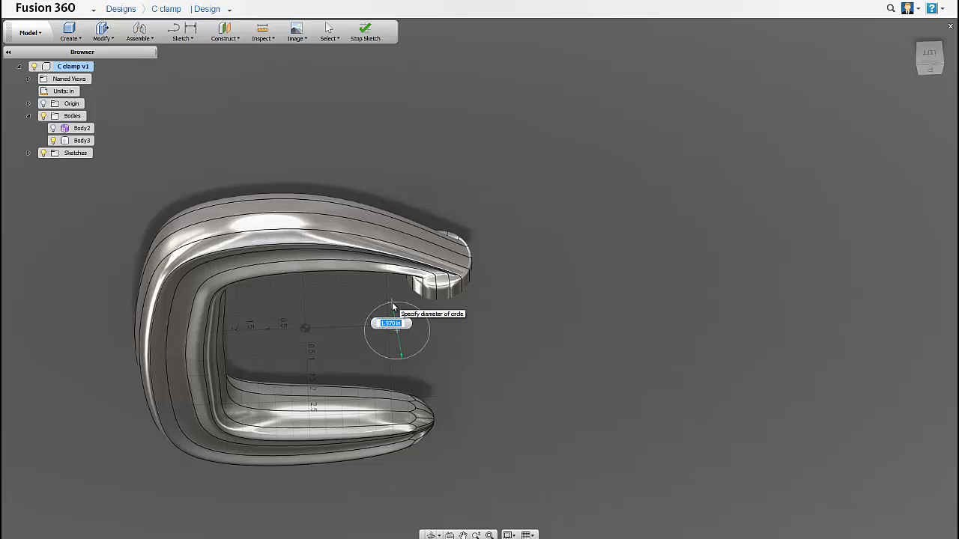
key("Return")
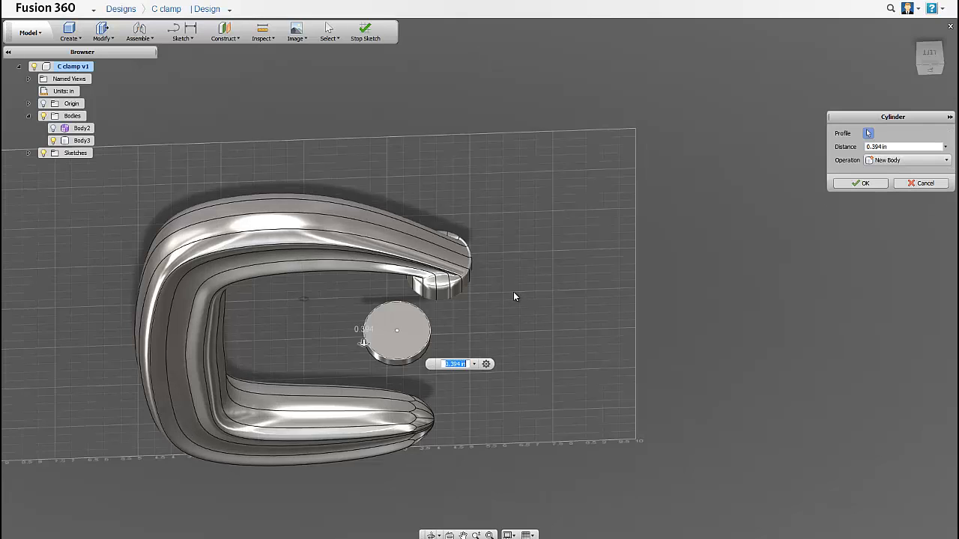
left_click_drag(360, 270, 360, 302)
type("2")
key("Return")
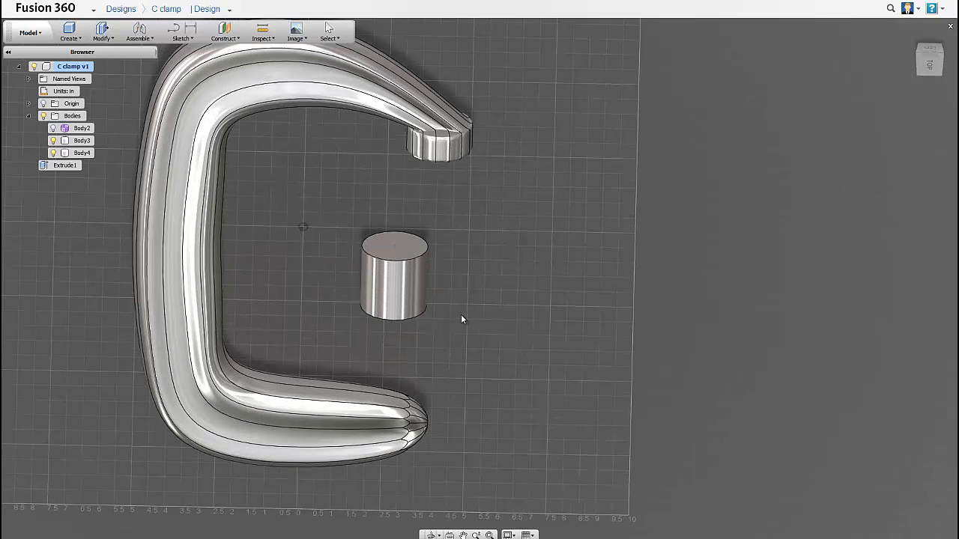
Move the new cylinder onto the lower arm's tip, about 5.119 in along X and -1.21 in along Z
left_click(929, 64)
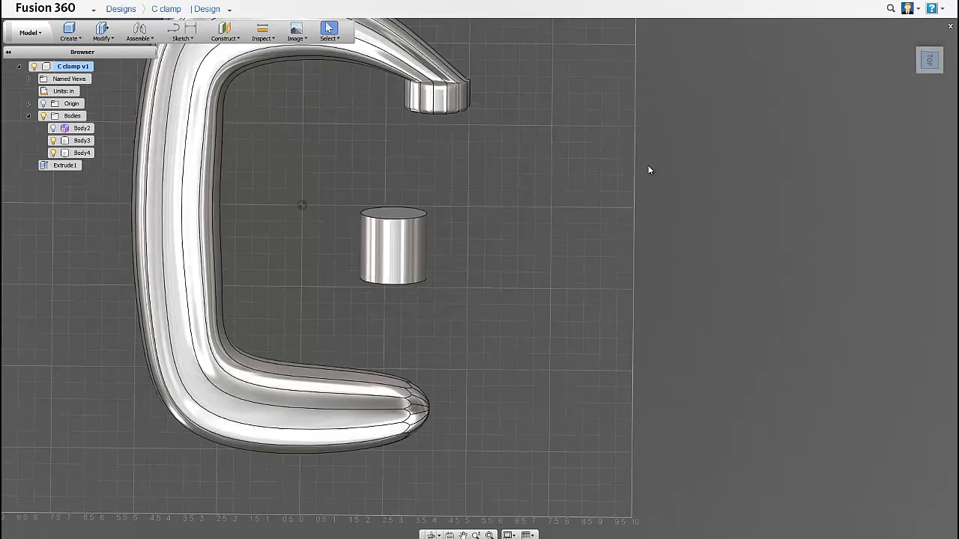
right_click(81, 154)
left_click(88, 160)
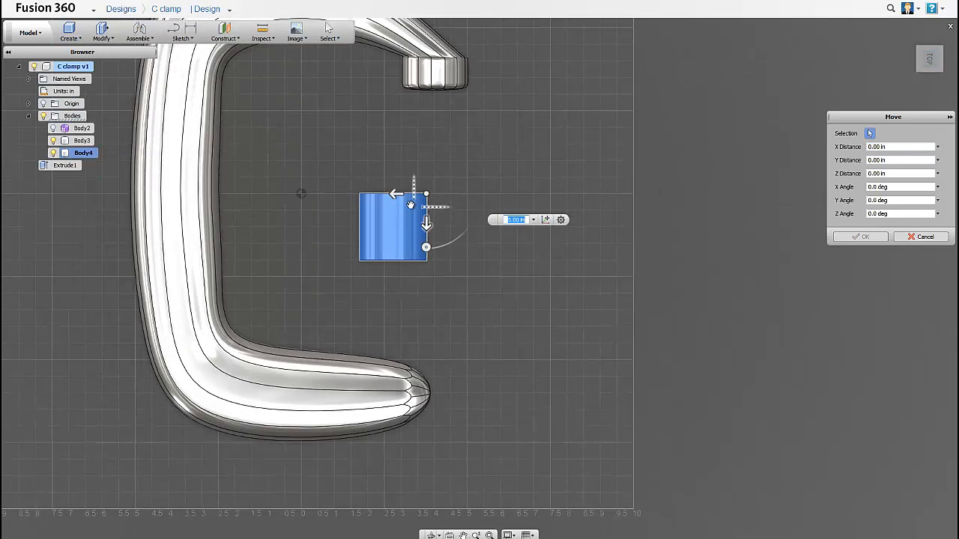
left_click_drag(411, 207, 453, 377)
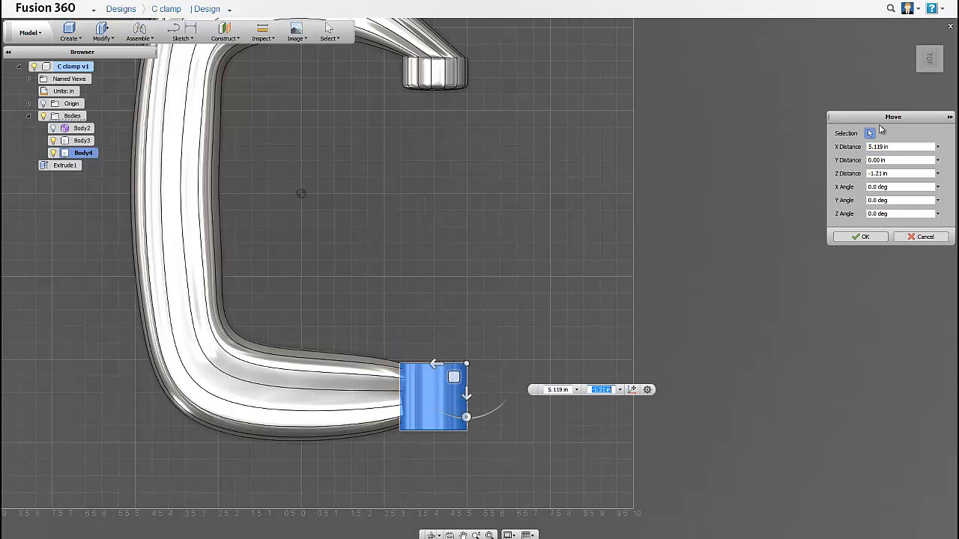
Align the cylinder with the upper pad by moving it about -0.181 in along Y and -0.057 in along Z
left_click(934, 46)
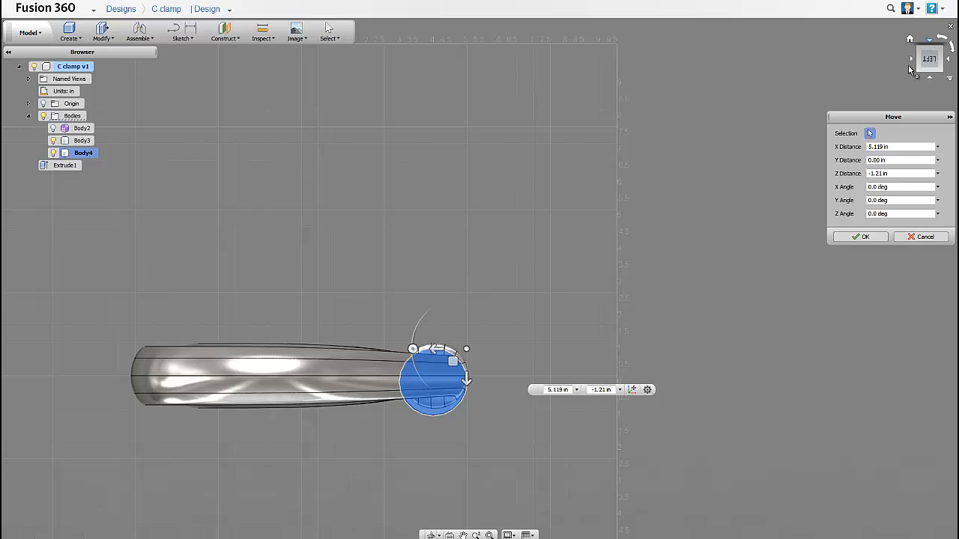
scroll(446, 338, "up", 5)
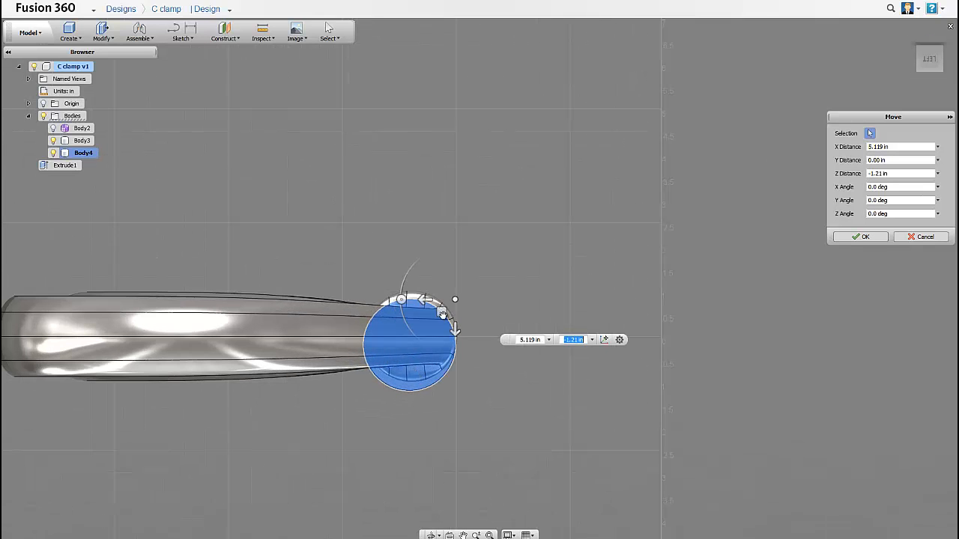
left_click_drag(439, 308, 445, 304)
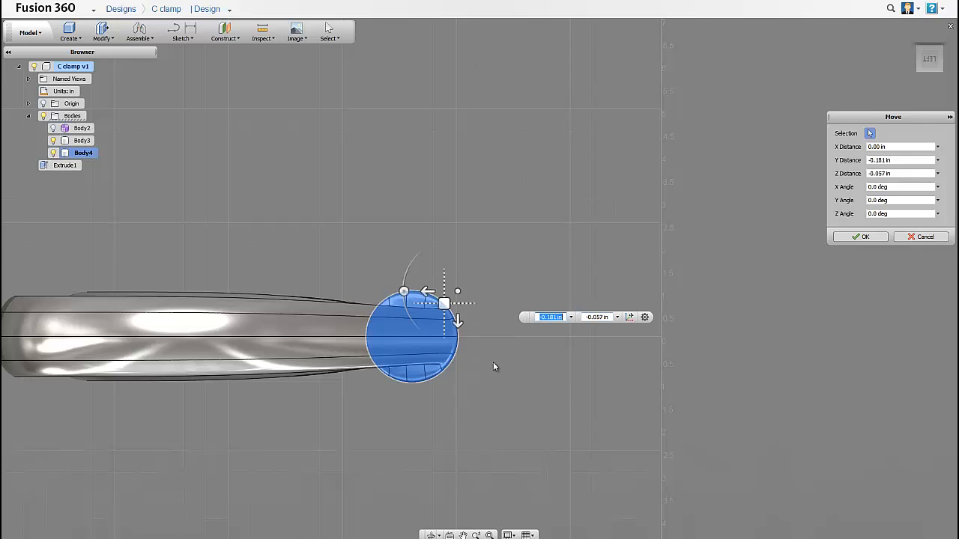
left_click(861, 237)
Offset the top face of the lower arm's cylinder outward by 0.20 in with Press Pull
middle_click_drag(503, 310, 461, 275, "shift")
key("q")
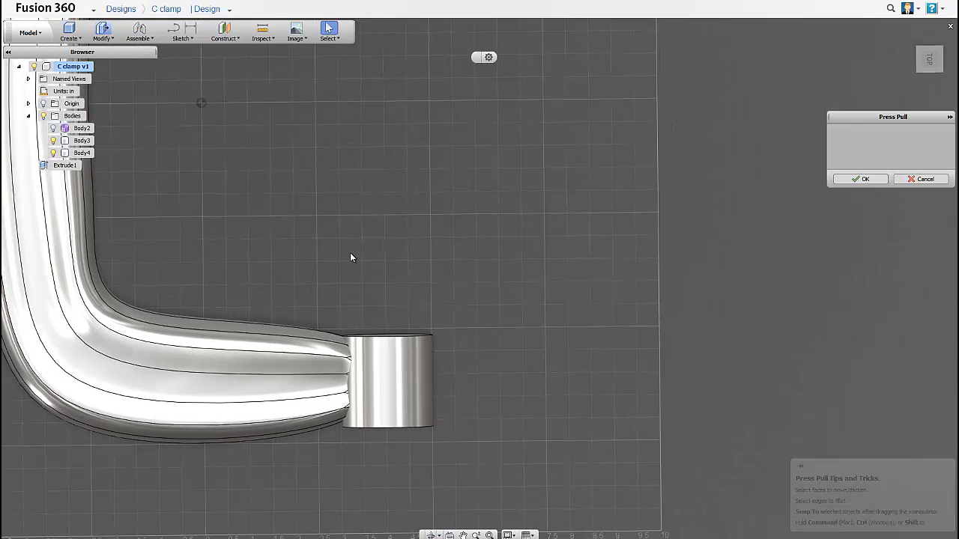
middle_click_drag(350, 253, 378, 328, "shift")
left_click(380, 330)
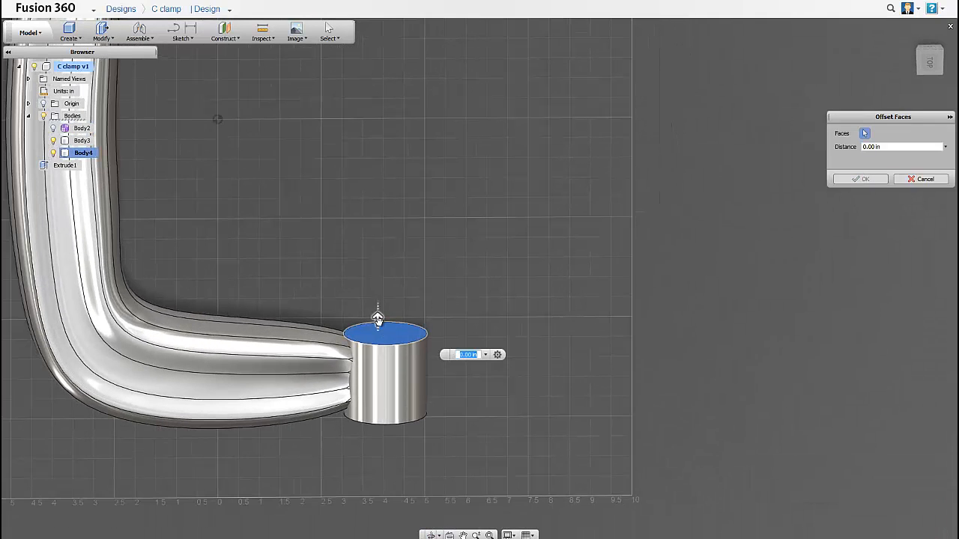
type(".125")
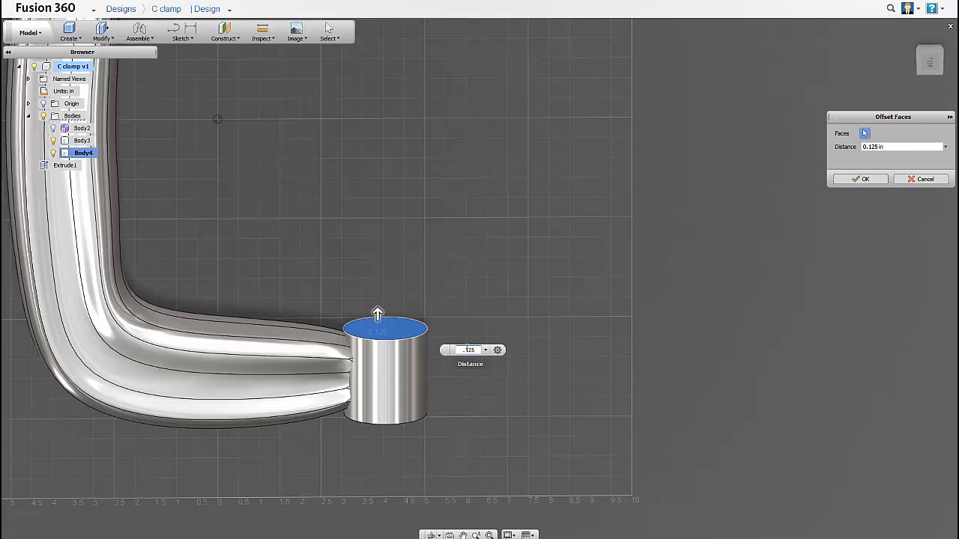
double_click(464, 350)
type(".2")
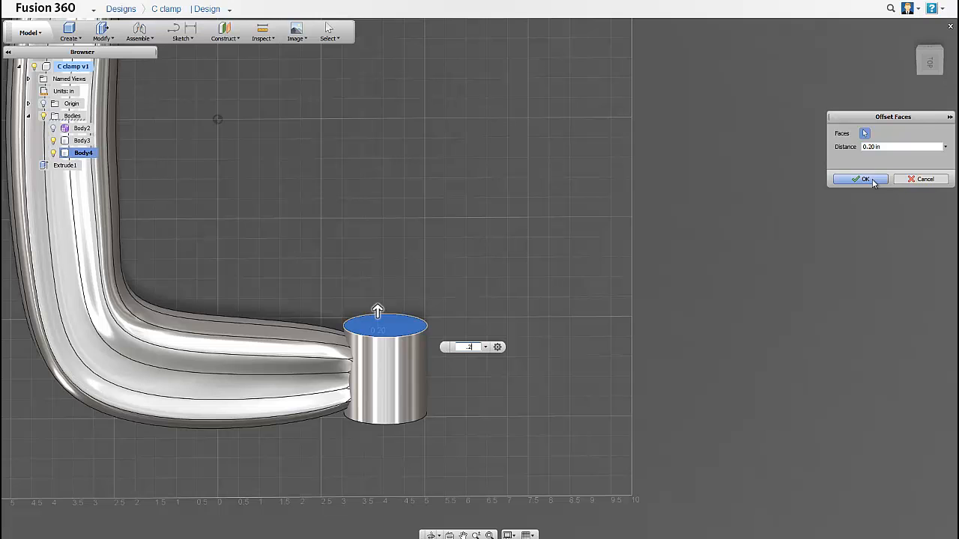
left_click(862, 180)
Combine the lower cylinder with the clamp frame body using the Join operation
scroll(329, 315, "up", 3)
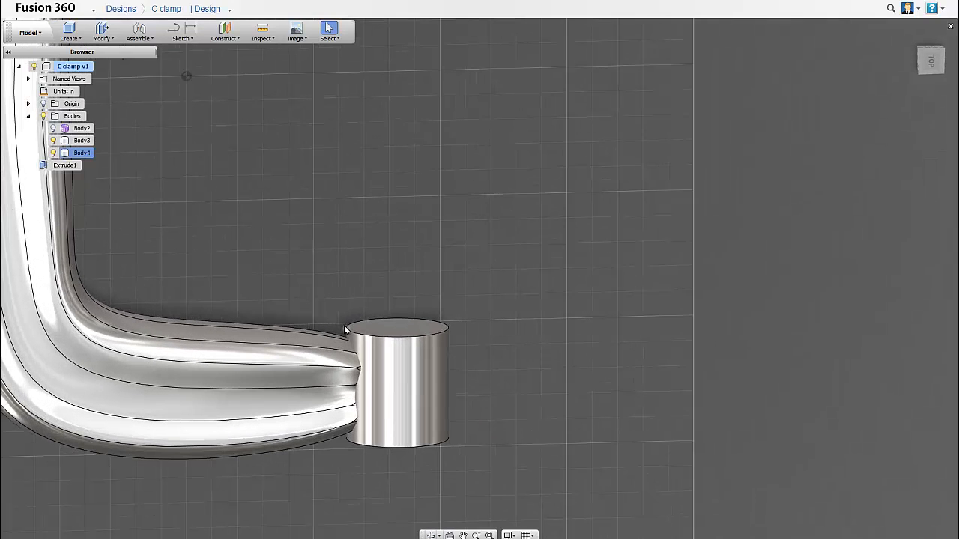
scroll(349, 306, "down", 5)
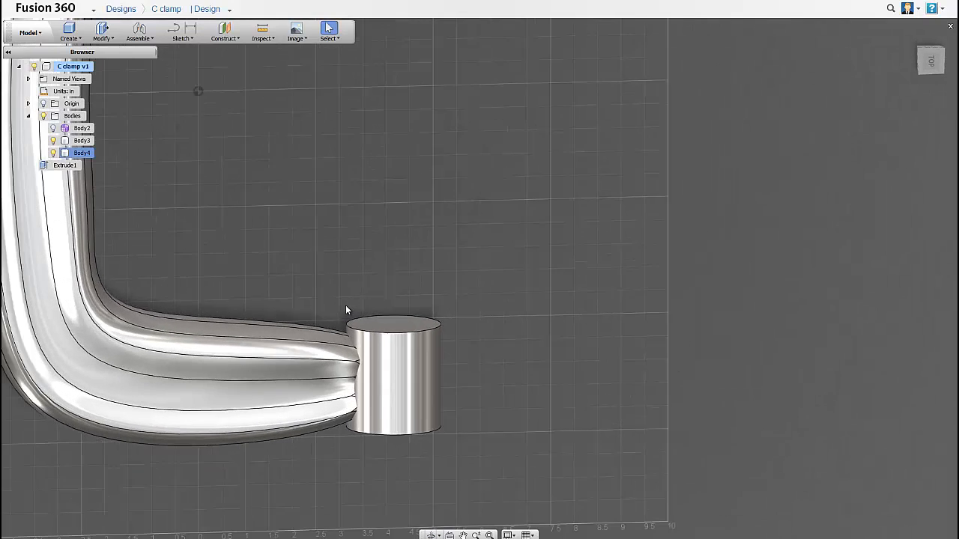
scroll(368, 425, "down", 1)
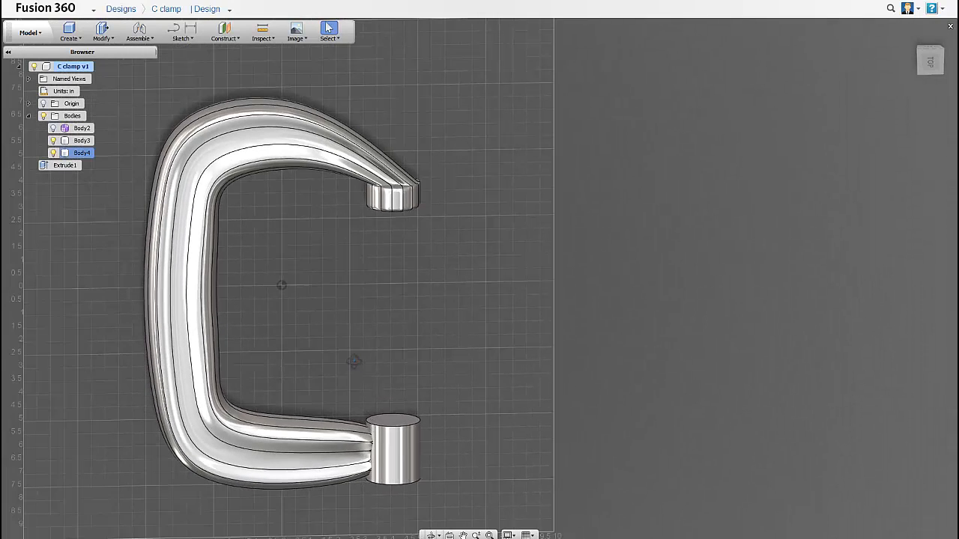
left_click(103, 41)
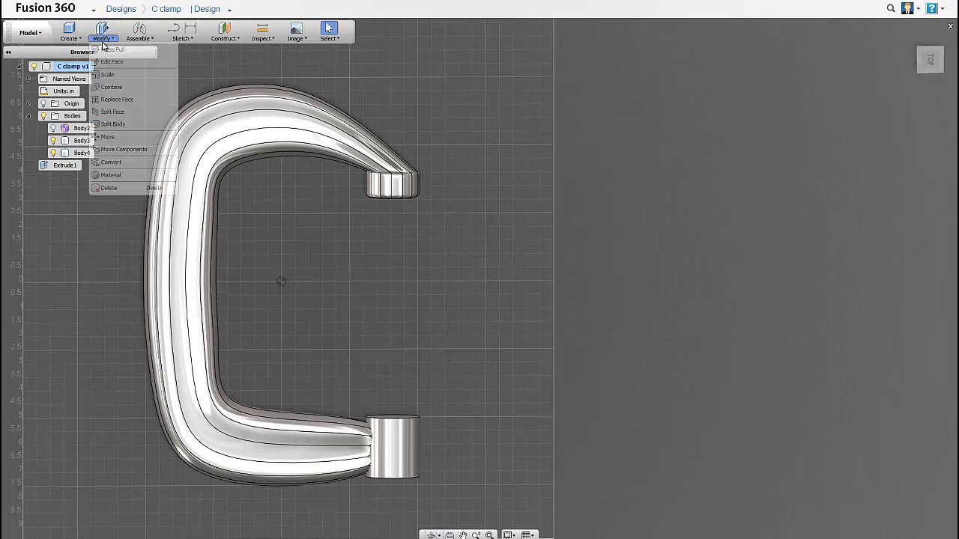
left_click(111, 87)
left_click(395, 446)
left_click(291, 454)
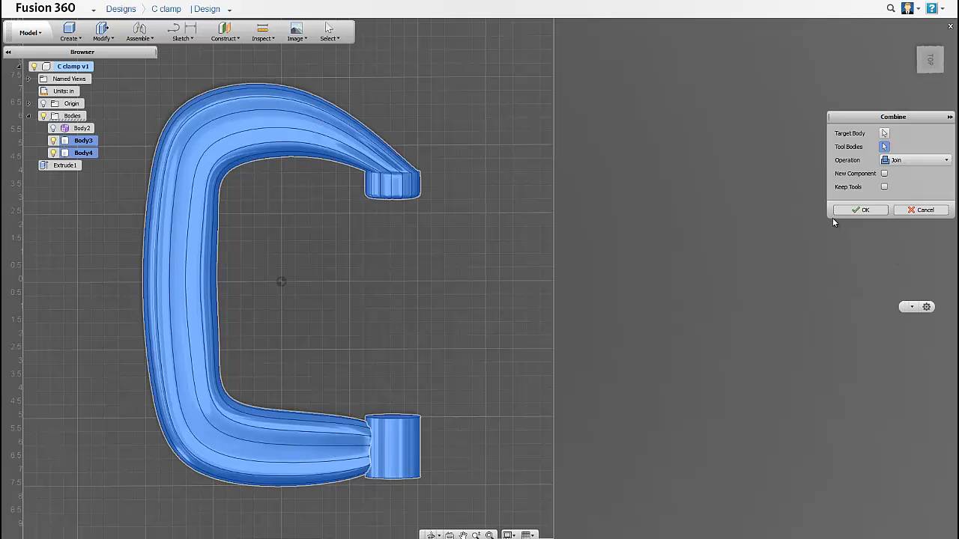
left_click(846, 212)
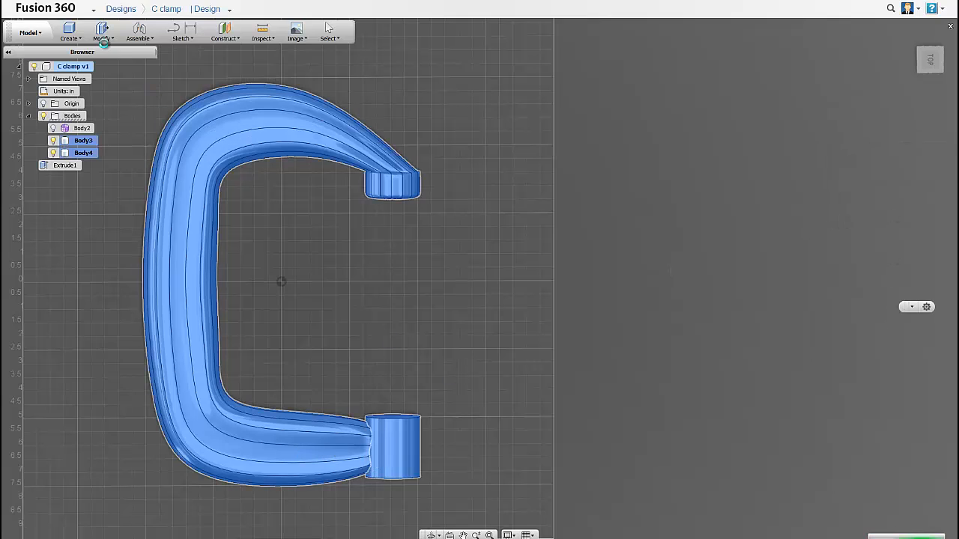
Fillet the edge where the lower arm meets the cylindrical boss with a 0.125 in radius
left_click(103, 37)
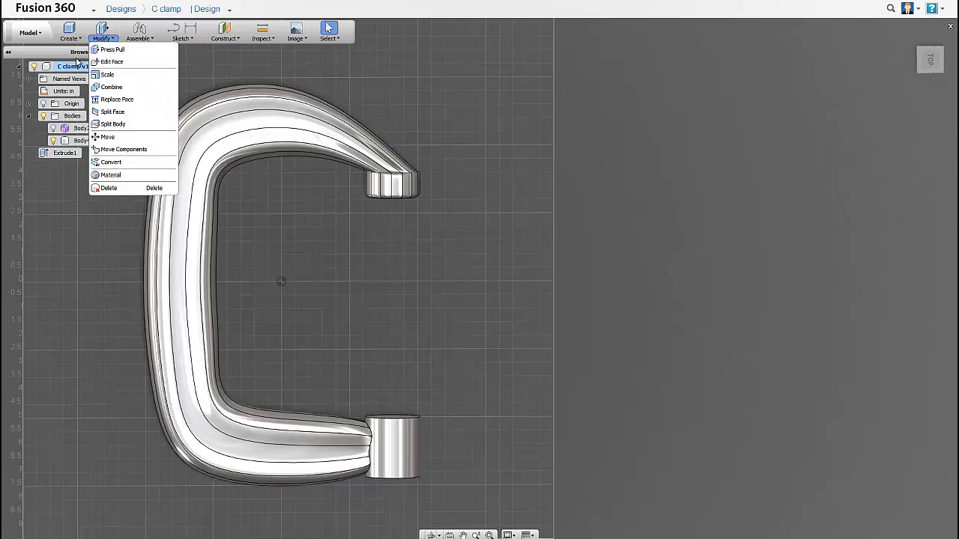
left_click(69, 34)
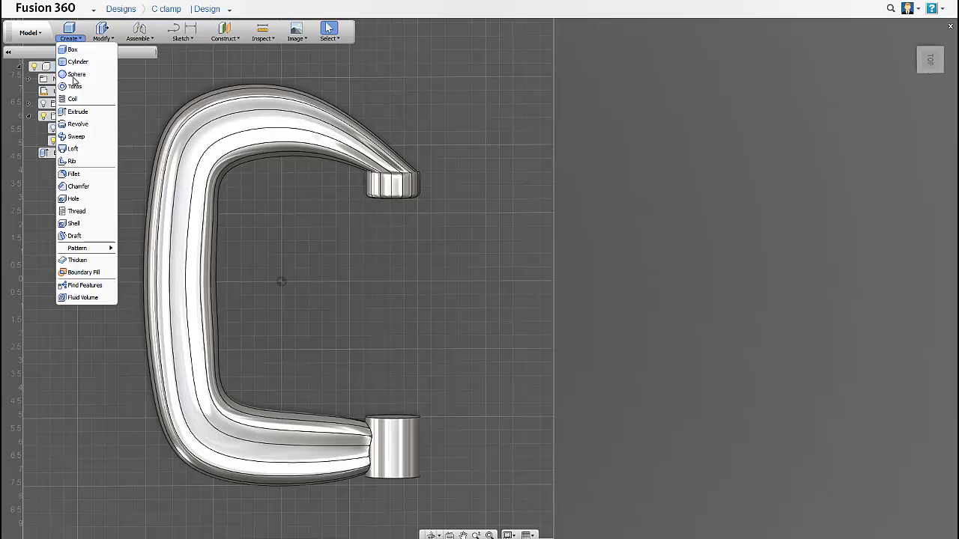
left_click(74, 173)
scroll(373, 444, "up", 1)
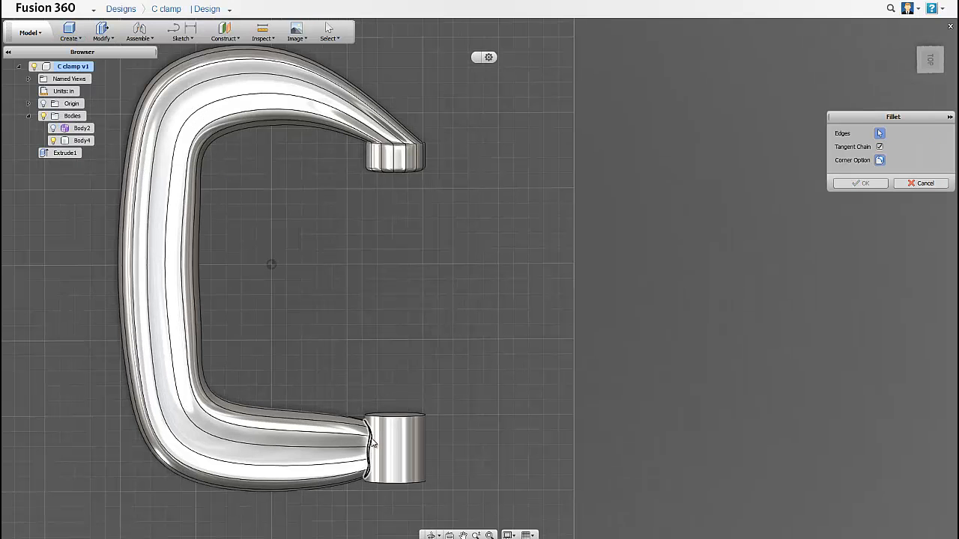
scroll(372, 443, "up", 3)
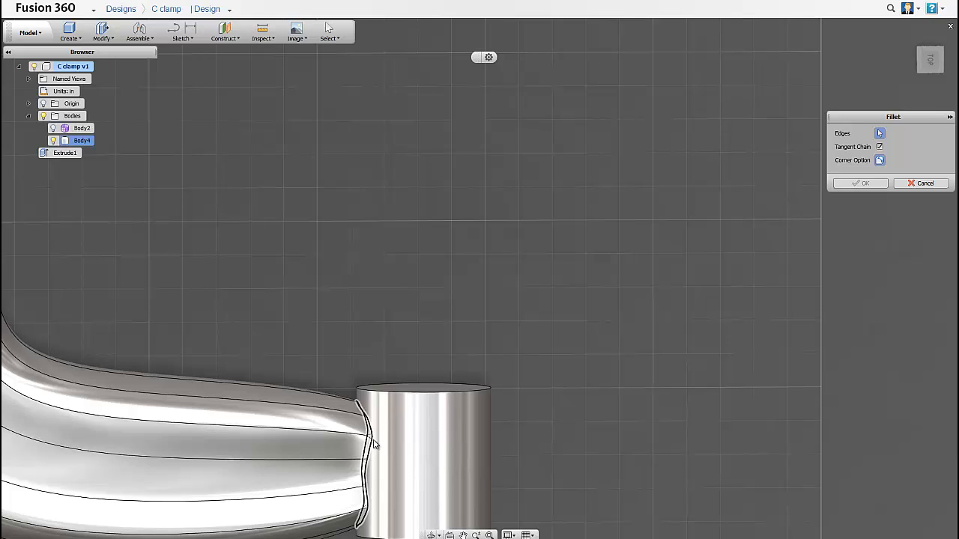
left_click(375, 445)
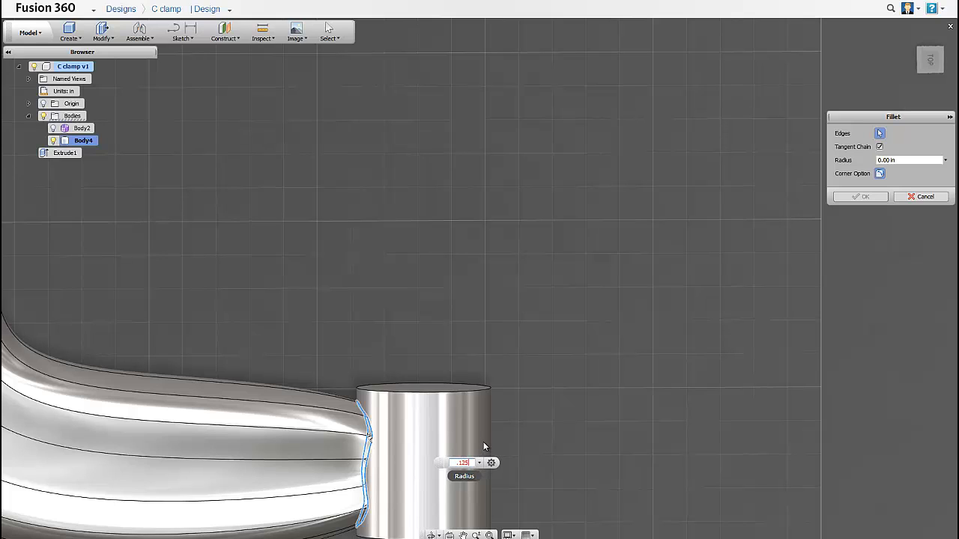
key("Return")
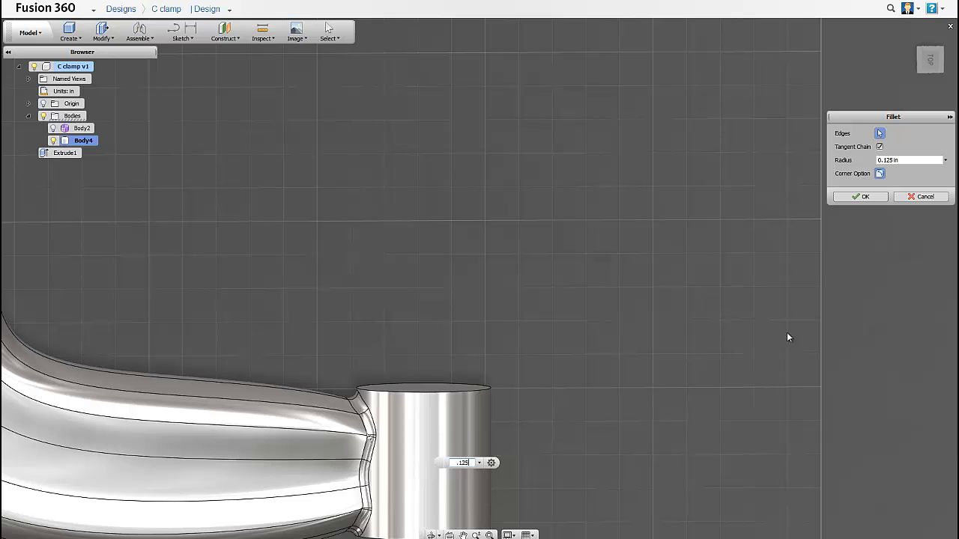
left_click(860, 197)
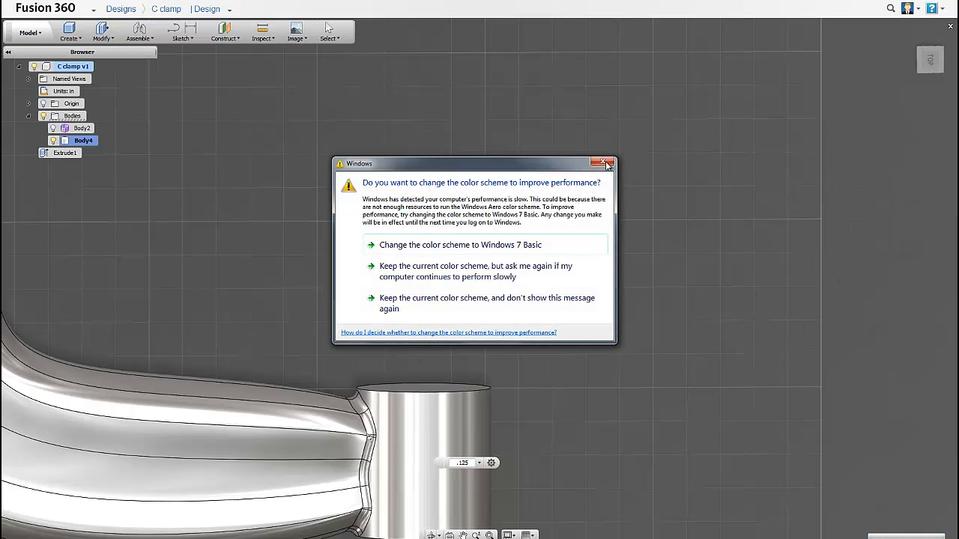
left_click(605, 163)
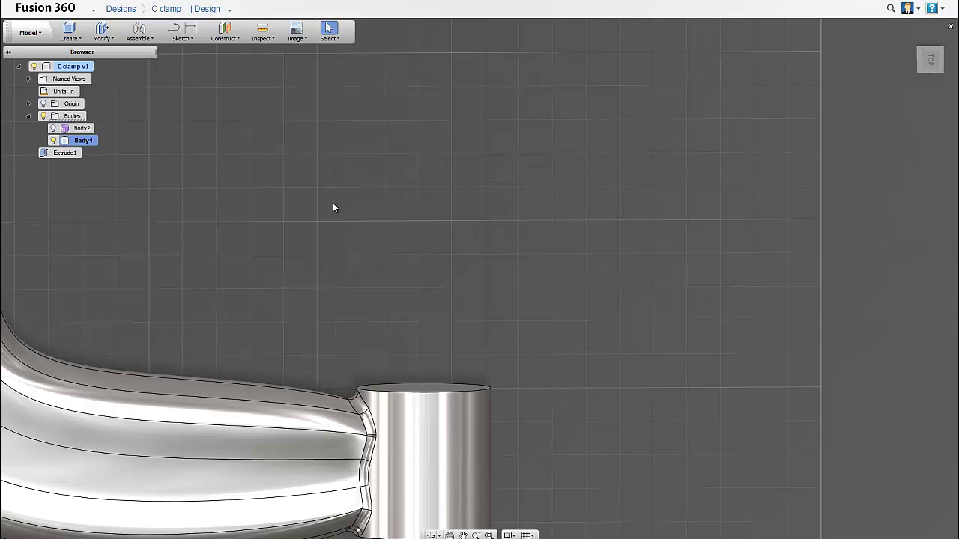
Fillet the top circular edge of the lower boss with a radius of 0.125 in
left_click(110, 41)
left_click(71, 36)
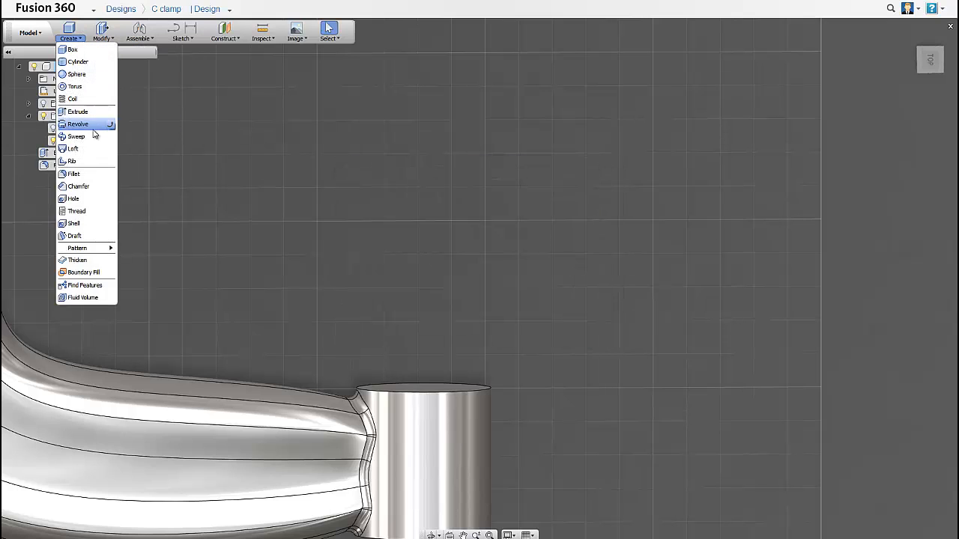
left_click(78, 174)
left_click(377, 393)
left_click(377, 393)
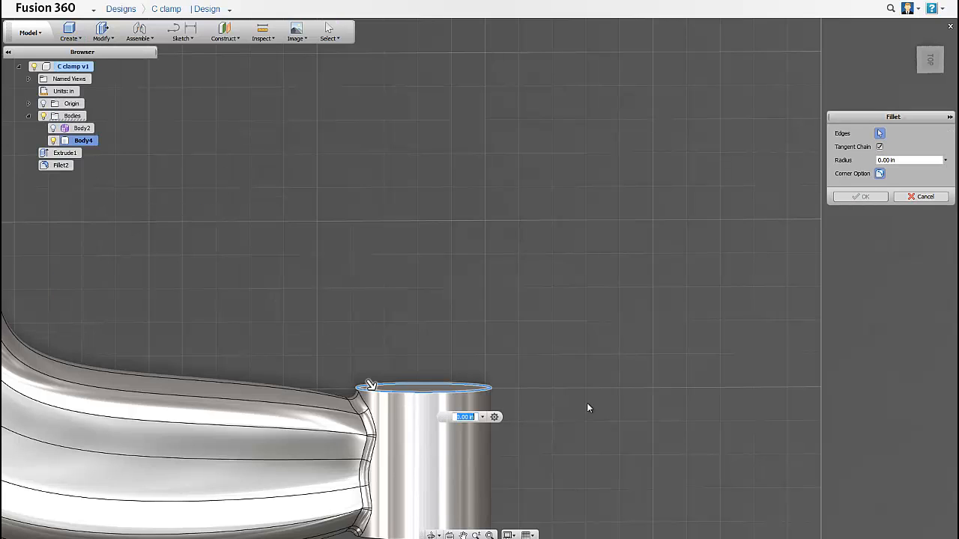
type(".125")
left_click(836, 198)
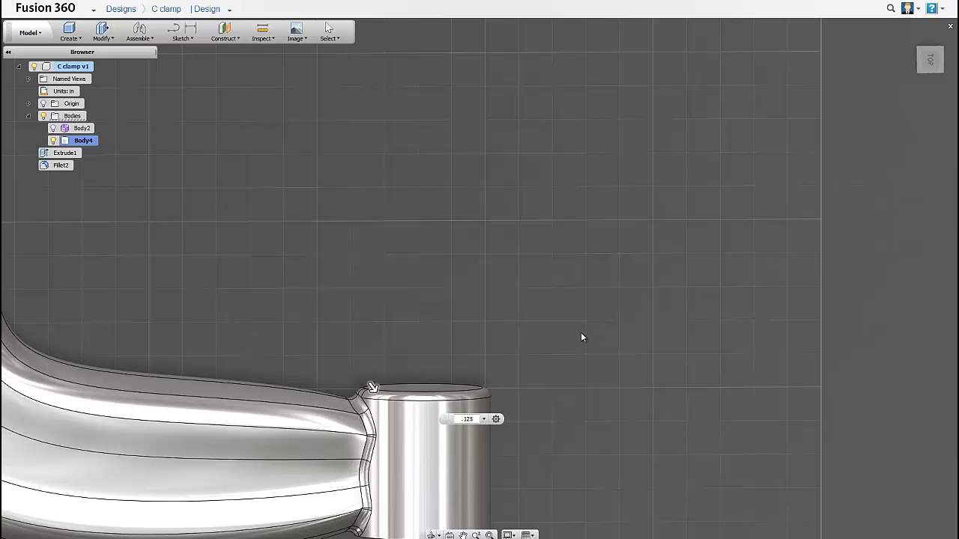
Fillet the bottom circular edge of the lower boss with a radius of 0.125 in
middle_click_drag(524, 368, 505, 265)
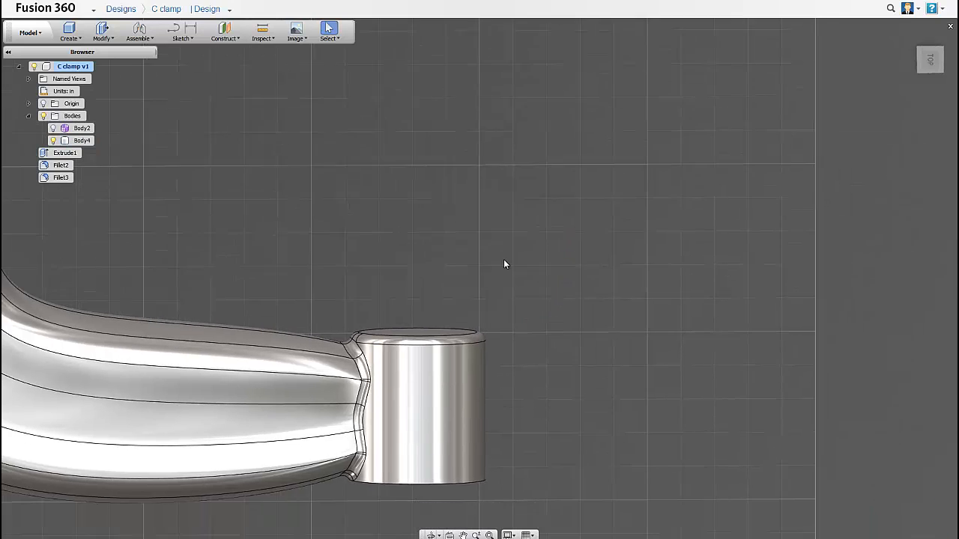
right_click(489, 450)
left_click(494, 418)
left_click(418, 433)
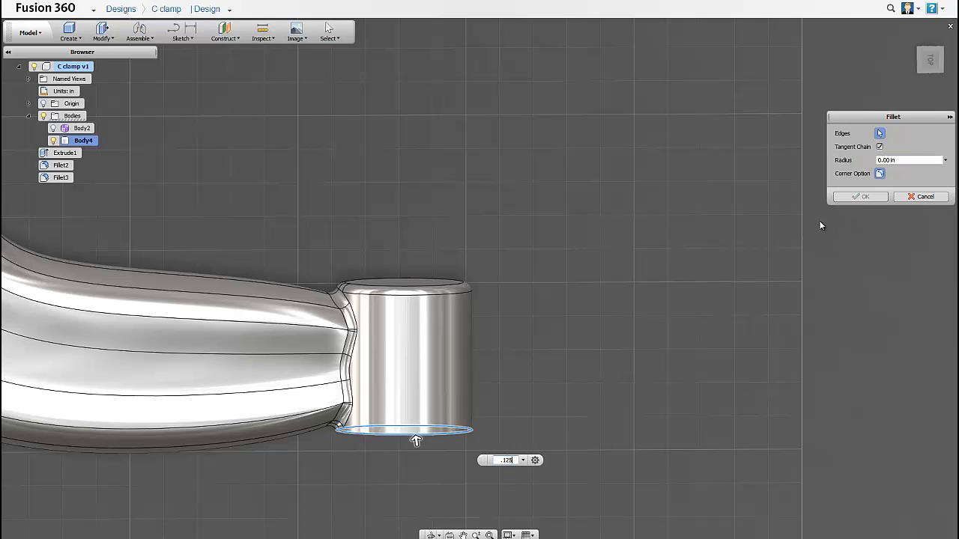
key("Return")
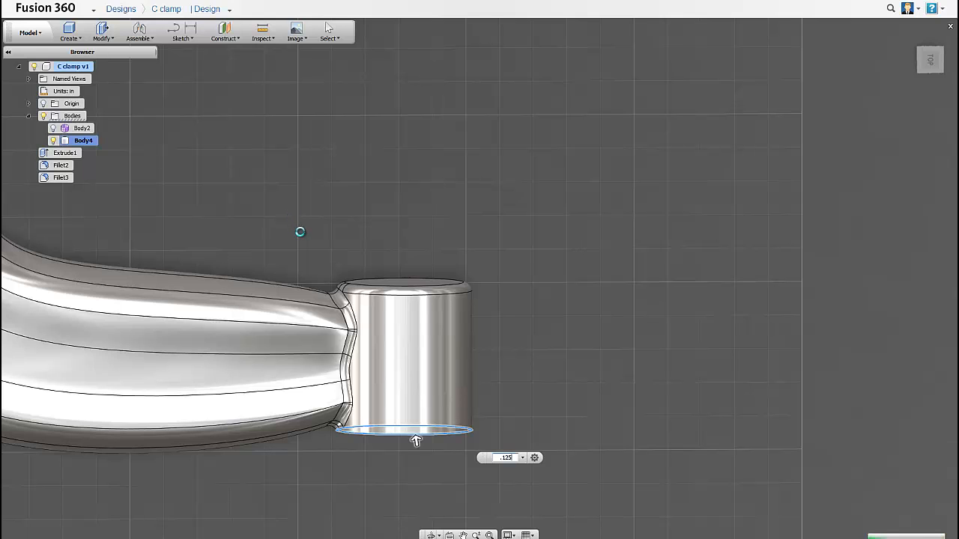
Compare the whole clamp frame with the C-clamp reference photo in Windows Photo Viewer, then return to Fusion 360
scroll(362, 240, "down", 2)
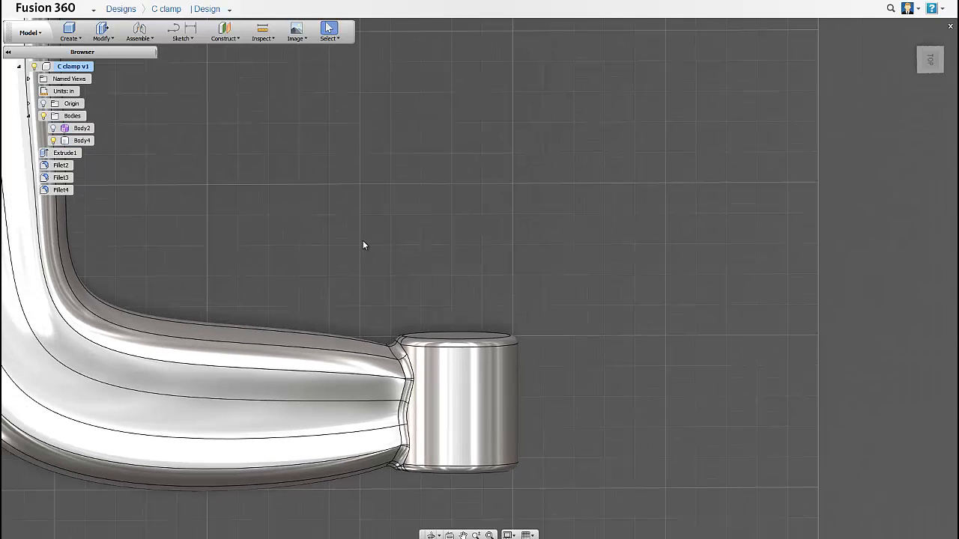
scroll(361, 263, "down", 3)
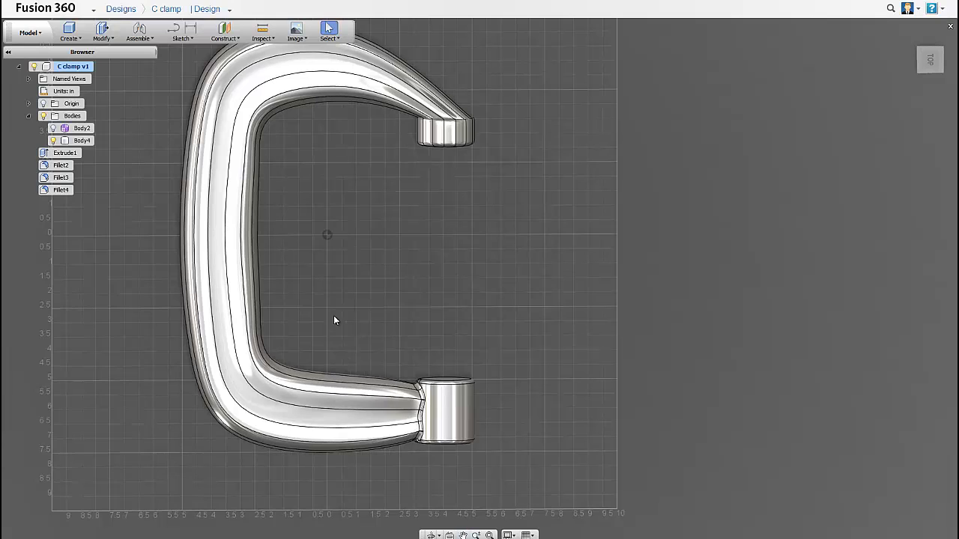
middle_click_drag(420, 307, 217, 219, "shift")
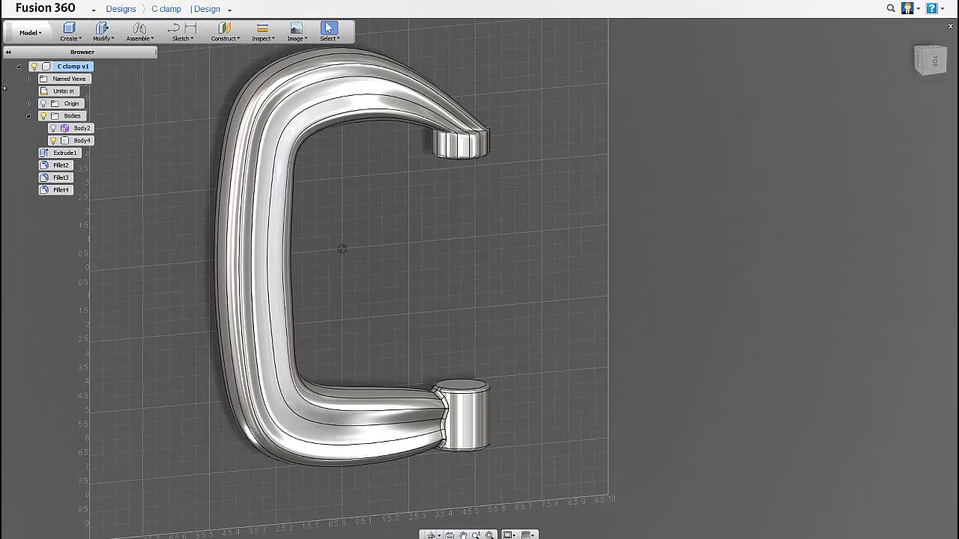
key("alt+Tab")
left_click_drag(589, 60, 632, 63)
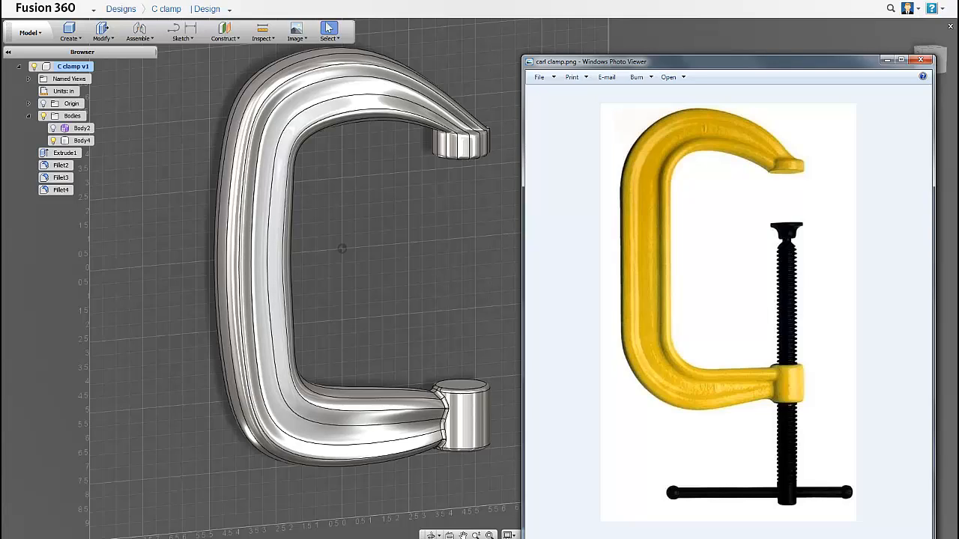
key("alt+Tab")
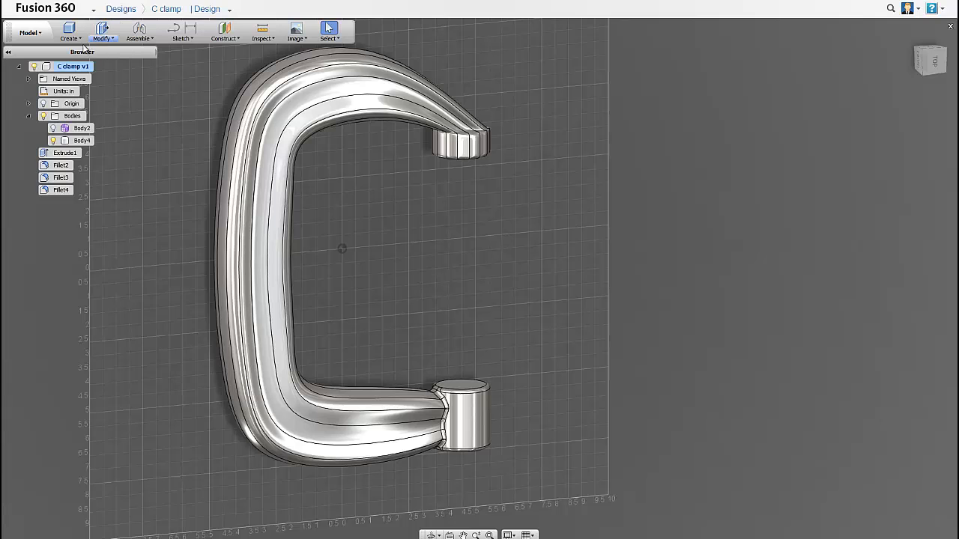
Sketch a center-diameter circle on the lower boss's top face, centred on that face
left_click(174, 28)
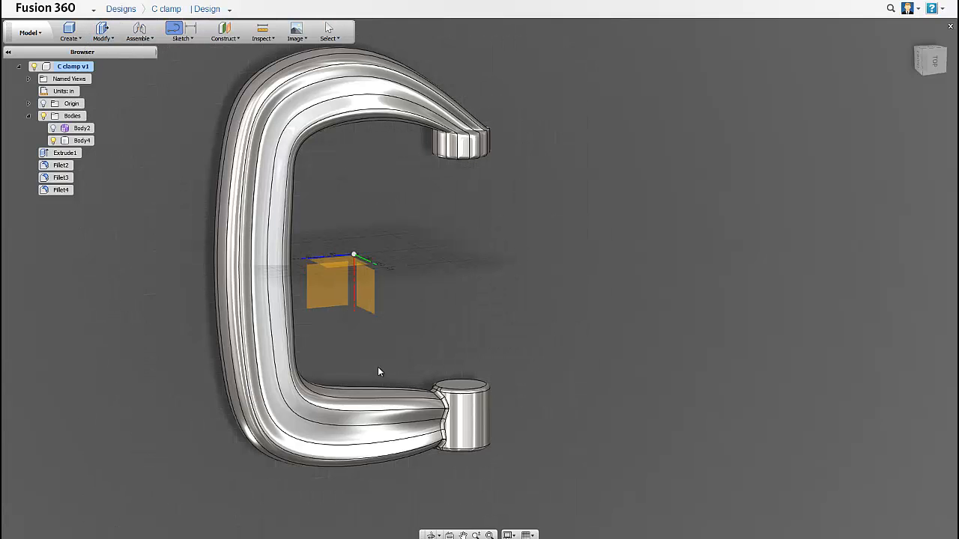
left_click(463, 388)
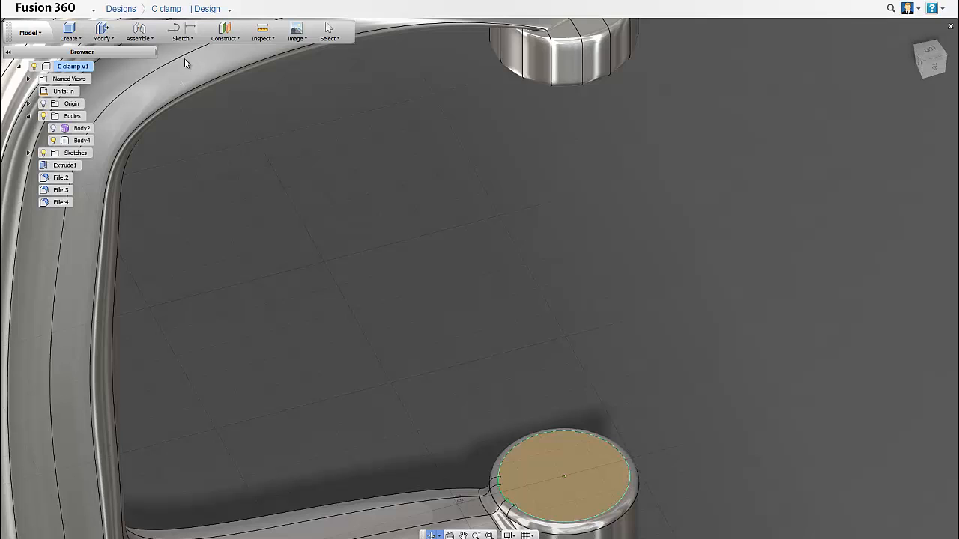
left_click(183, 36)
mouse_move(188, 84)
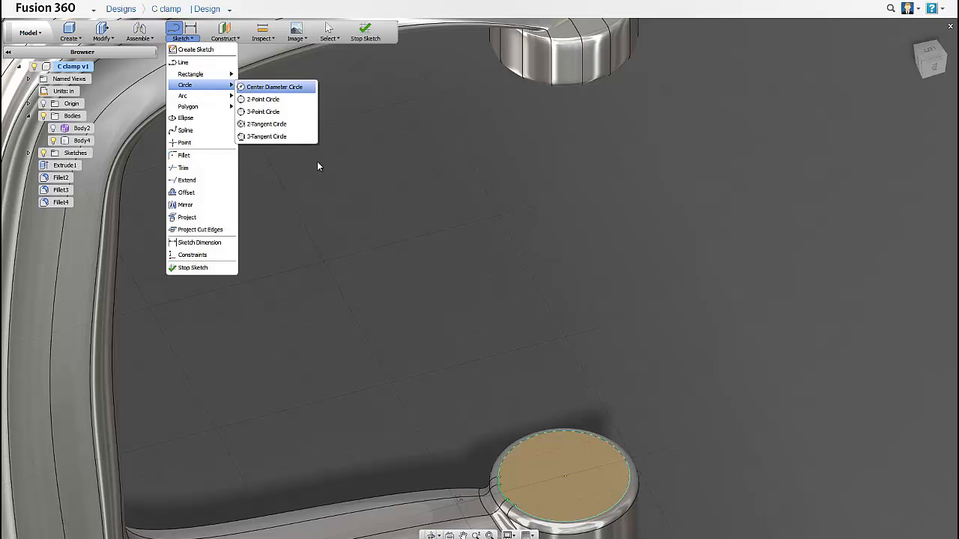
left_click(278, 85)
left_click(564, 477)
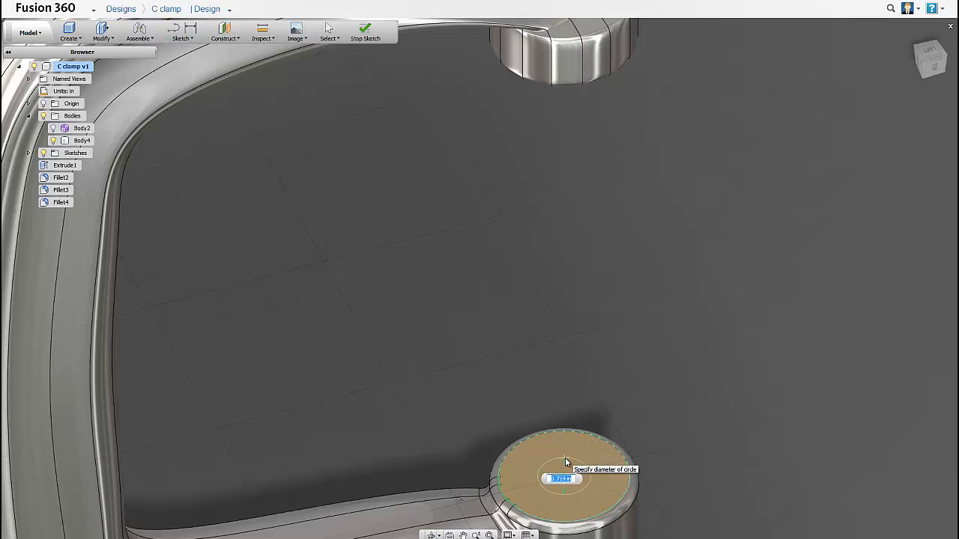
key("Return")
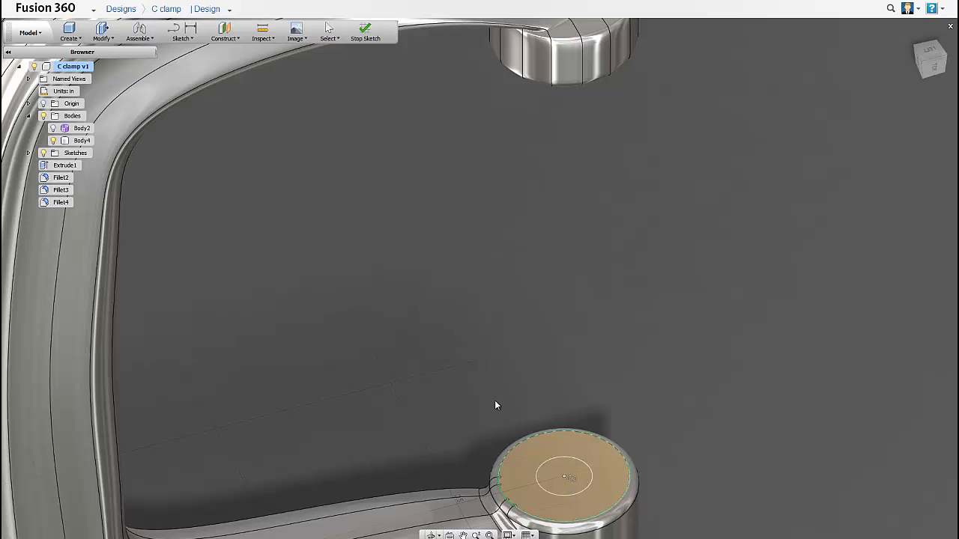
Cut the circle down through the entire lower boss with Press Pull to make a screw hole
key("q")
left_click(552, 472)
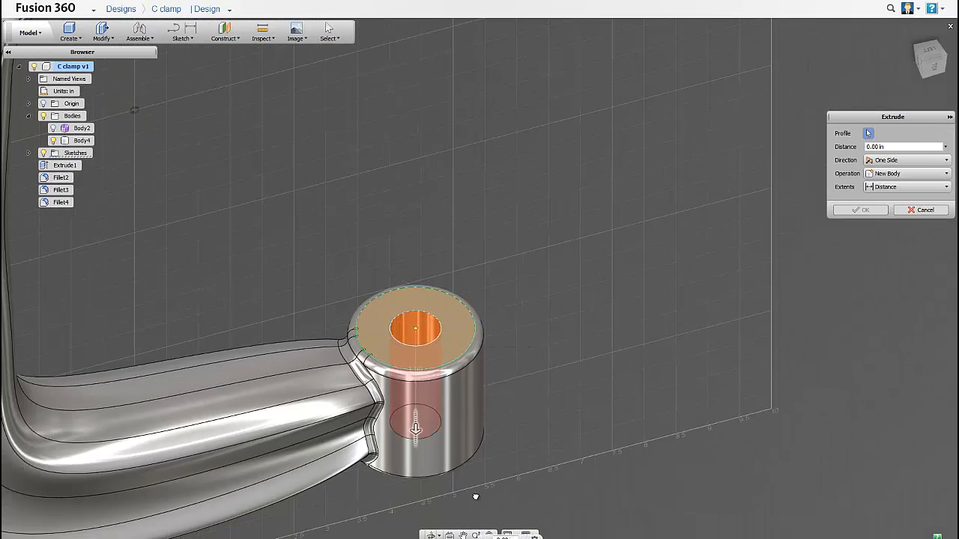
left_click_drag(475, 497, 475, 537)
left_click(862, 222)
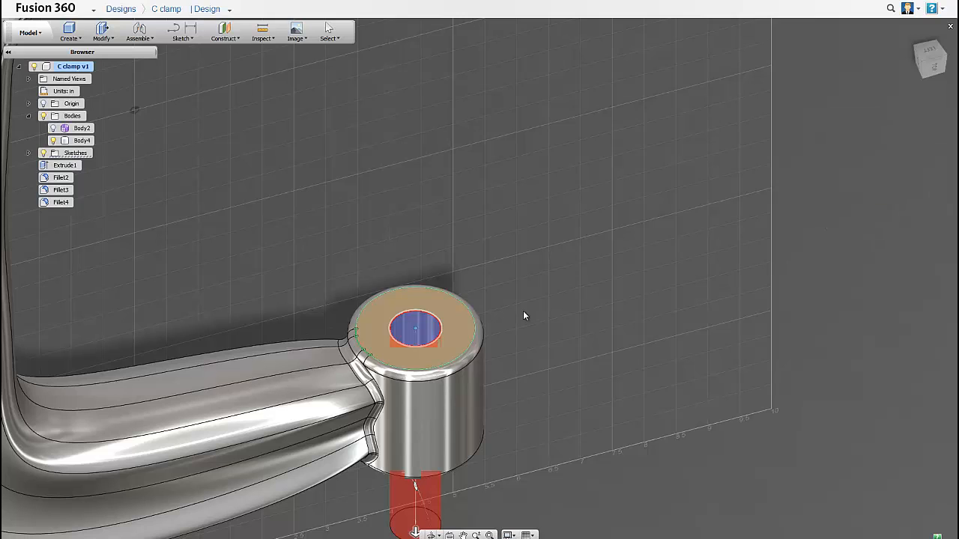
scroll(491, 303, "down", 5)
middle_click_drag(487, 306, 427, 279, "shift")
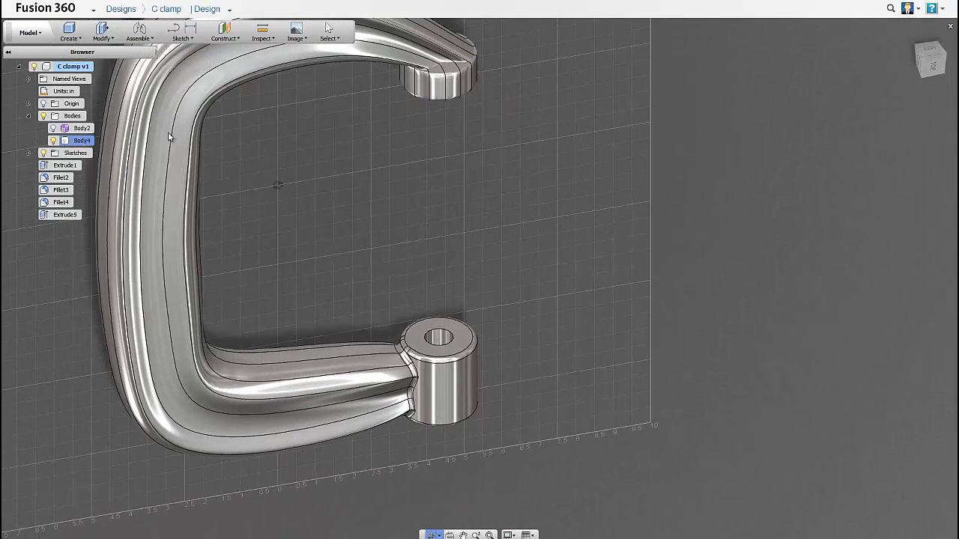
Show the hole's sketch and extrude its circle 4.20 in upward with Press Pull to form the screw rod
left_click(174, 30)
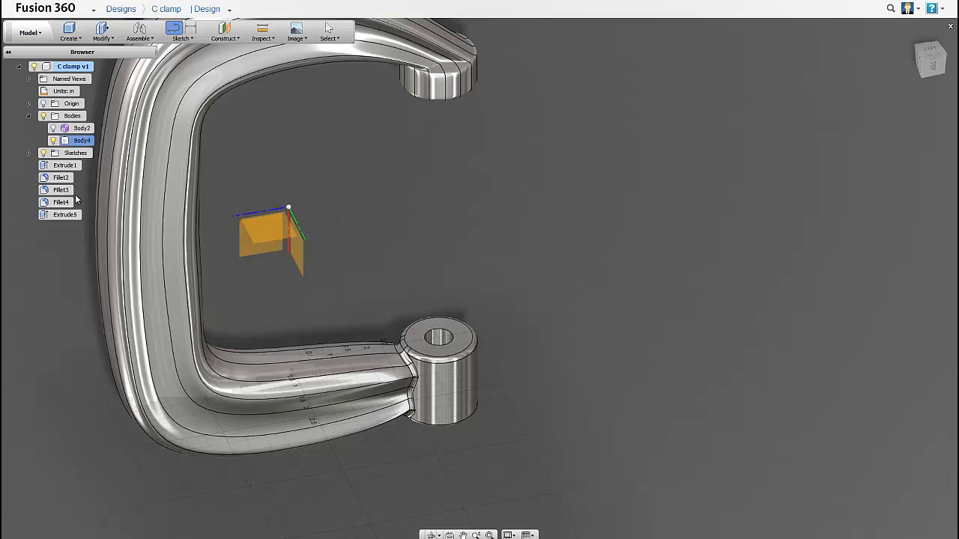
key("Escape")
left_click(29, 153)
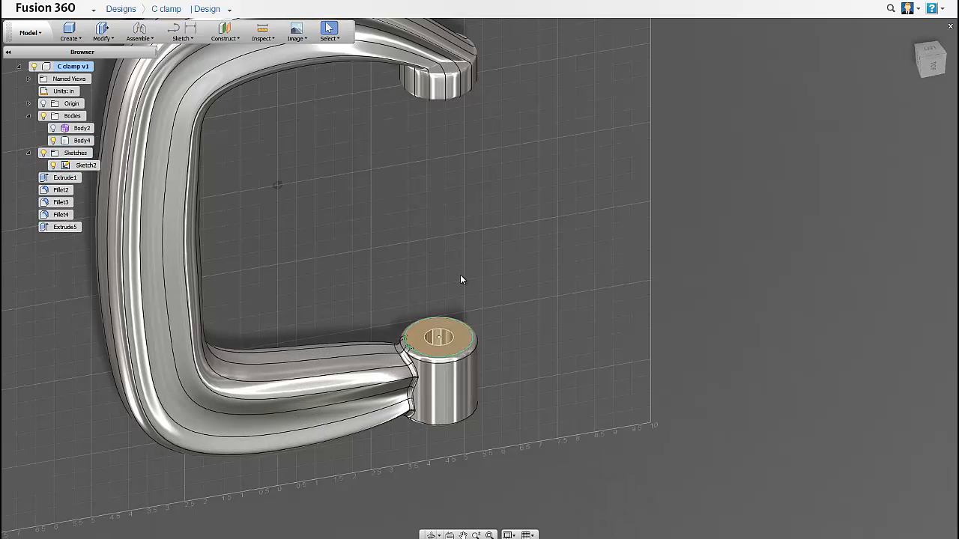
left_click(102, 32)
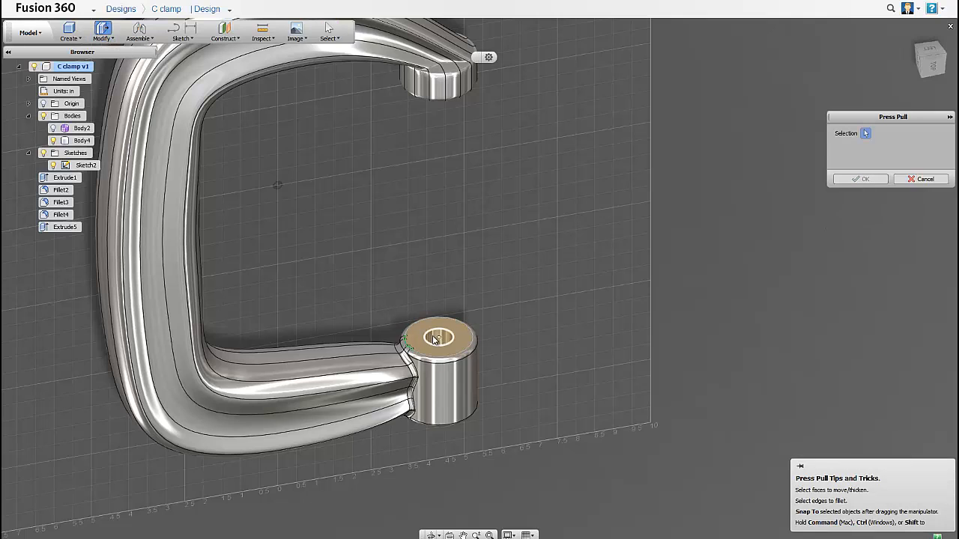
left_click(440, 335)
left_click_drag(439, 335, 439, 196)
left_click(932, 72)
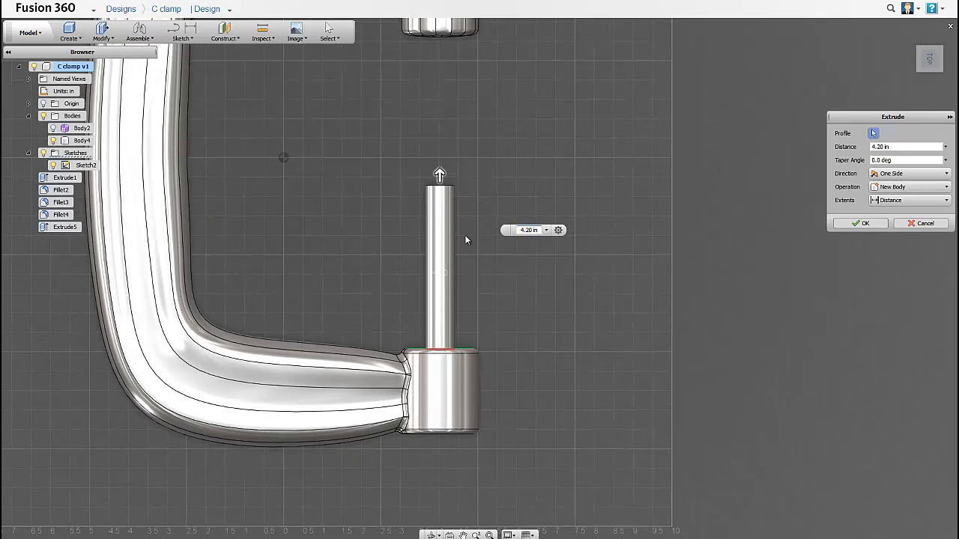
Make the rod extrusion two-sided, extend it 8.20 in down through the lower boss, and create it as a new component
left_click(936, 173)
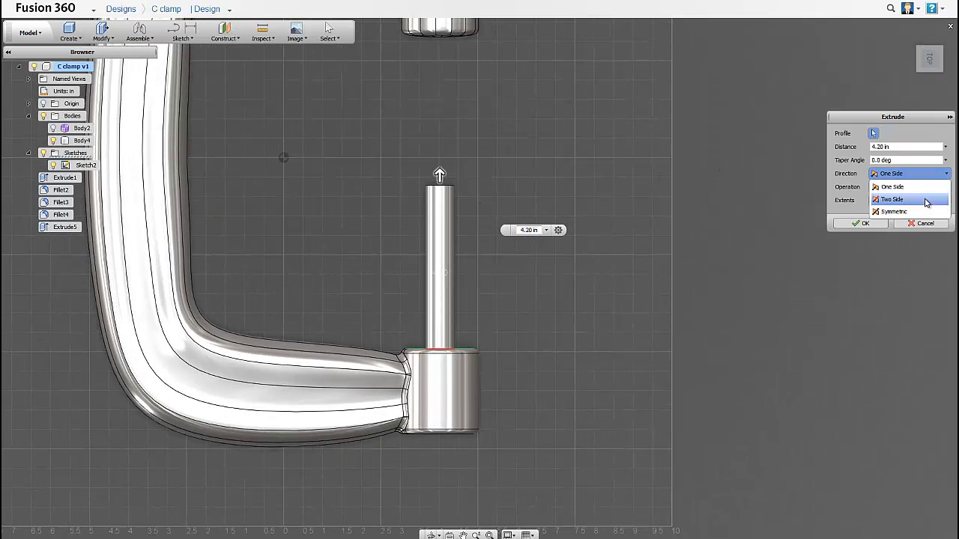
left_click(922, 187)
left_click_drag(440, 361, 458, 425)
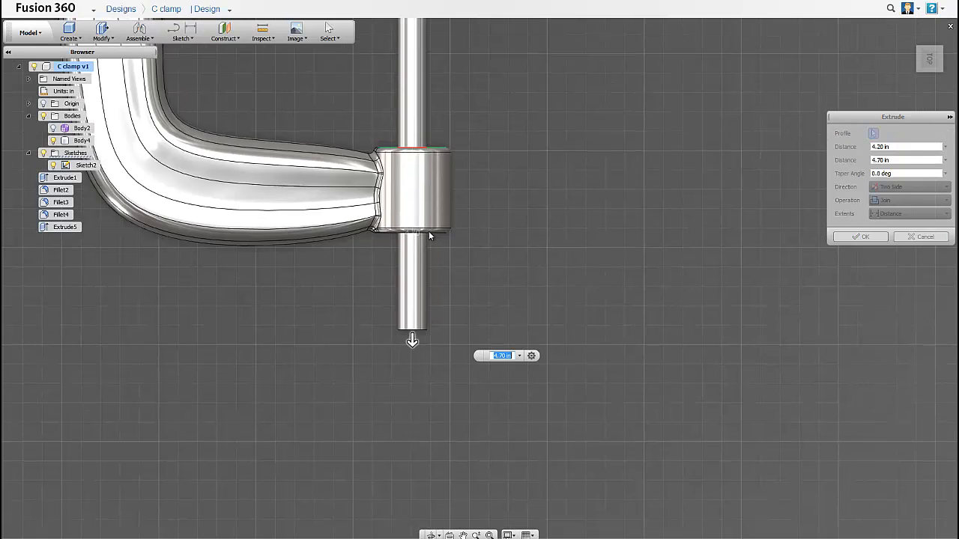
scroll(426, 294, "down", 3)
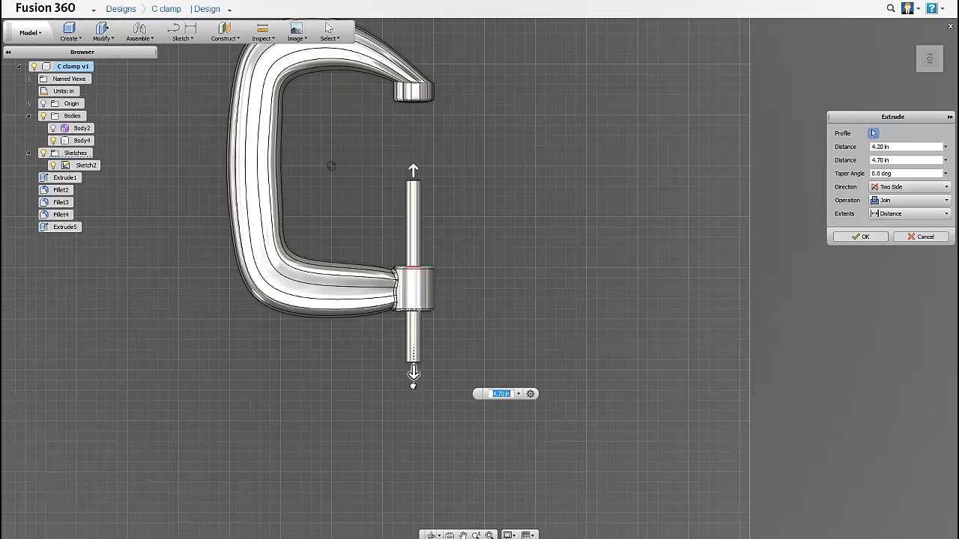
left_click_drag(413, 384, 412, 452)
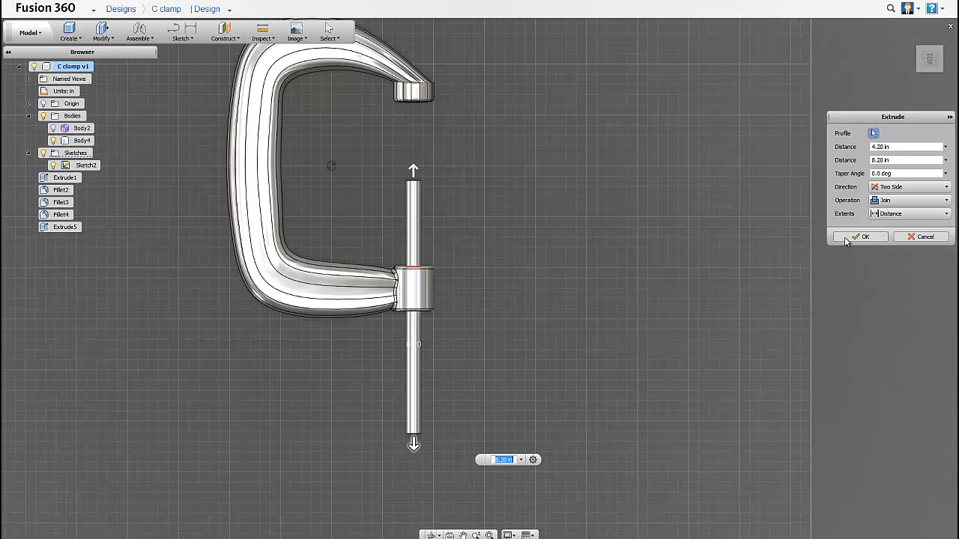
left_click(902, 201)
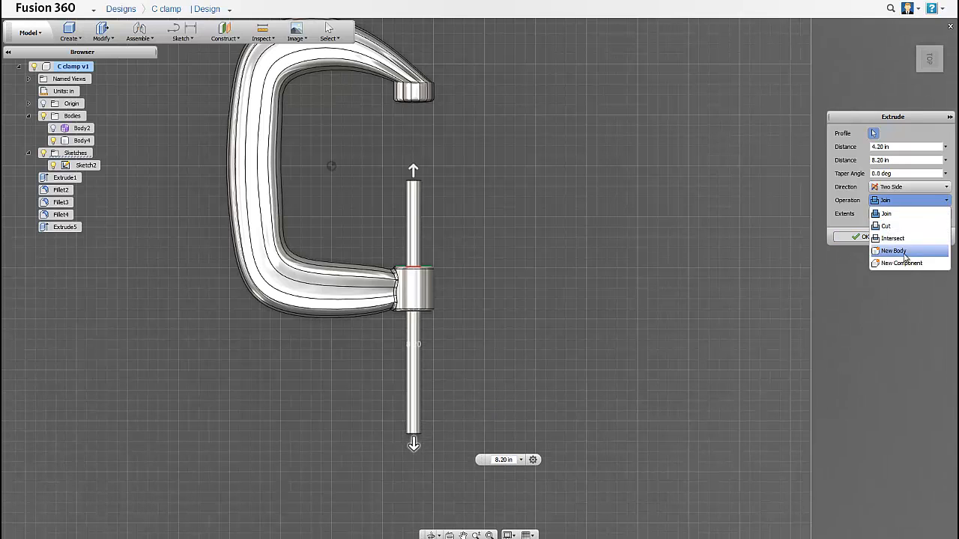
left_click(906, 264)
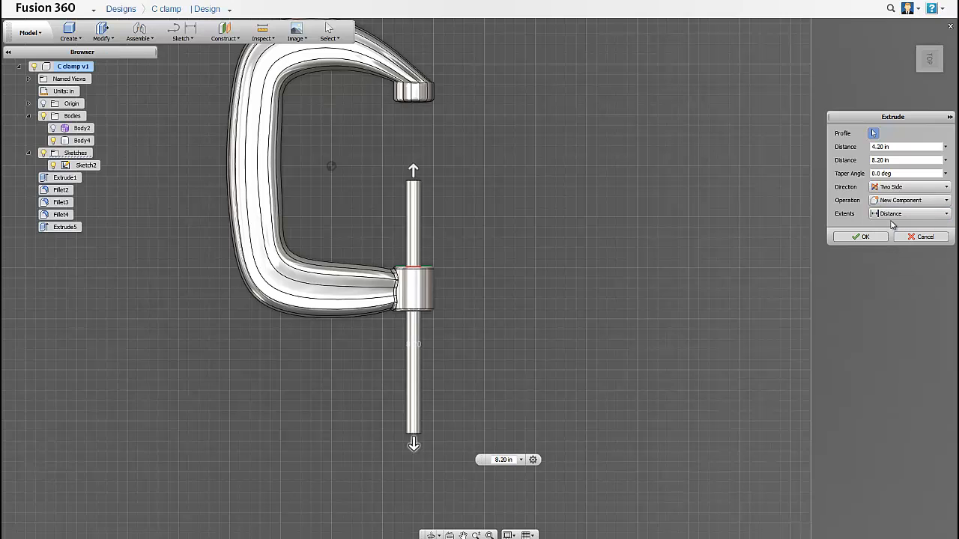
left_click(871, 238)
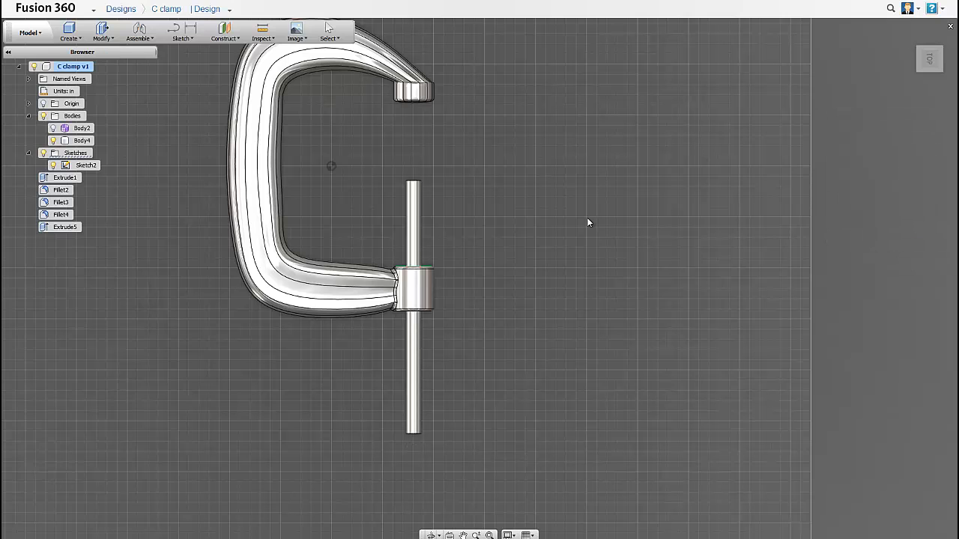
Fillet the bottom edge of the rod with a radius of .125 in
middle_click_drag(521, 212, 297, 201, "shift")
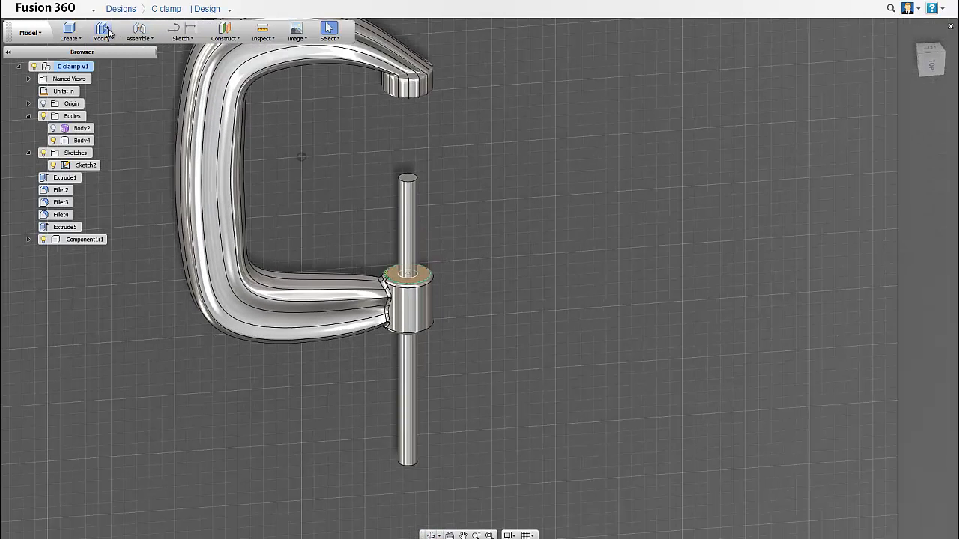
left_click(70, 35)
left_click(89, 169)
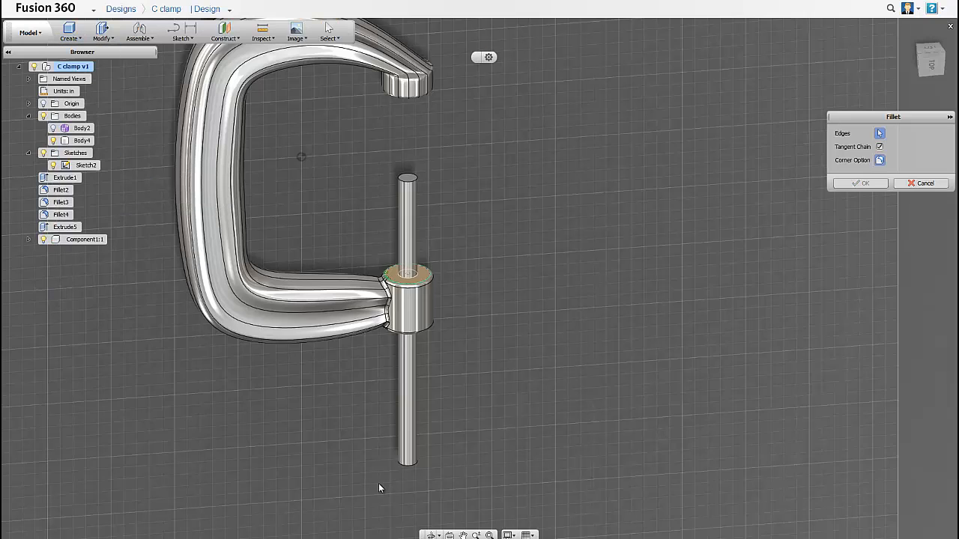
left_click(406, 465)
type(".125")
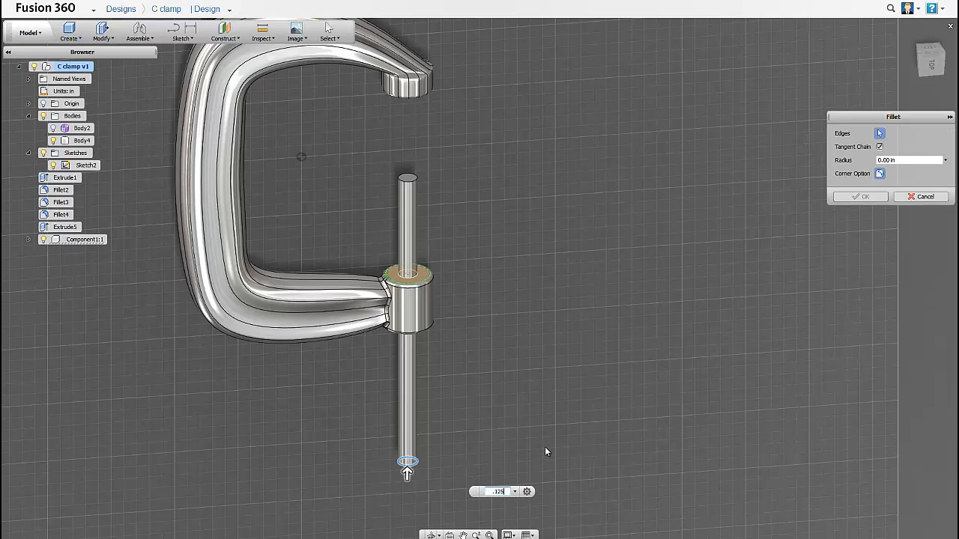
key("Return")
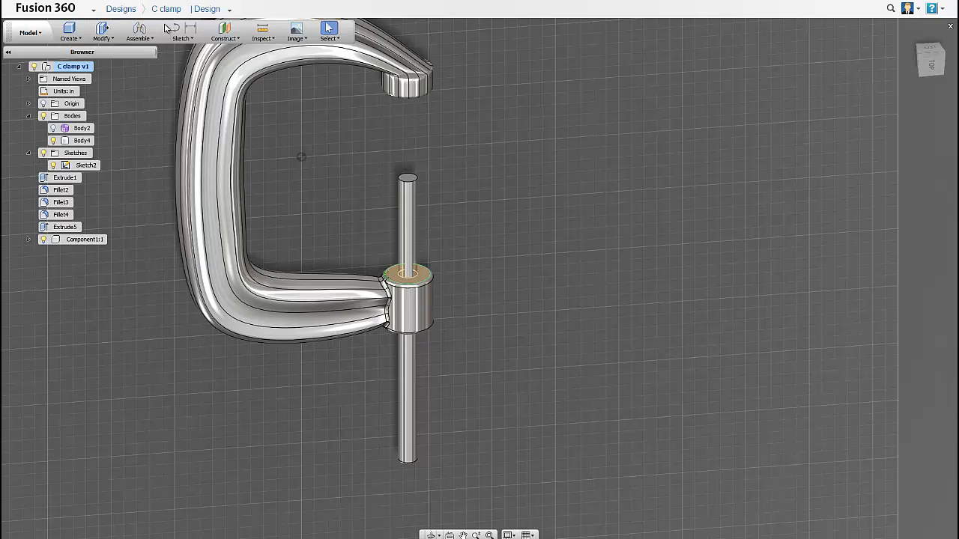
Sketch a center-diameter circle of .3 in on the front plane, centred across the rod's width near its lower end
left_click(168, 28)
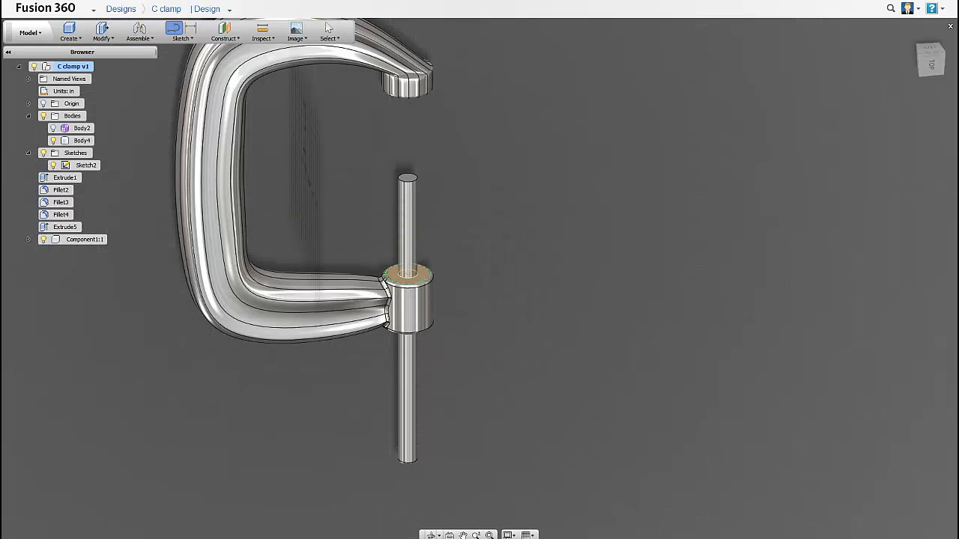
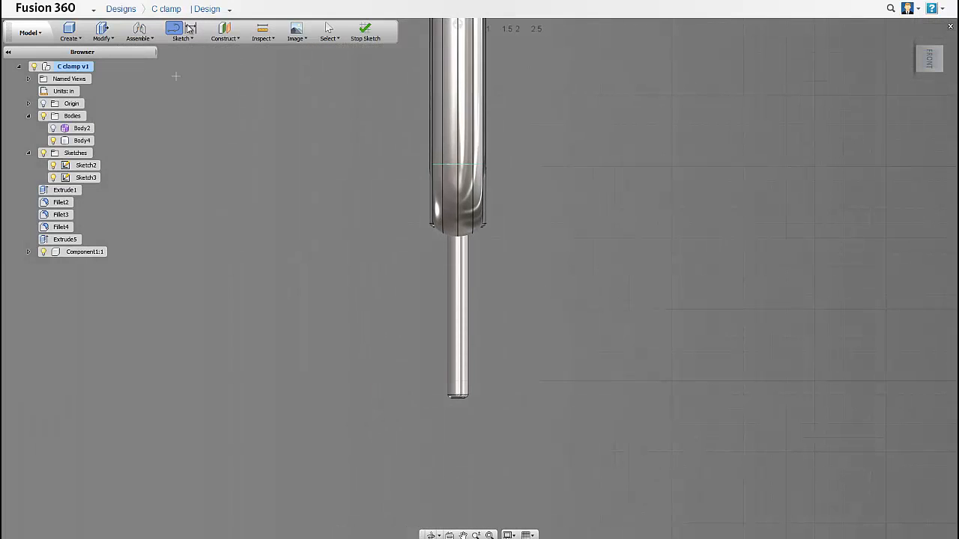
left_click(184, 35)
mouse_move(199, 87)
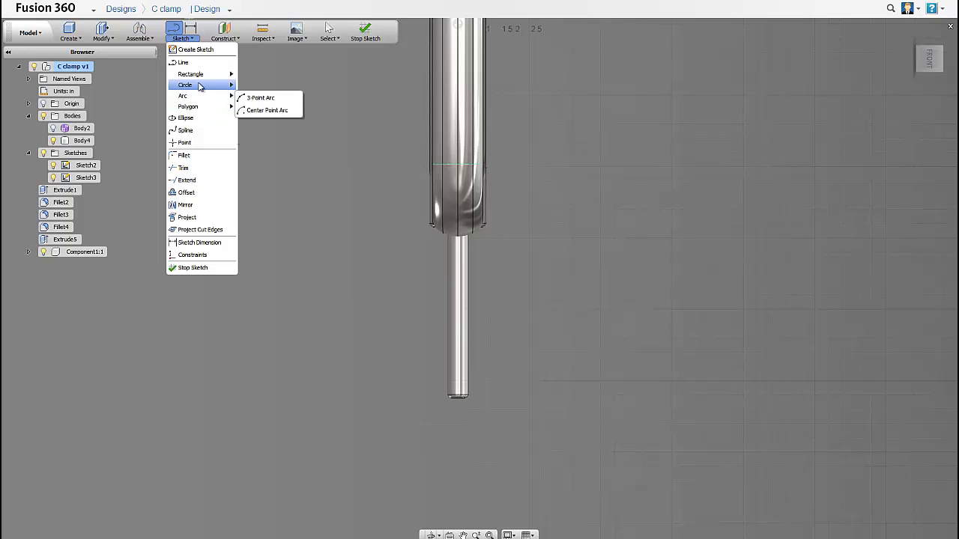
left_click(273, 88)
scroll(460, 383, "up", 2)
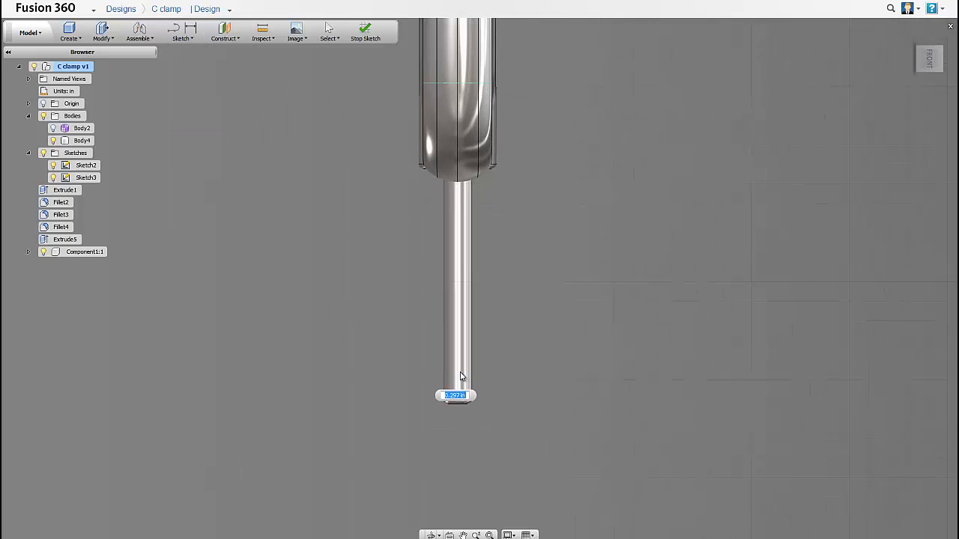
left_click(460, 376)
type(".25")
key("Tab")
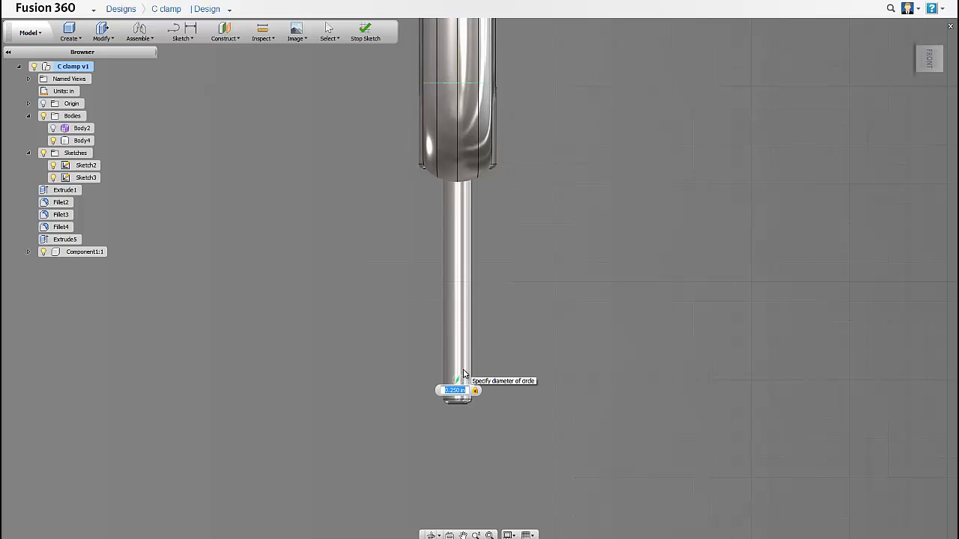
type(".3")
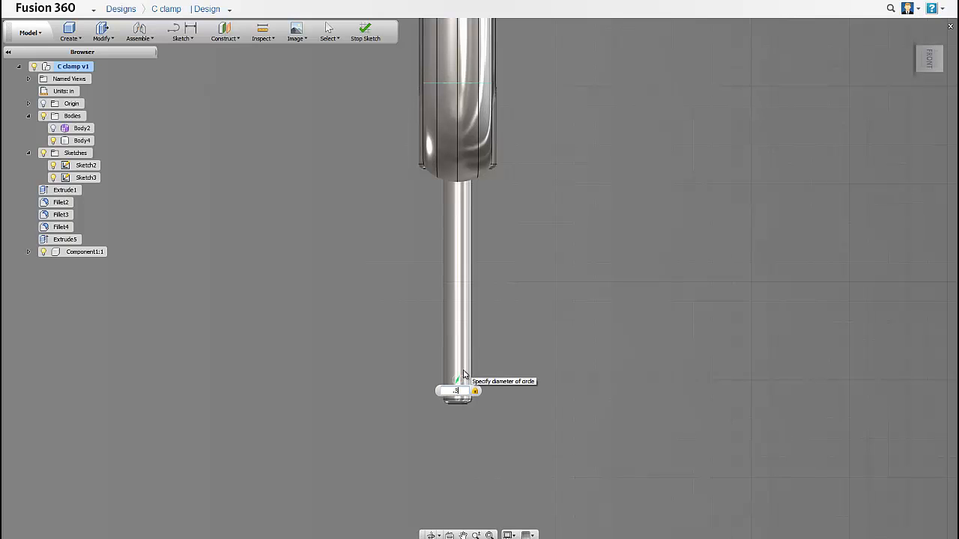
key("Tab")
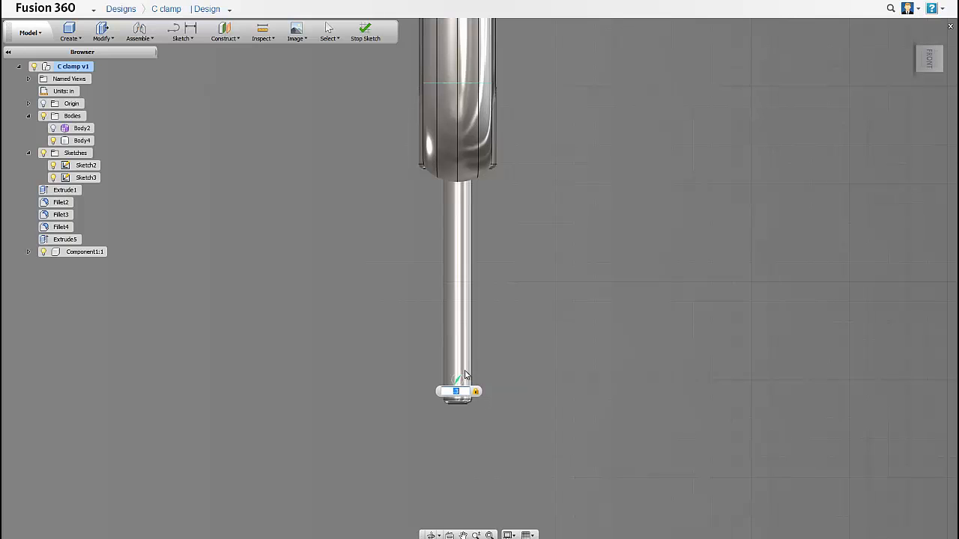
key("Return")
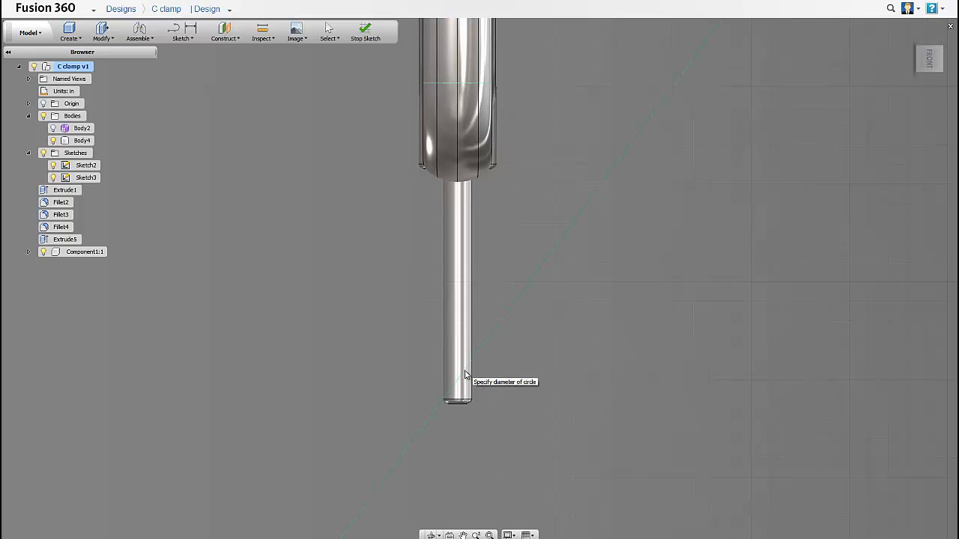
key("Return")
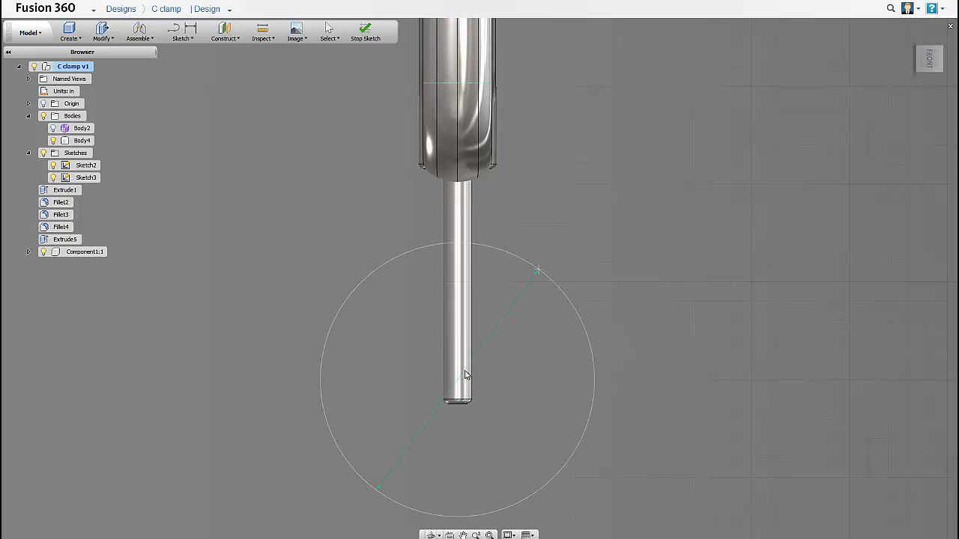
key("Escape")
left_click(111, 33)
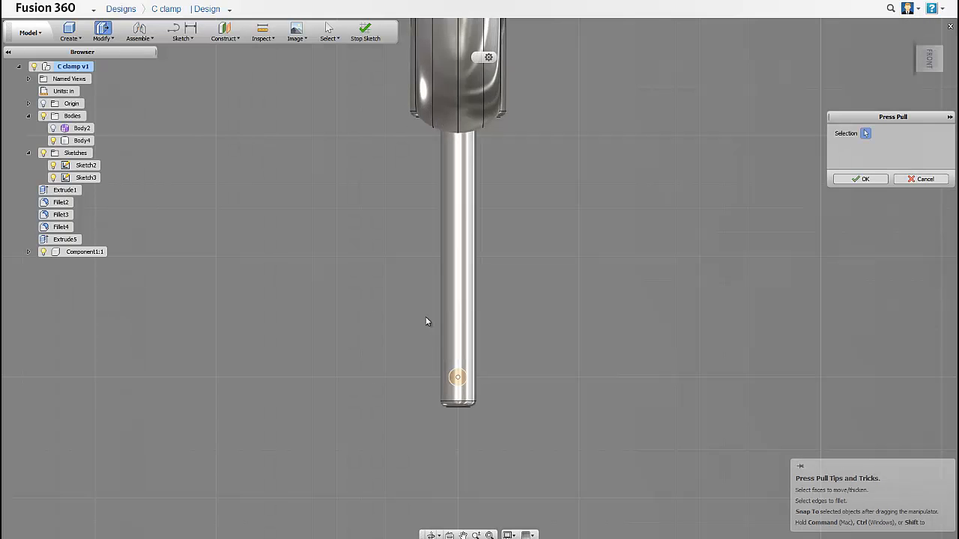
left_click(454, 379)
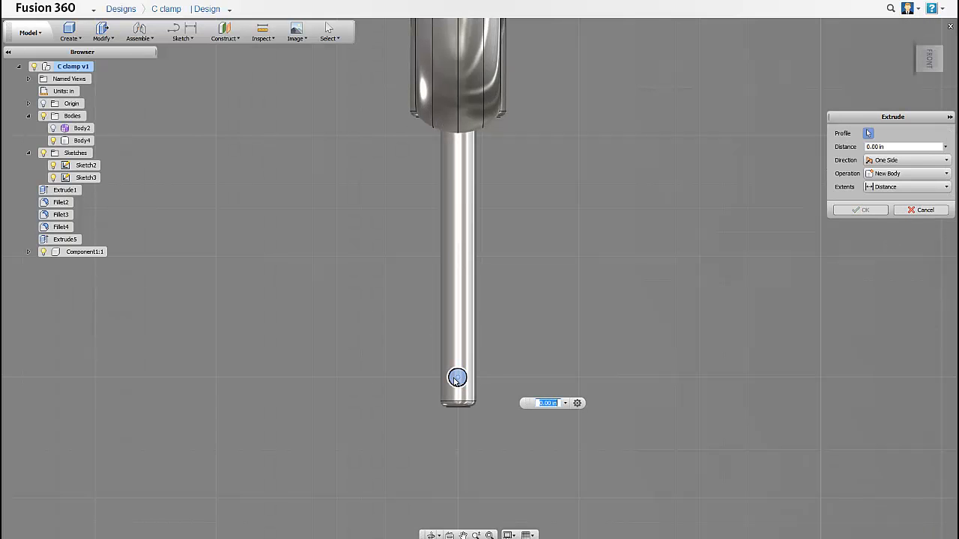
middle_click_drag(455, 379, 293, 417, "shift")
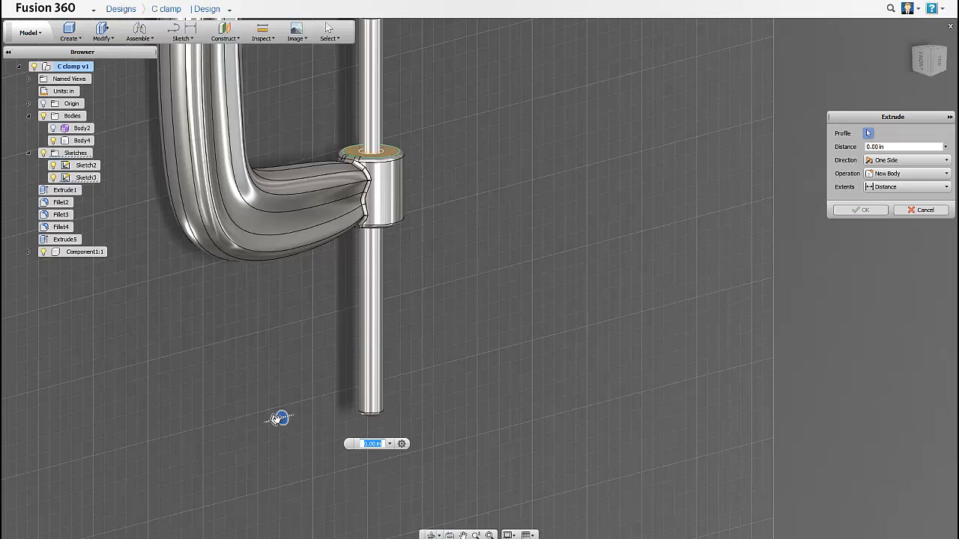
left_click_drag(279, 419, 449, 373)
left_click(906, 187)
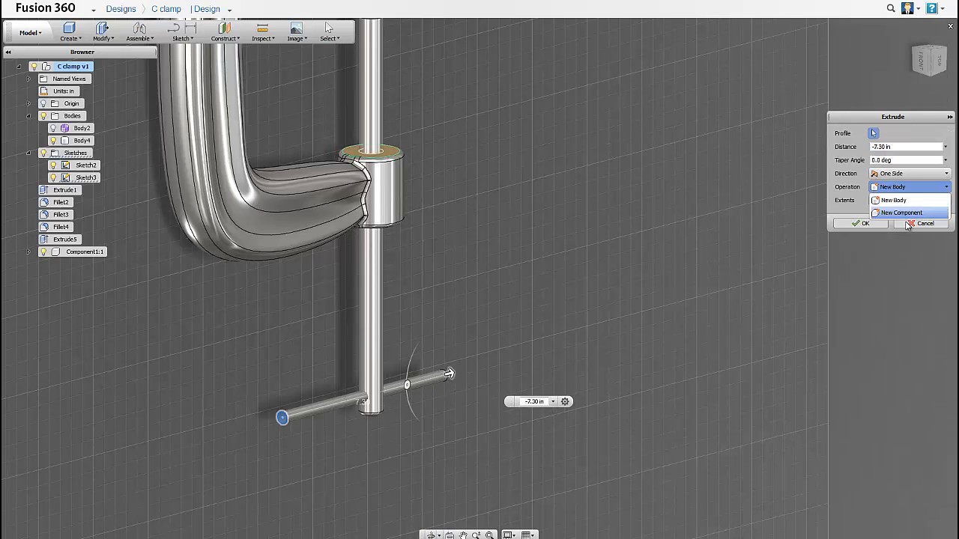
left_click(885, 175)
left_click(849, 184)
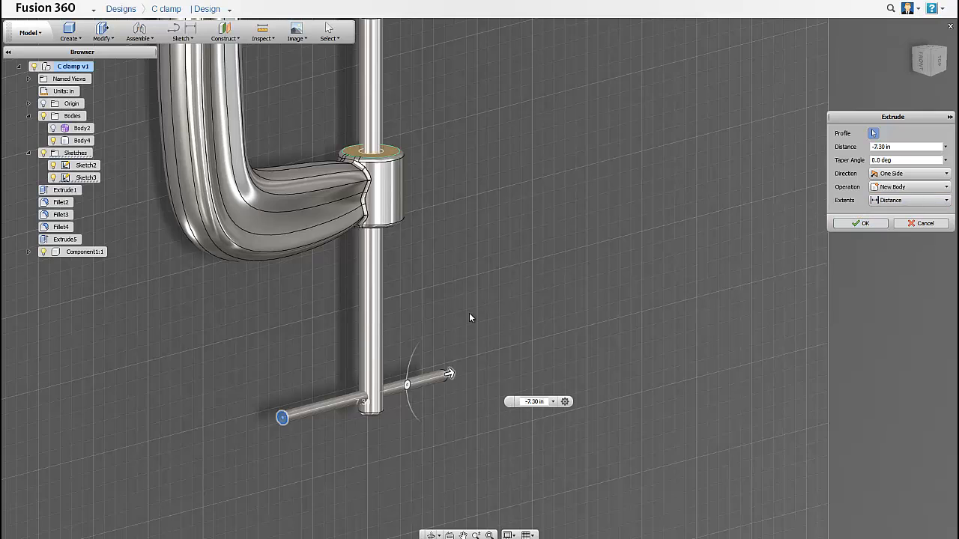
key("Escape")
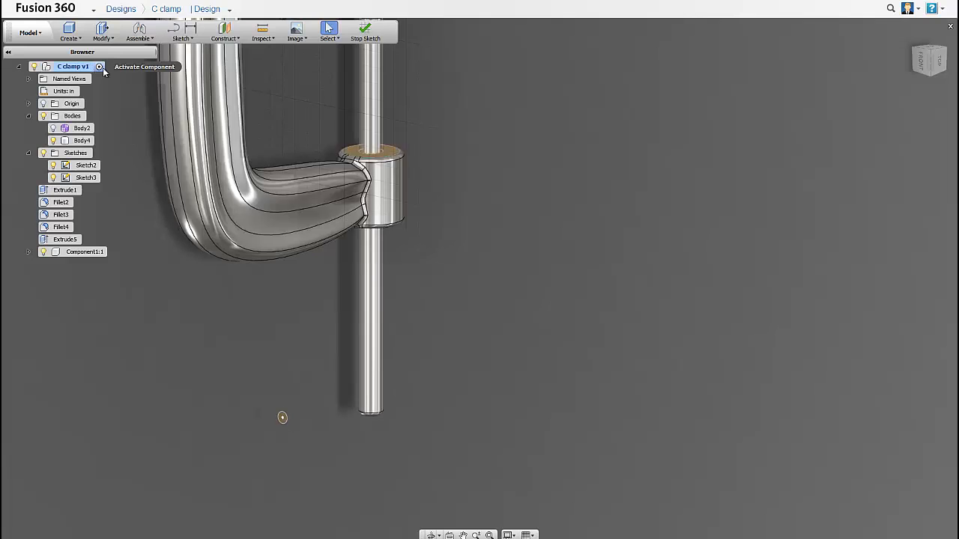
Activate the rod component and cut the sketched circle completely through the rod's lower end with Press Pull
left_click(116, 253)
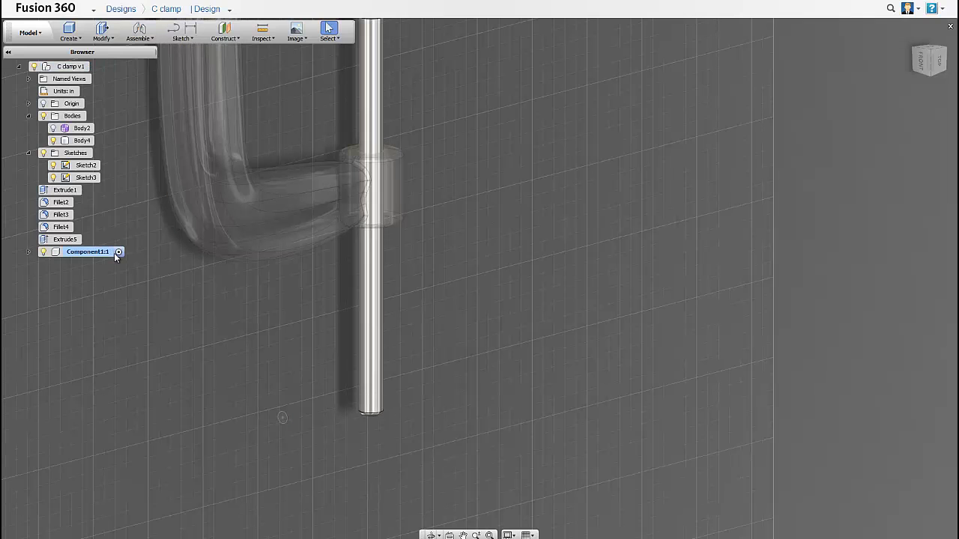
key("q")
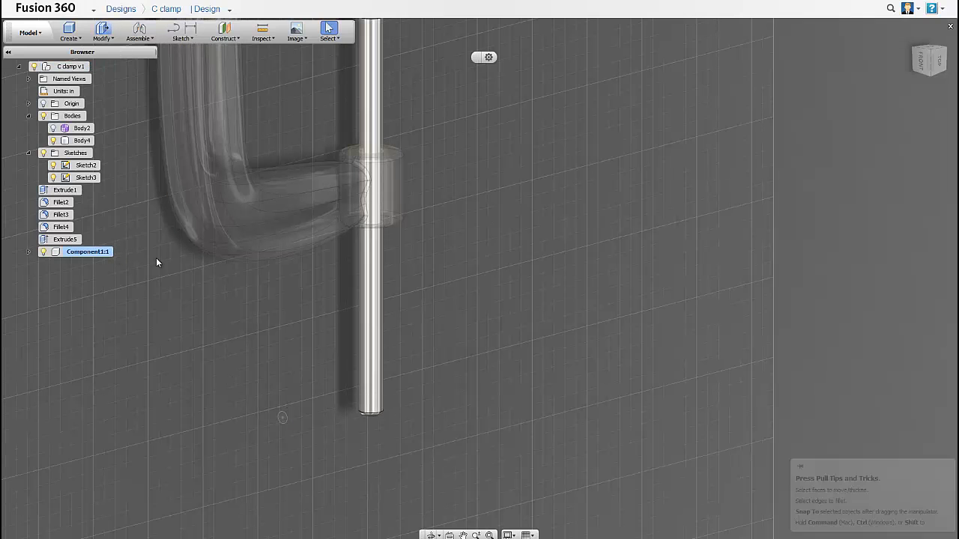
scroll(283, 419, "up", 3)
scroll(283, 418, "up", 2)
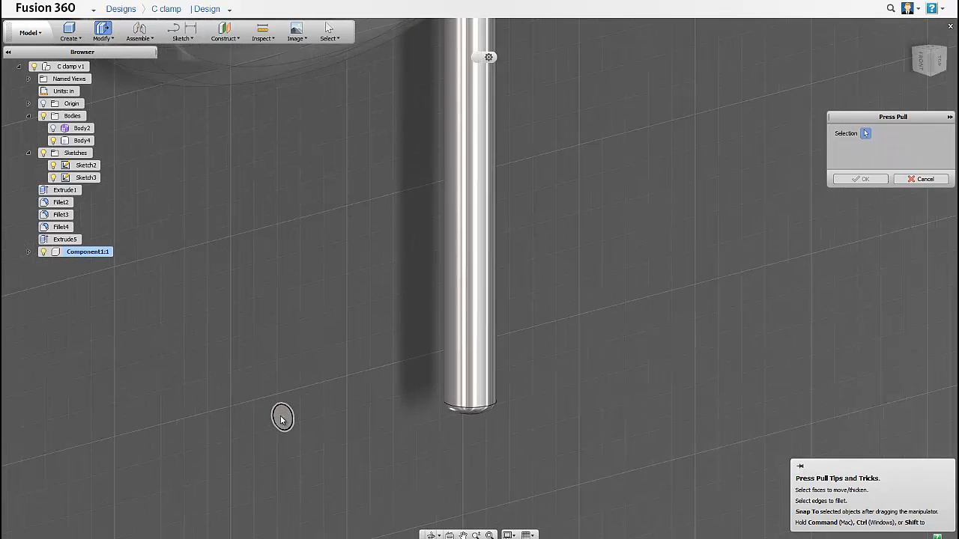
left_click(282, 417)
type("2")
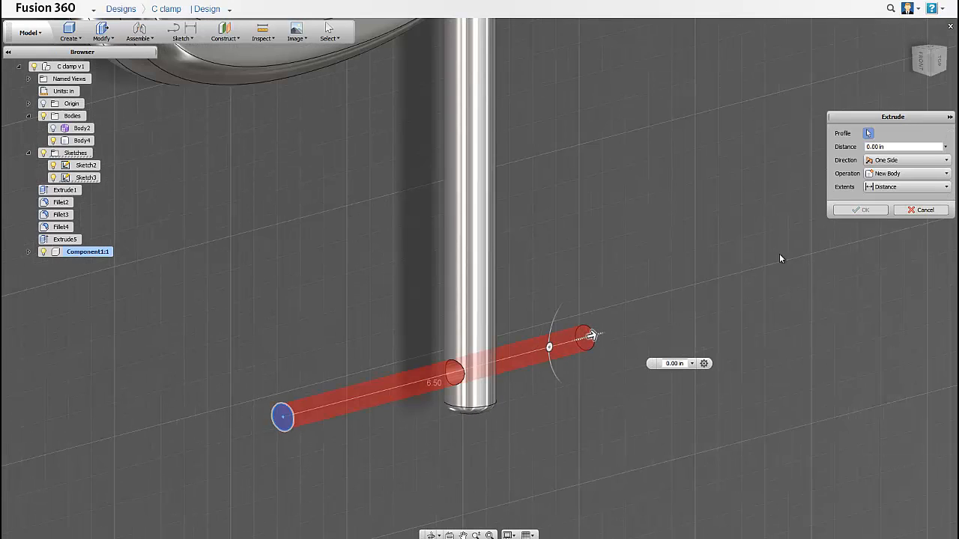
left_click(863, 223)
scroll(353, 327, "down", 1)
scroll(355, 327, "down", 2)
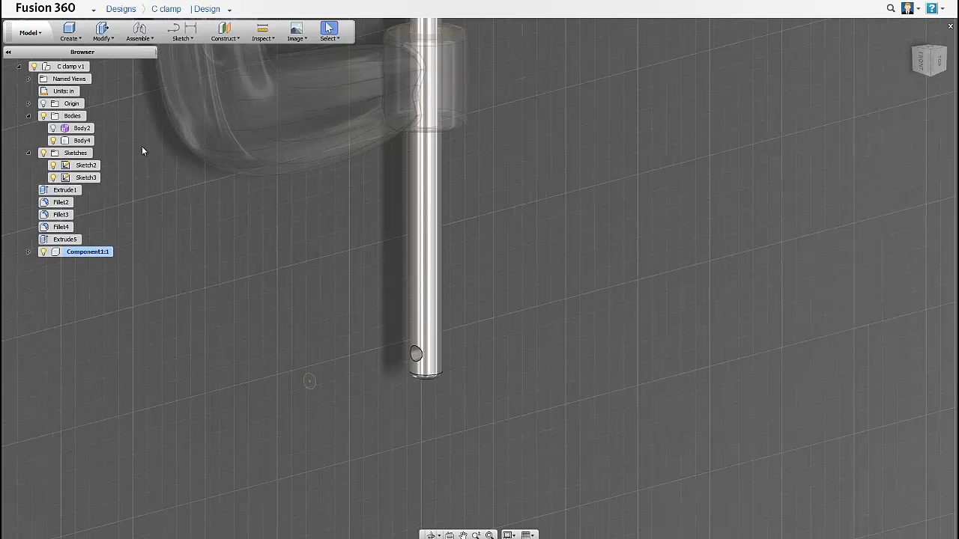
Extrude the .3 in sketch circle -10 in through the rod's cross hole as a new body to form the handle bar
left_click(106, 35)
scroll(313, 384, "up", 2)
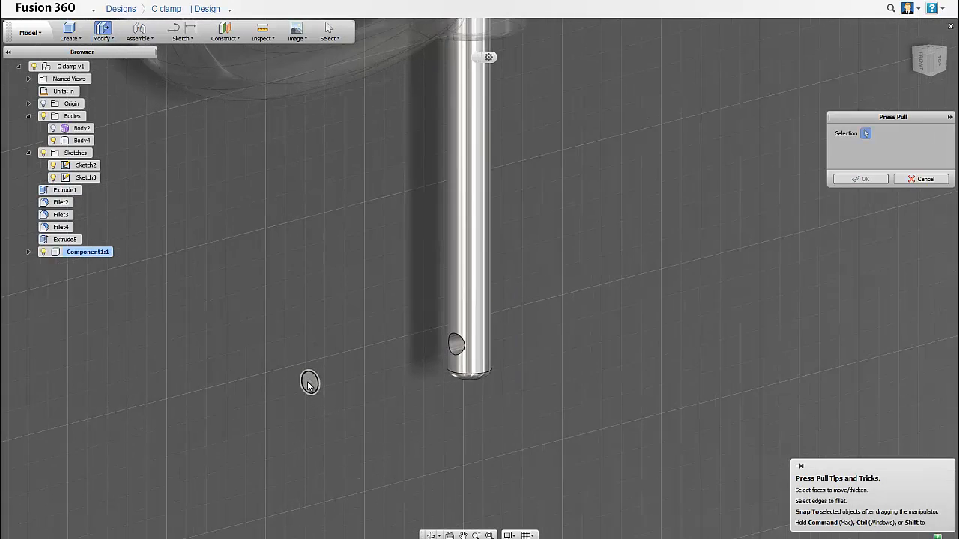
left_click(311, 383)
left_click_drag(311, 383, 878, 246)
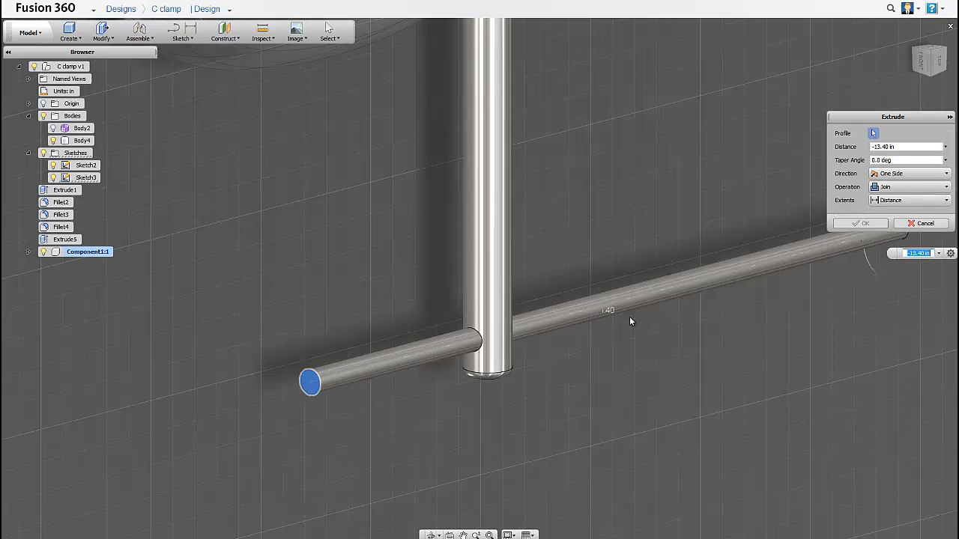
scroll(559, 336, "down", 2)
scroll(559, 336, "down", 1)
middle_click_drag(559, 332, 659, 281, "shift")
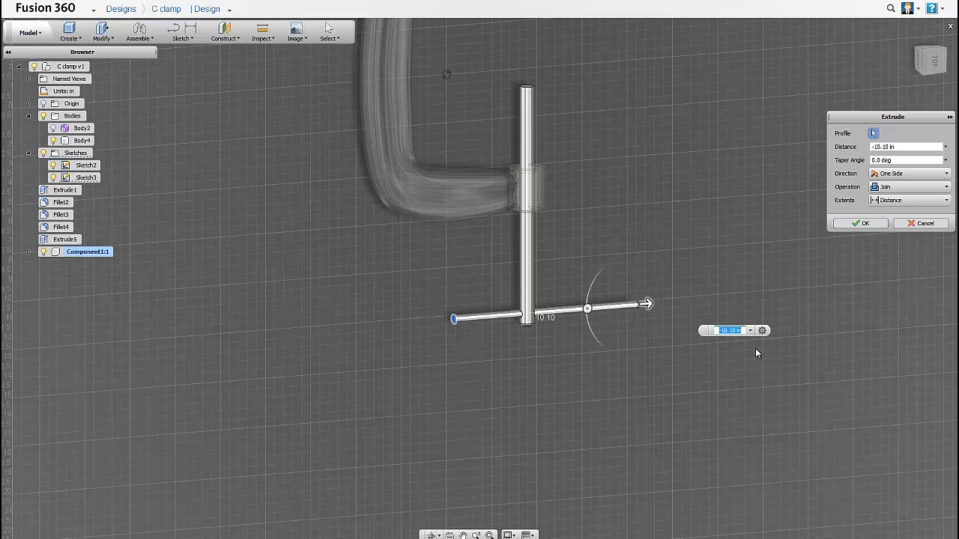
key("BackSpace")
type("-110")
key("BackSpace")
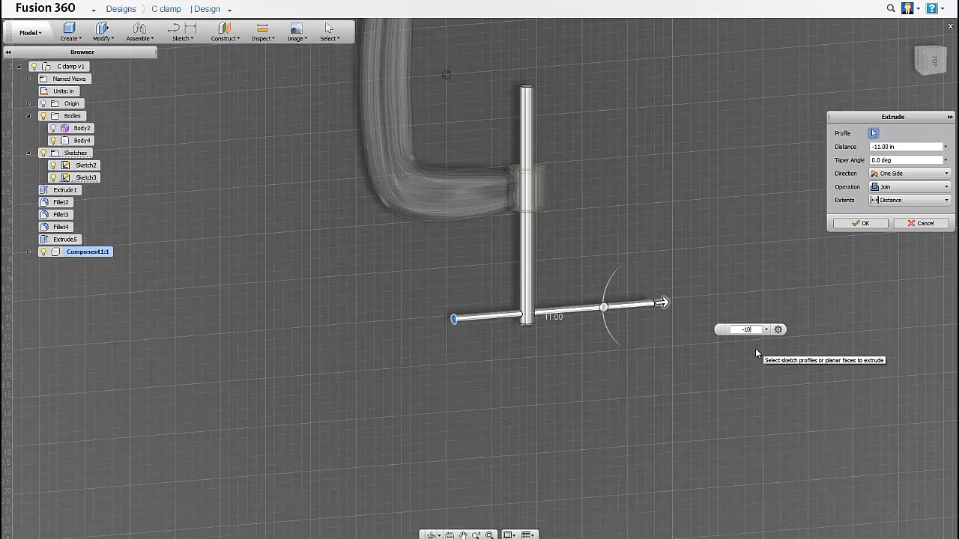
left_click(897, 191)
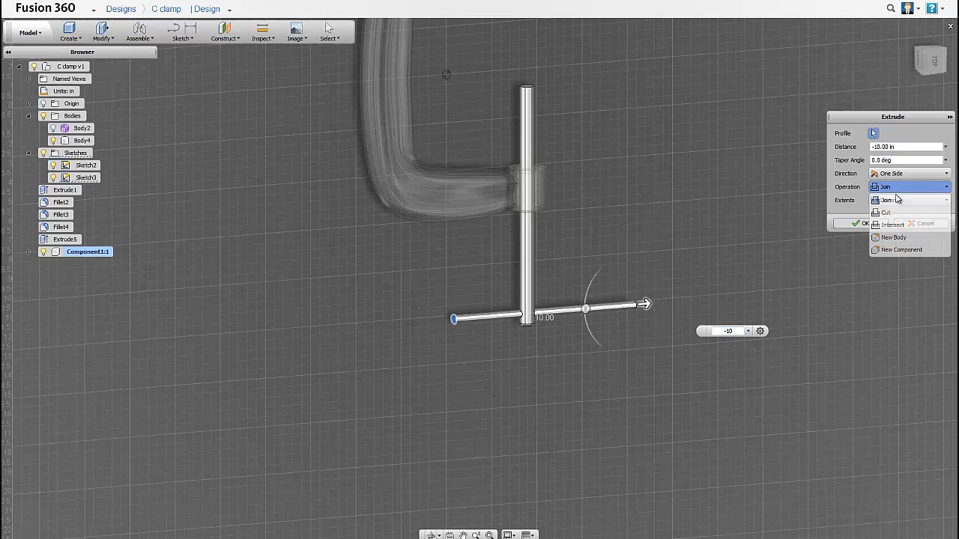
left_click(894, 237)
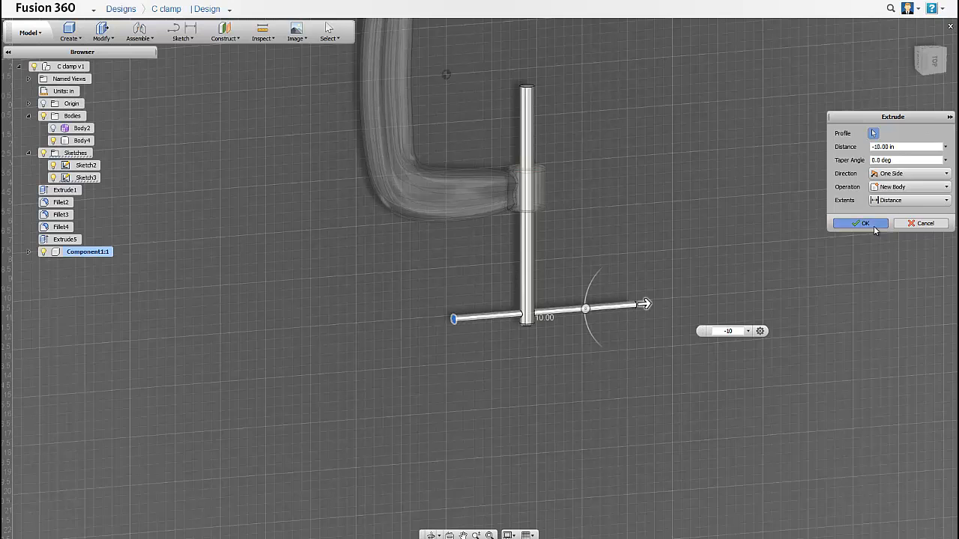
left_click(863, 224)
Sketch a center-diameter circle about twice the bar's diameter on the handle bar's front end face, concentric with the bar
scroll(472, 326, "up", 5)
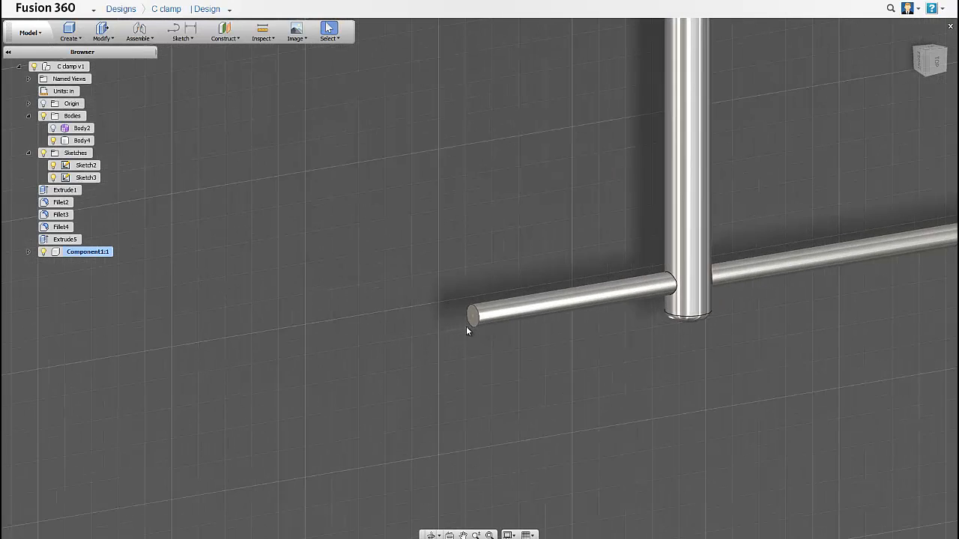
scroll(474, 319, "up", 2)
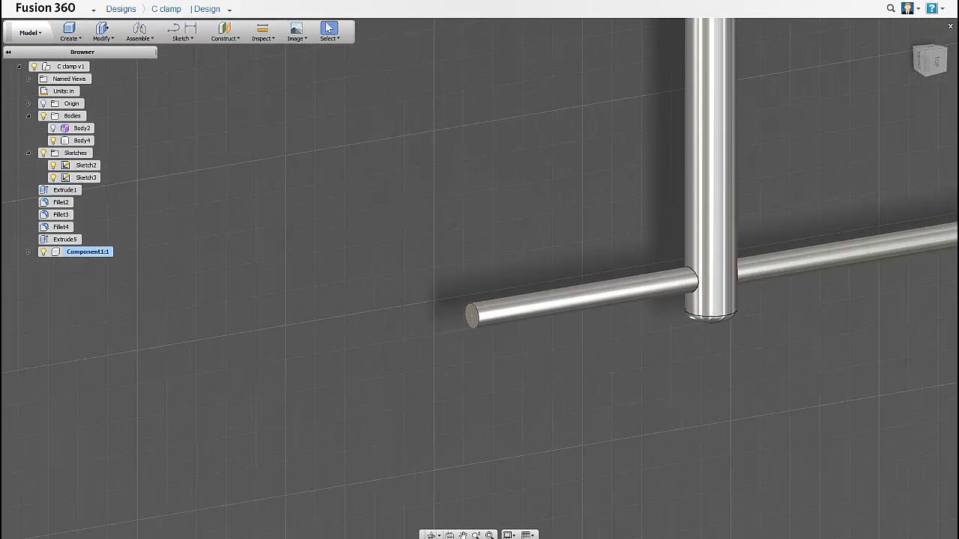
key("alt+Tab")
key("alt+Tab")
scroll(472, 330, "up", 3)
left_click(471, 315)
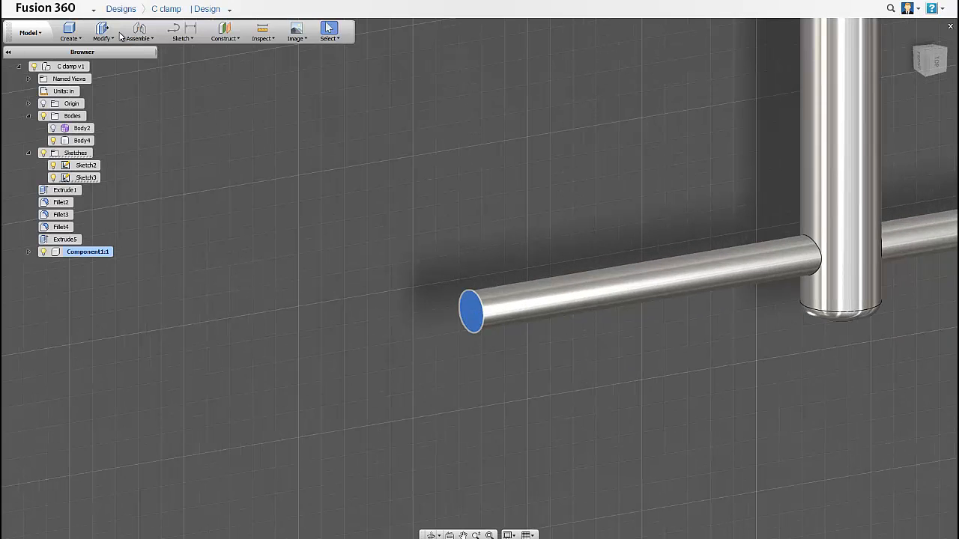
left_click(181, 36)
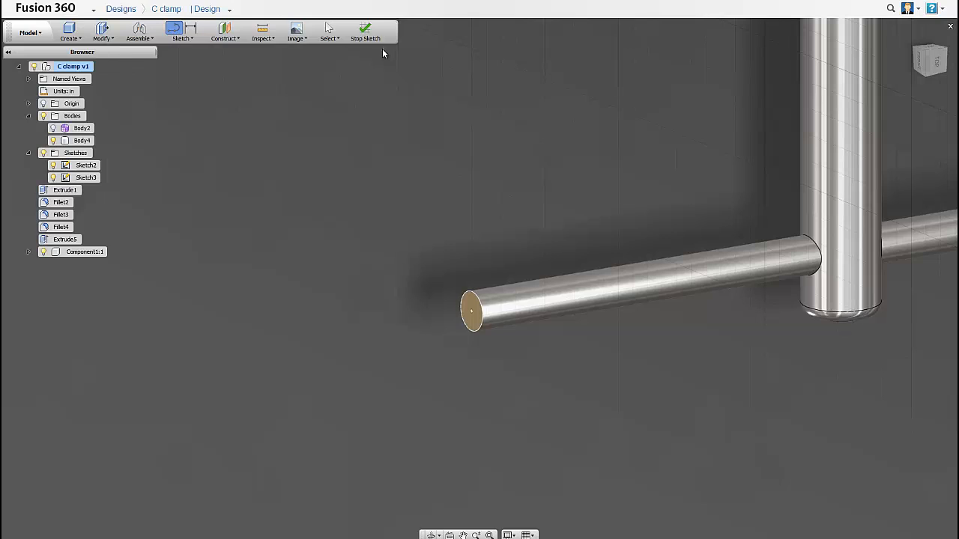
left_click(192, 38)
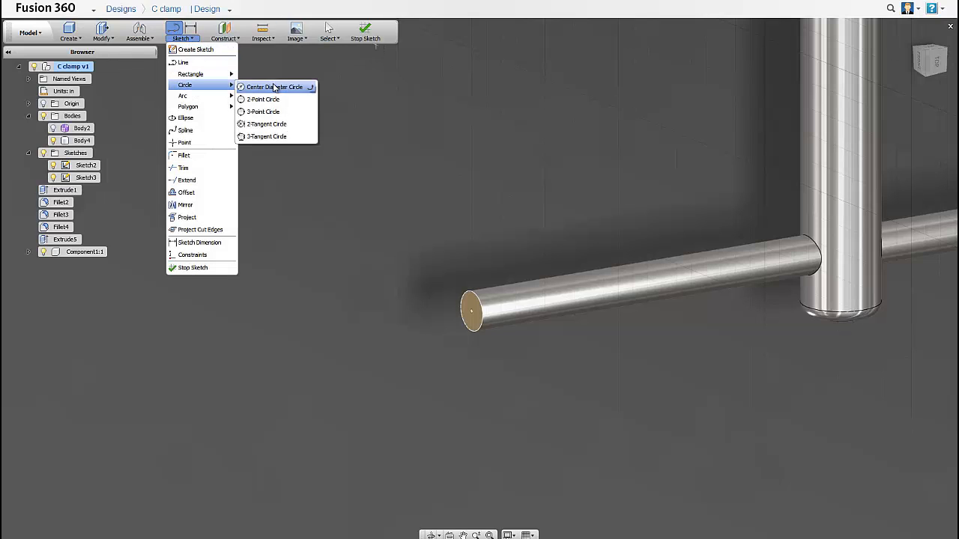
left_click(273, 87)
left_click(471, 313)
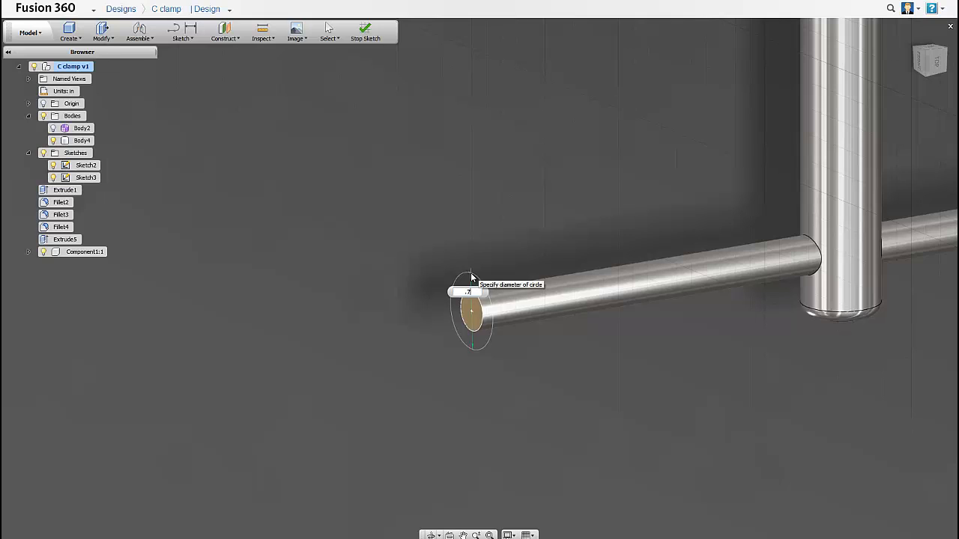
key("Tab")
key("Return")
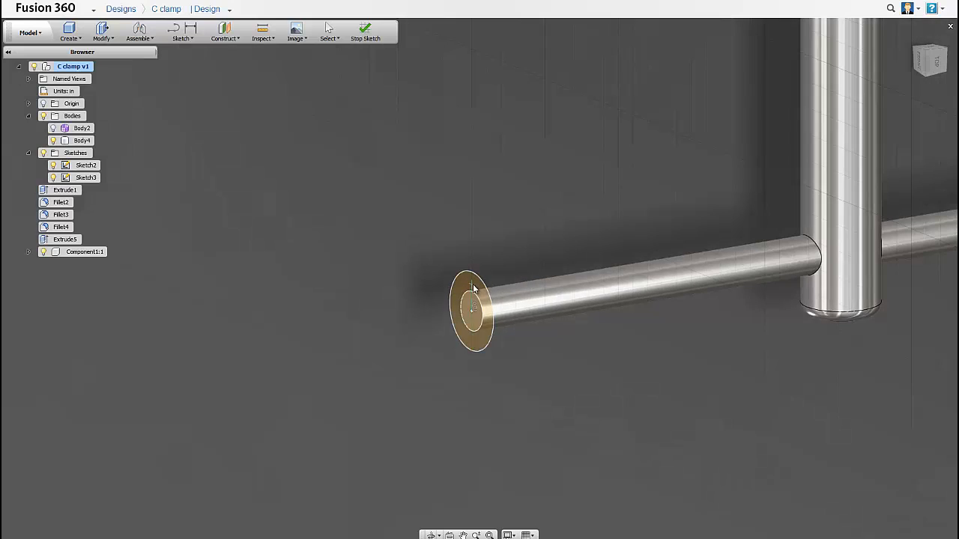
Draw a vertical line through the centre of the larger circle, extending beyond it at both ends
left_click(185, 39)
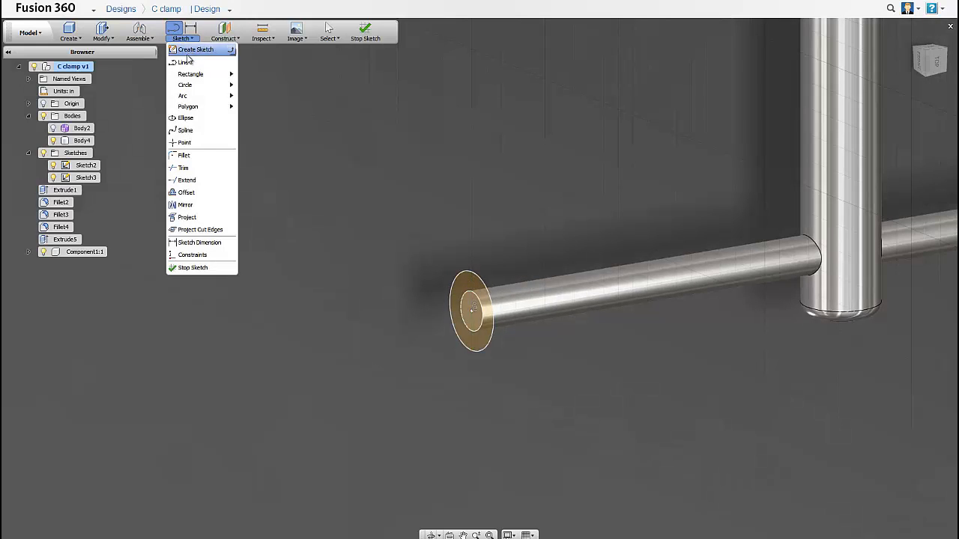
left_click(471, 317)
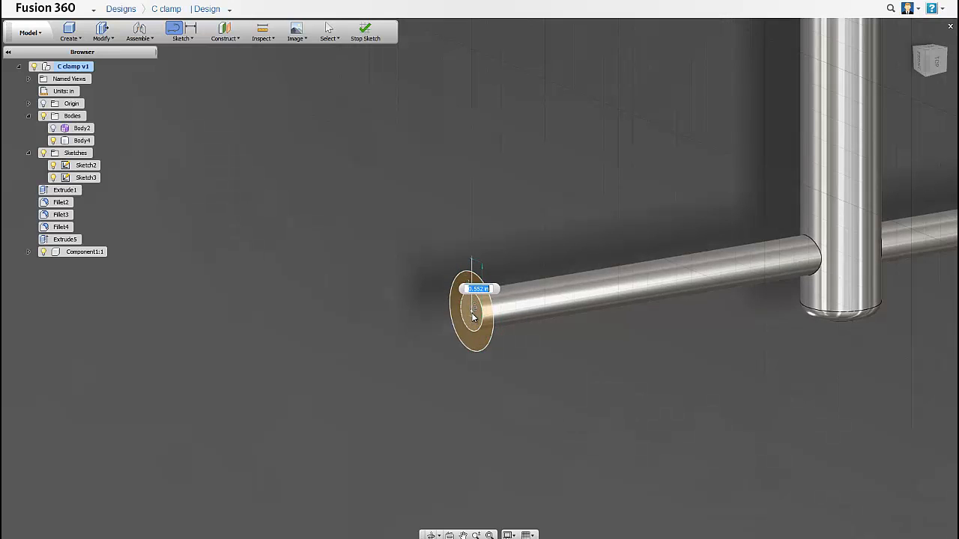
right_click(477, 246)
left_click(477, 219)
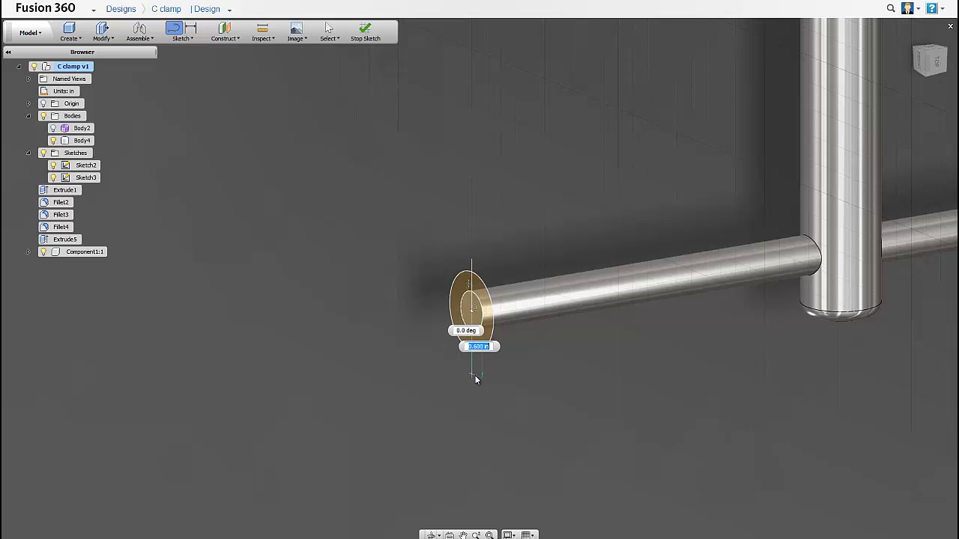
left_click(472, 372)
key("Escape")
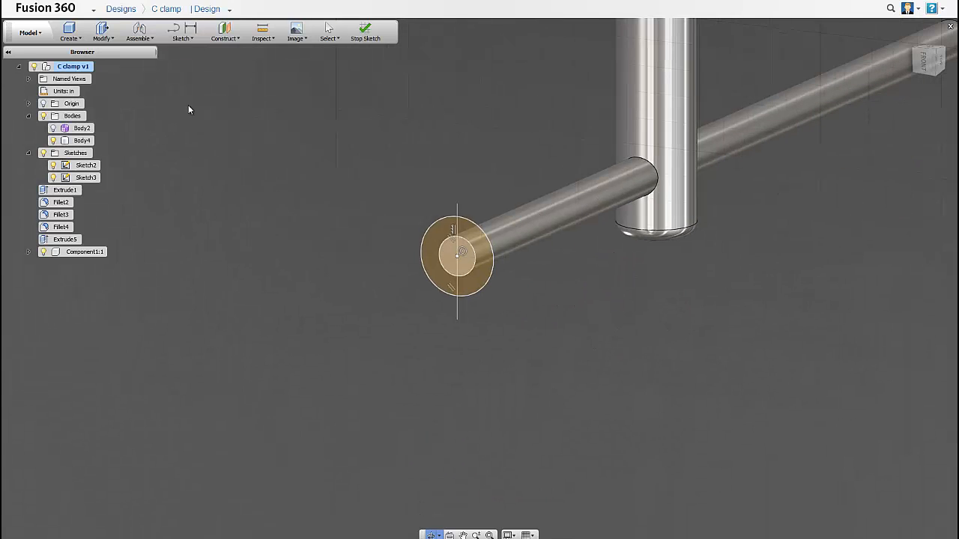
Revolve one half of the circle 360 degrees about the vertical line and join the resulting ball to the handle bar
left_click(74, 37)
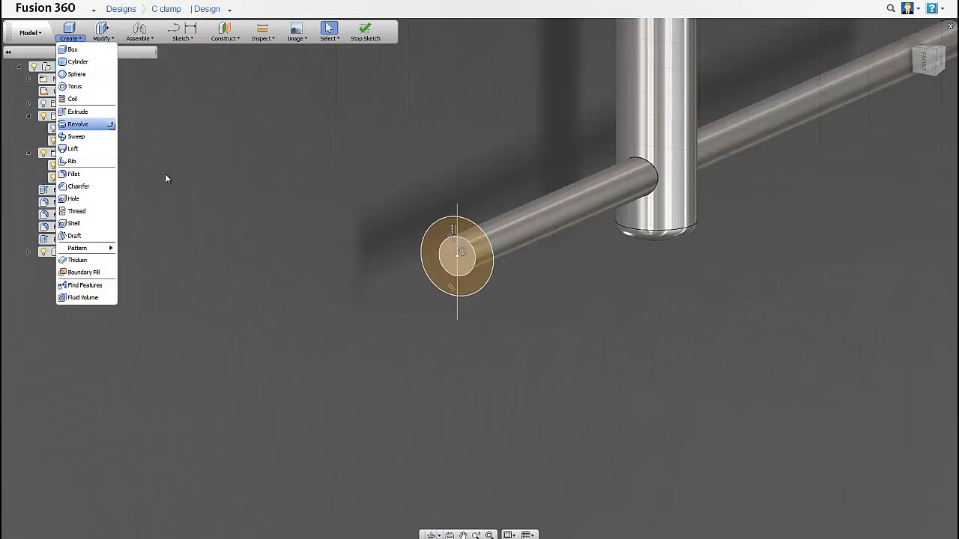
left_click(86, 133)
left_click(477, 253)
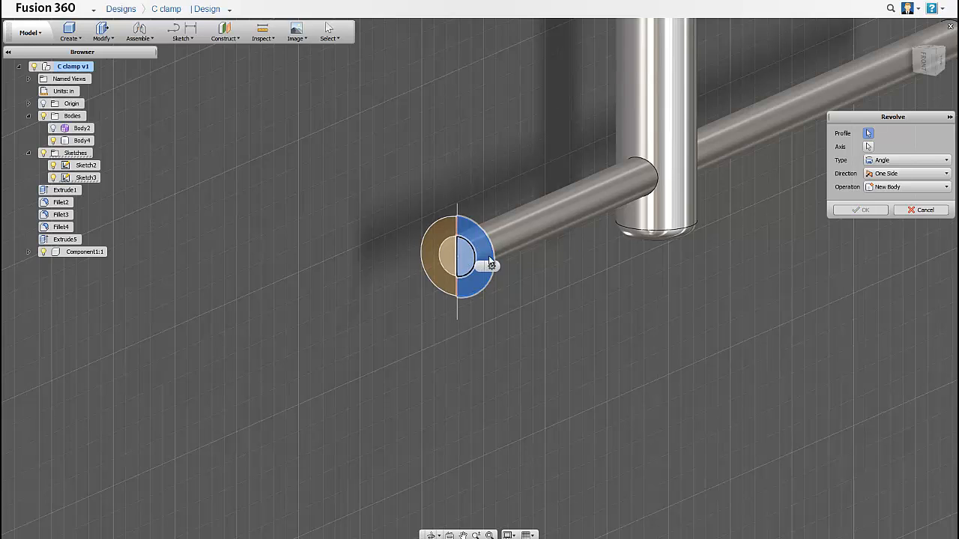
left_click(868, 147)
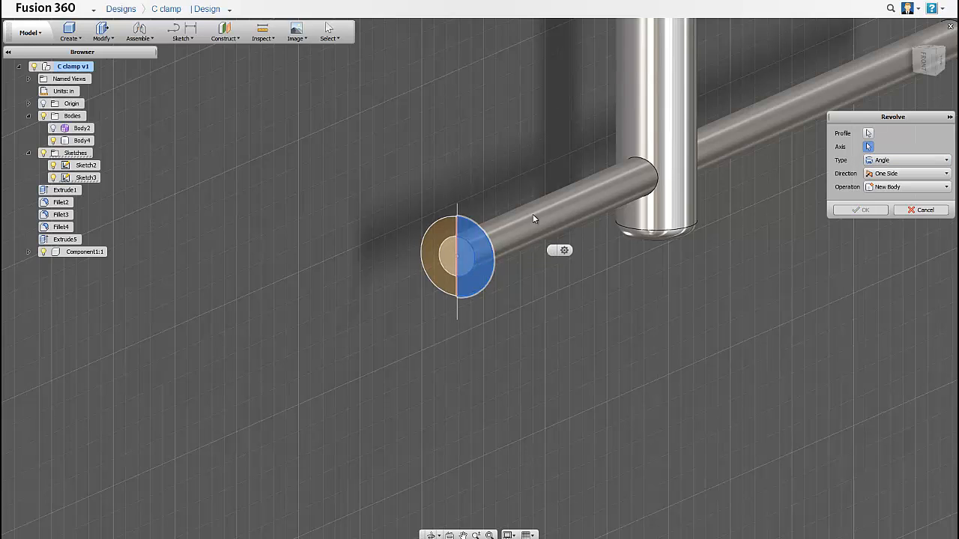
left_click(458, 212)
left_click(923, 188)
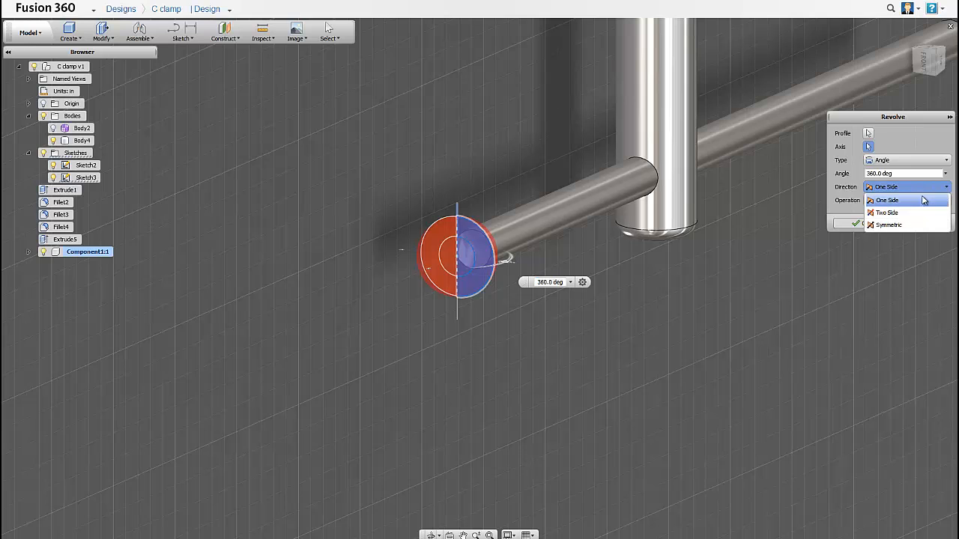
left_click(924, 200)
left_click(922, 200)
left_click(893, 221)
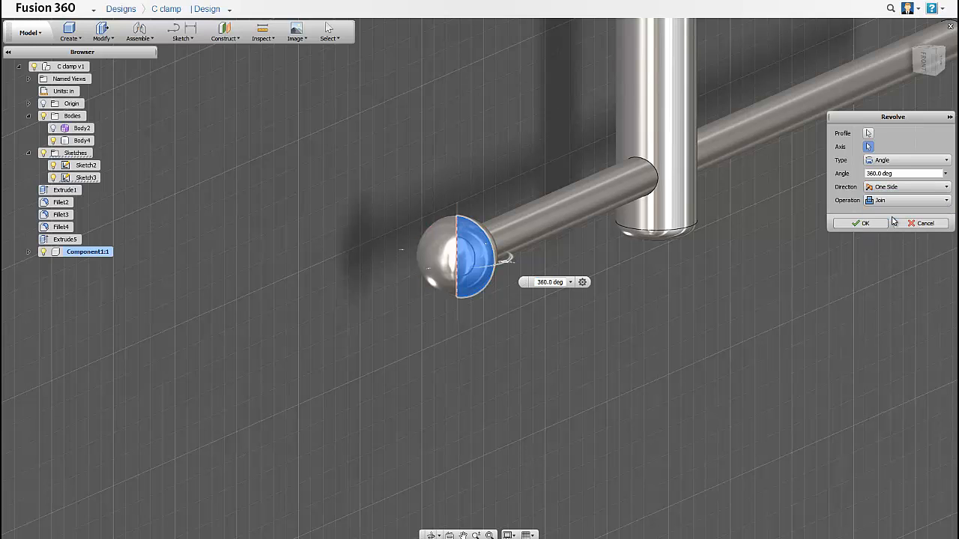
left_click(849, 221)
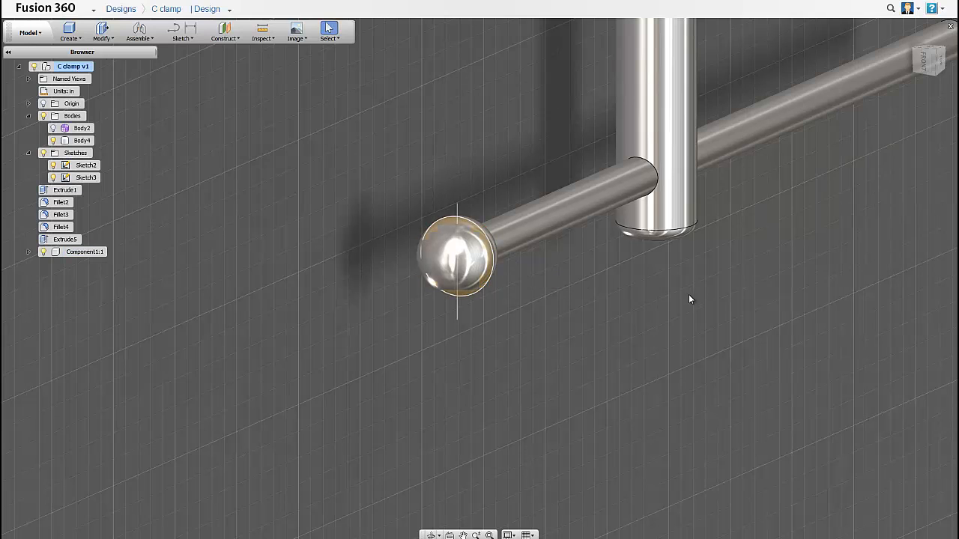
Sketch a center-diameter circle about twice the bar's diameter on the handle bar's opposite end face, concentric with the bar
middle_click_drag(689, 294, 552, 300, "shift")
scroll(539, 287, "down", 5)
scroll(552, 300, "up", 8)
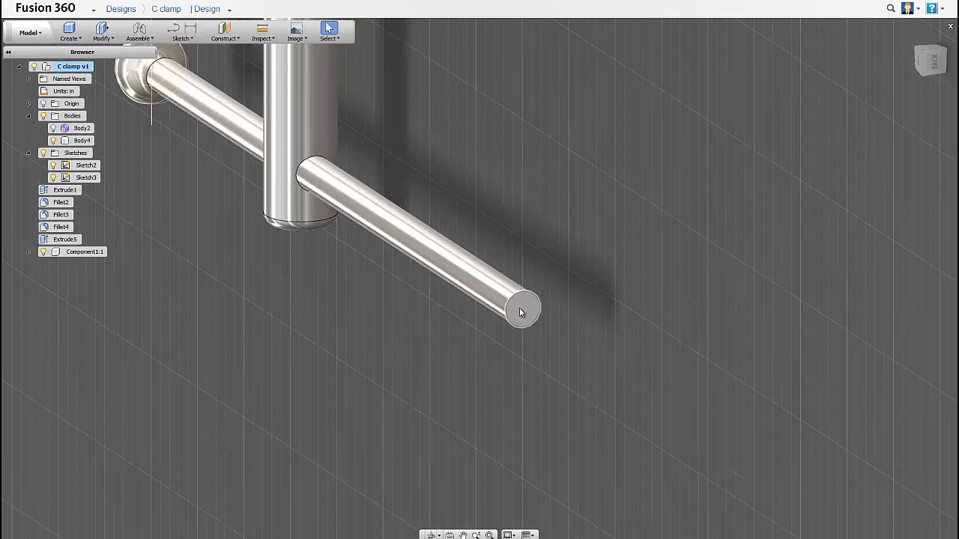
left_click(522, 309)
left_click(172, 28)
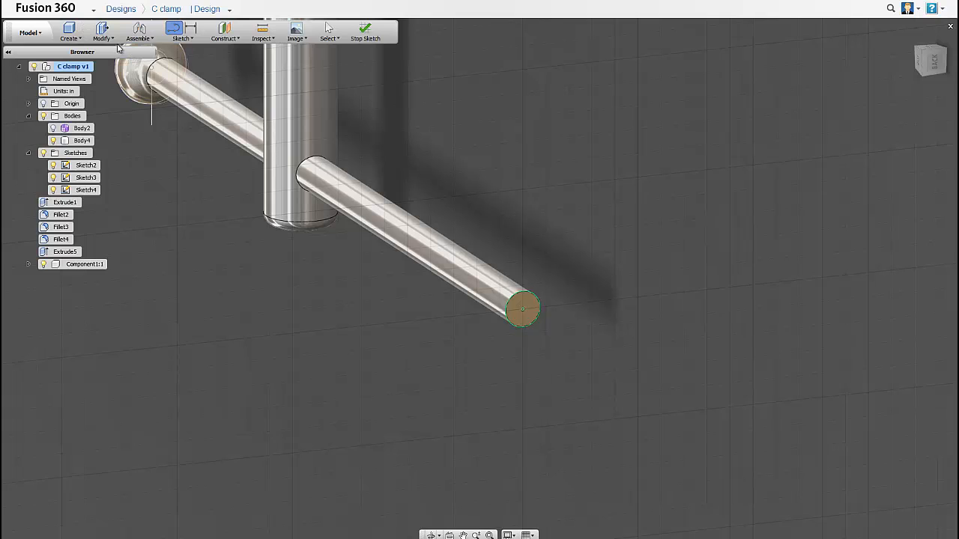
left_click(174, 37)
mouse_move(201, 87)
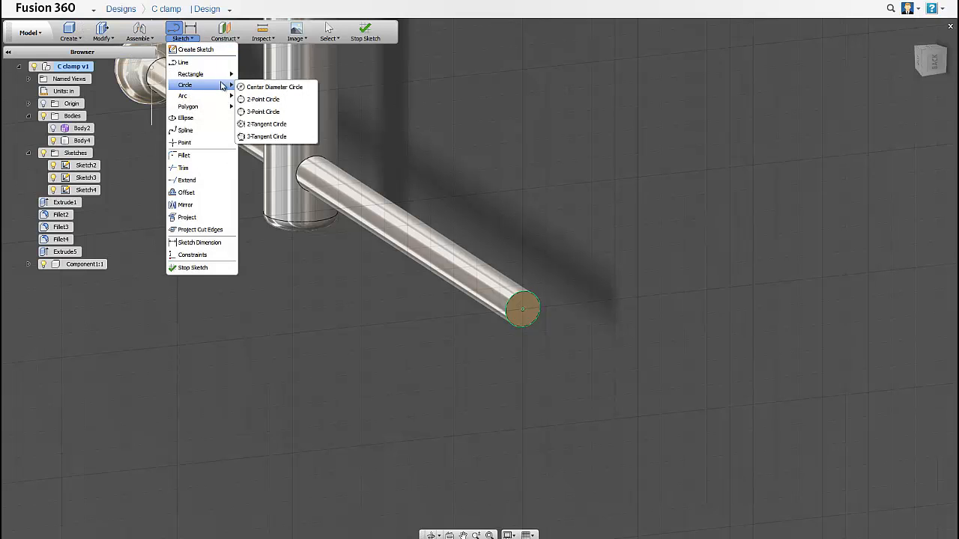
left_click(268, 87)
left_click(523, 308)
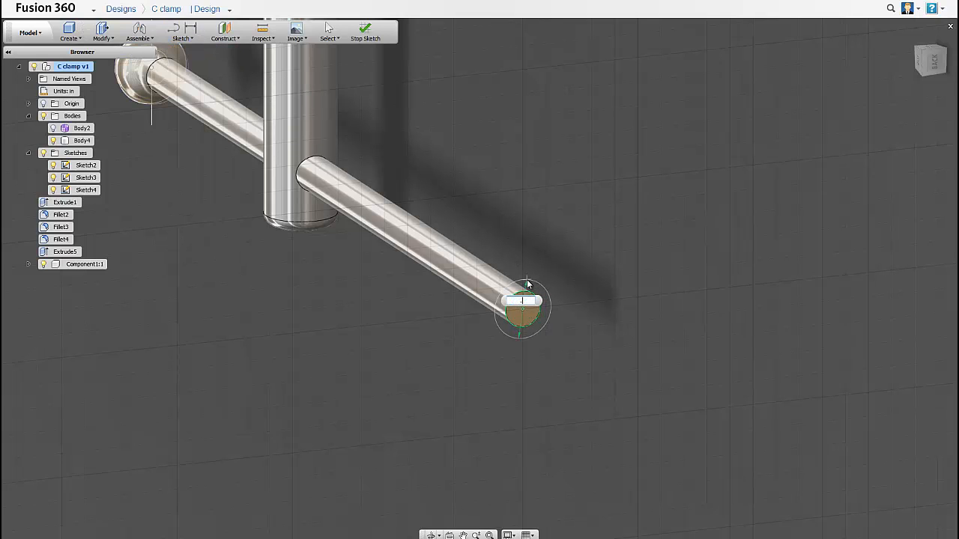
key("Return")
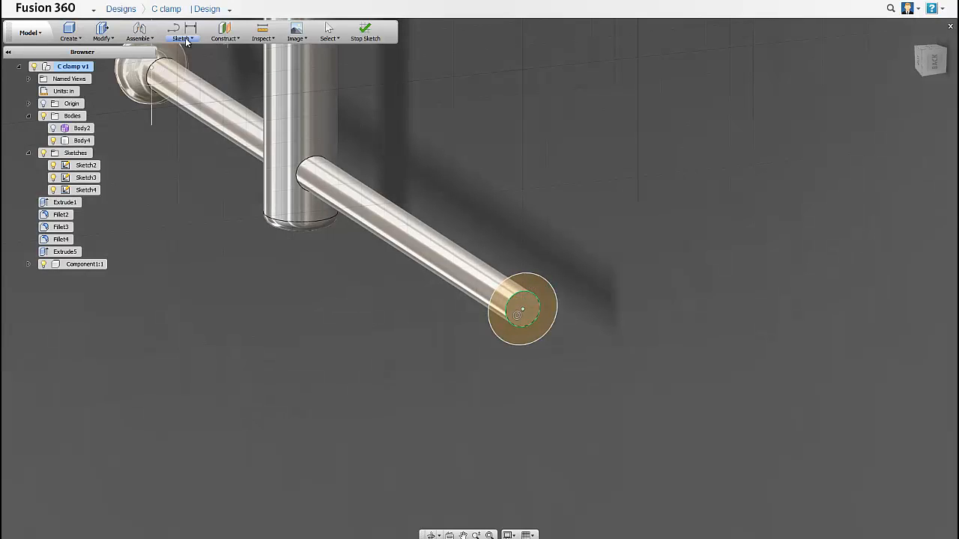
Draw a vertical line across the new circle through its centre at the opposite end of the bar
left_click(186, 38)
left_click(187, 65)
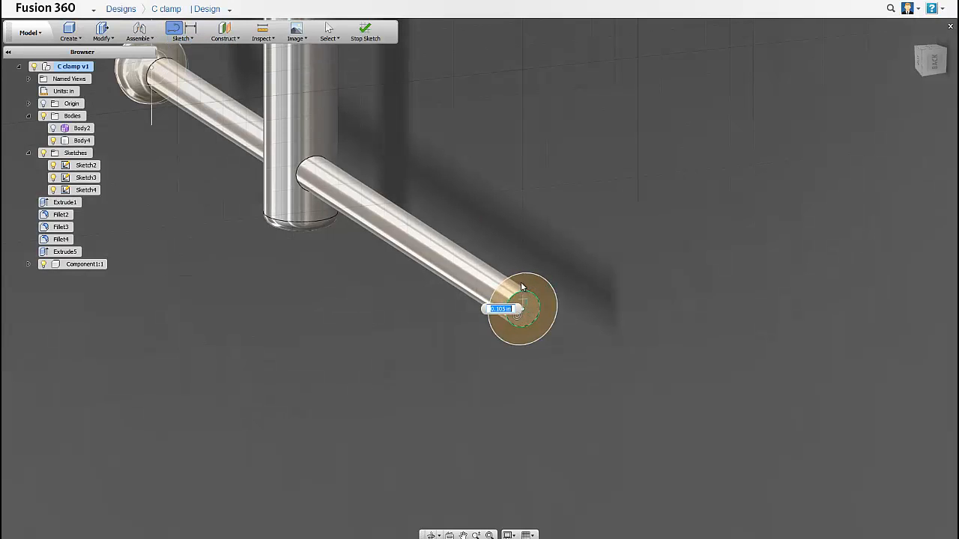
left_click(523, 308)
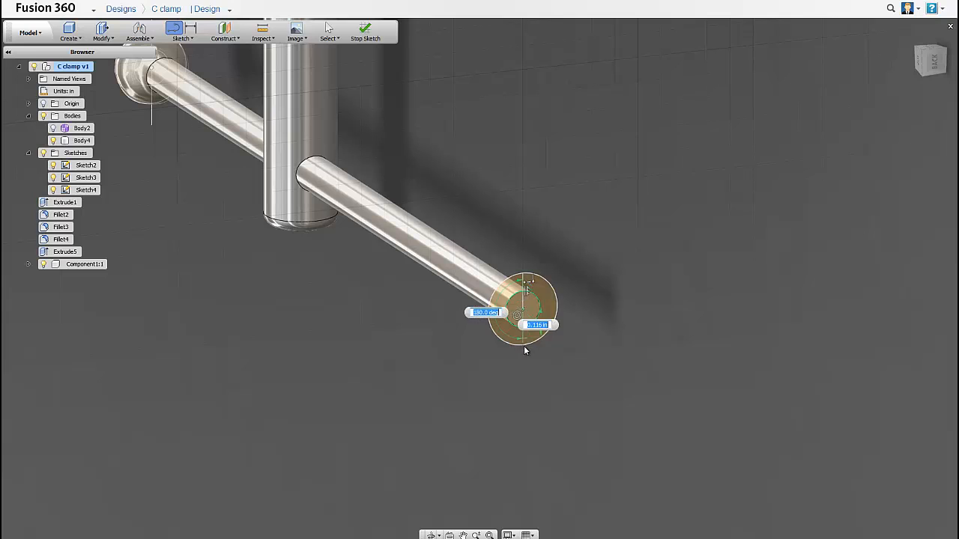
left_click(524, 346)
key("Escape")
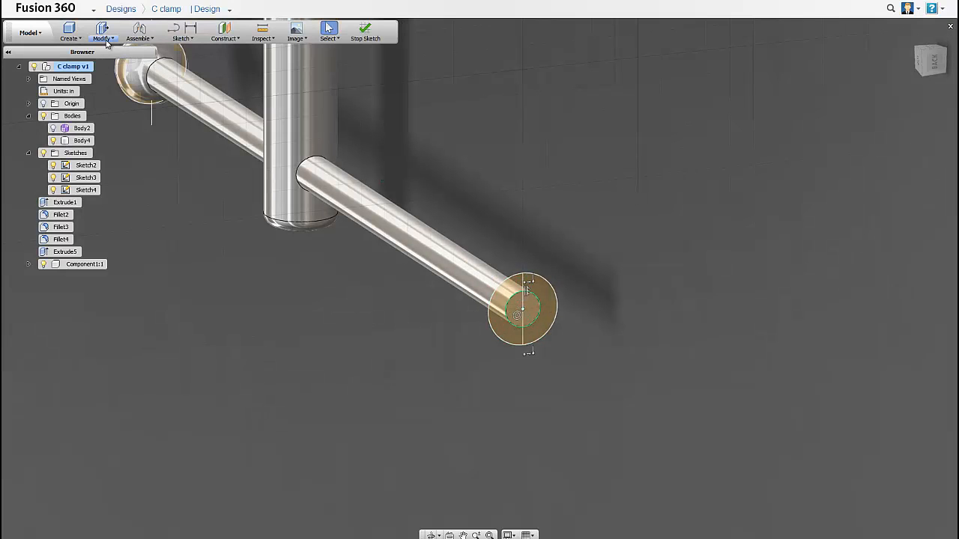
Revolve half of the second circle 360 degrees about its vertical line with the Join operation to form the other end ball
left_click(102, 34)
left_click(69, 34)
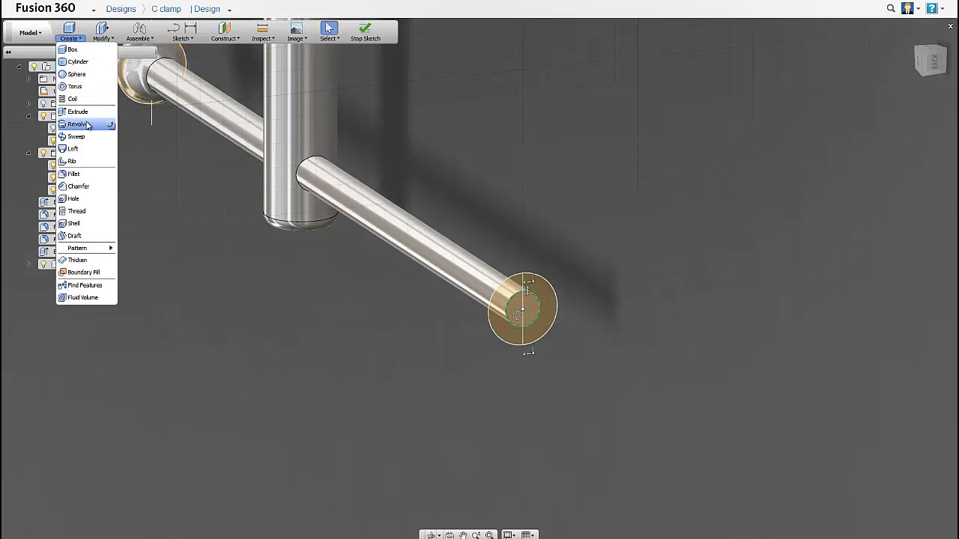
left_click(78, 124)
left_click(517, 307)
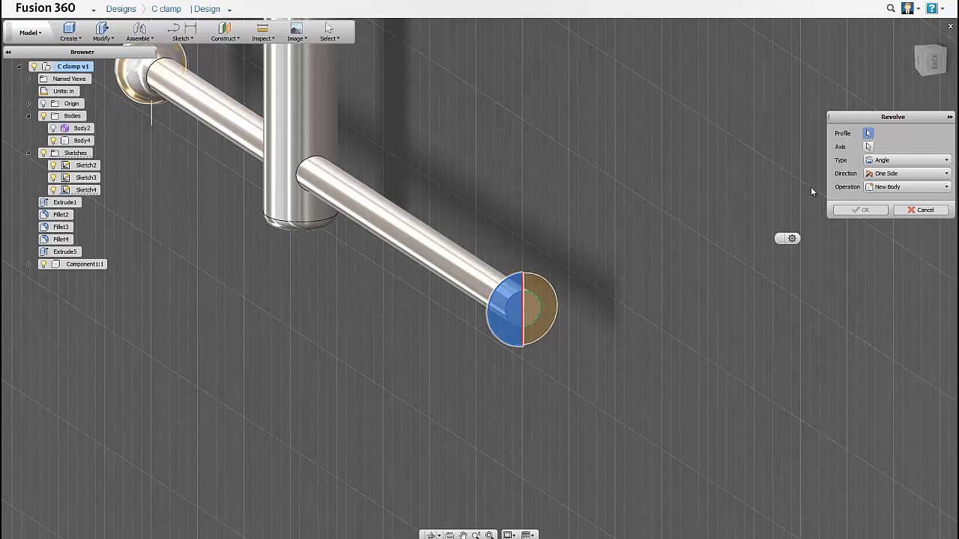
left_click(522, 287)
left_click(907, 200)
left_click(891, 195)
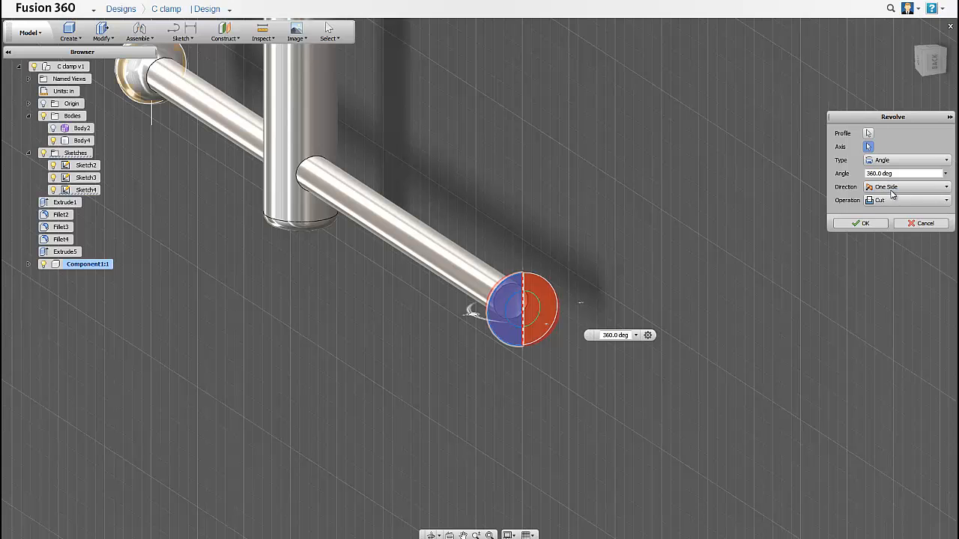
left_click(903, 200)
left_click(892, 224)
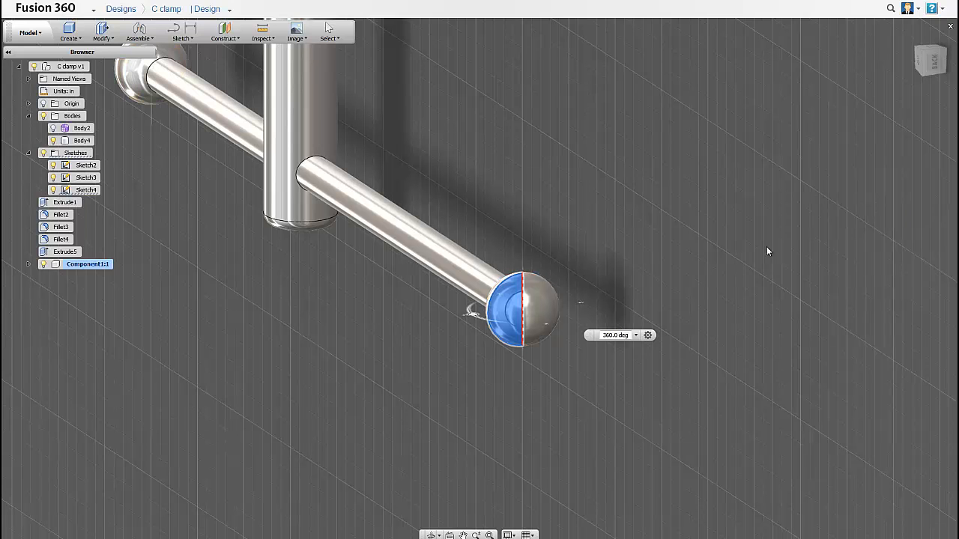
Expand the component's bodies in the browser and highlight both to examine the screw rod and handle bar
middle_click_drag(767, 252, 89, 247, "shift")
left_click(29, 265)
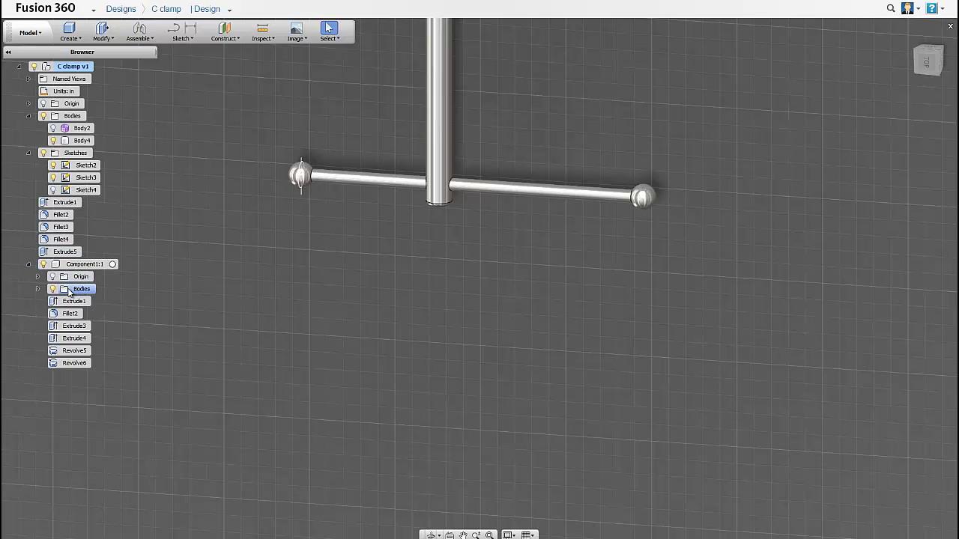
left_click(38, 290)
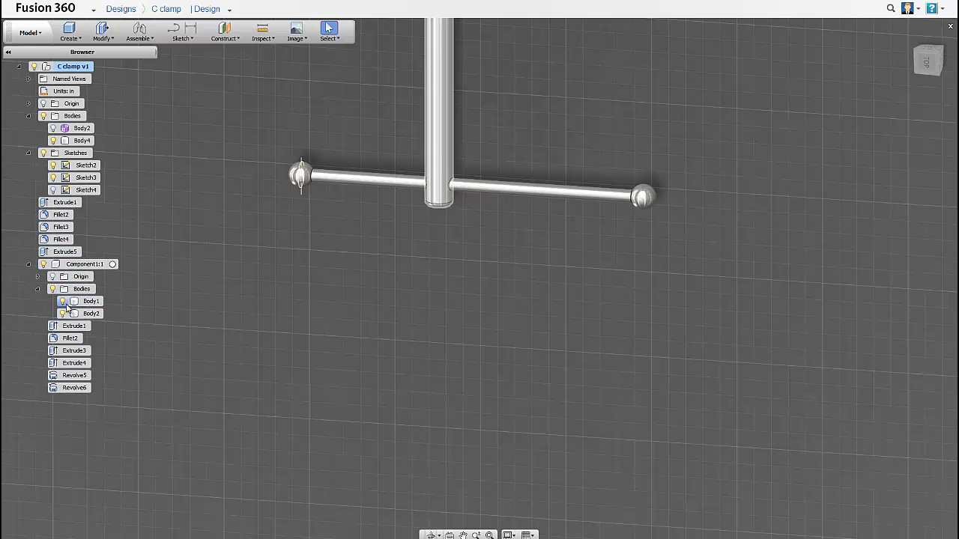
scroll(396, 350, "down", 3)
middle_click_drag(395, 349, 366, 272, "shift")
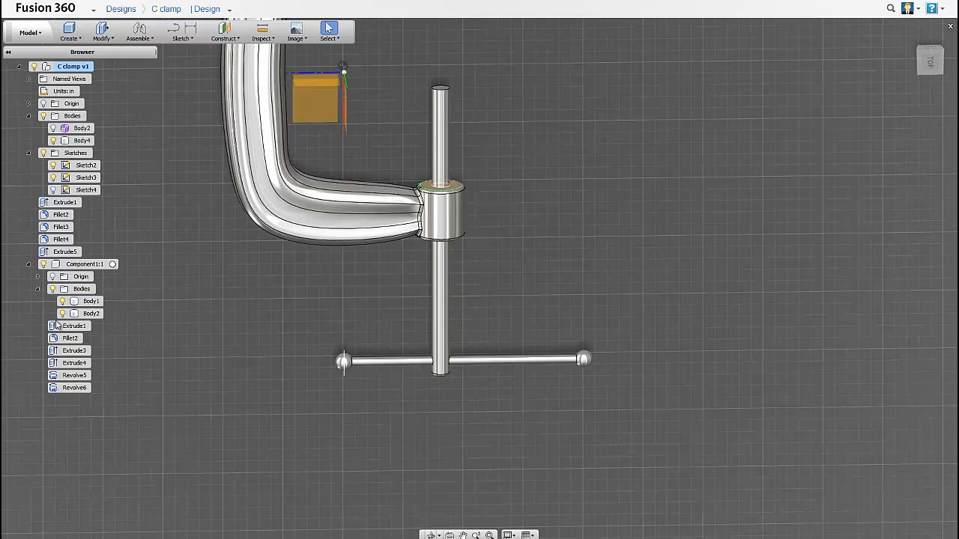
left_click(81, 311)
left_click(89, 300, "ctrl")
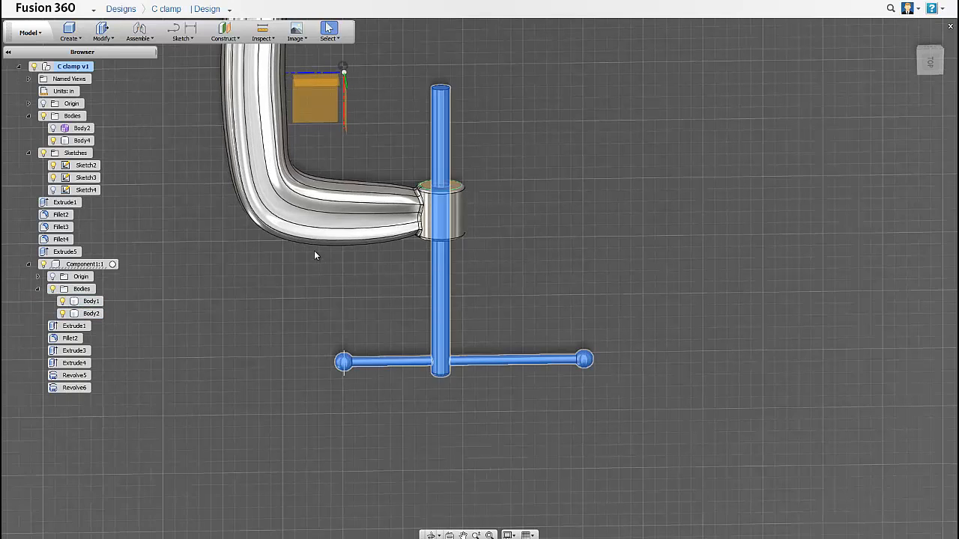
middle_click_drag(317, 253, 327, 330, "shift")
left_click(327, 329)
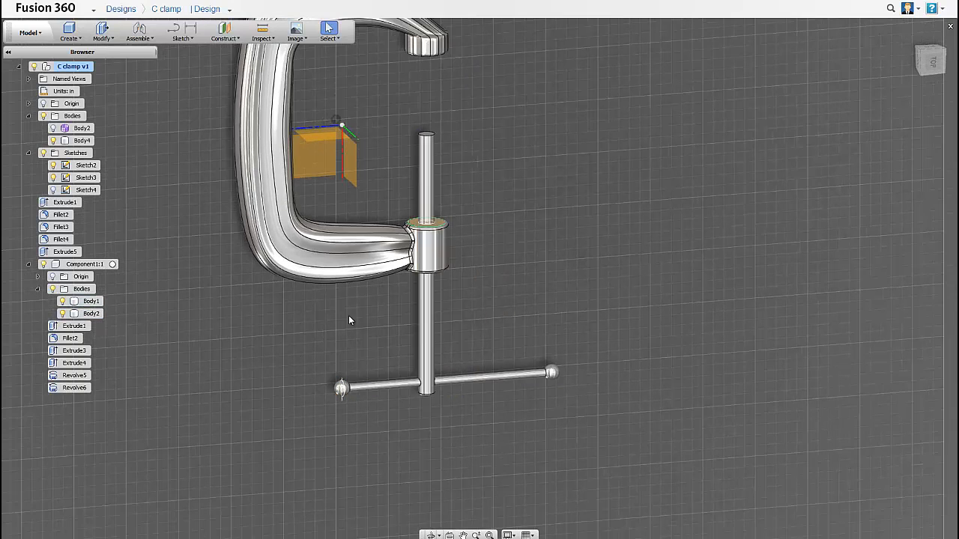
Start a new sketch on the horizontal origin plane
middle_click_drag(508, 312, 488, 310, "shift")
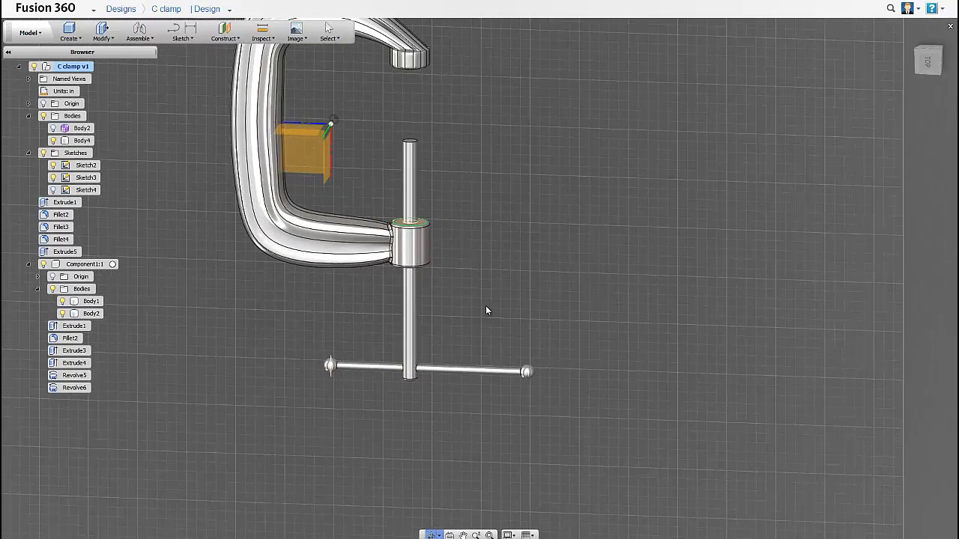
scroll(404, 130, "up", 4)
scroll(394, 232, "down", 3)
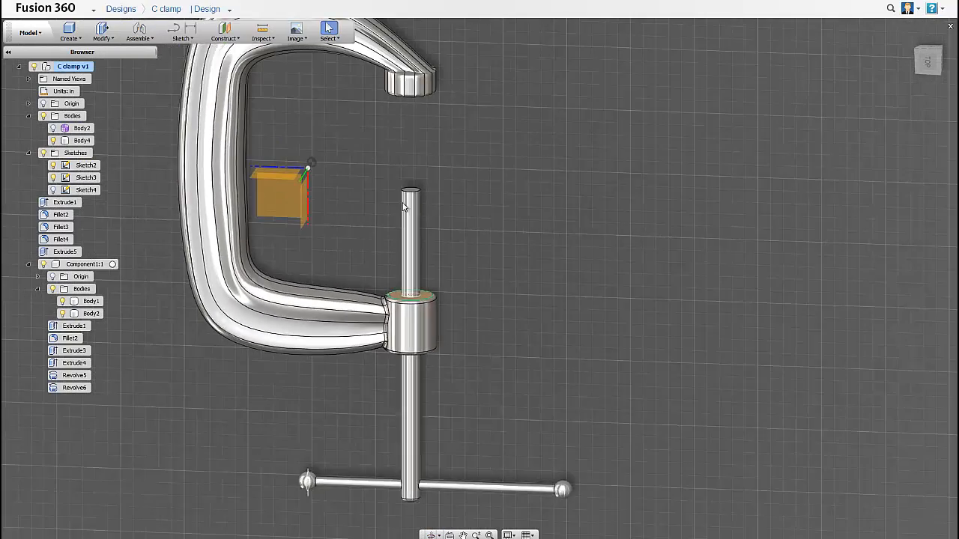
scroll(383, 252, "up", 3)
scroll(383, 252, "down", 4)
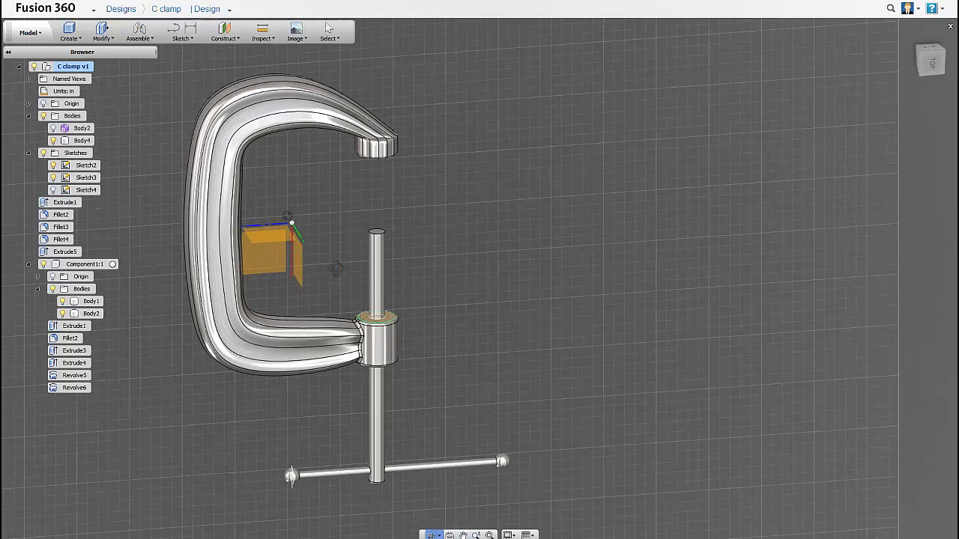
scroll(380, 218, "up", 3)
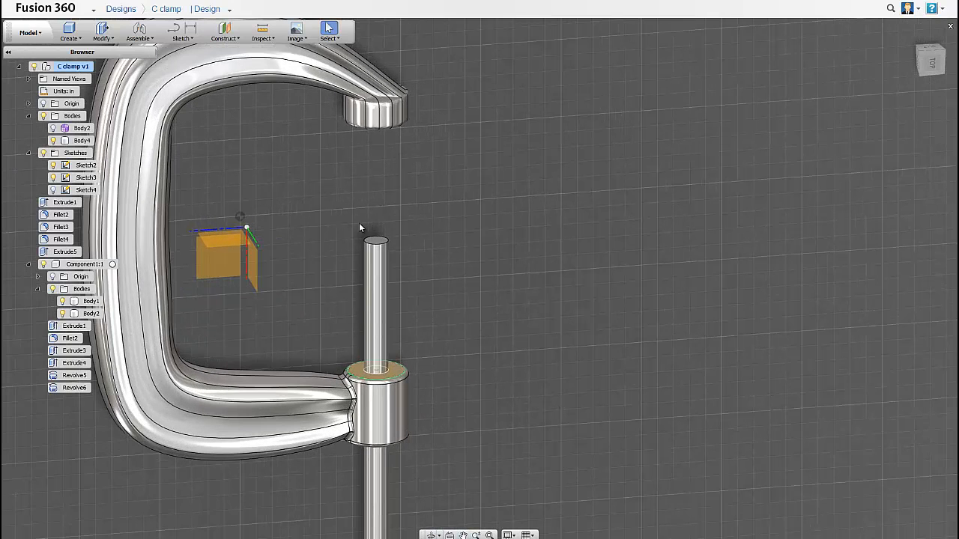
left_click(68, 33)
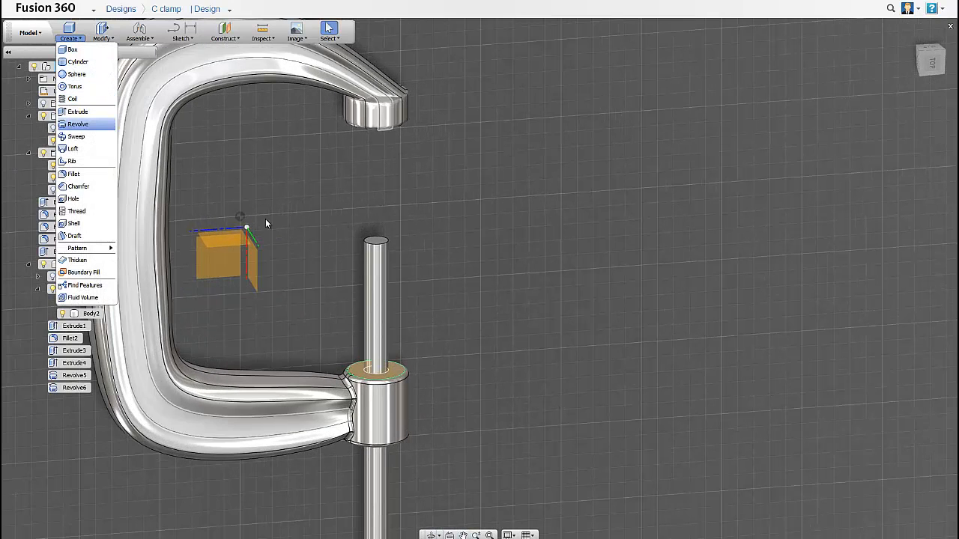
left_click(307, 215)
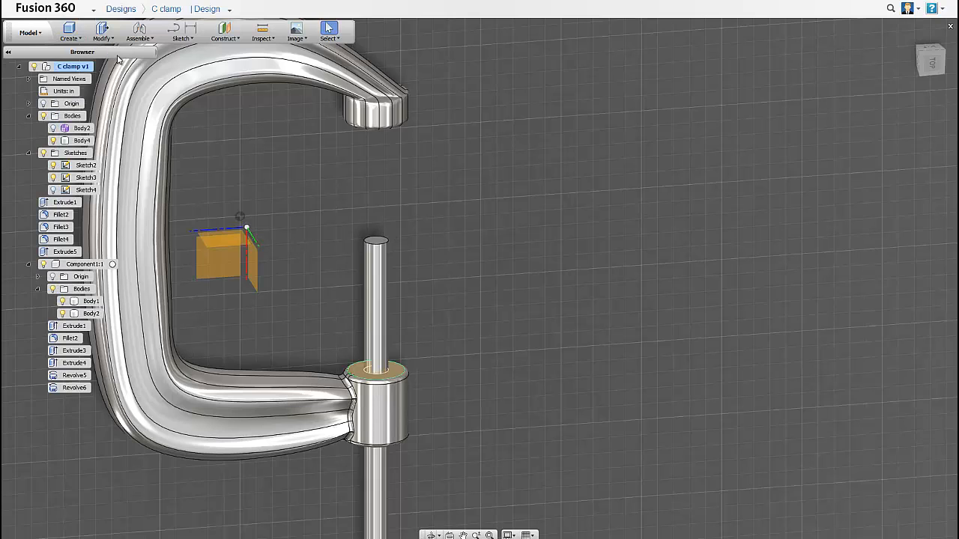
left_click(71, 38)
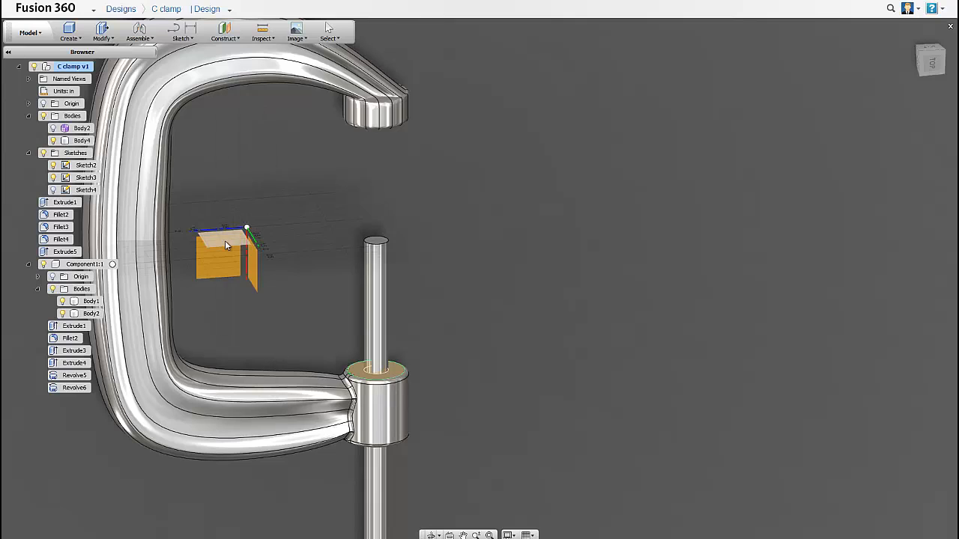
left_click(335, 160)
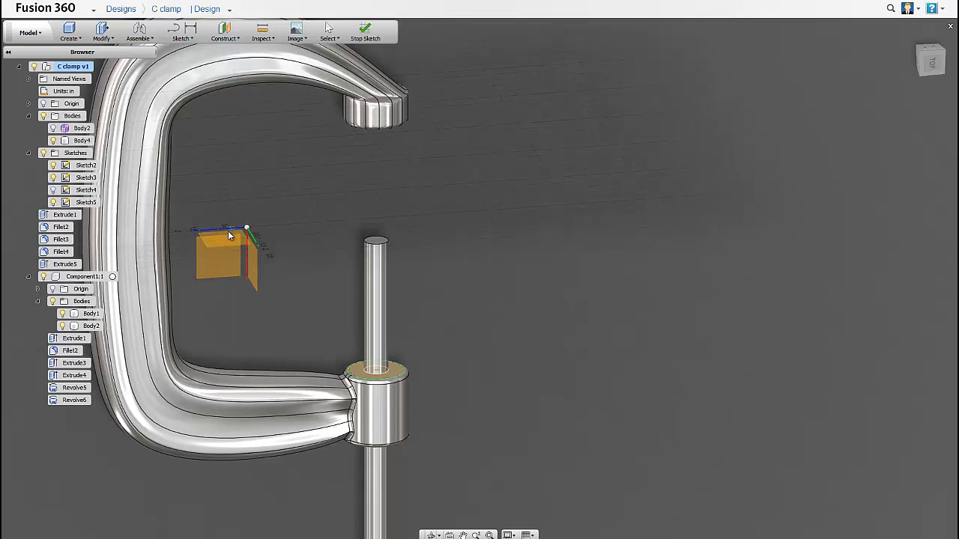
Start a sketch on the screw rod's upper end face and begin a Coil with a base circle centred there, matching the rod's rim
left_click(182, 33)
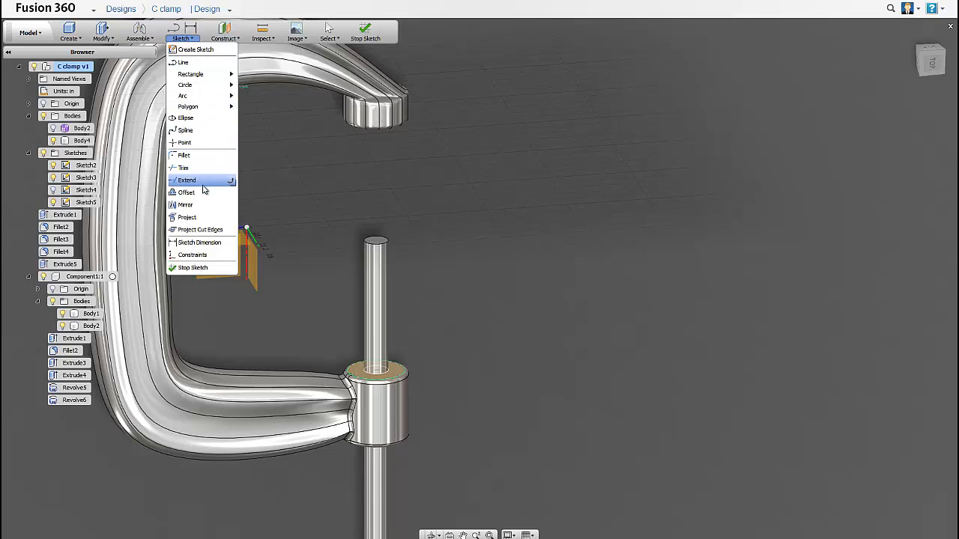
left_click(377, 242)
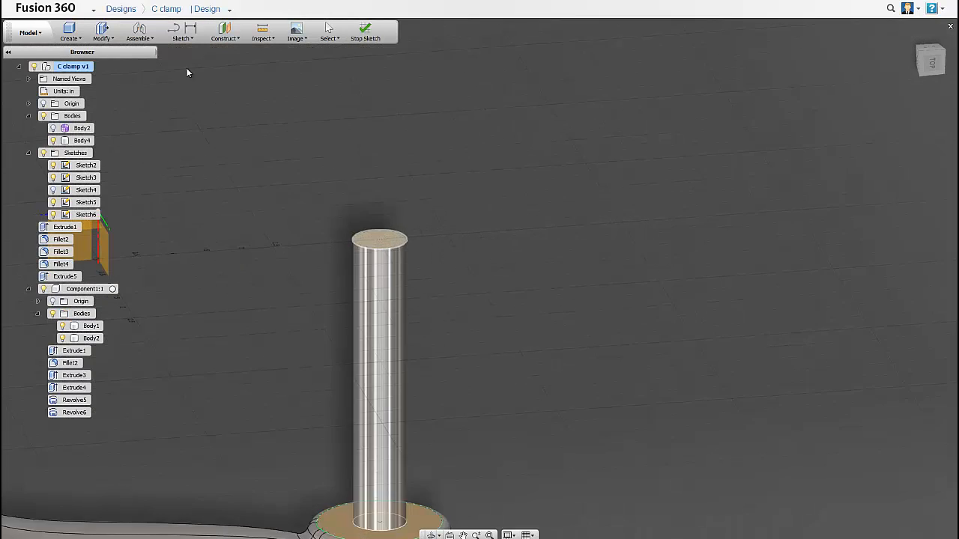
left_click(101, 39)
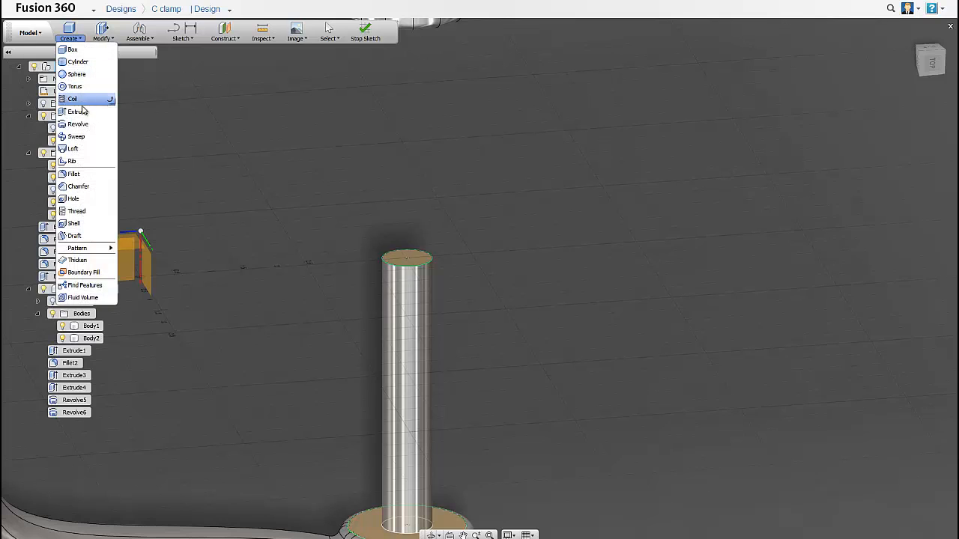
left_click(406, 253)
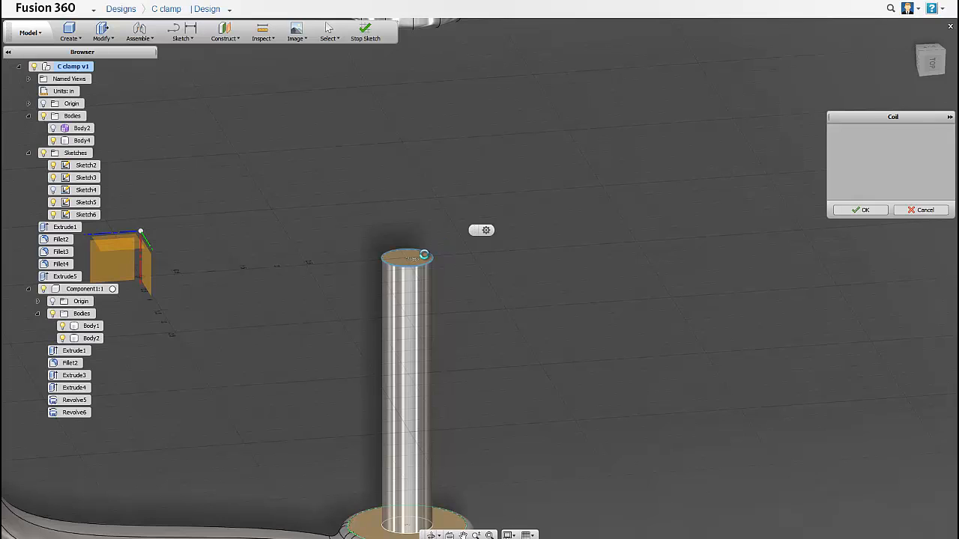
left_click(424, 256)
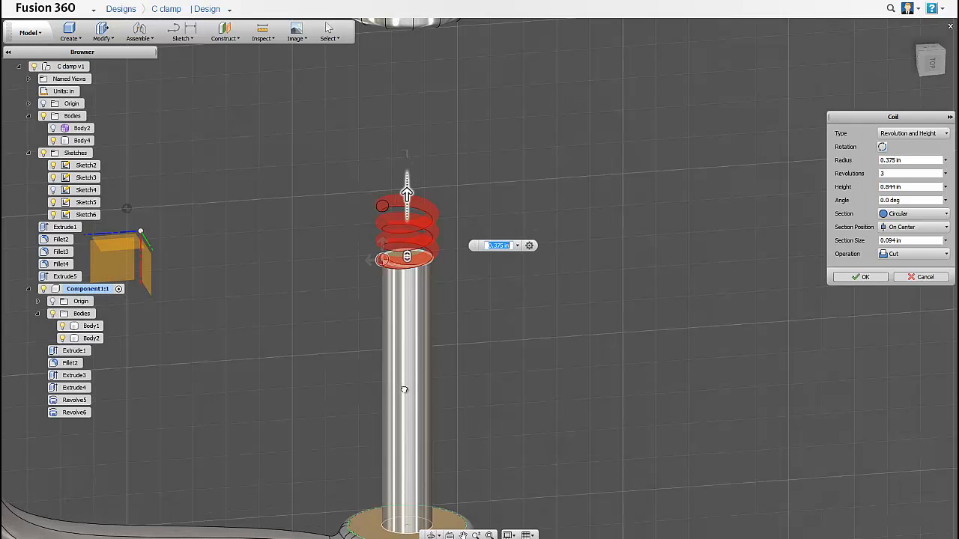
Set the coil's height to -3 in so it runs down along the rod
key("Tab")
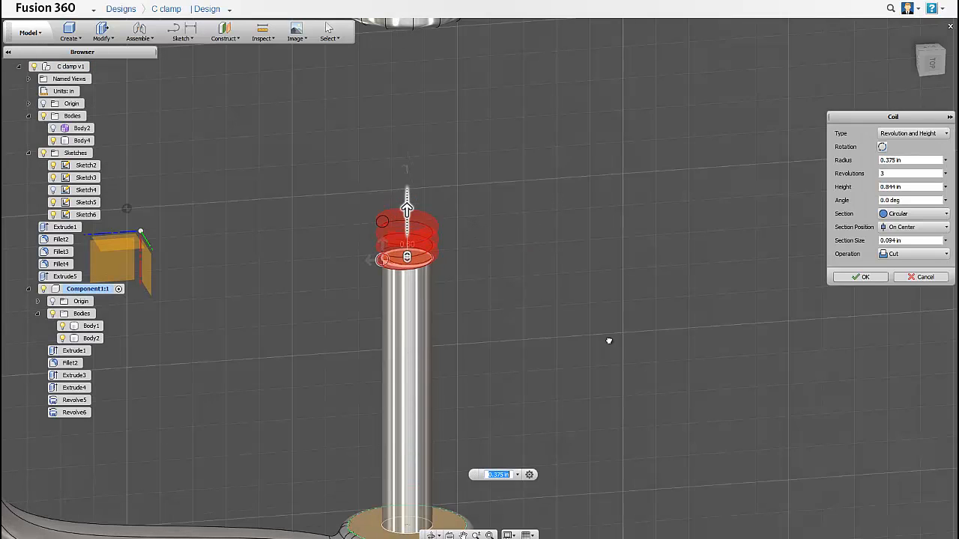
type("-3")
left_click(937, 133)
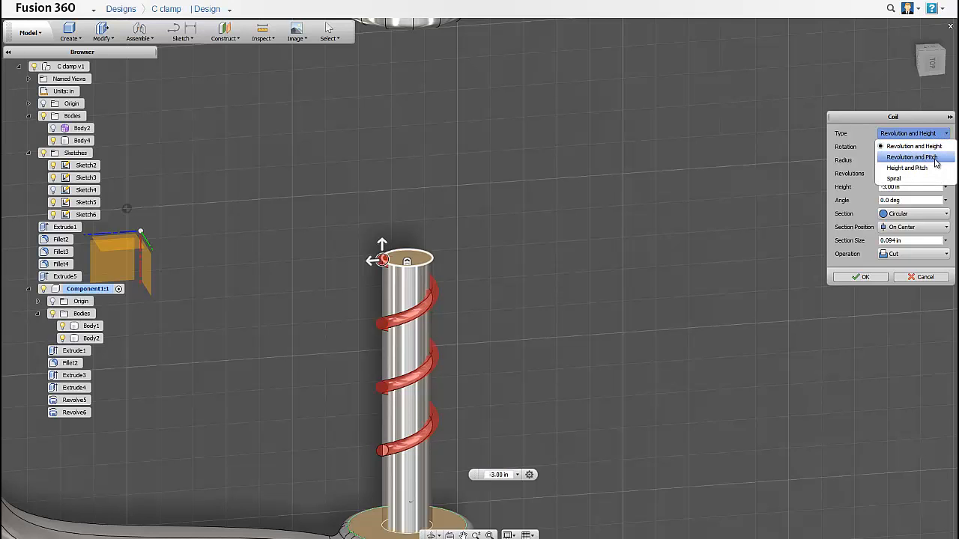
left_click(871, 120)
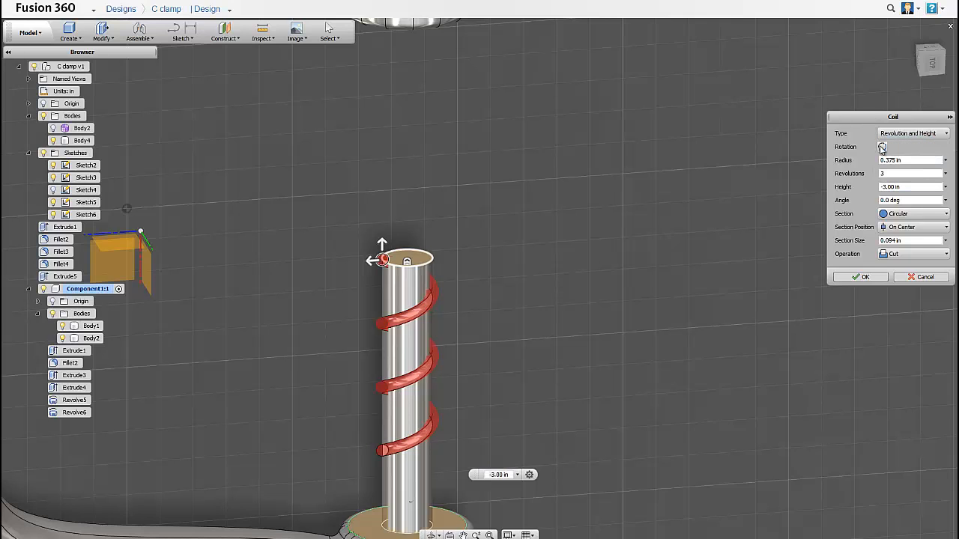
Extend the coil down the rod through the clamp's collar and set its height to -10 in
scroll(448, 285, "down", 3)
middle_click_drag(448, 285, 358, 277, "shift")
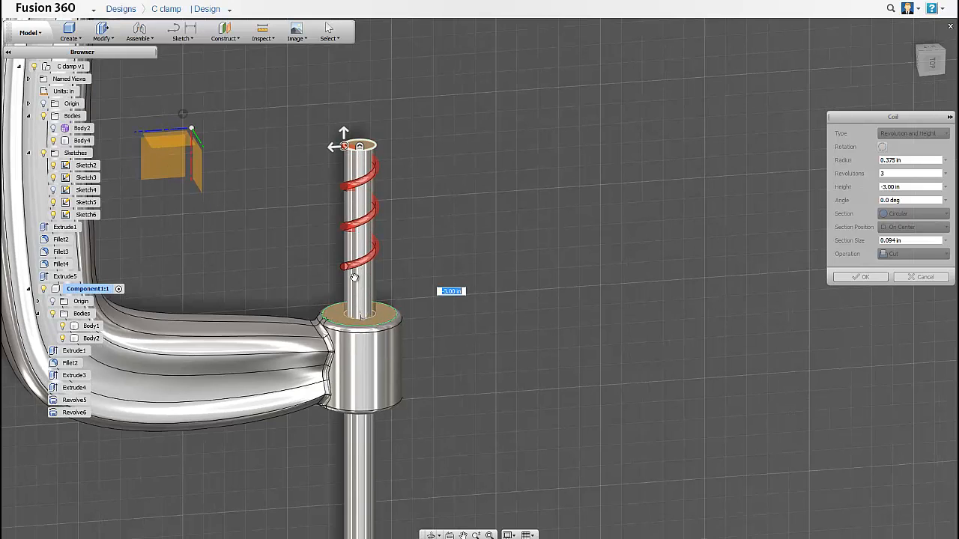
left_click_drag(361, 469, 353, 520)
middle_click_drag(362, 375, 353, 319)
scroll(346, 193, "down", 2)
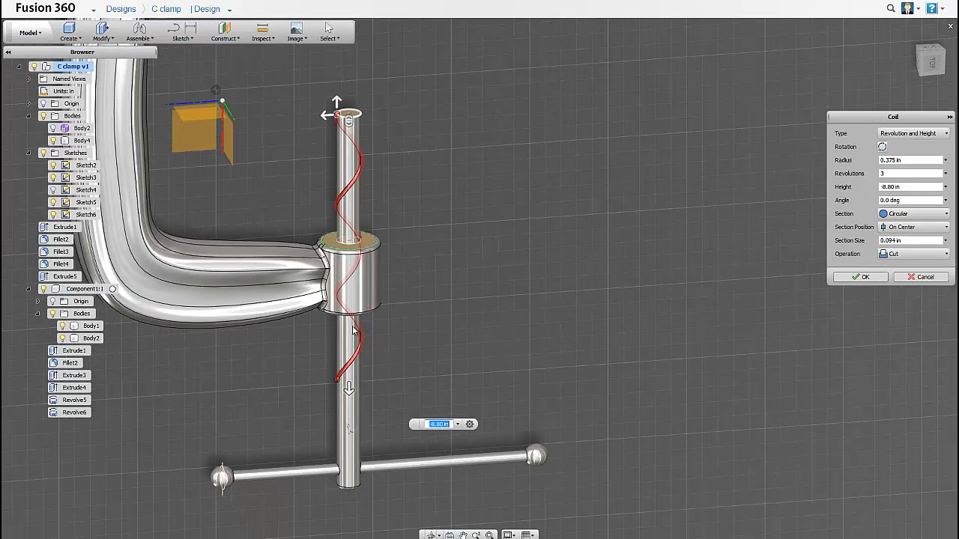
left_click(908, 187)
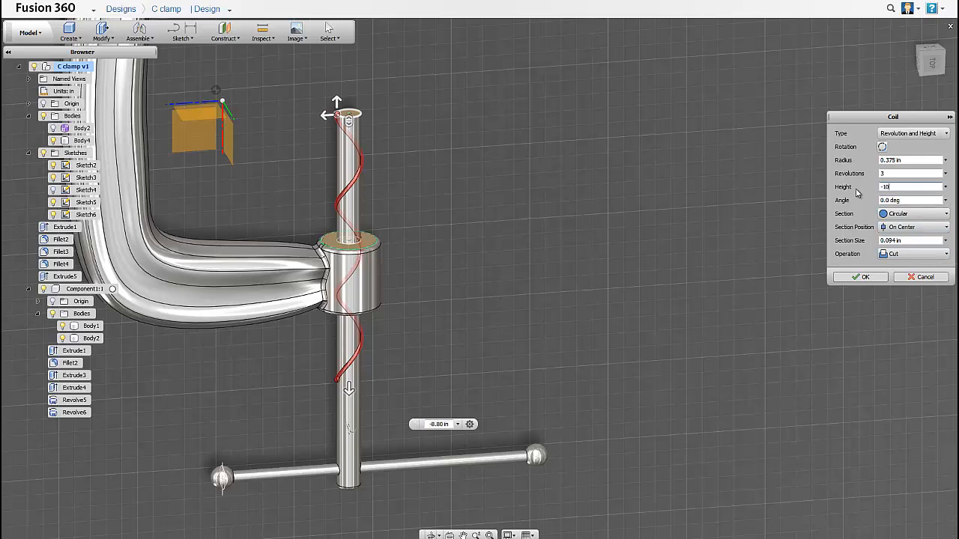
key("Return")
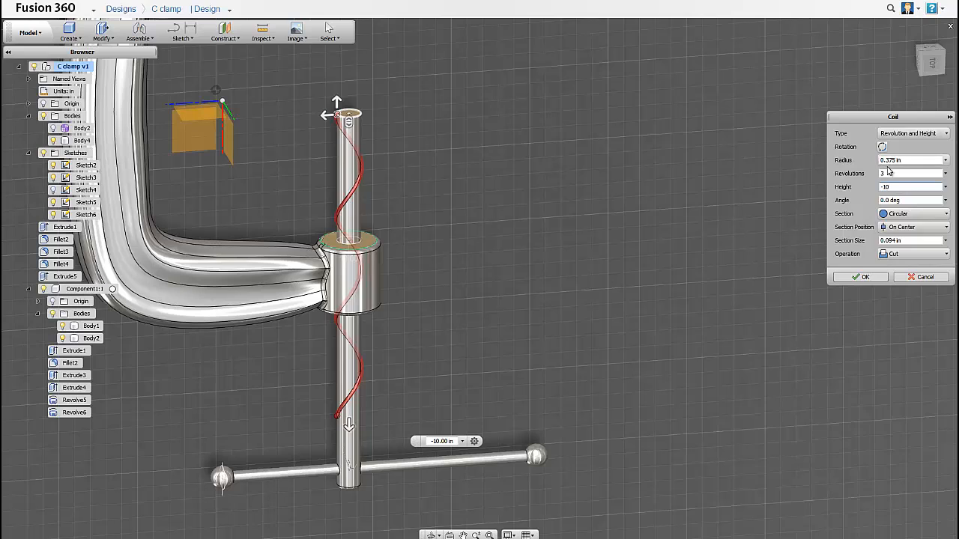
Set the coil to 35 revolutions and choose the Triangular (External) section
left_click(893, 173)
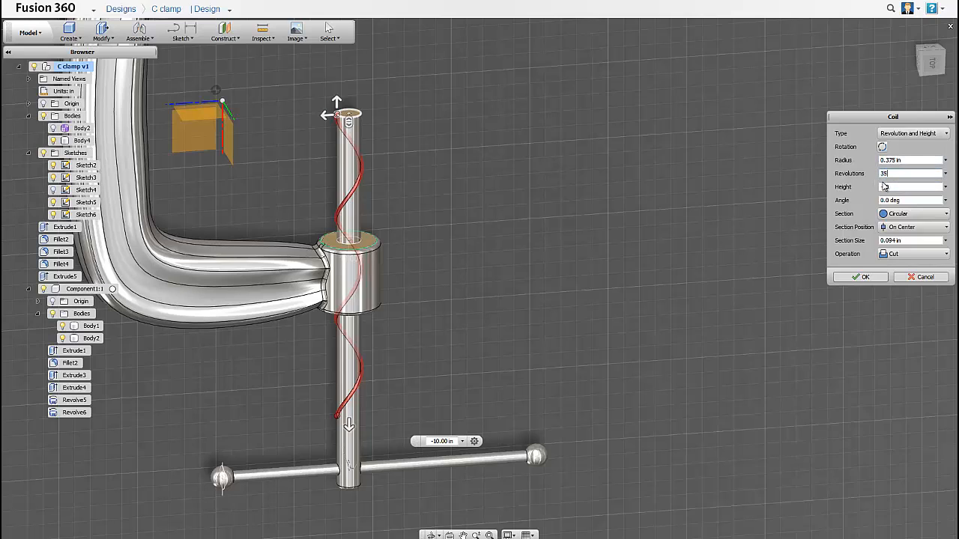
key("Return")
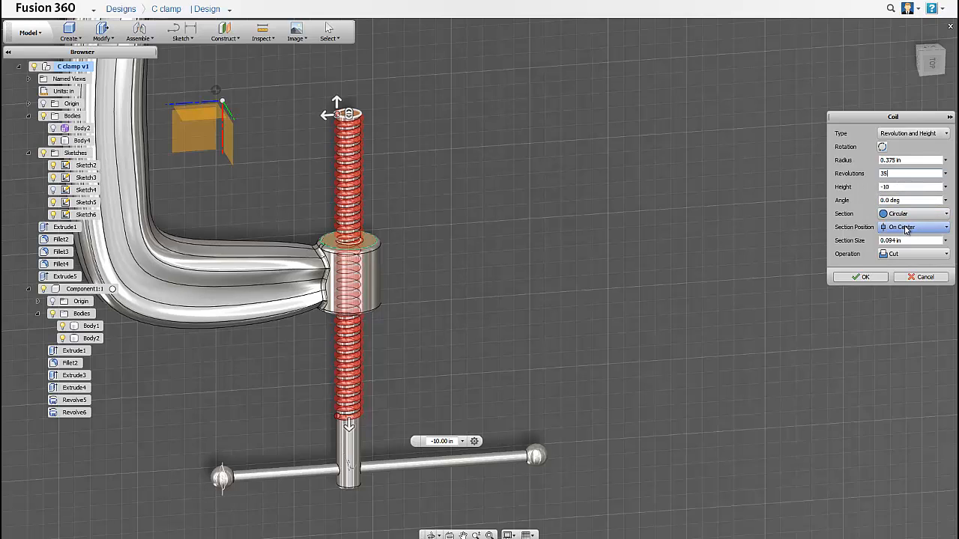
left_click(906, 215)
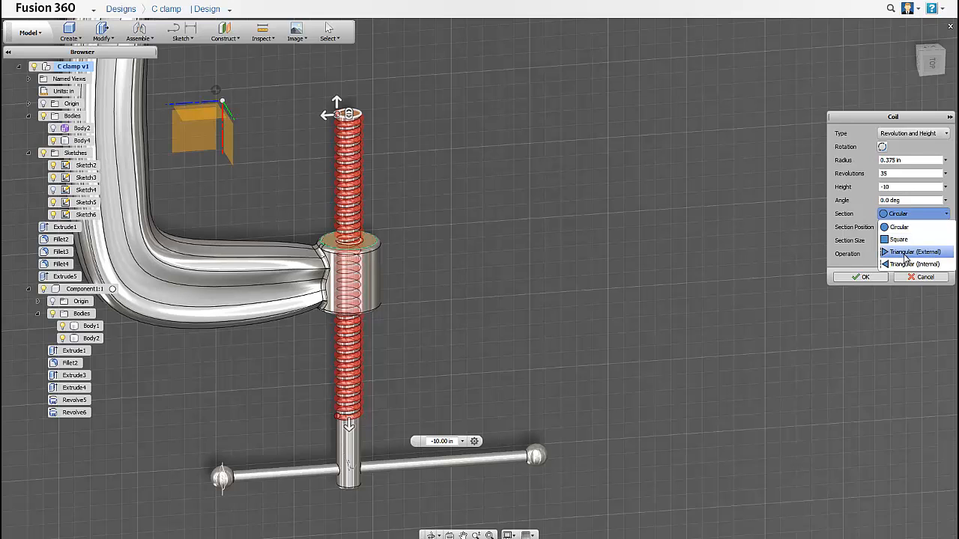
left_click(890, 256)
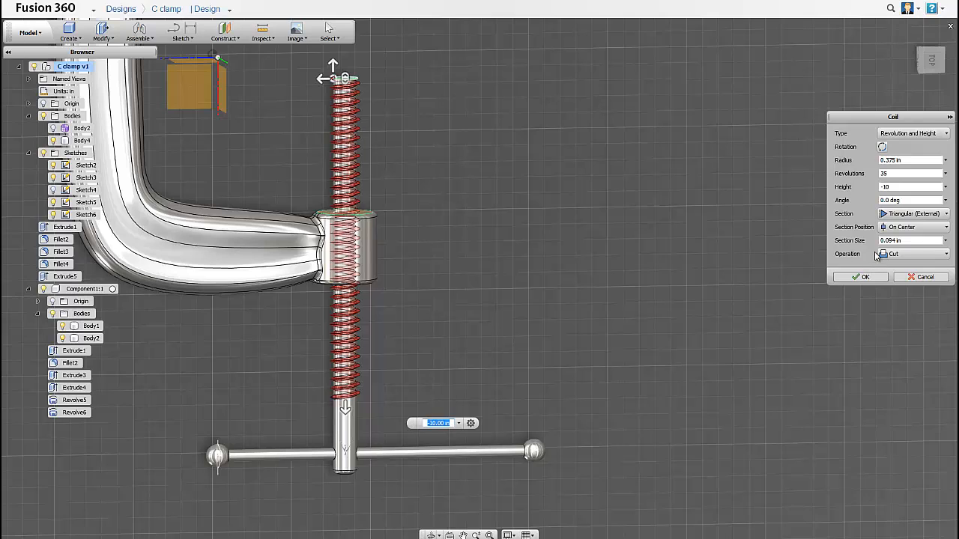
Change the coil's operation to Join so the thread is added onto the rod
left_click(886, 173)
left_click(919, 255)
left_click(916, 270)
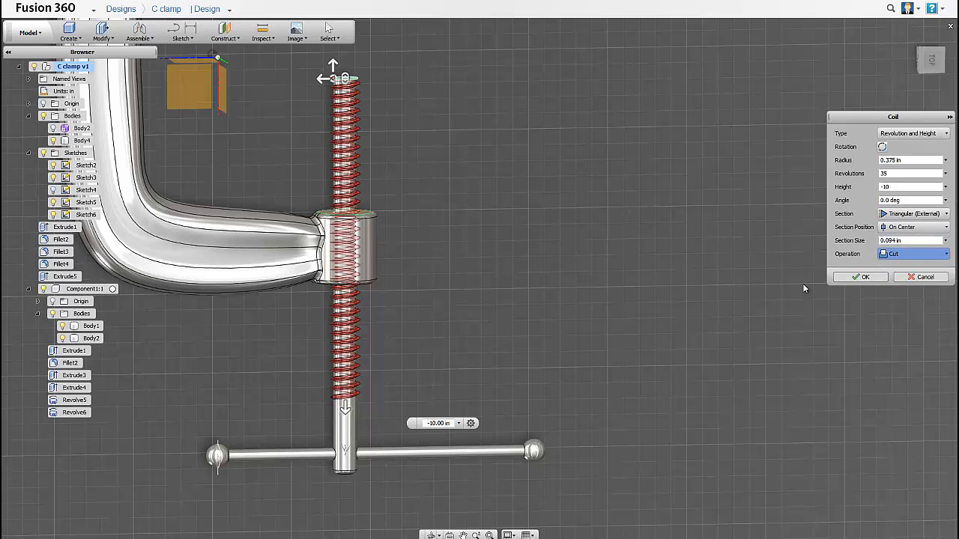
key("Up")
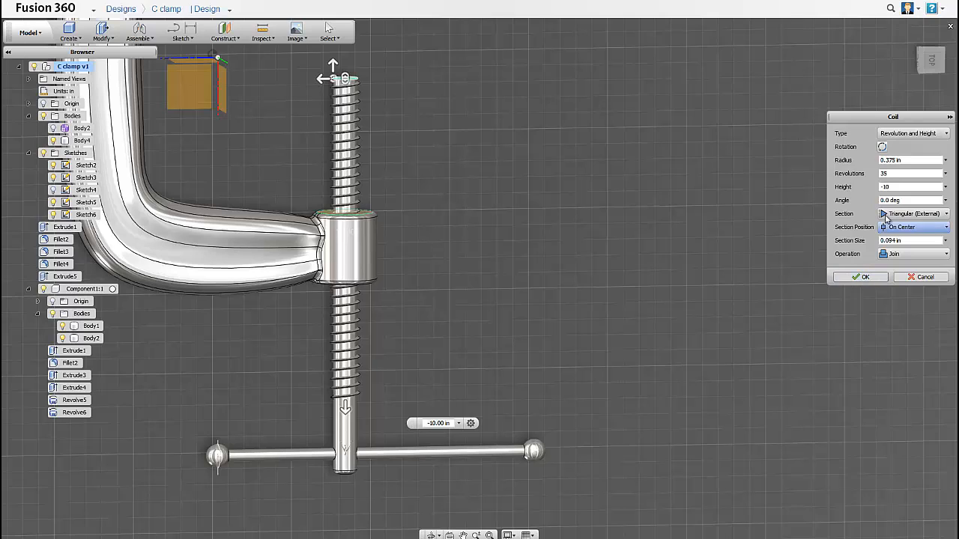
Set the coil to 50 revolutions, create the thread on the rod and inspect it
left_click(873, 174)
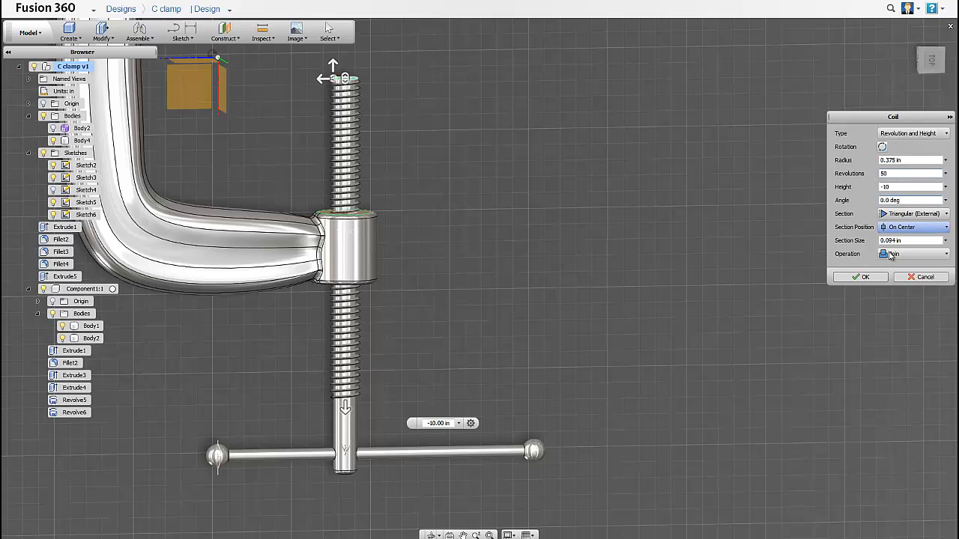
left_click(875, 277)
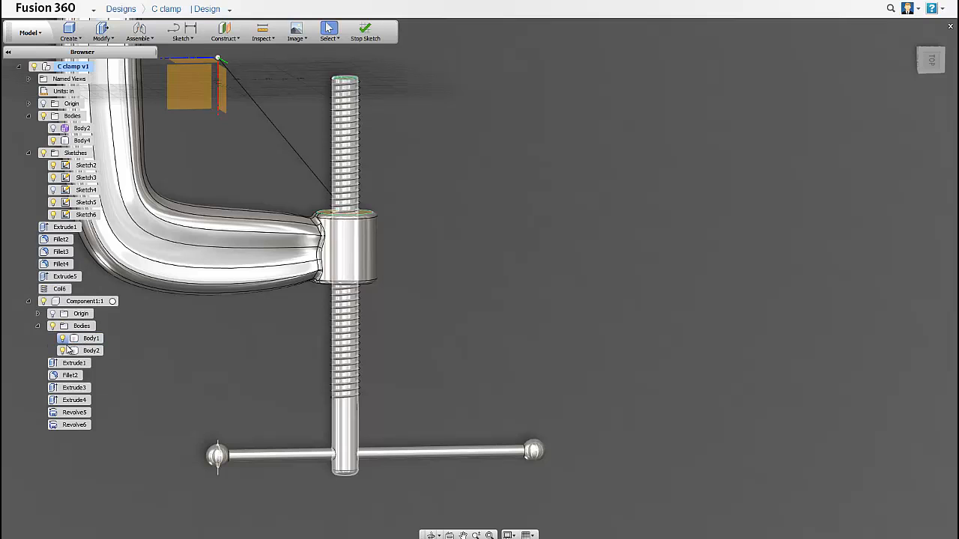
middle_click_drag(197, 206, 343, 214, "shift")
scroll(230, 217, "up", 3)
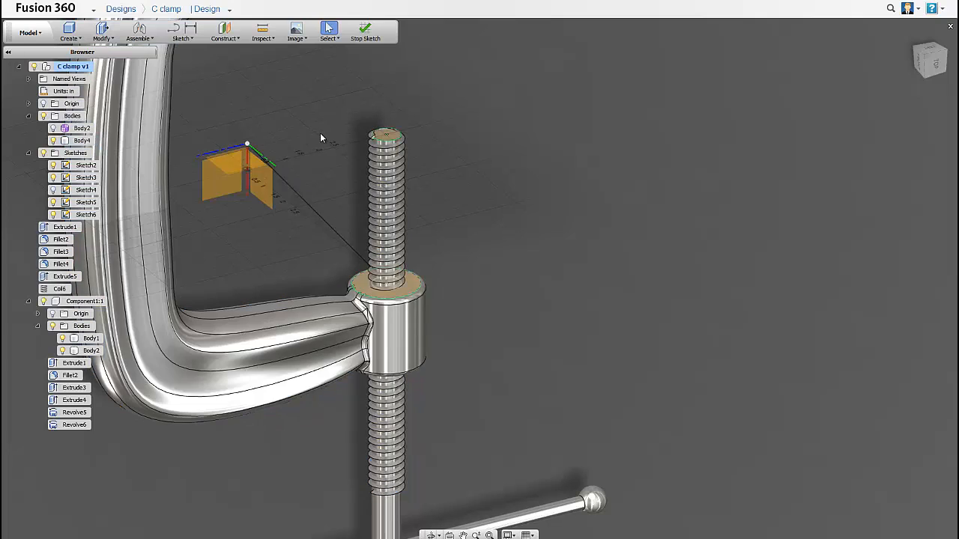
mouse_move(325, 157)
middle_mouse_down("shift")
mouse_move(329, 170)
mouse_move(313, 168)
middle_mouse_up("shift")
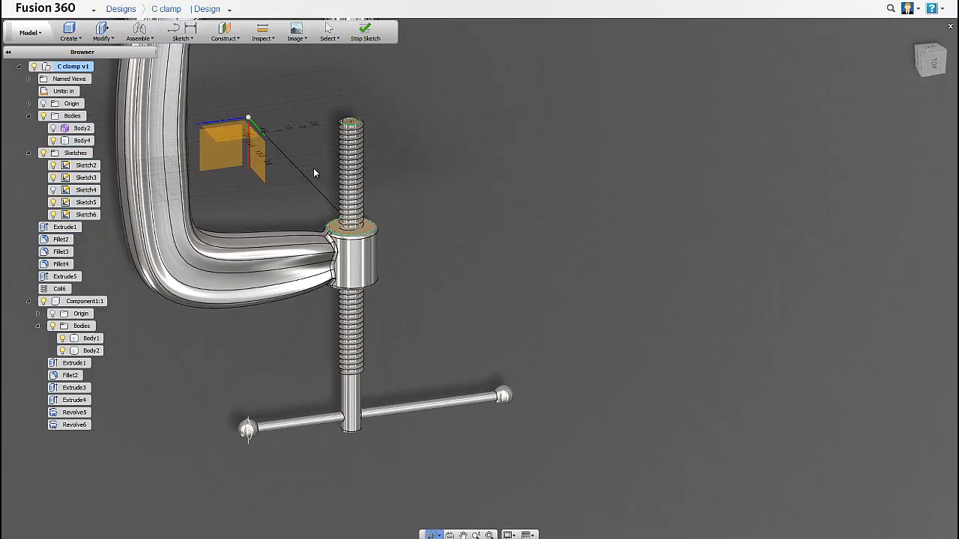
Undo the joined thread and start a new coil on the rod's top face with a 0.375 in radius
key("ctrl+z")
scroll(230, 84, "up", 3)
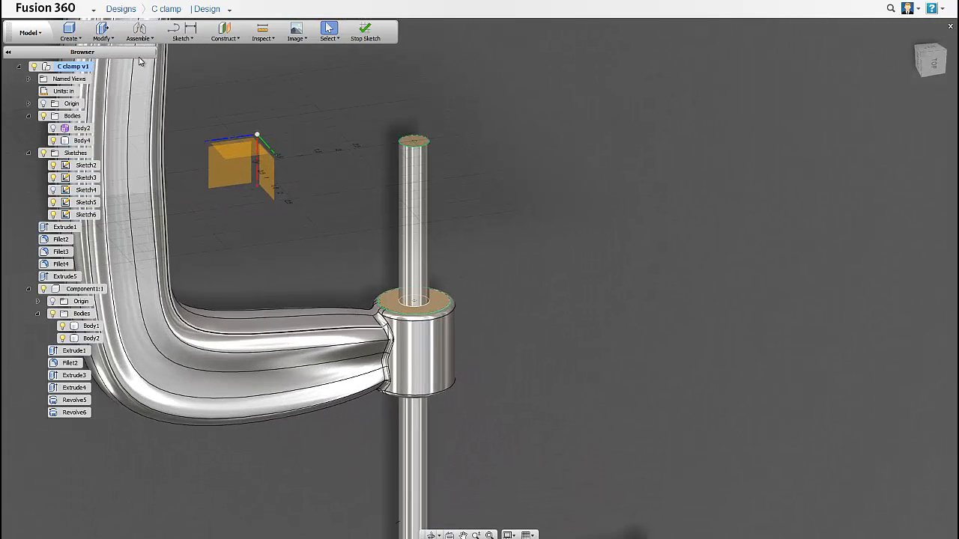
left_click(101, 36)
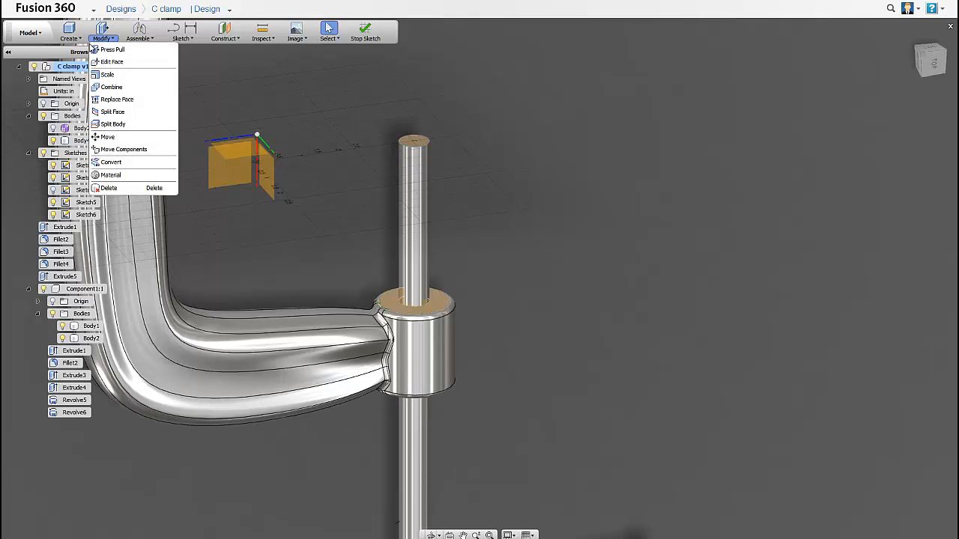
left_click(69, 34)
left_click(73, 99)
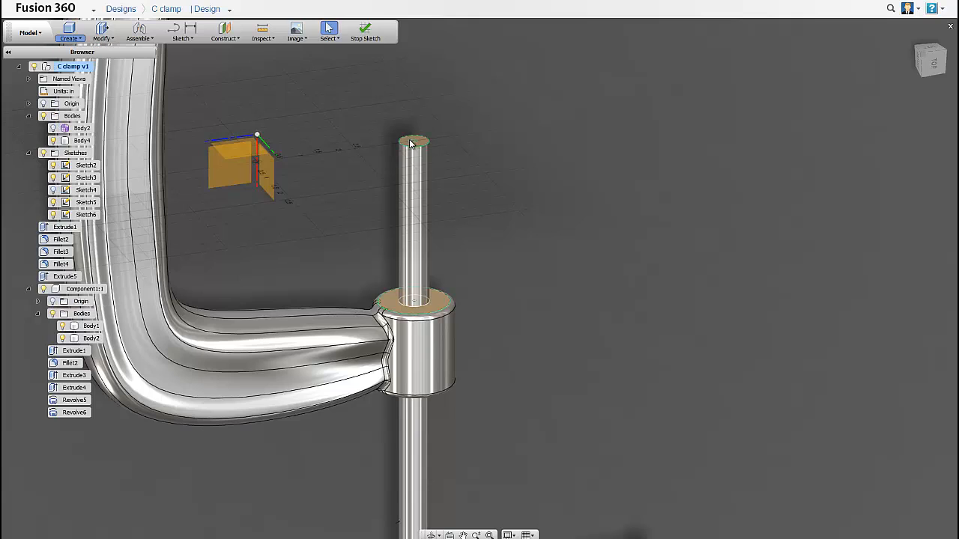
left_click(416, 137)
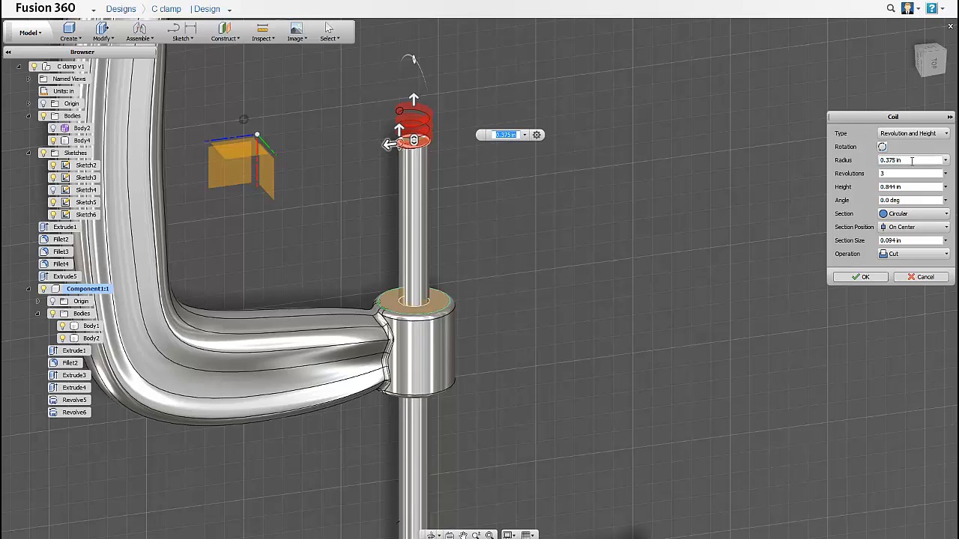
Set the coil to 50 revolutions, -10 in height and Circular section, and create it with the Cut operation
double_click(882, 173)
type("50")
left_click_drag(907, 186, 875, 187)
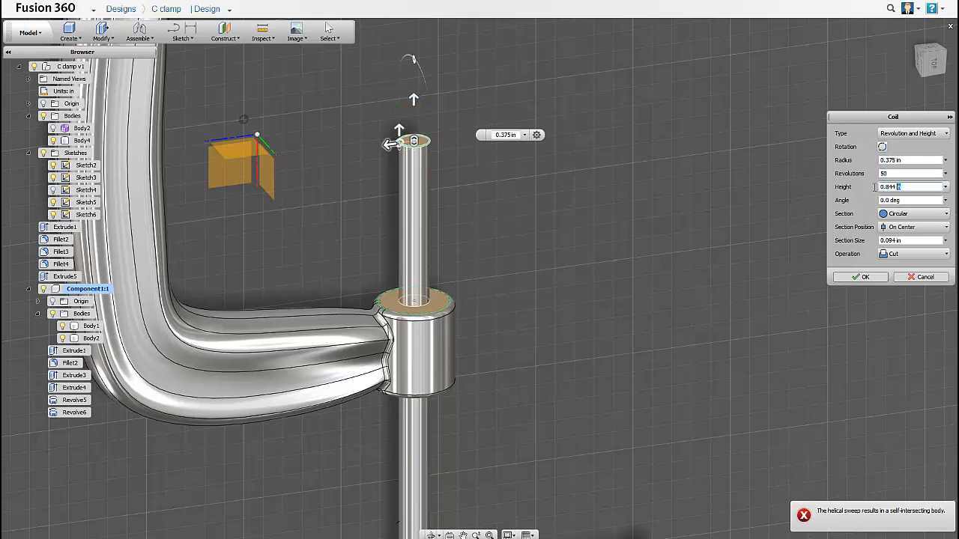
type("-10")
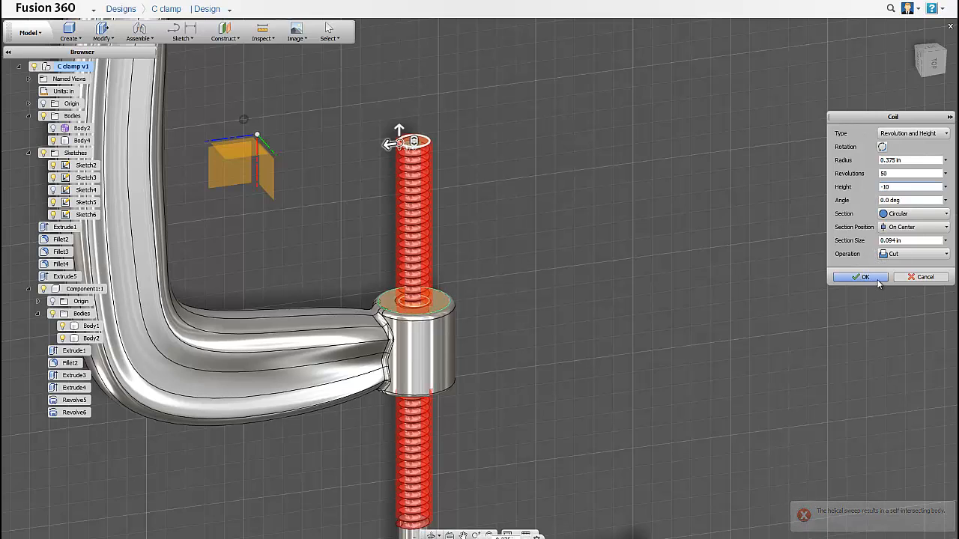
left_click(912, 214)
left_click(903, 225)
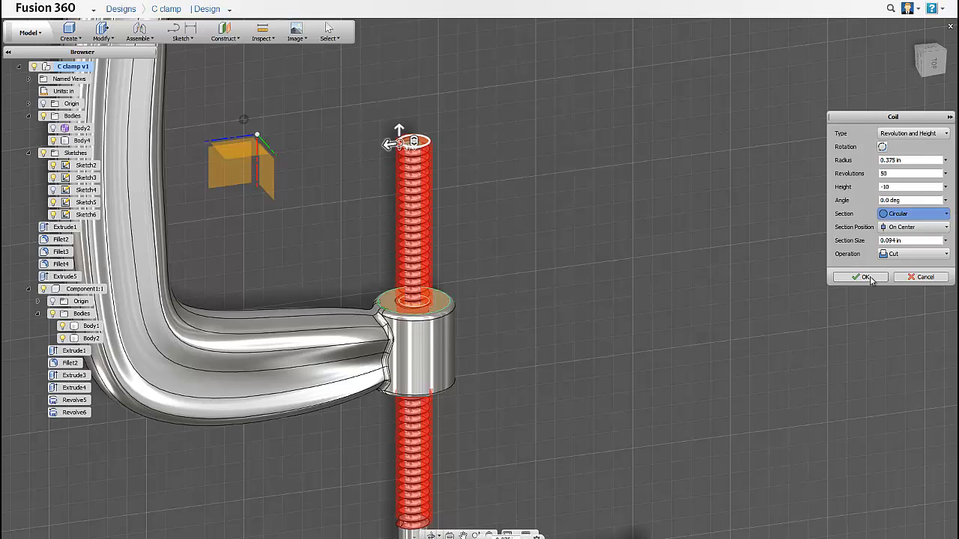
left_click(866, 277)
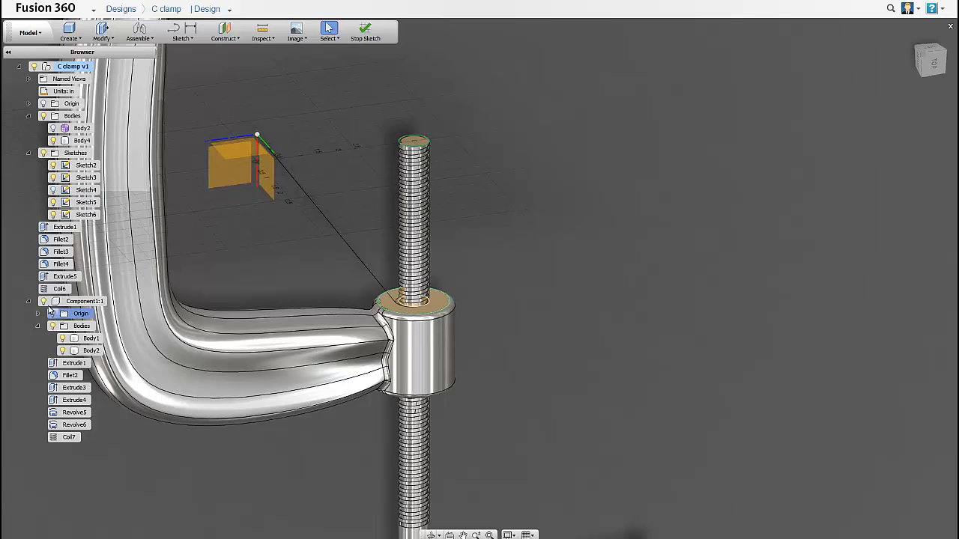
Hide the rod component to examine the thread inside the collar's hole, show it again and stop the sketch
left_click(43, 300)
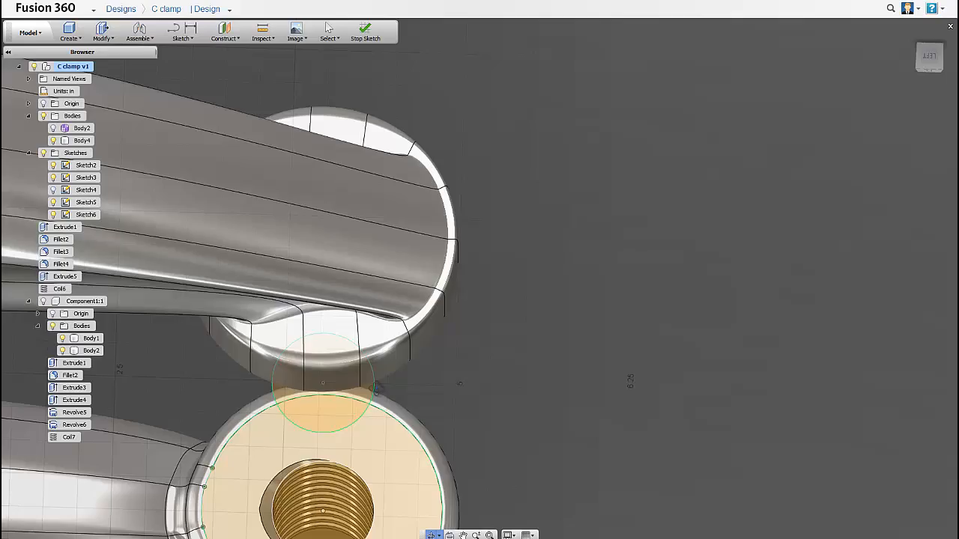
left_click(328, 29)
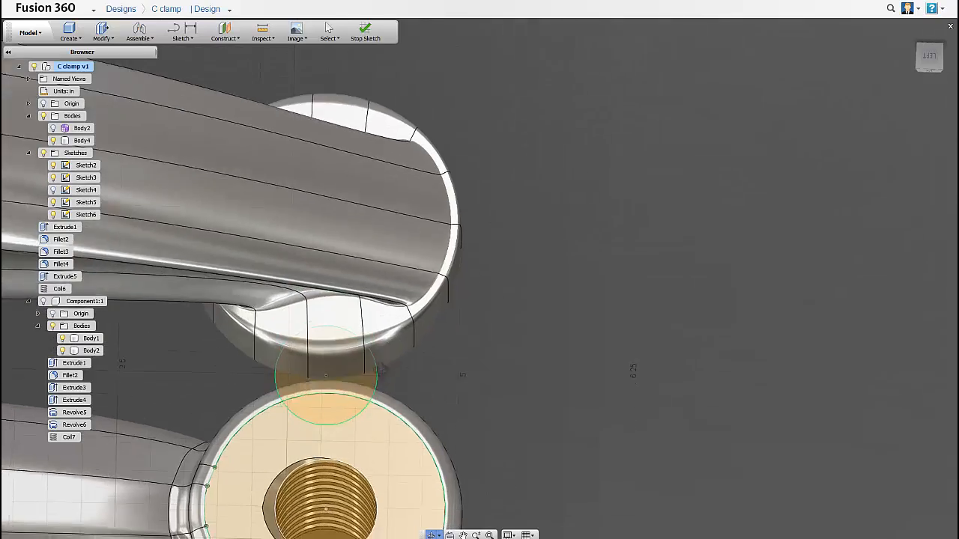
left_click(42, 301)
mouse_move(221, 224)
middle_mouse_down("shift")
mouse_move(223, 195)
mouse_move(242, 262)
mouse_move(246, 176)
mouse_move(372, 48)
middle_mouse_up("shift")
left_click(365, 35)
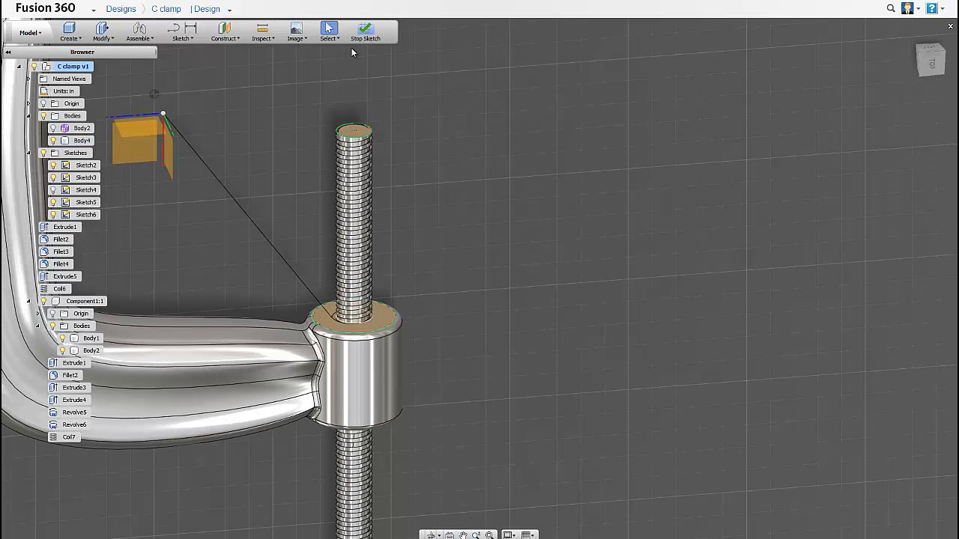
Activate Component1 and switch its visibility off and on to compare the rod with the collar's hole
left_click(112, 302)
middle_click_drag(220, 268, 219, 226, "shift")
scroll(268, 231, "up", 6)
left_click(44, 301)
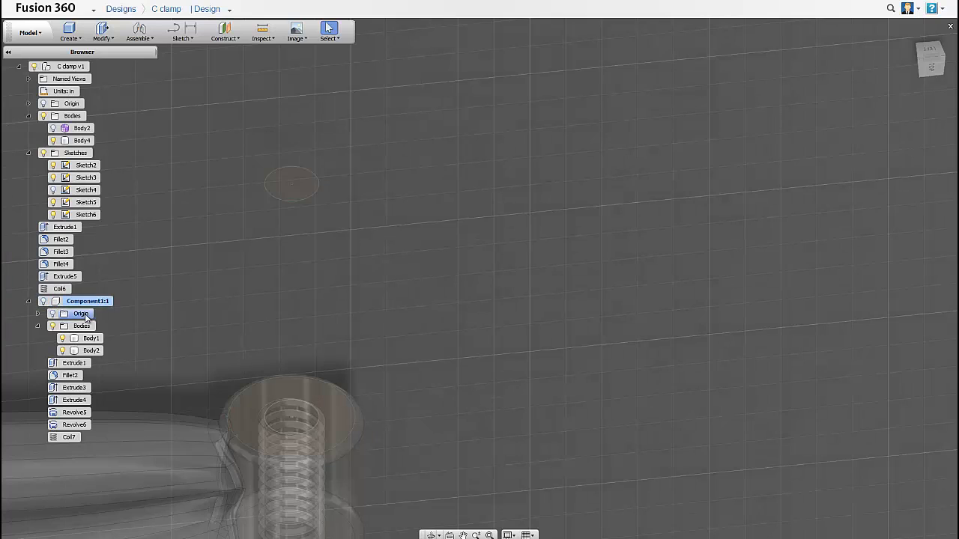
left_click(44, 301)
middle_click_drag(180, 287, 217, 120, "shift")
Start a coil centred on the rod's top face with a 0.375 in radius and set its height to -10 in
left_click(69, 33)
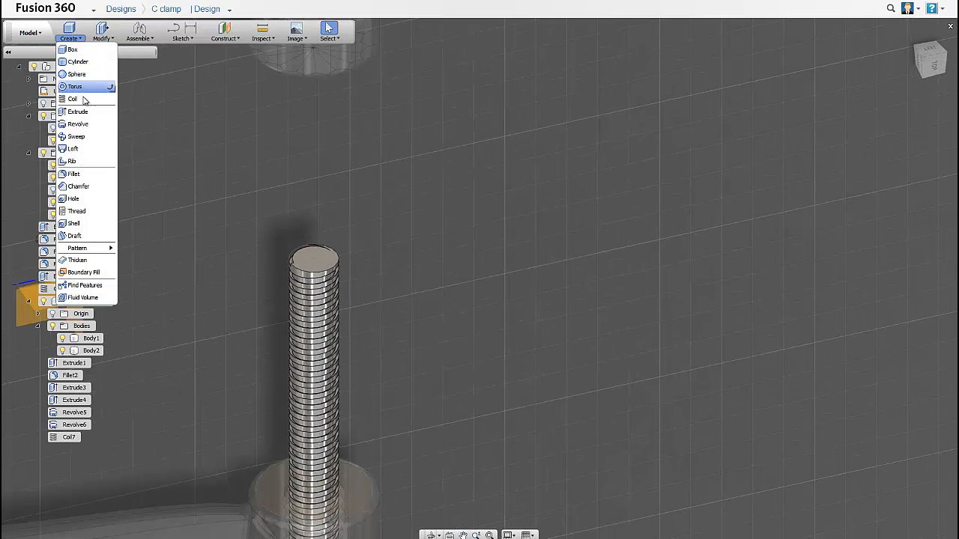
left_click(77, 100)
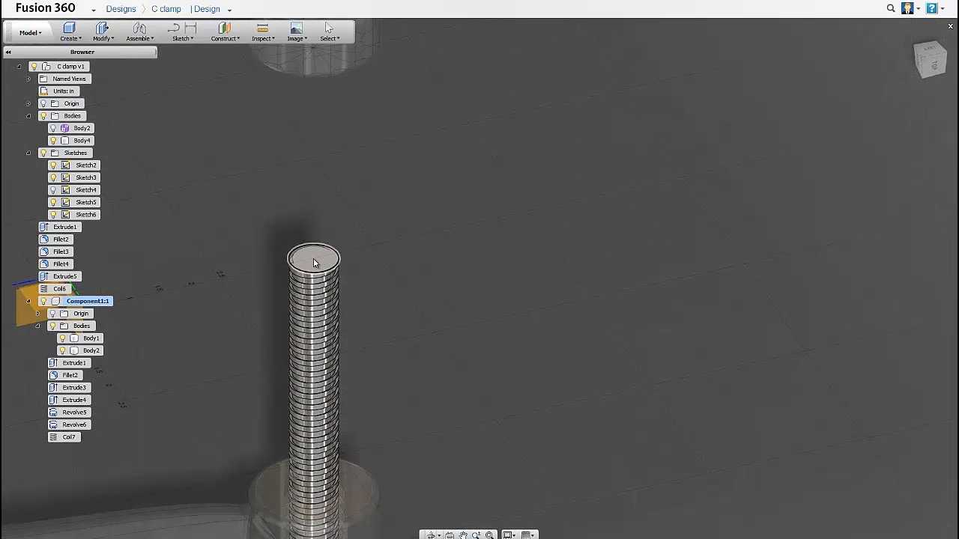
left_click(315, 260)
left_click(314, 259)
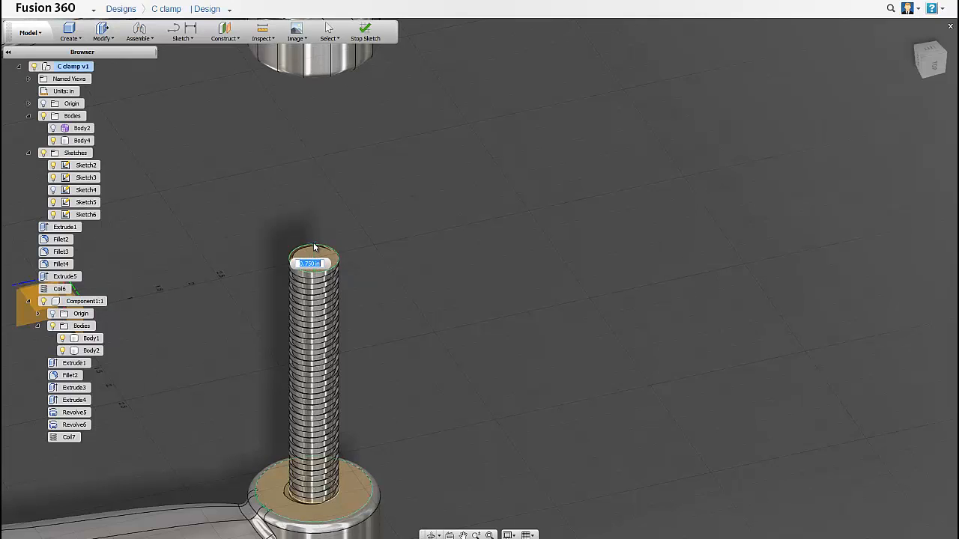
left_click(314, 247)
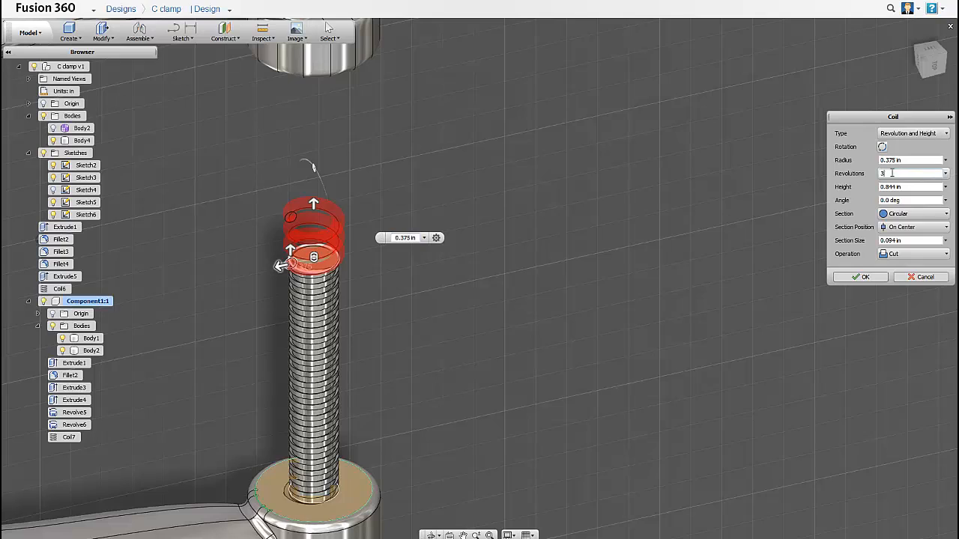
type("3")
key("Tab")
type("-10")
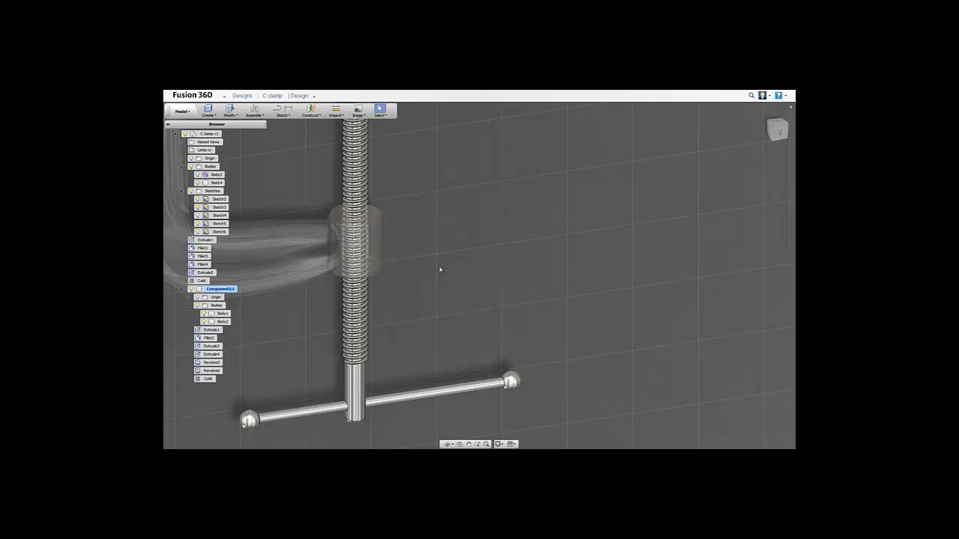
Inspect the rod's thread, then hide the rod component and examine the thread inside the collar
middle_click_drag(439, 268, 366, 222, "shift")
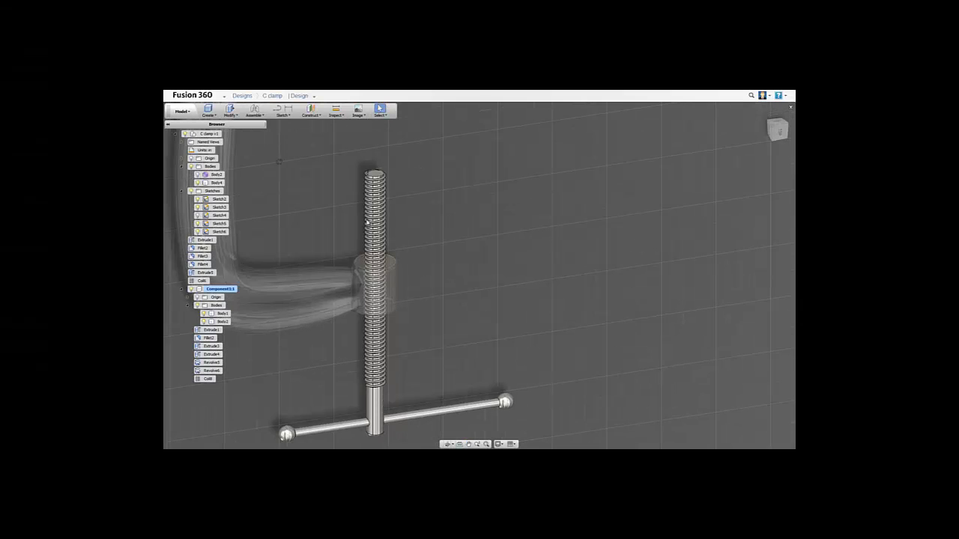
middle_click_drag(412, 248, 269, 133, "shift")
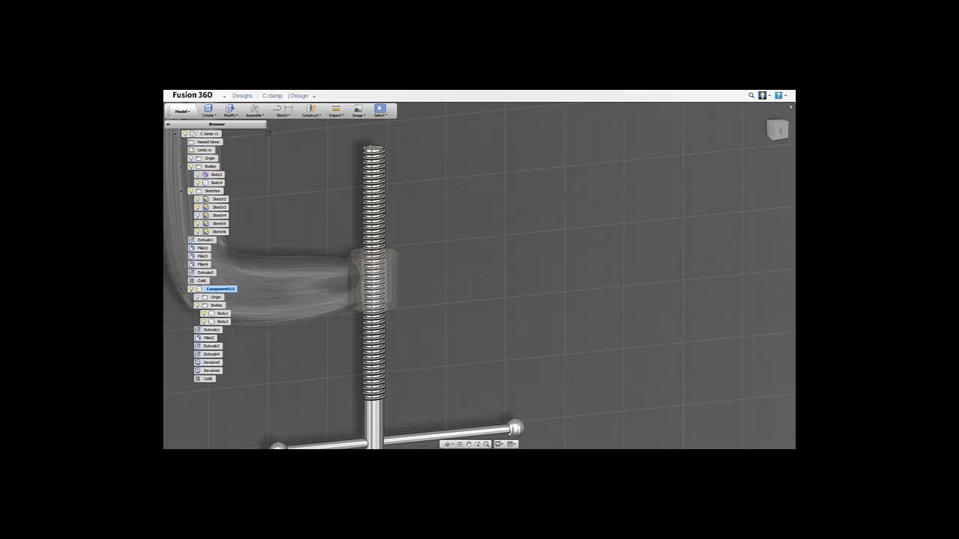
middle_click_drag(337, 197, 237, 130, "shift")
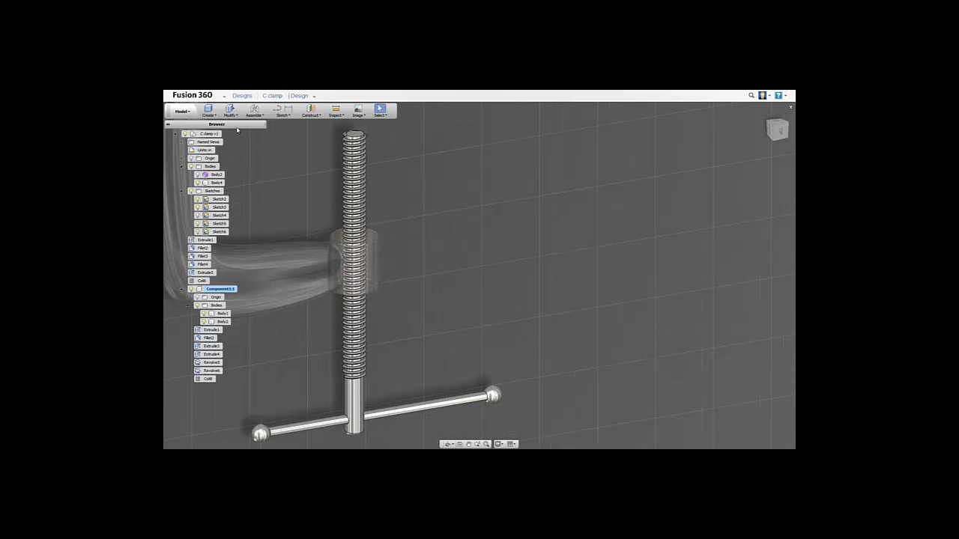
left_click(191, 289)
middle_click_drag(307, 268, 329, 305, "shift")
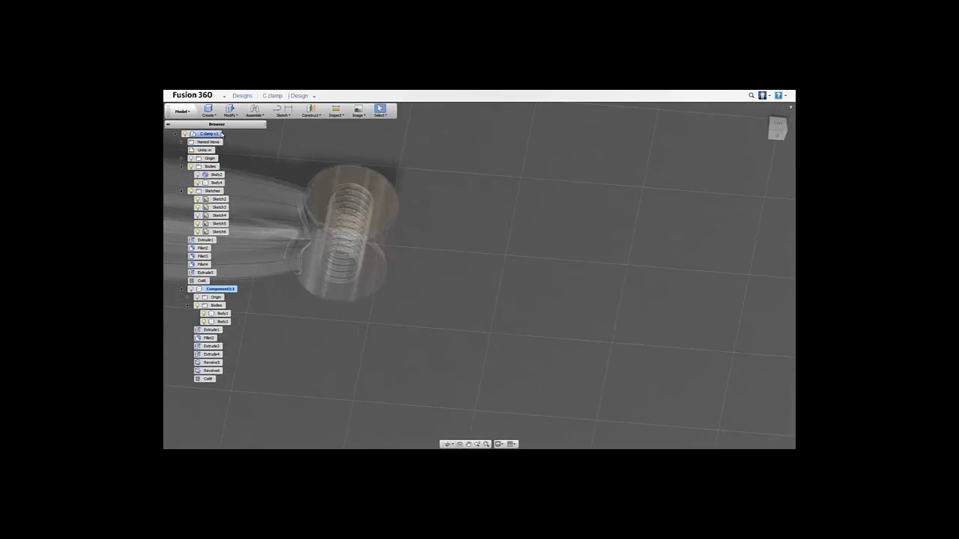
Activate the top-level C clamp assembly and show the rod component again
left_click(224, 134)
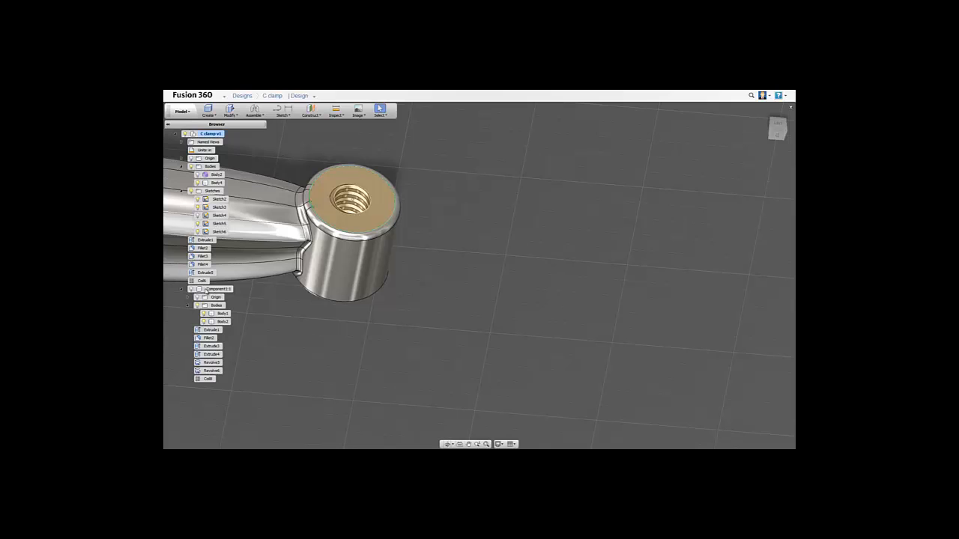
left_click(191, 289)
left_click(191, 290)
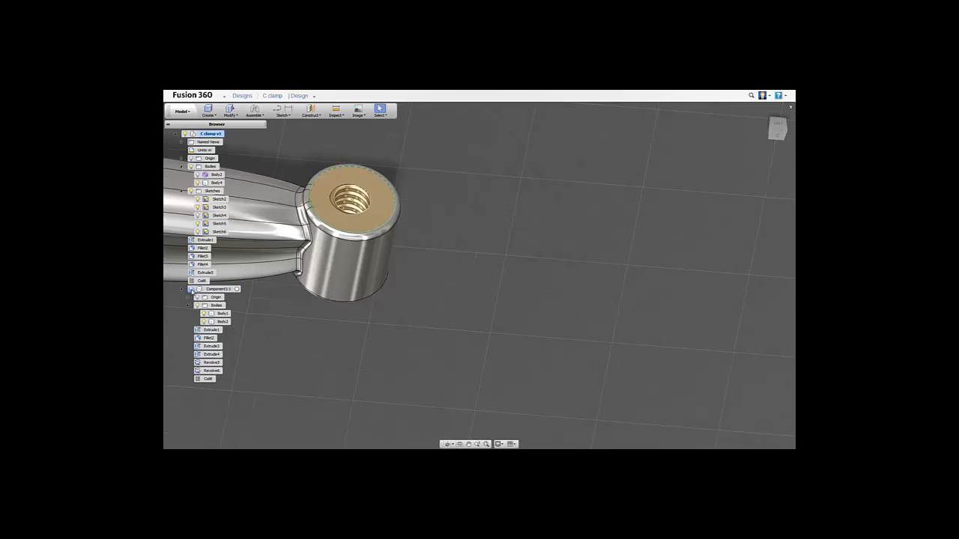
left_click(192, 291)
middle_click_drag(407, 274, 362, 363, "shift")
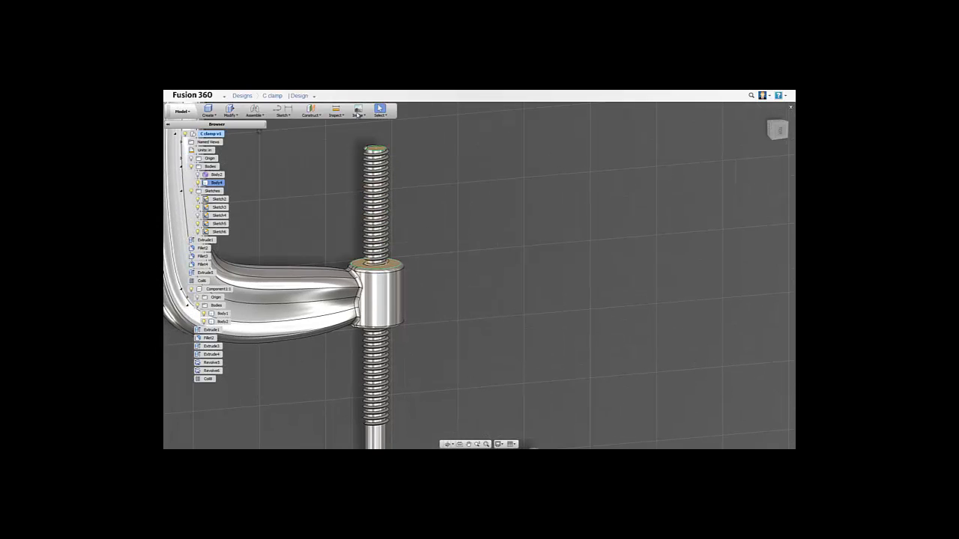
middle_click_drag(358, 131, 334, 176)
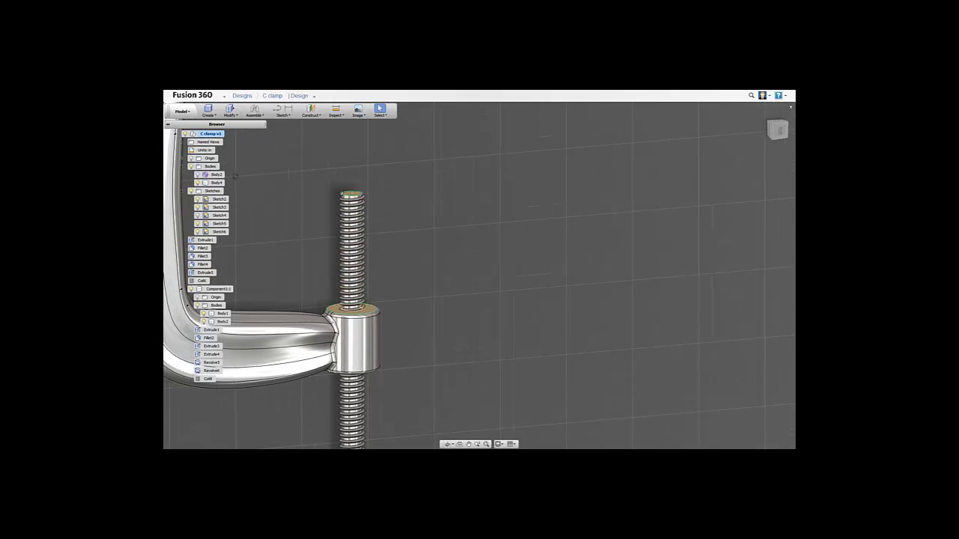
Check the shape of the screw's tip in the reference photo, then return to the threaded rod's top end
key("alt+Tab")
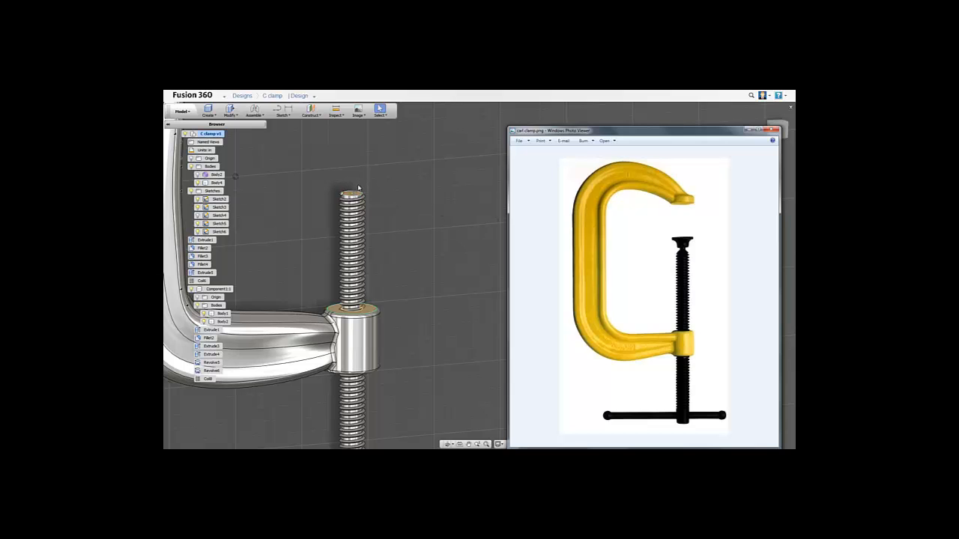
left_click(354, 100)
scroll(364, 180, "up", 4)
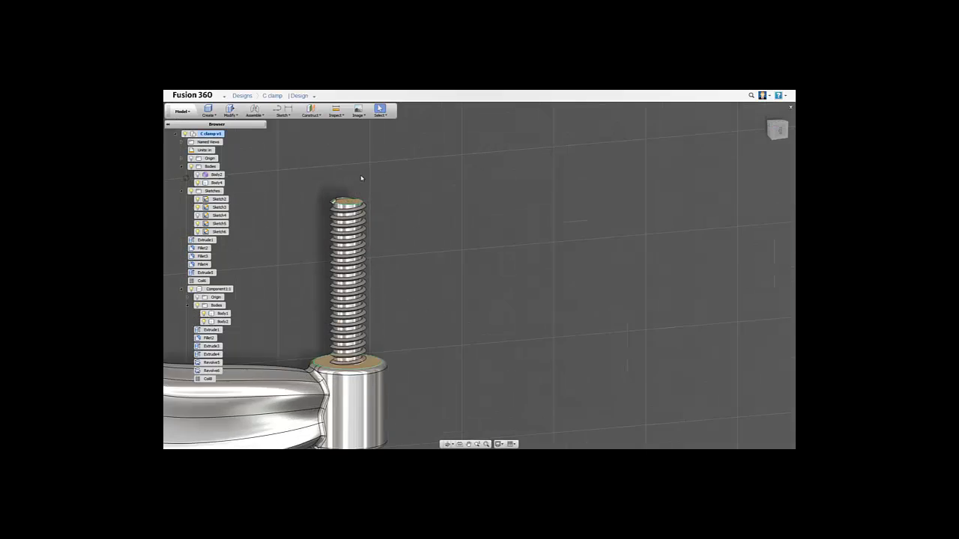
Extrude the circle on the rod's top end with Press Pull, using Join and a 30-degree taper angle to form a flared tip
key("q")
left_click(347, 206)
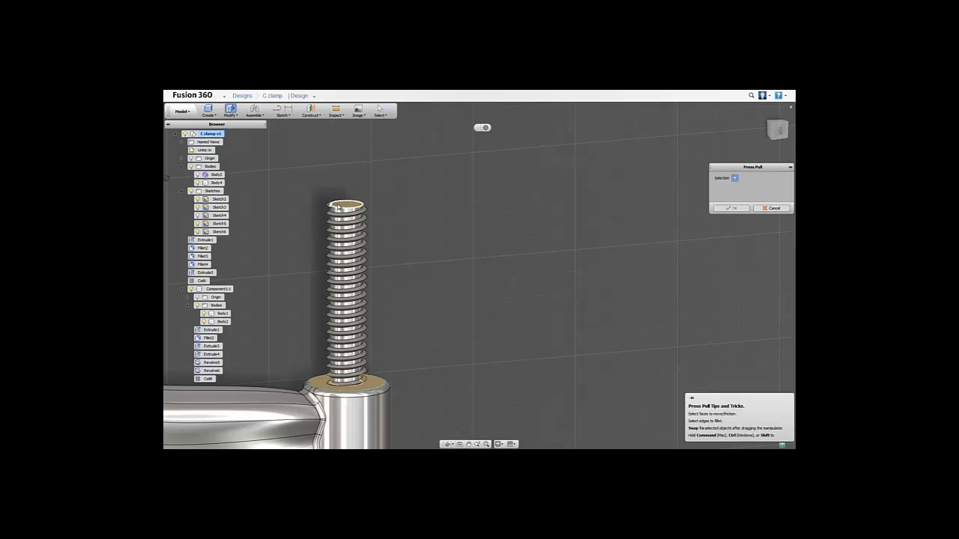
left_click_drag(346, 198, 346, 182)
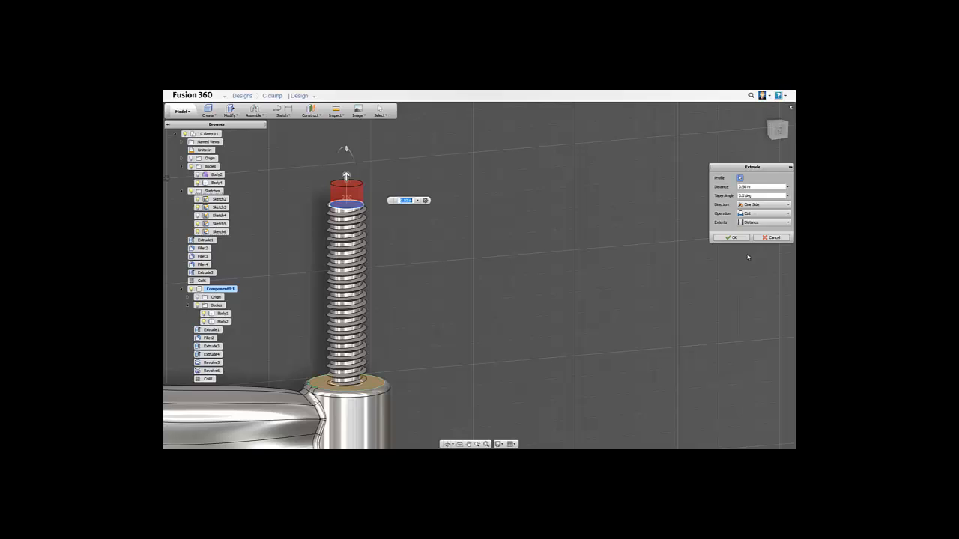
left_click(753, 213)
left_click(746, 228)
key("Up")
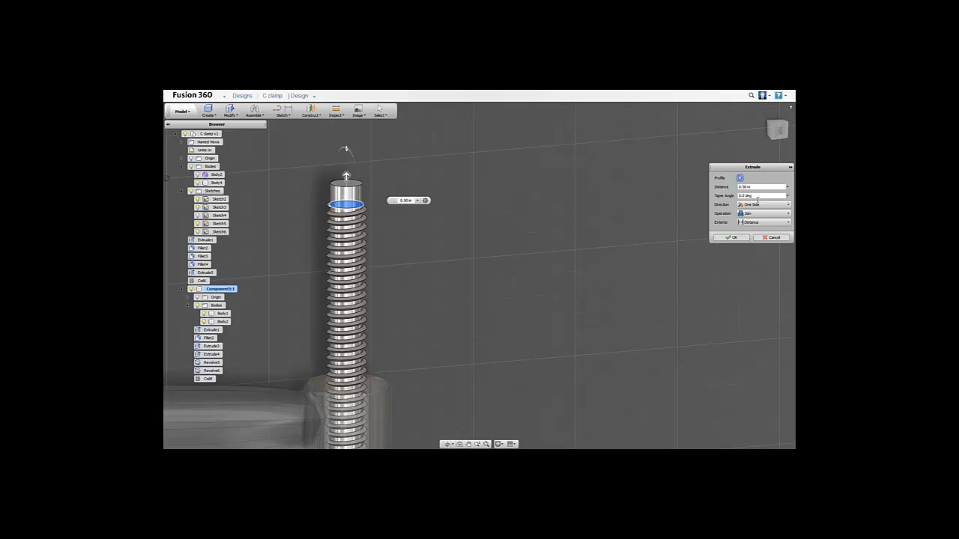
left_click_drag(761, 196, 724, 197)
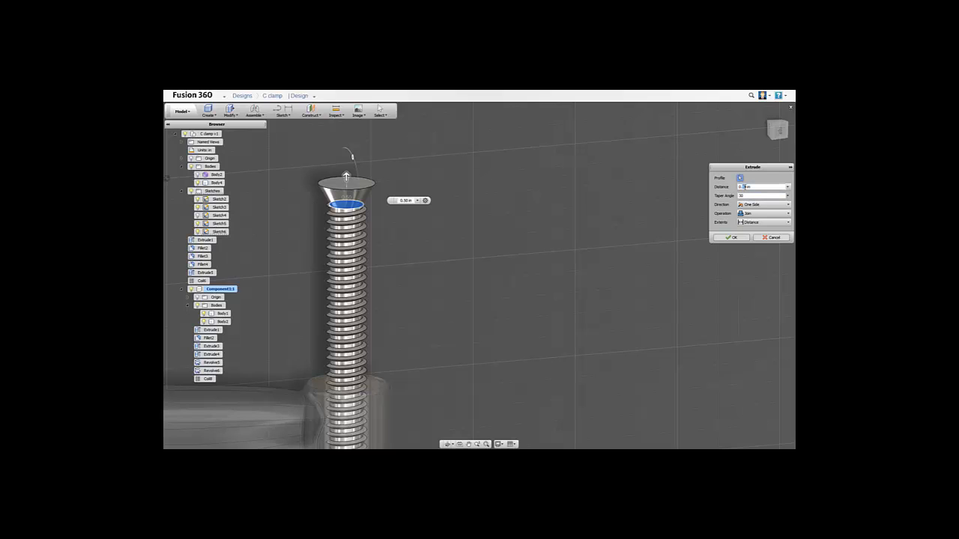
left_click(736, 238)
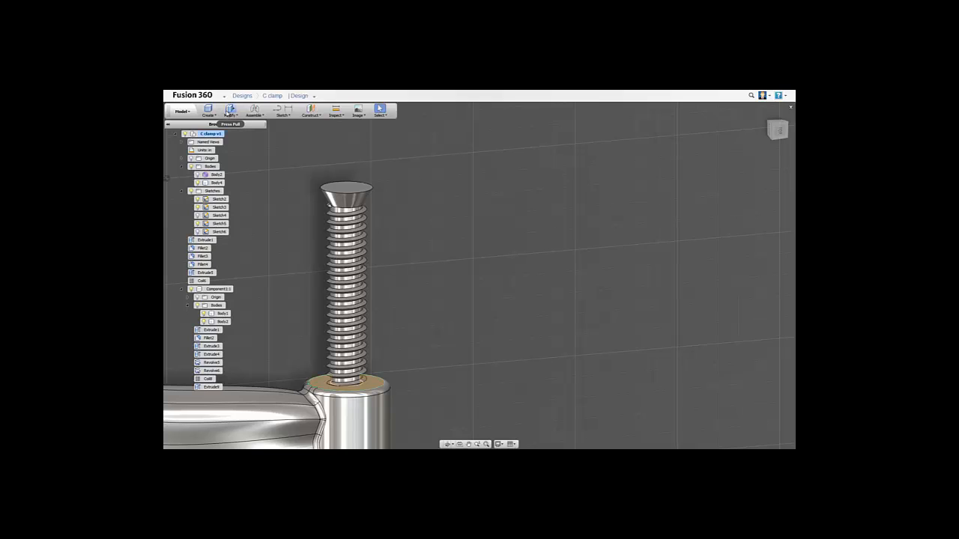
left_click(231, 110)
left_click(346, 186)
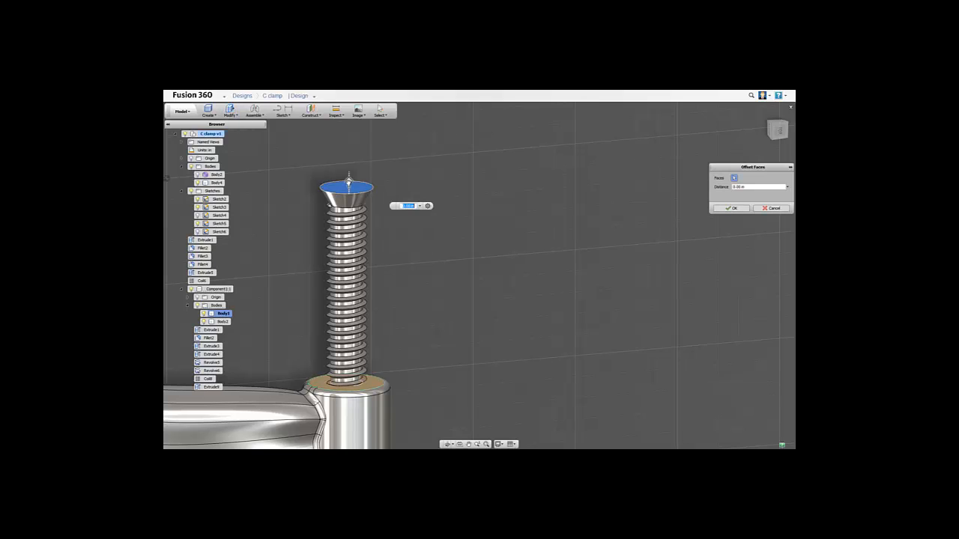
left_click_drag(348, 181, 348, 176)
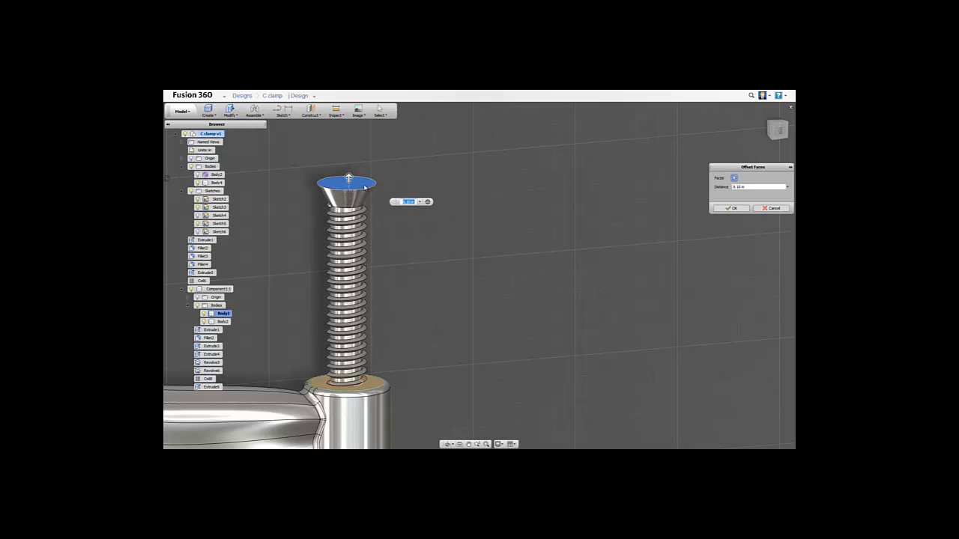
key("Escape")
Sketch on the flared tip's top face and extrude its circular profile slightly upward with Join and no taper to form a thin lip
left_click(277, 110)
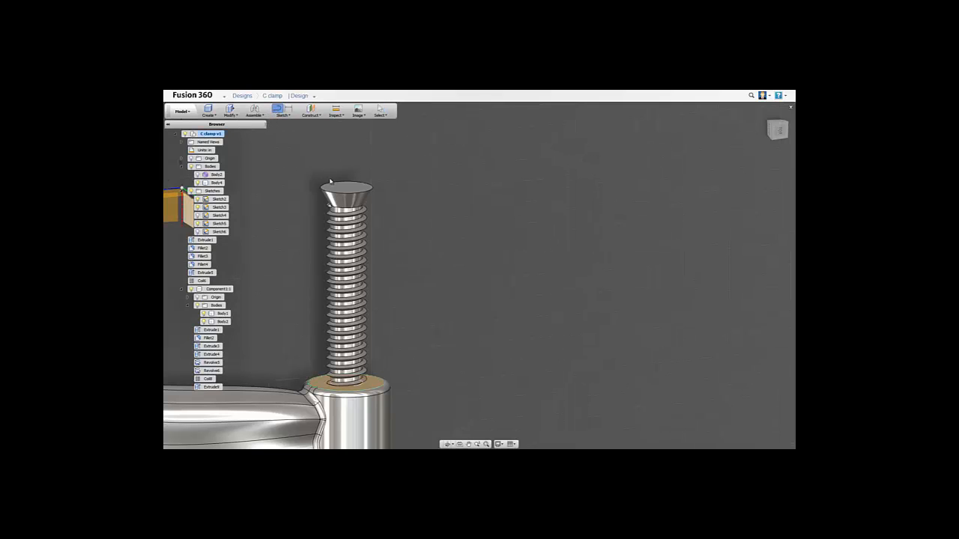
left_click(343, 186)
key("e")
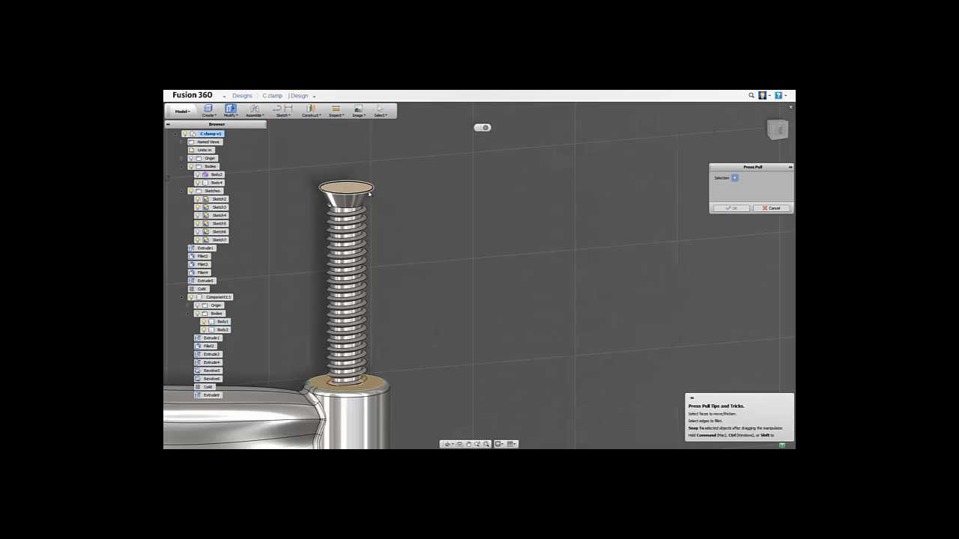
left_click(347, 184)
left_click_drag(346, 180, 347, 175)
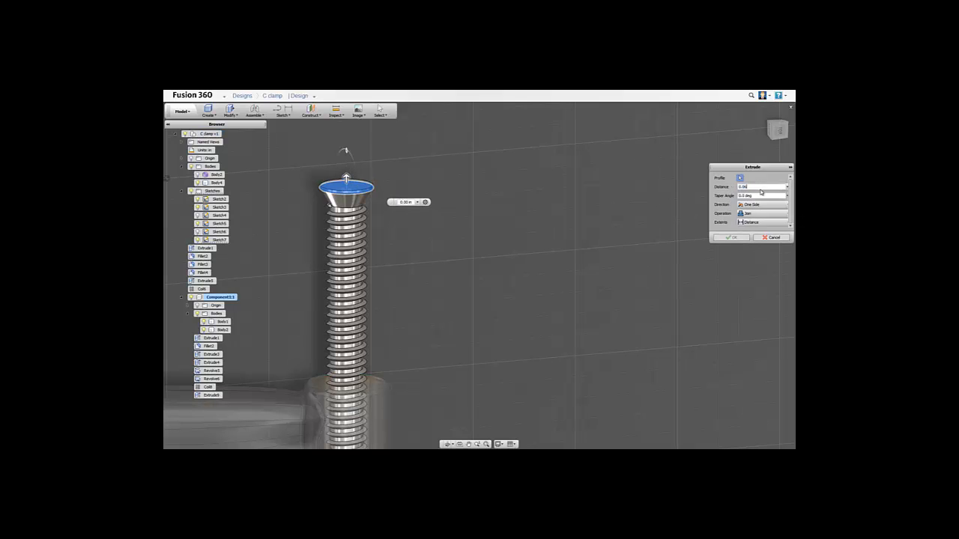
type("3")
left_click(732, 238)
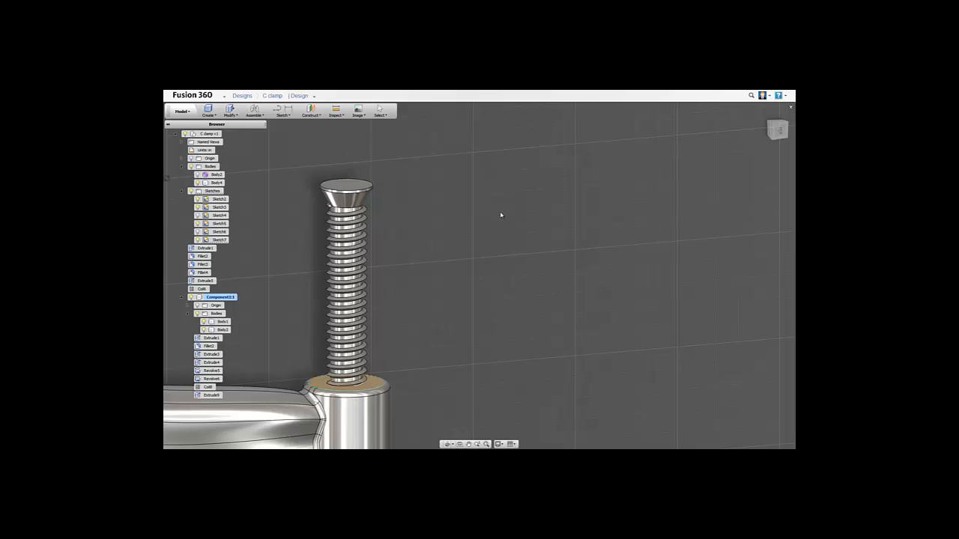
Sketch a rectangle on the clamp's central origin plane, wider than the upper jaw pad and overlapping its rounded bottom edge
scroll(476, 204, "down", 5)
mouse_move(470, 213)
middle_mouse_down("shift")
mouse_move(439, 225)
mouse_move(426, 216)
mouse_move(407, 162)
mouse_move(415, 173)
middle_mouse_up("shift")
scroll(401, 149, "up", 2)
left_click(282, 111)
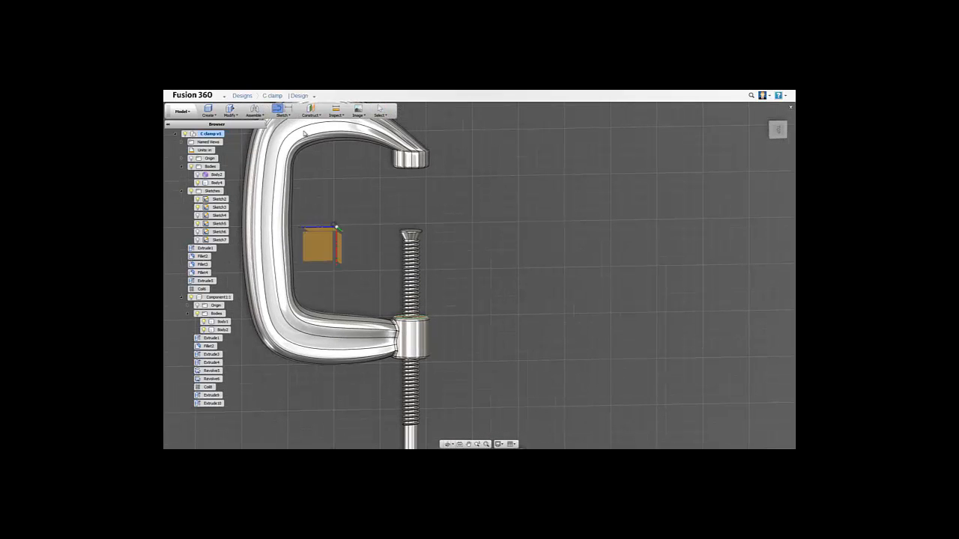
left_click(322, 244)
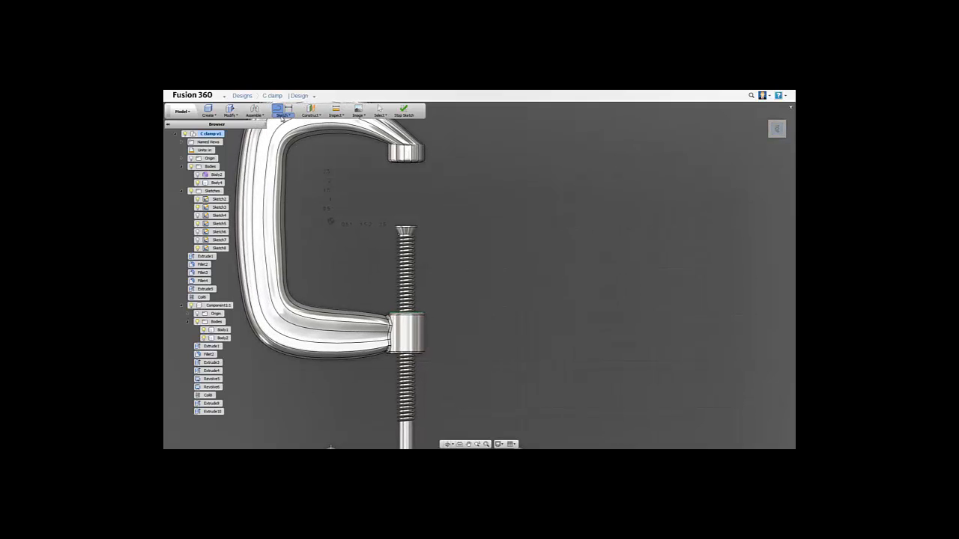
left_click(283, 113)
mouse_move(299, 139)
left_click(344, 142)
left_click(379, 161)
left_click(450, 186)
scroll(380, 158, "up", 1)
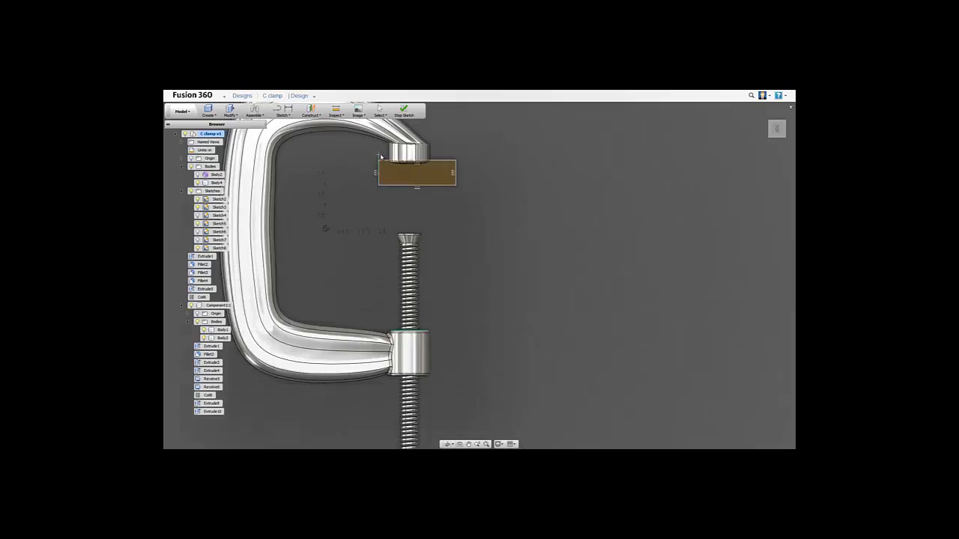
scroll(382, 158, "up", 5)
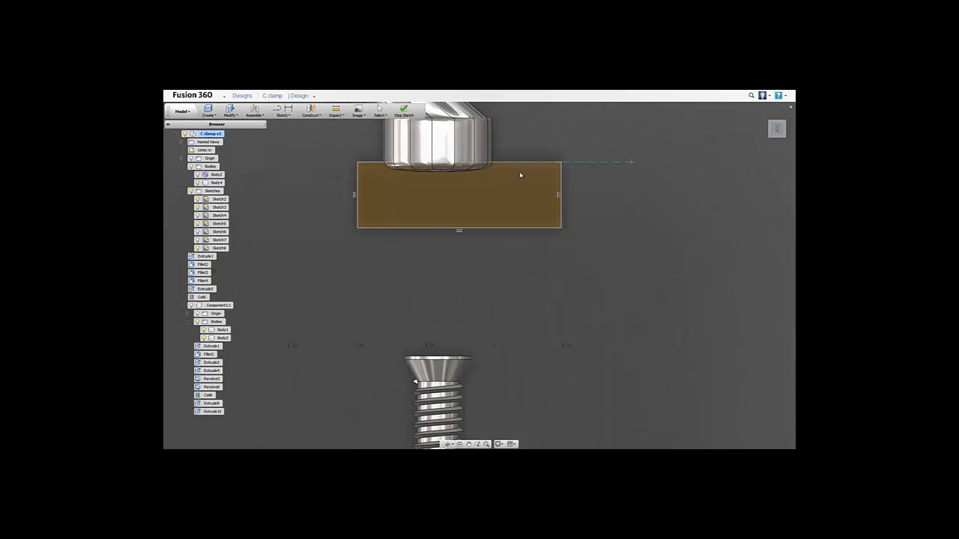
Extrude the rectangle as a two-sided cut, 2.20 in on the first side and past the pad on the other, to flatten the upper jaw
key("e")
left_click(376, 209)
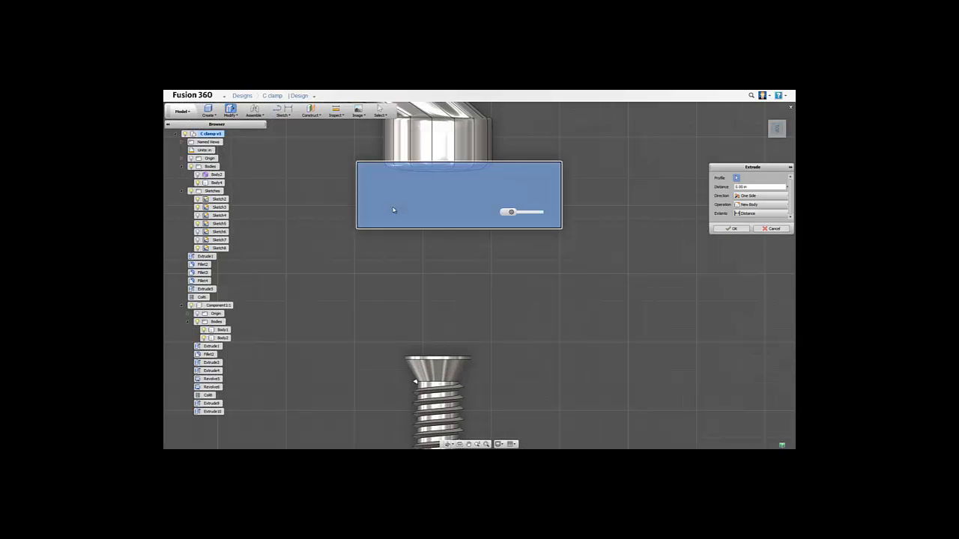
scroll(375, 211, "down", 2)
middle_click_drag(375, 211, 238, 178, "shift")
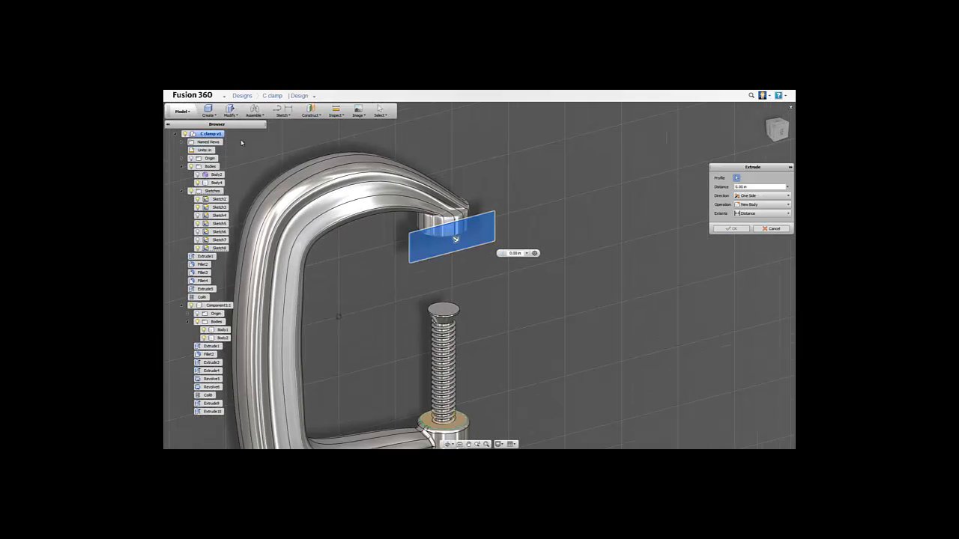
left_click_drag(456, 238, 490, 263)
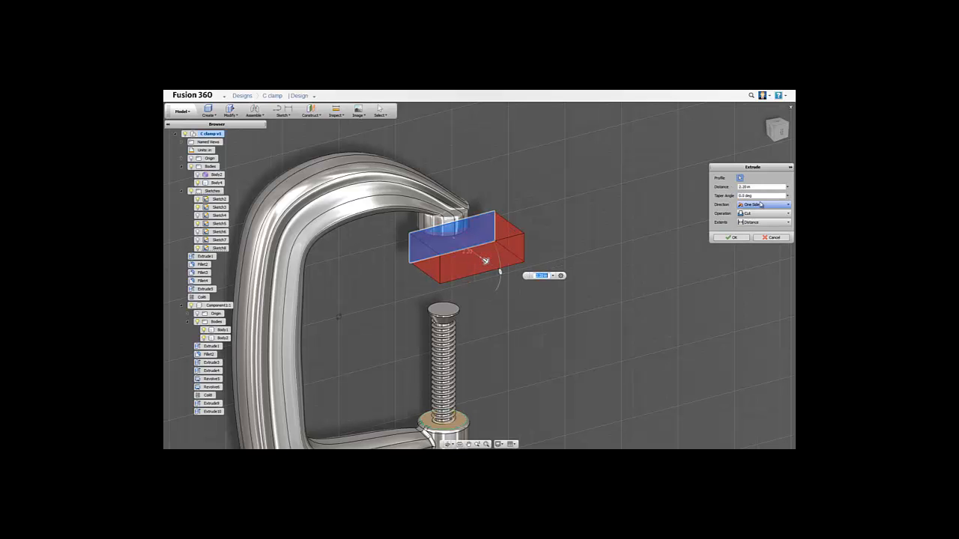
left_click(742, 239)
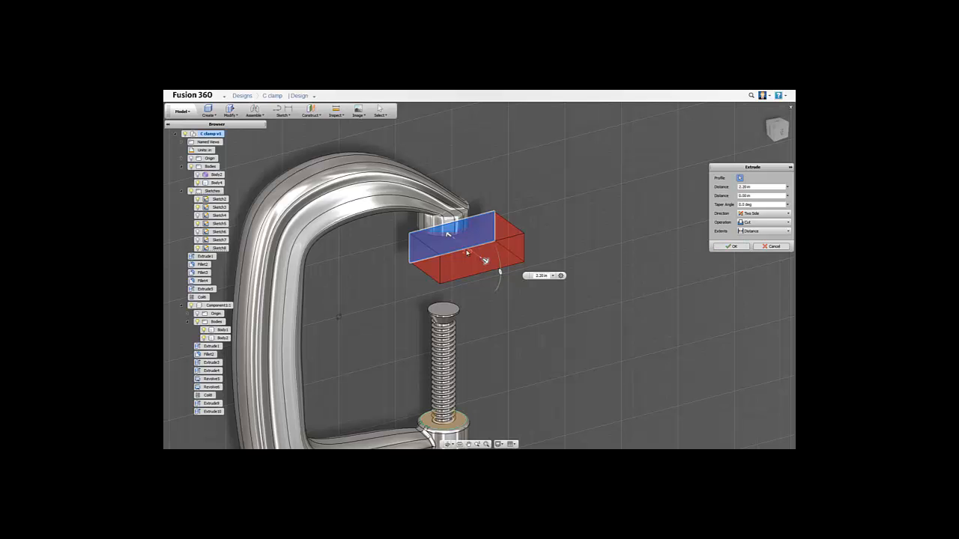
left_click(448, 236)
left_click_drag(449, 235, 443, 231)
middle_click_drag(642, 266, 659, 255, "shift")
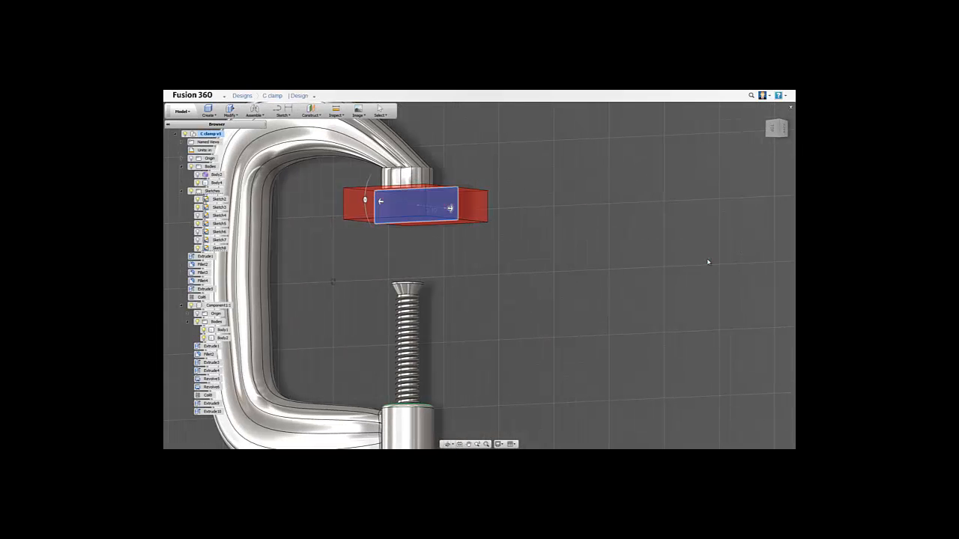
key("Return")
Inspect the trimmed upper jaw and compare the whole clamp with the reference photo
middle_click_drag(493, 248, 449, 244, "shift")
scroll(459, 237, "down", 5)
middle_click_drag(388, 233, 364, 206, "shift")
key("alt+Tab")
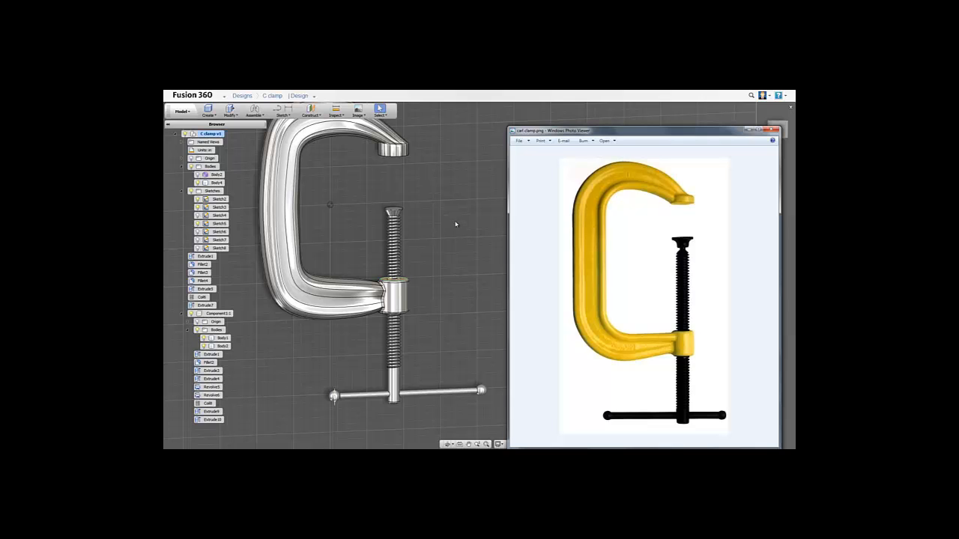
mouse_move(453, 199)
middle_mouse_down("shift")
mouse_move(452, 215)
mouse_move(443, 213)
middle_mouse_up("shift")
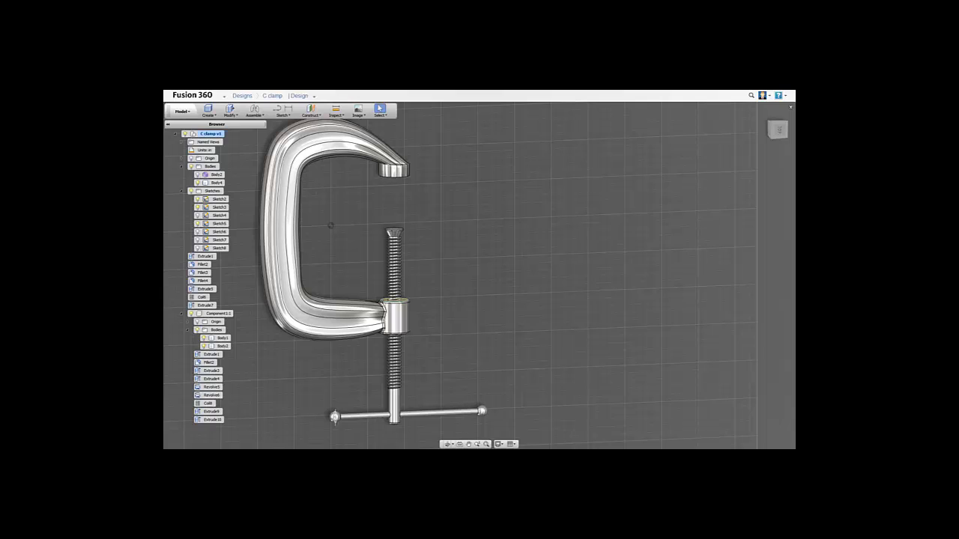
key("alt+Tab")
left_click(632, 419)
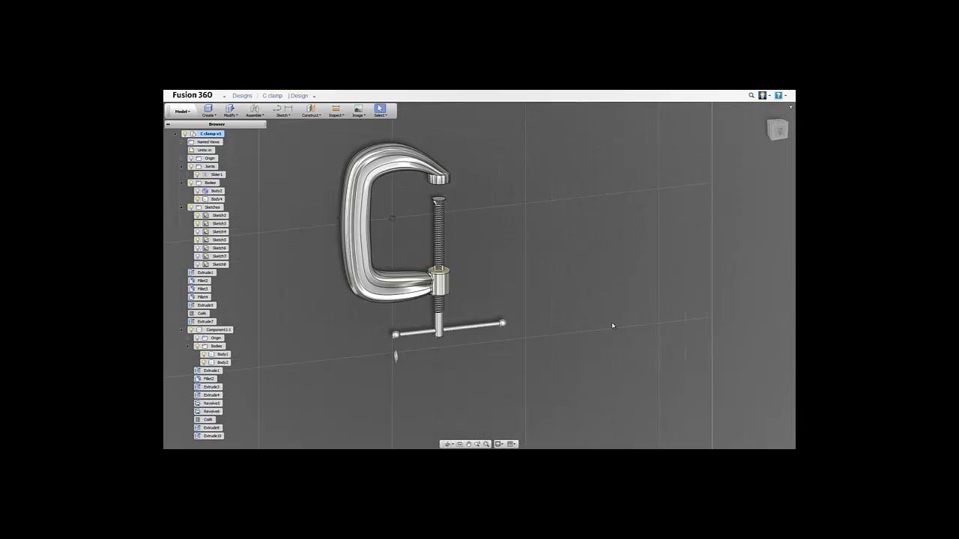
Open the slider joint's limits, animate the screw's travel through the collar, and accept the existing limits
left_click(217, 174)
left_click(229, 176)
left_click(736, 249)
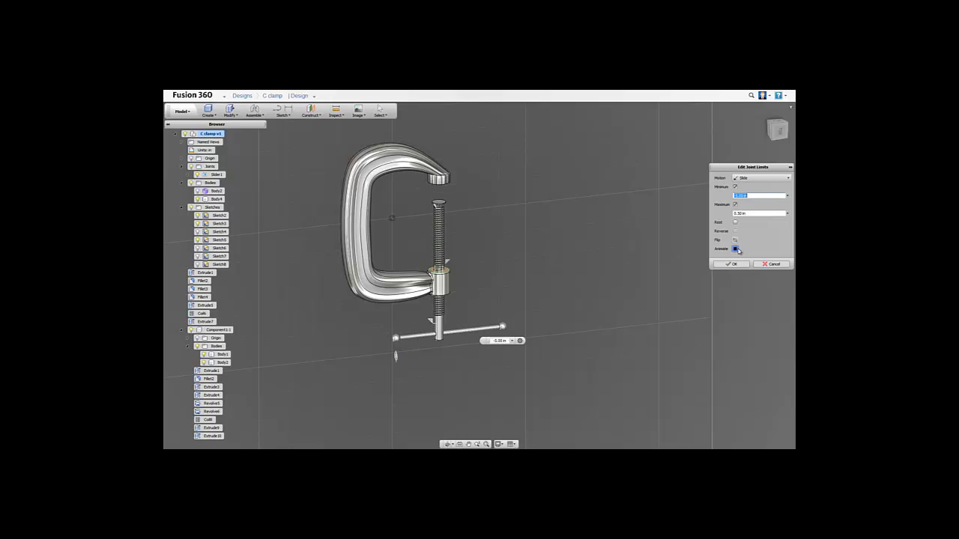
middle_click_drag(532, 248, 585, 249, "shift")
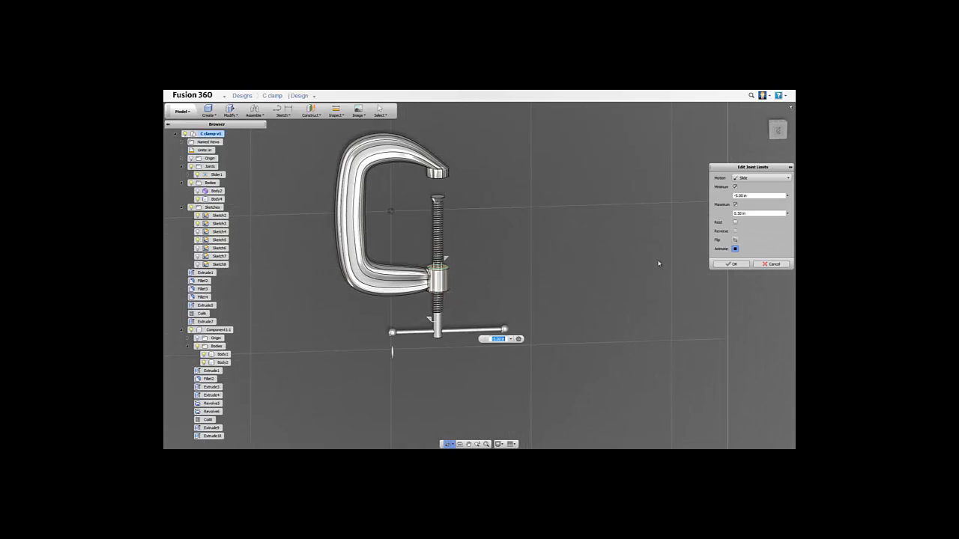
left_click(731, 264)
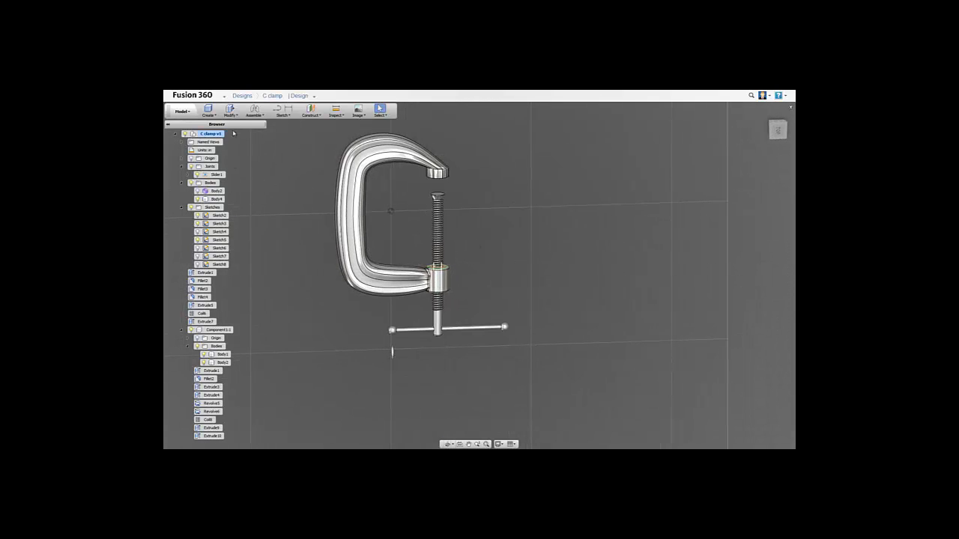